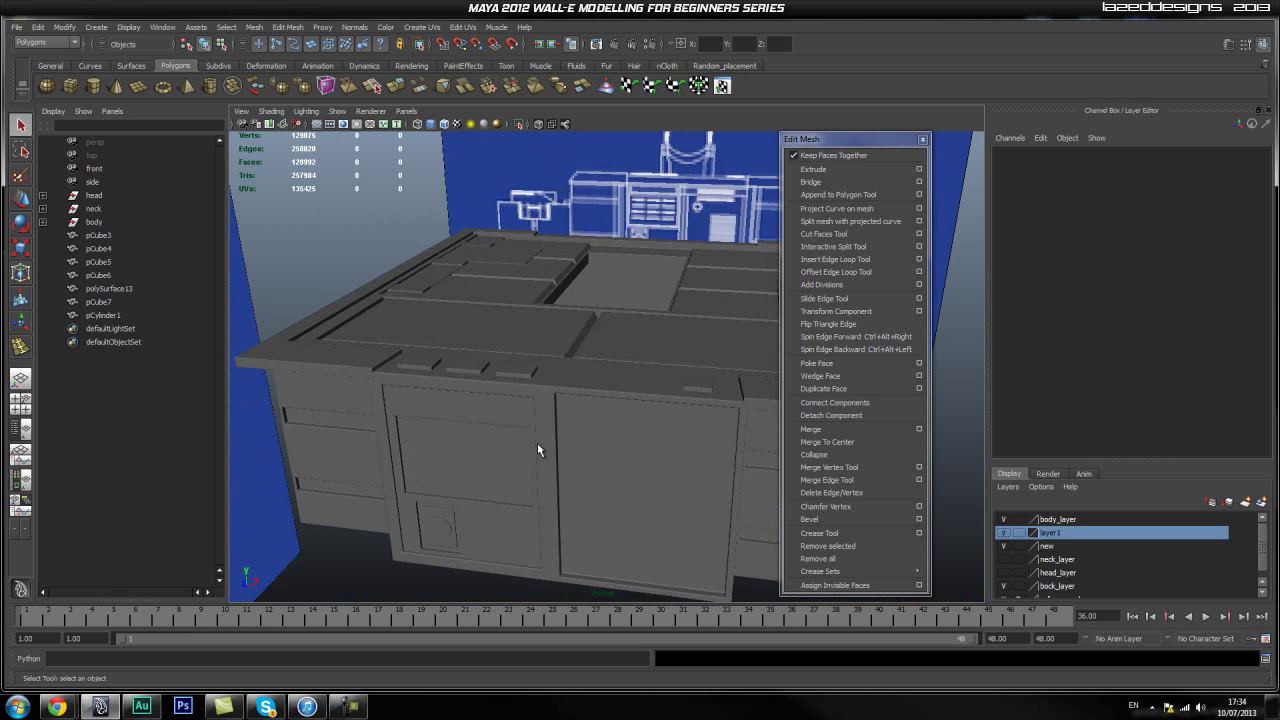
# Examine the body's front panels and the recessed box with the circular detail from several angles
pyautogui.keyDown('alt'); pyautogui.moveTo(536, 462); pyautogui.dragTo(516, 408); pyautogui.keyUp('alt')
pyautogui.scroll(6, 616, 396)
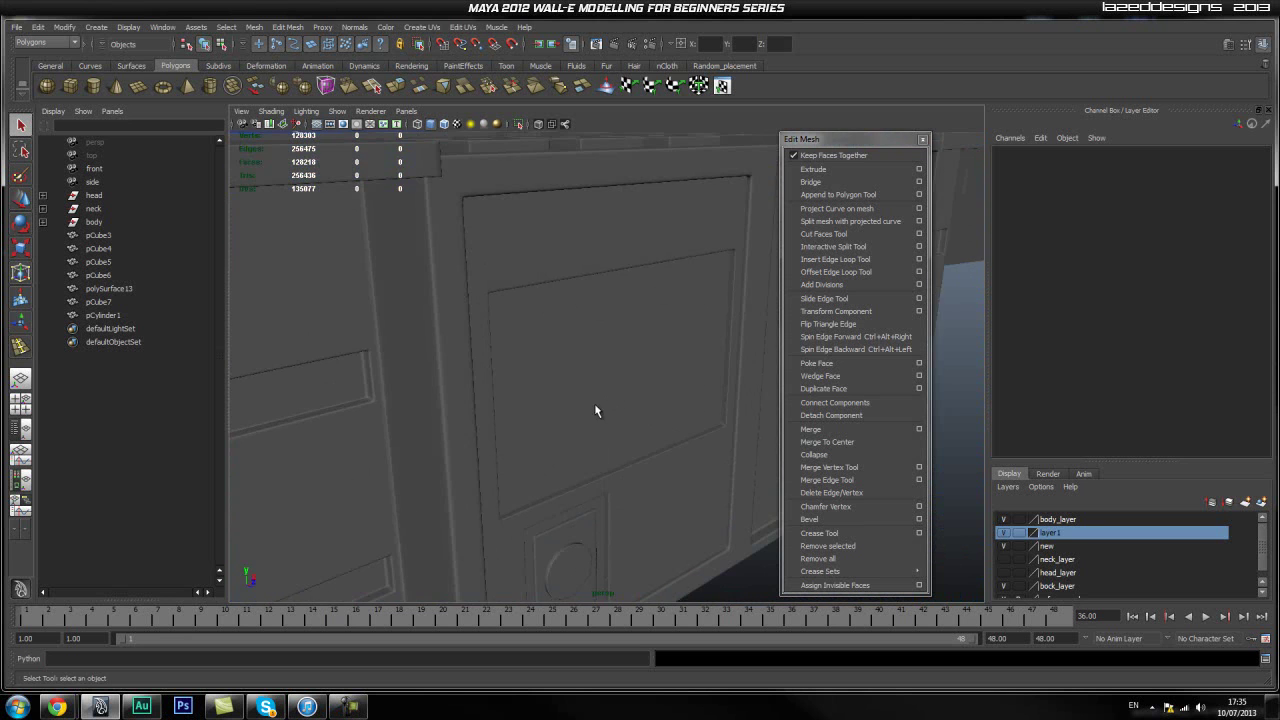
pyautogui.moveTo(595, 404)
pyautogui.keyDown('alt'); pyautogui.mouseDown()
pyautogui.moveTo(620, 394)
pyautogui.moveTo(605, 391)
pyautogui.mouseUp(); pyautogui.keyUp('alt')
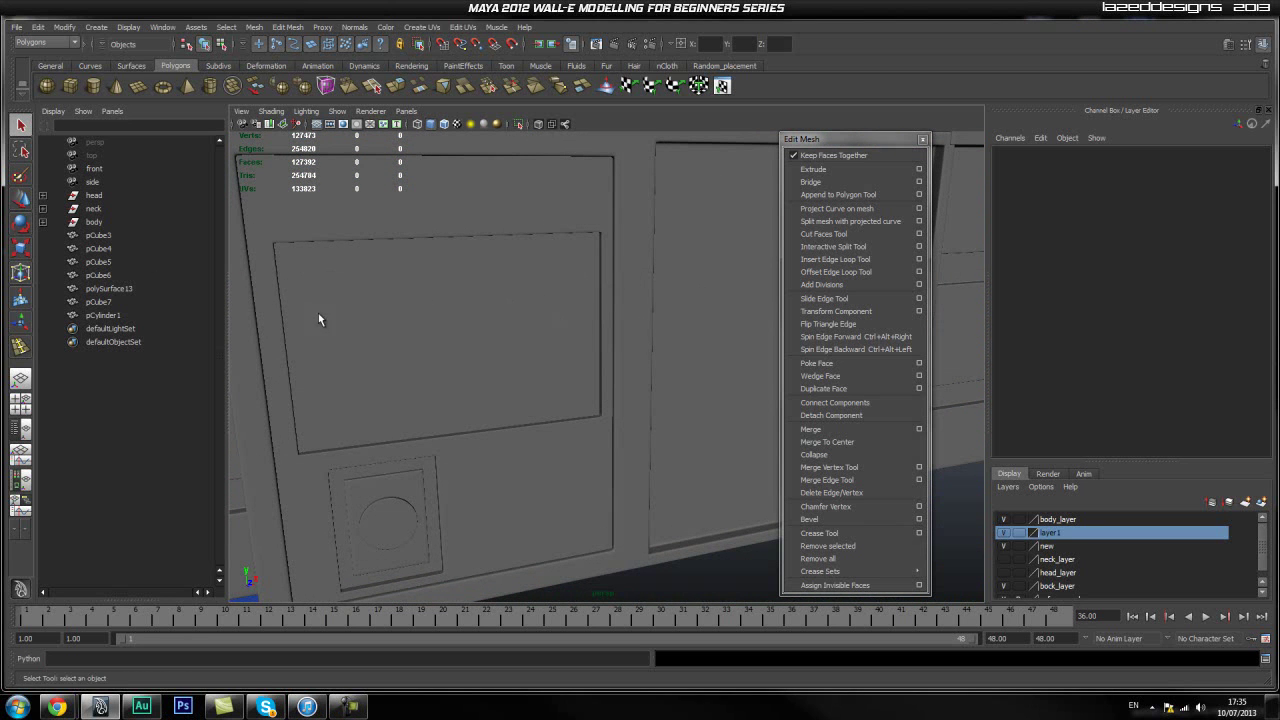
pyautogui.scroll(-4, 473, 349)
pyautogui.keyDown('alt'); pyautogui.moveTo(627, 354); pyautogui.dragTo(491, 395); pyautogui.keyUp('alt')
pyautogui.scroll(-5, 561, 353)
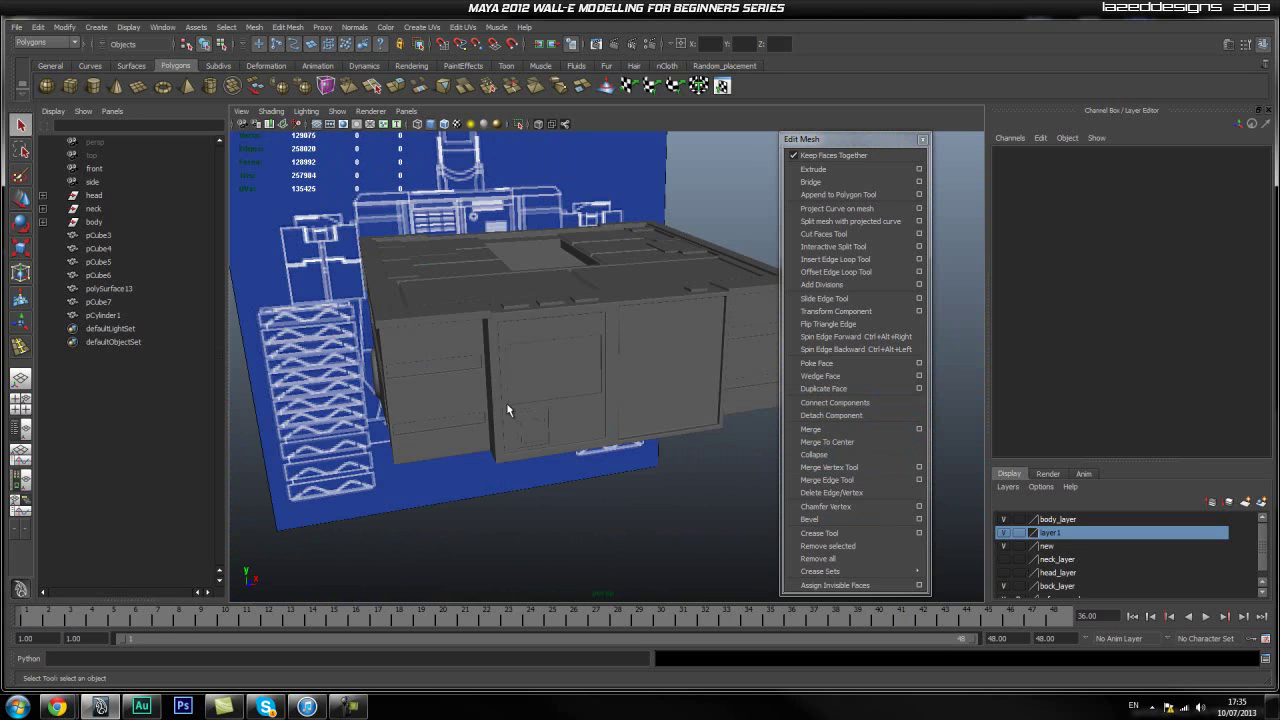
# Hide the body_layer, layer1 and new layers, and add the remaining small box and cylinder to body_layer
pyautogui.click(1005, 532)
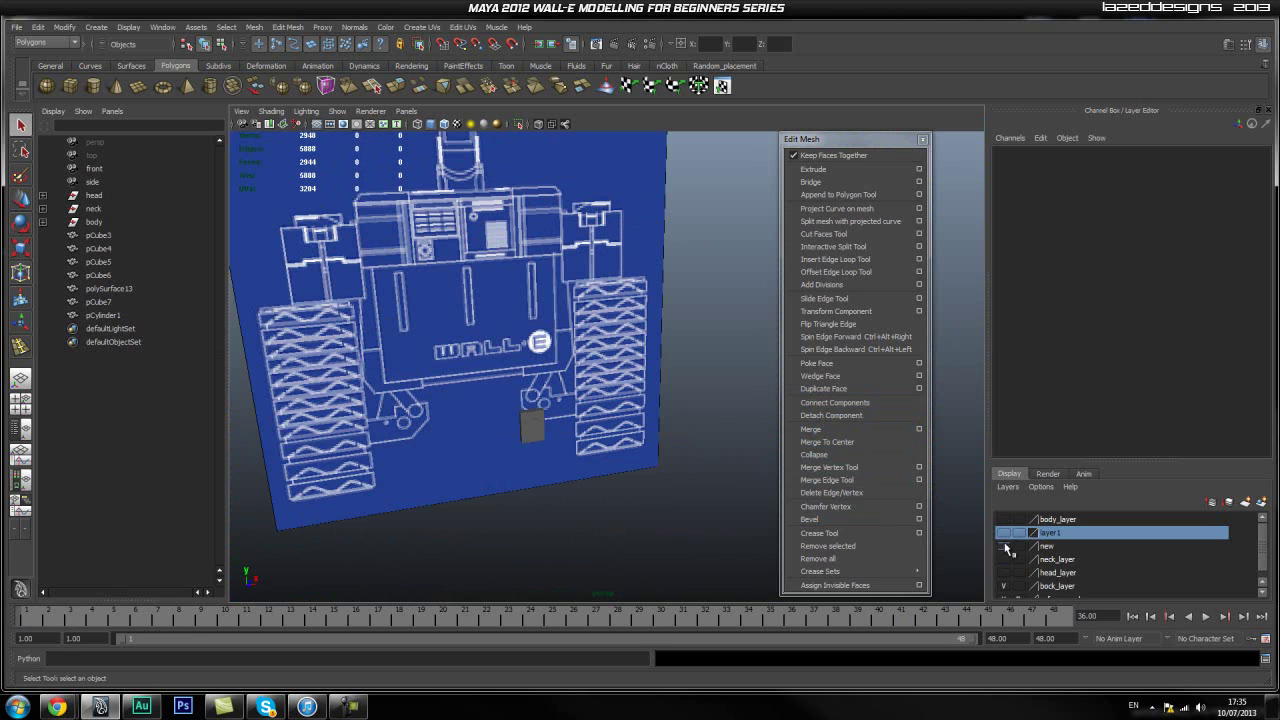
pyautogui.click(1004, 533)
pyautogui.click(1004, 533)
pyautogui.moveTo(599, 391); pyautogui.dragTo(478, 508)
pyautogui.rightClick(1064, 530)
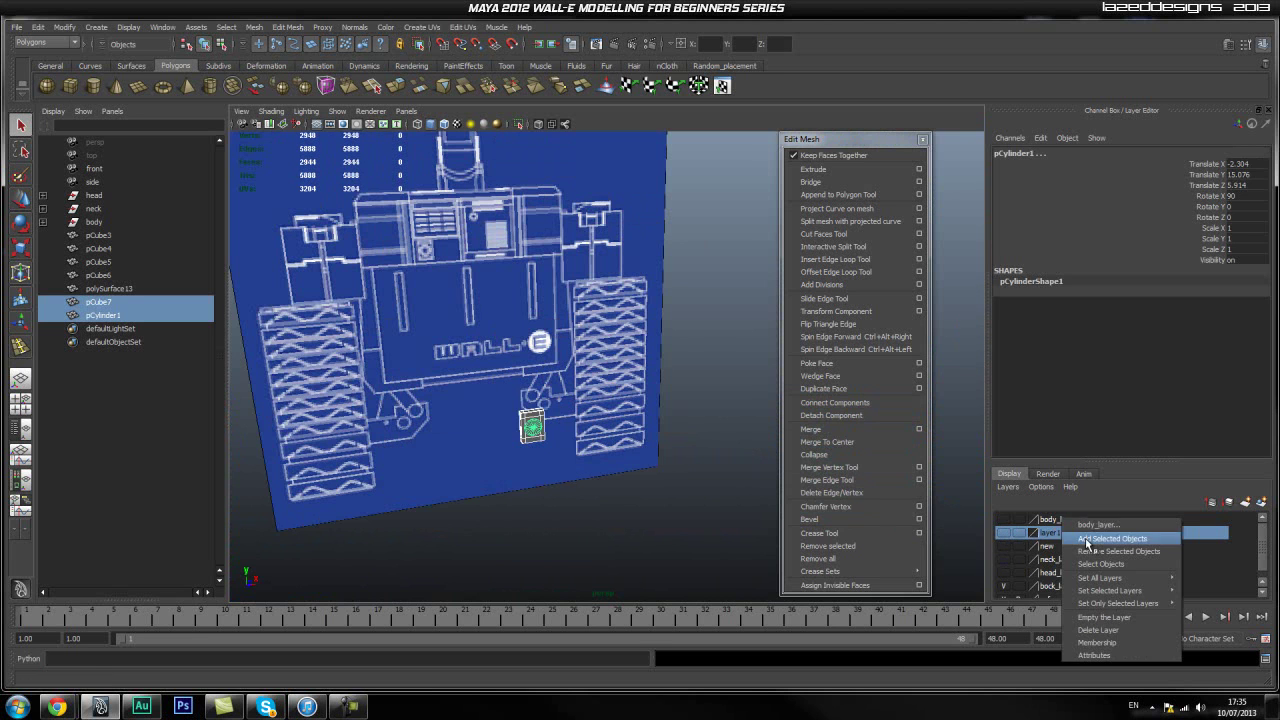
pyautogui.click(1090, 541)
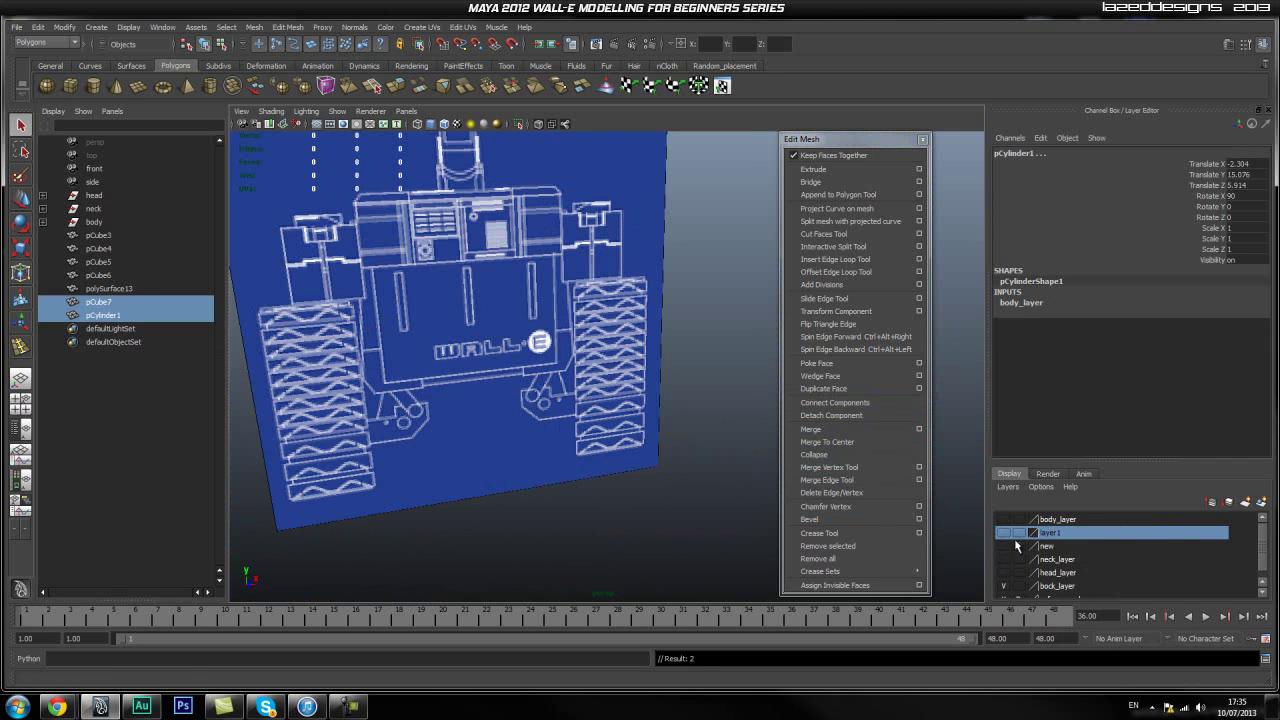
# In the front view, create a thin polygon cube over the strip along the top of the blueprint's vent grille
pyautogui.keyDown('alt'); pyautogui.moveTo(419, 282); pyautogui.dragTo(511, 357, button='middle'); pyautogui.keyUp('alt')
pyautogui.press('space')
pyautogui.moveTo(514, 346); pyautogui.dragTo(580, 347)
pyautogui.press('space')
pyautogui.moveTo(495, 306); pyautogui.dragTo(498, 350)
pyautogui.keyDown('alt'); pyautogui.moveTo(462, 347); pyautogui.dragTo(443, 404, button='middle'); pyautogui.keyUp('alt')
pyautogui.scroll(1, 510, 386)
pyautogui.scroll(-2, 492, 385)
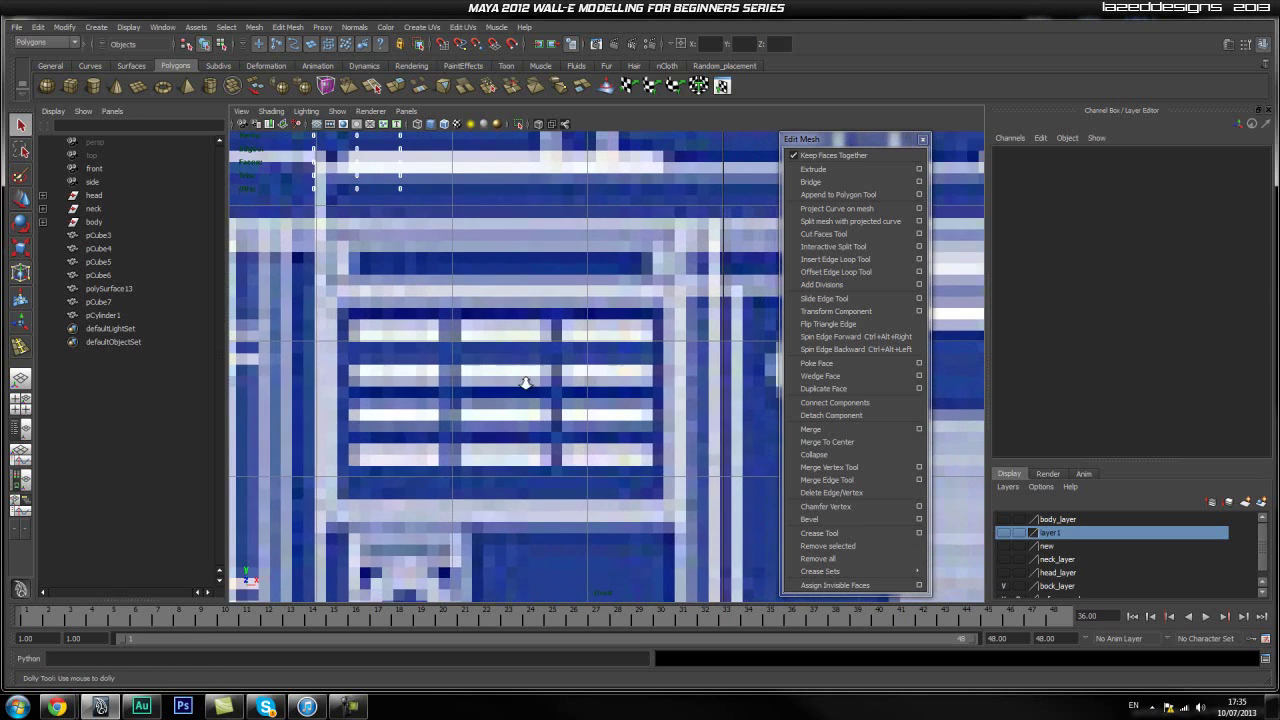
pyautogui.click(72, 86)
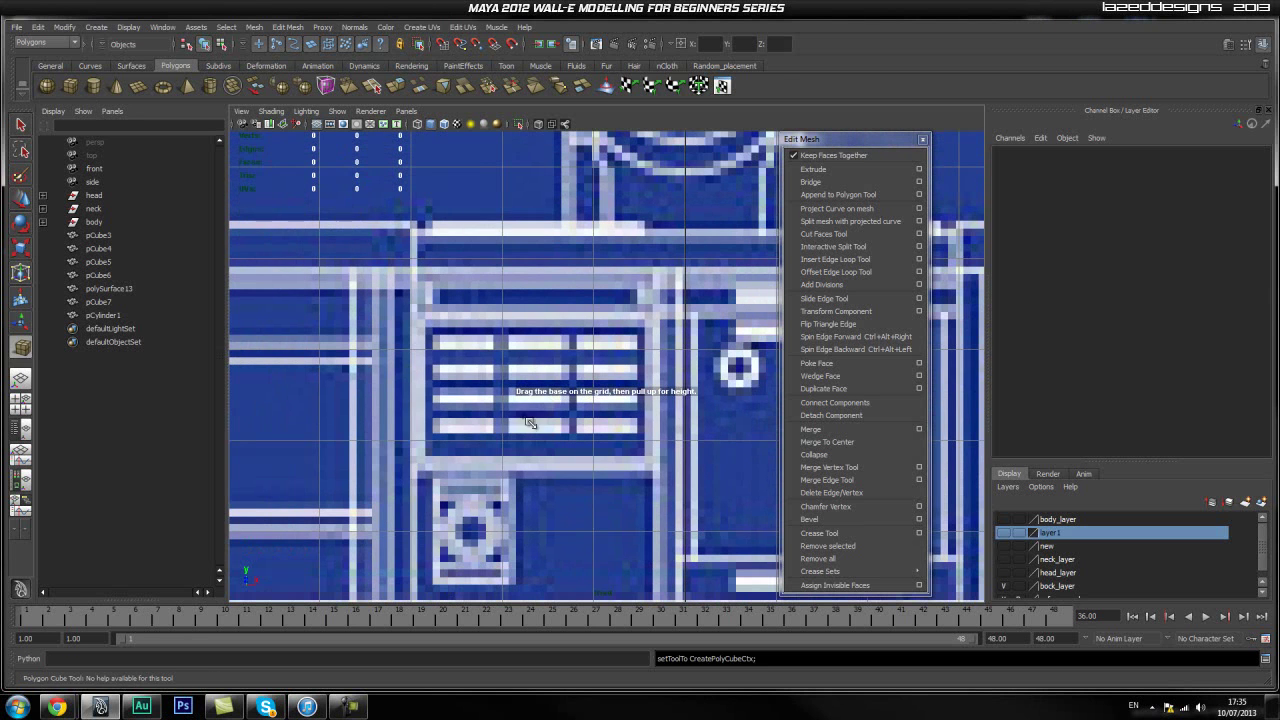
pyautogui.scroll(2, 381, 332)
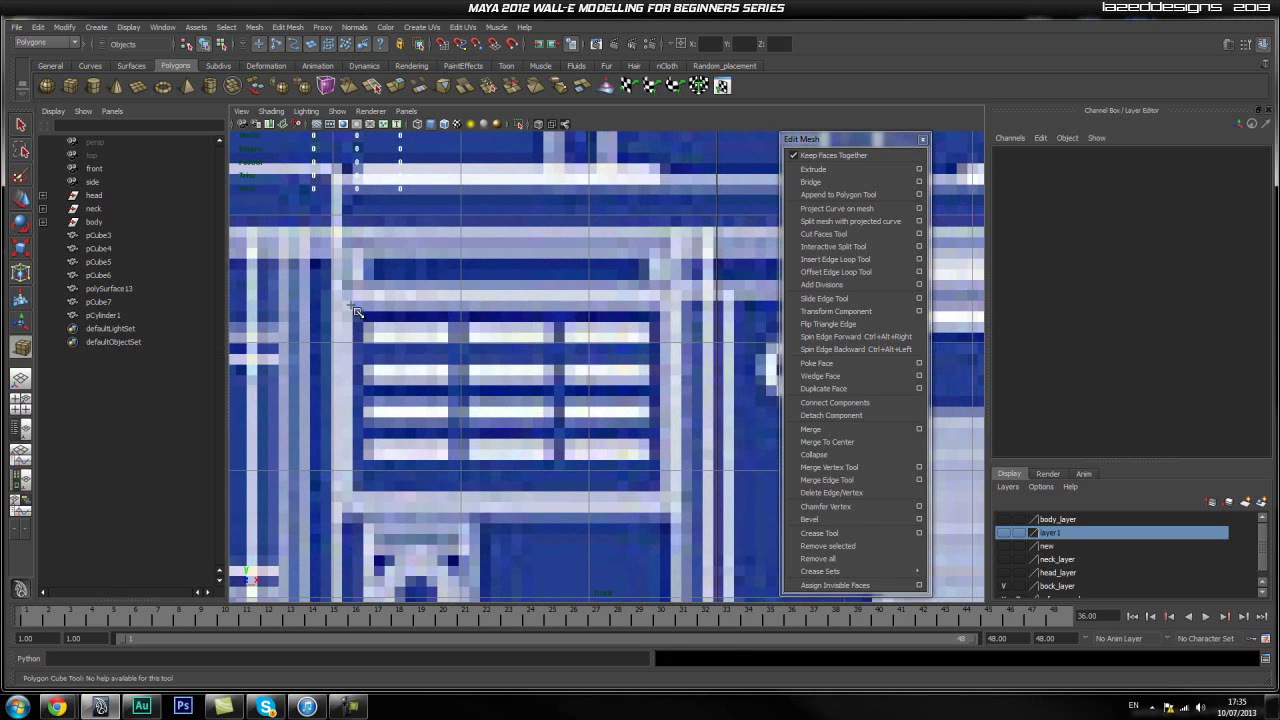
pyautogui.moveTo(363, 325); pyautogui.dragTo(663, 323)
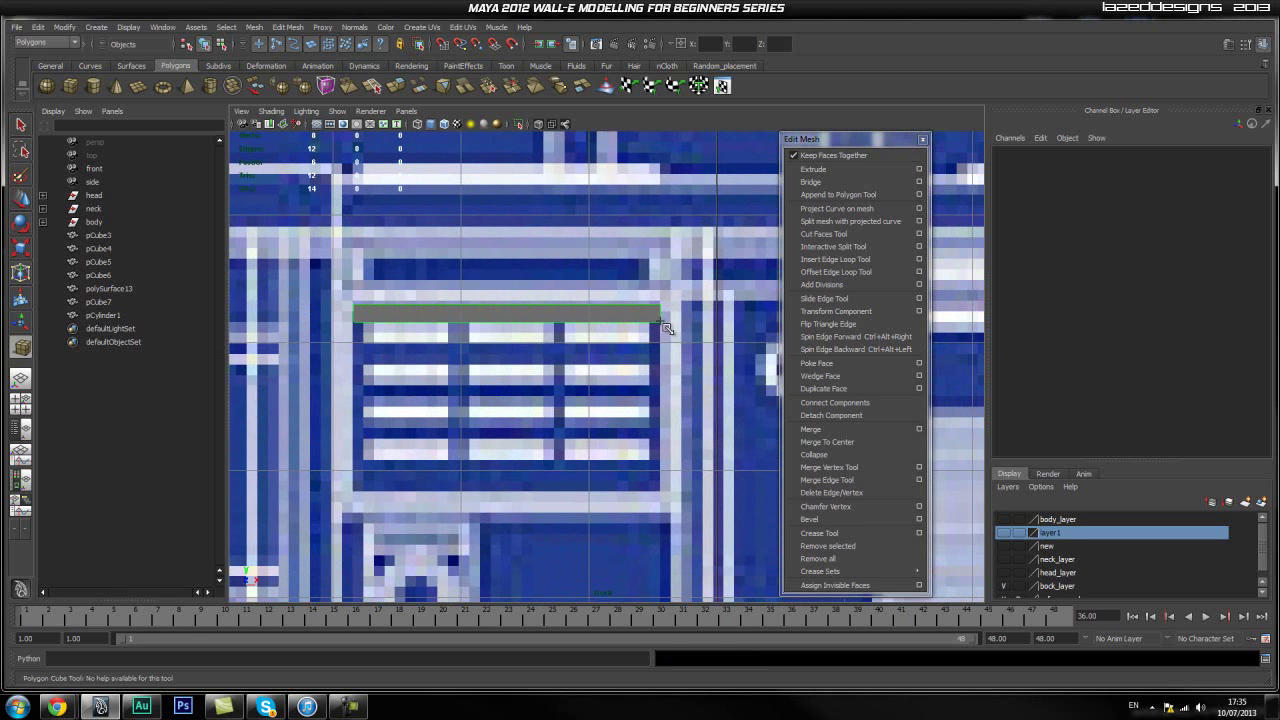
pyautogui.moveTo(661, 322); pyautogui.dragTo(661, 322)
# Move the vertices along one long side of the new cube to reduce its depth to a narrow bar
pyautogui.press('space')
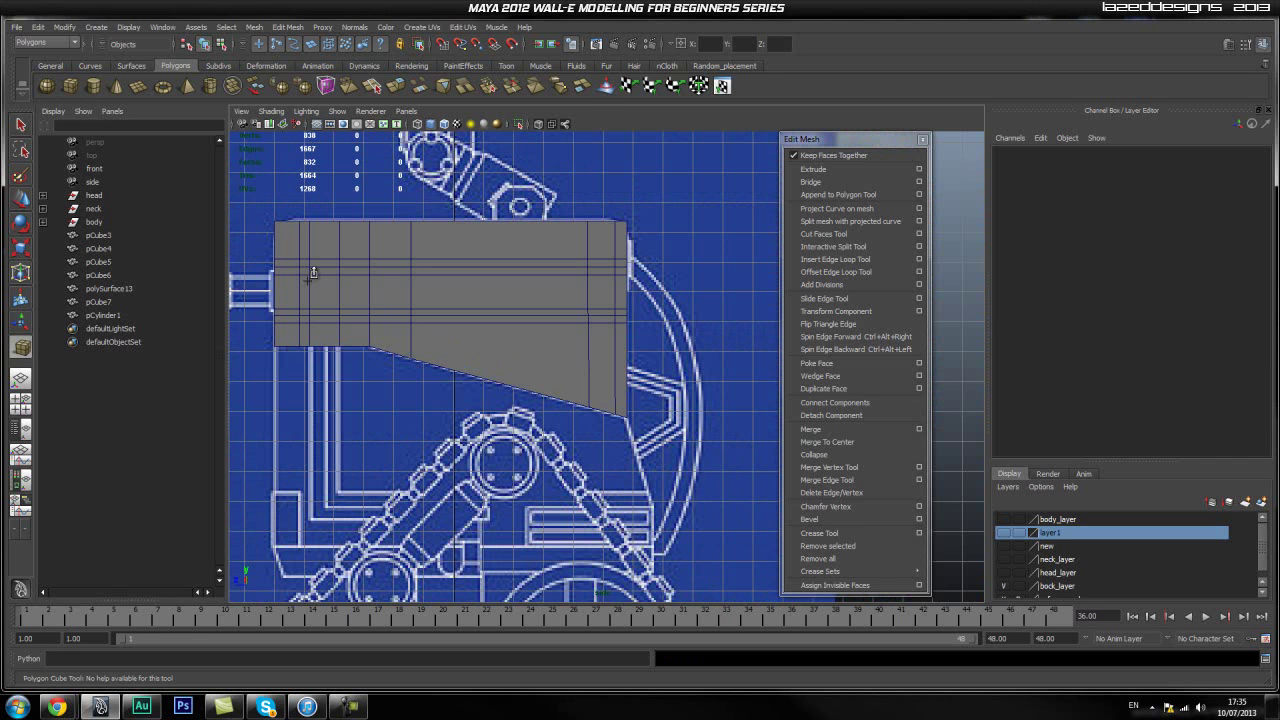
pyautogui.press('space')
pyautogui.moveTo(308, 281); pyautogui.dragTo(331, 254)
pyautogui.keyDown('alt'); pyautogui.moveTo(390, 395); pyautogui.dragTo(486, 421); pyautogui.keyUp('alt')
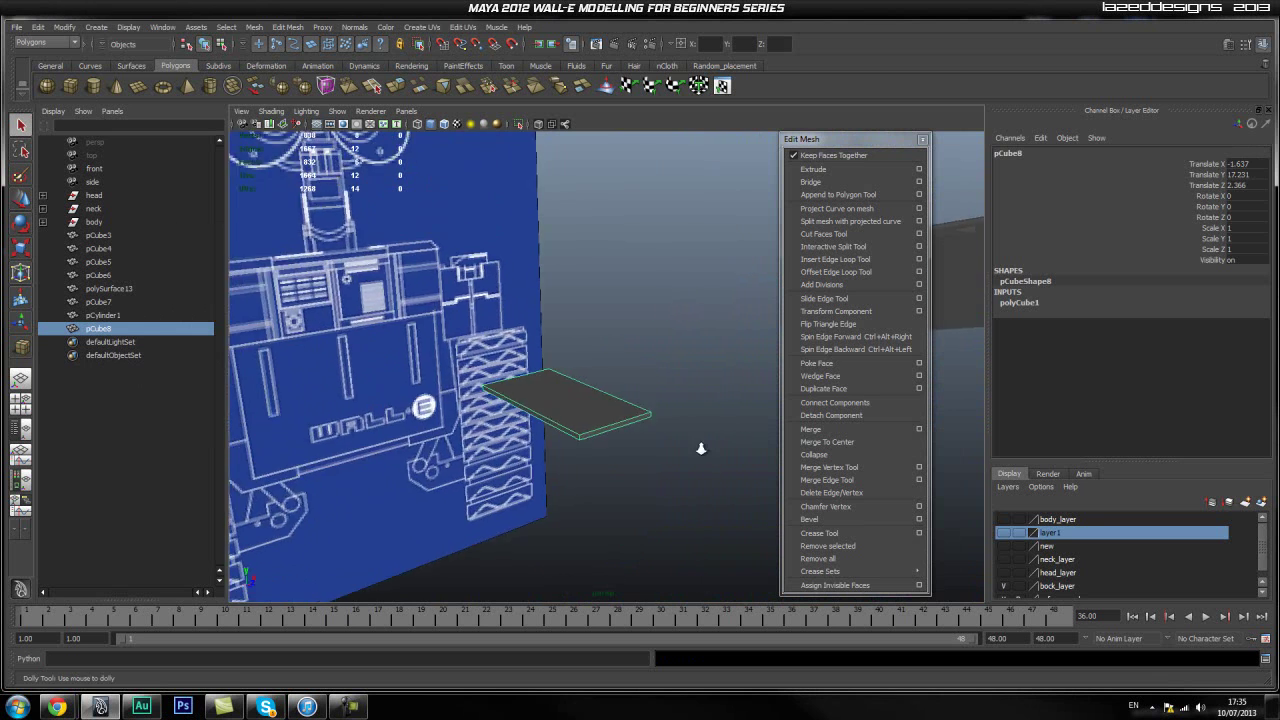
pyautogui.keyDown('alt'); pyautogui.moveTo(486, 421); pyautogui.dragTo(643, 437, button='right'); pyautogui.keyUp('alt')
pyautogui.keyDown('alt'); pyautogui.moveTo(643, 437); pyautogui.dragTo(554, 417); pyautogui.keyUp('alt')
pyautogui.moveTo(553, 389); pyautogui.dragTo(500, 389, button='right')
pyautogui.moveTo(459, 348); pyautogui.dragTo(519, 466)
pyautogui.press('w')
pyautogui.moveTo(558, 404); pyautogui.dragTo(534, 503)
pyautogui.click(619, 448)
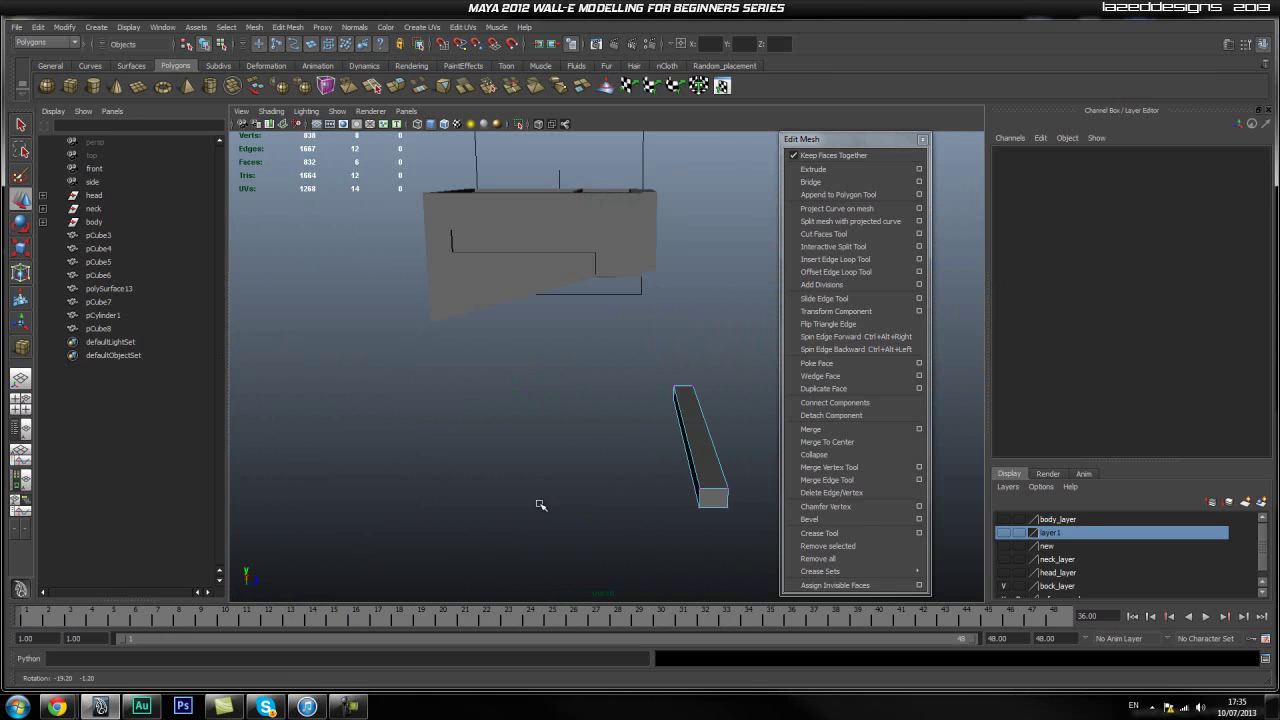
# Move one long side's vertices again to narrow the bar's depth until its end is nearly square
pyautogui.moveTo(703, 470); pyautogui.dragTo(649, 463, button='right')
pyautogui.keyDown('alt'); pyautogui.moveTo(649, 463); pyautogui.dragTo(637, 457); pyautogui.keyUp('alt')
pyautogui.moveTo(604, 331); pyautogui.dragTo(592, 454)
pyautogui.click(614, 493)
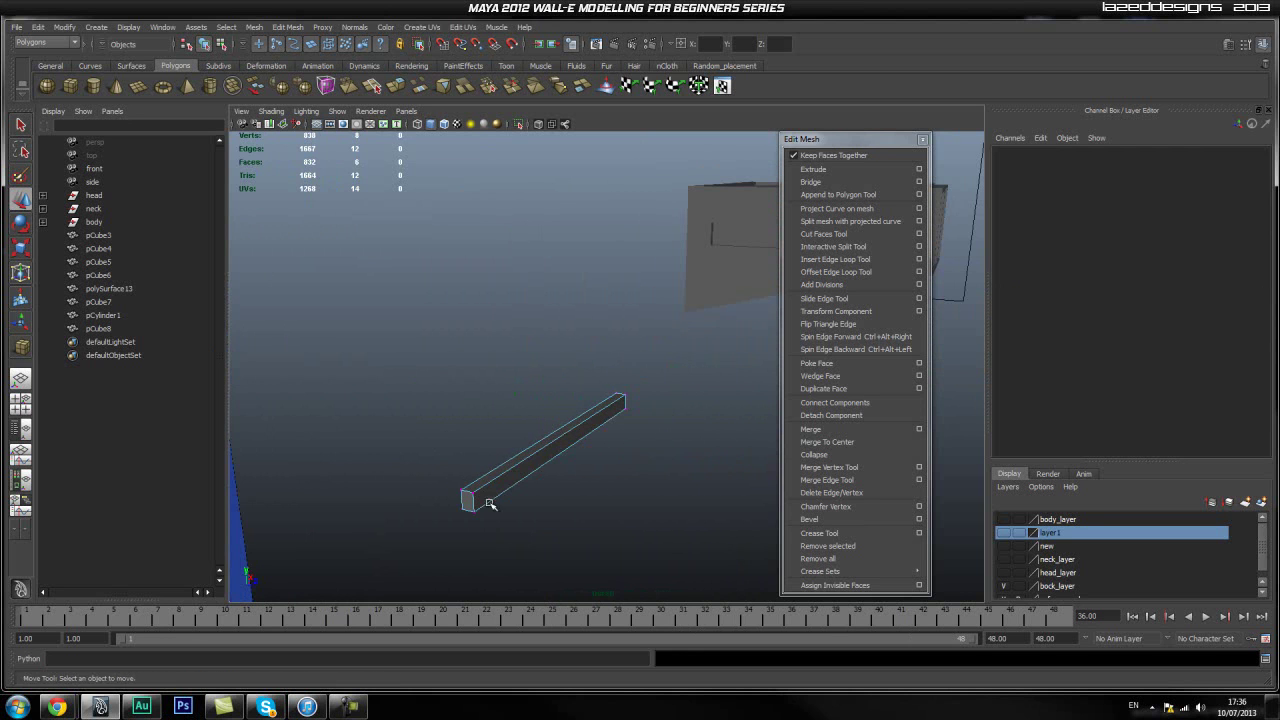
# Insert edge loops close to the bar's bottom, top and side edges and near one of its ends
pyautogui.keyDown('alt'); pyautogui.moveTo(398, 478); pyautogui.dragTo(386, 443); pyautogui.keyUp('alt')
pyautogui.keyDown('alt'); pyautogui.moveTo(386, 443); pyautogui.dragTo(442, 452, button='right'); pyautogui.keyUp('alt')
pyautogui.keyDown('alt'); pyautogui.moveTo(443, 452); pyautogui.dragTo(575, 385, button='middle'); pyautogui.keyUp('alt')
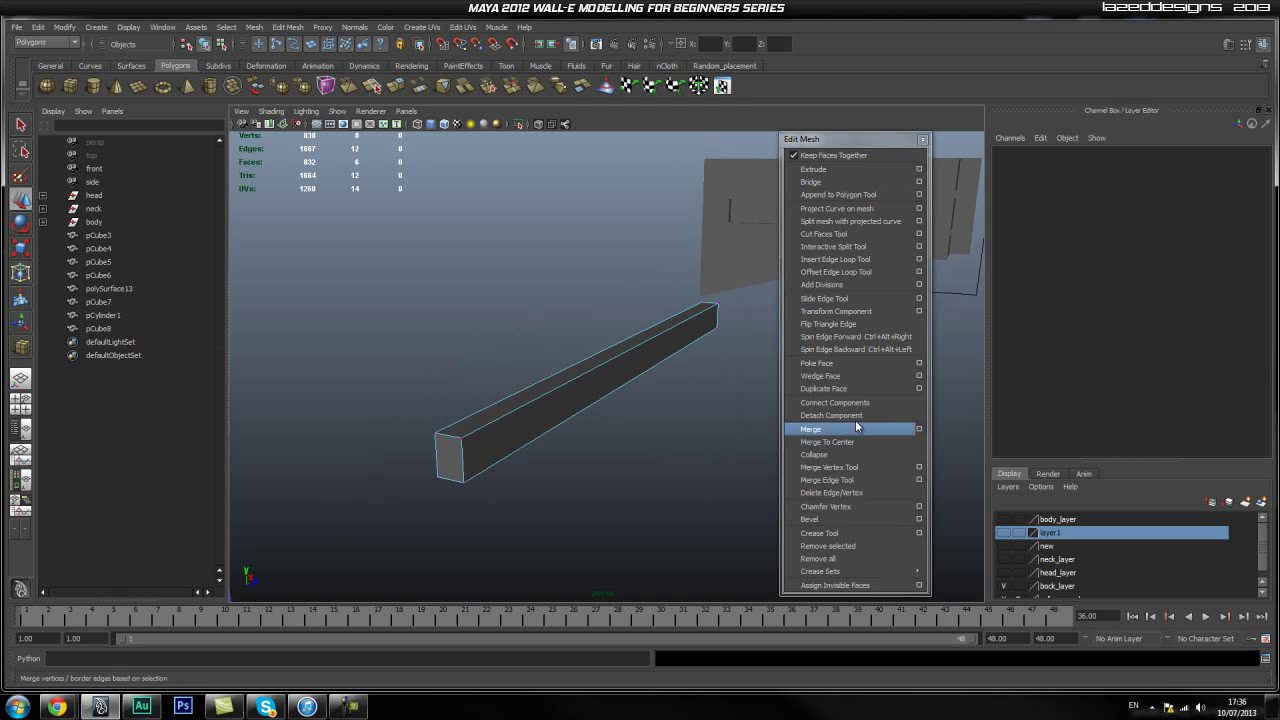
pyautogui.click(845, 259)
pyautogui.keyDown('alt'); pyautogui.moveTo(283, 471); pyautogui.dragTo(398, 413, button='right'); pyautogui.keyUp('alt')
pyautogui.moveTo(430, 446); pyautogui.dragTo(430, 446)
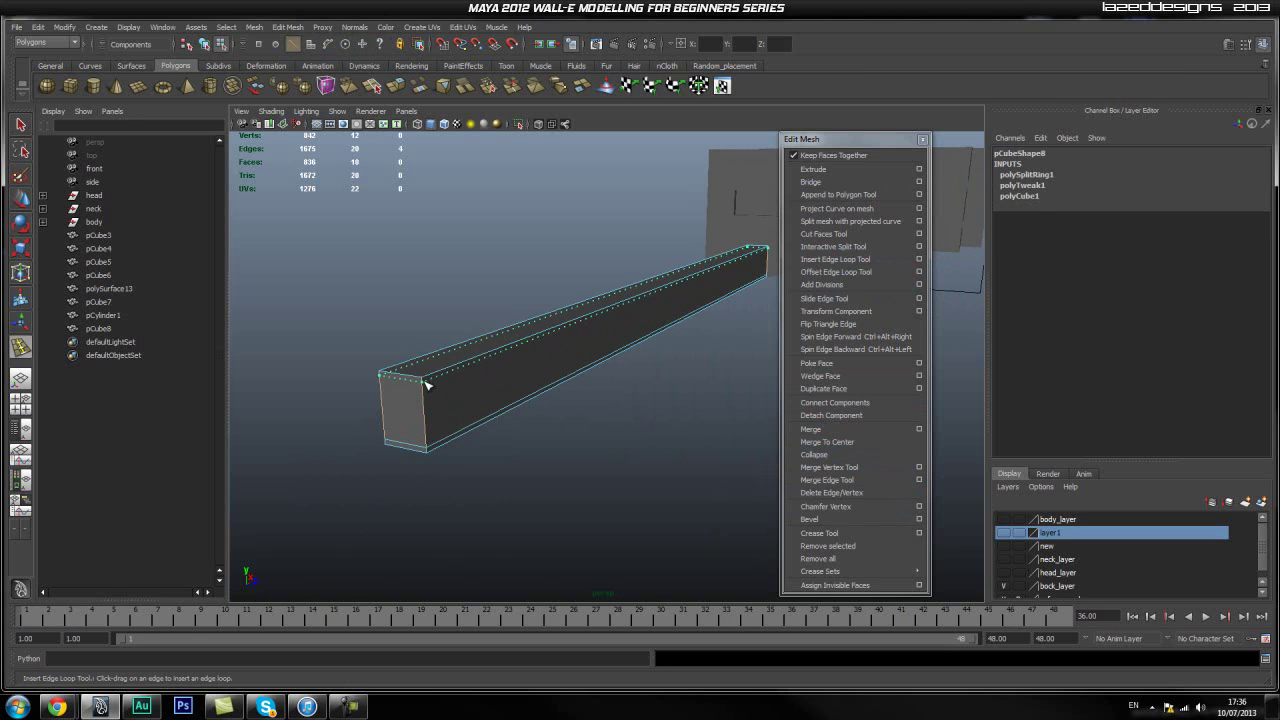
pyautogui.click(427, 376)
pyautogui.moveTo(427, 376); pyautogui.dragTo(428, 380)
pyautogui.keyDown('alt'); pyautogui.moveTo(446, 456); pyautogui.dragTo(494, 450); pyautogui.keyUp('alt')
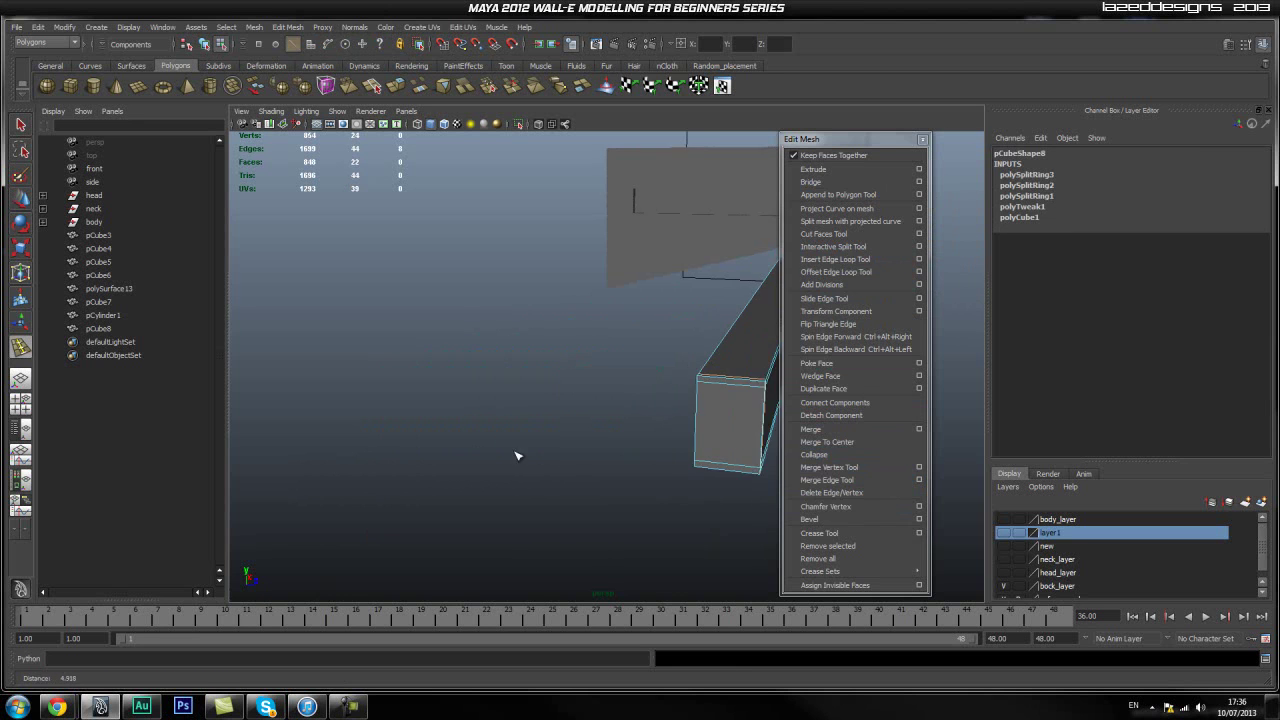
pyautogui.keyDown('alt'); pyautogui.moveTo(494, 450); pyautogui.dragTo(471, 453, button='middle'); pyautogui.keyUp('alt')
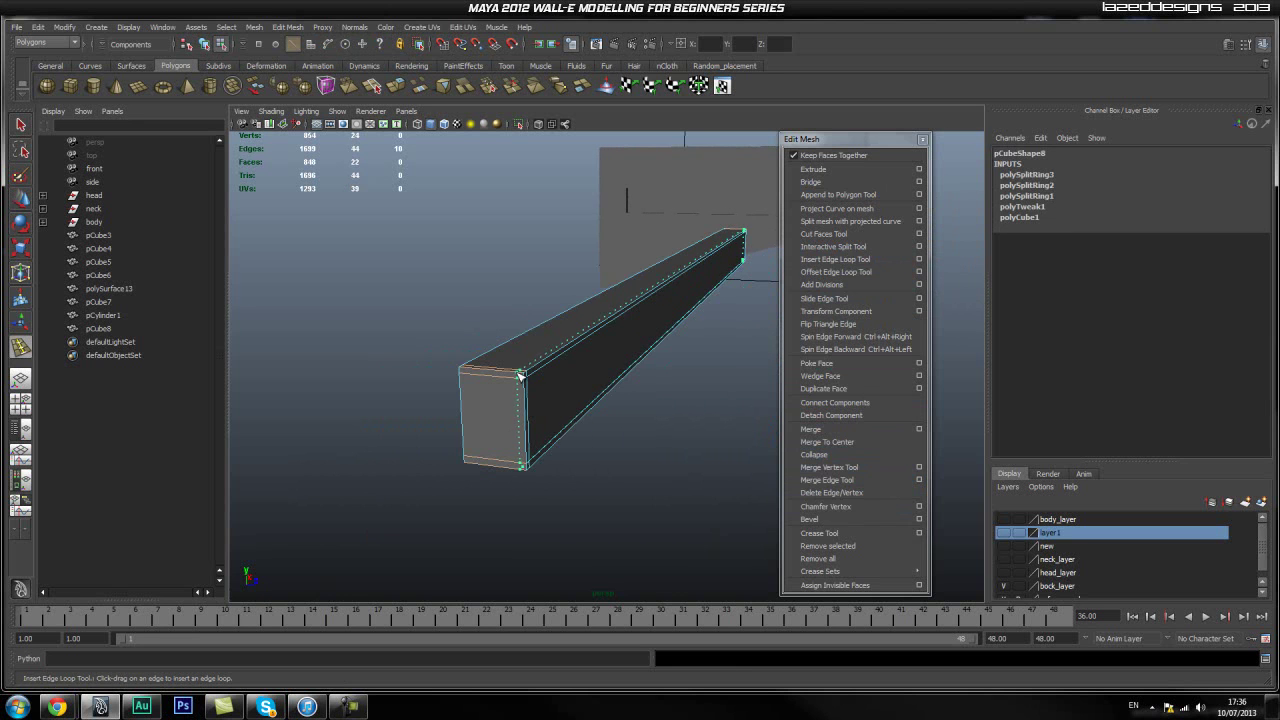
pyautogui.moveTo(521, 376); pyautogui.dragTo(465, 373)
# Check the bar's corners in smooth preview and return it to the unsmoothed display
pyautogui.keyDown('alt'); pyautogui.moveTo(617, 366); pyautogui.dragTo(522, 387); pyautogui.keyUp('alt')
pyautogui.press('q')
pyautogui.moveTo(527, 393); pyautogui.dragTo(535, 376, button='right')
pyautogui.press('3')
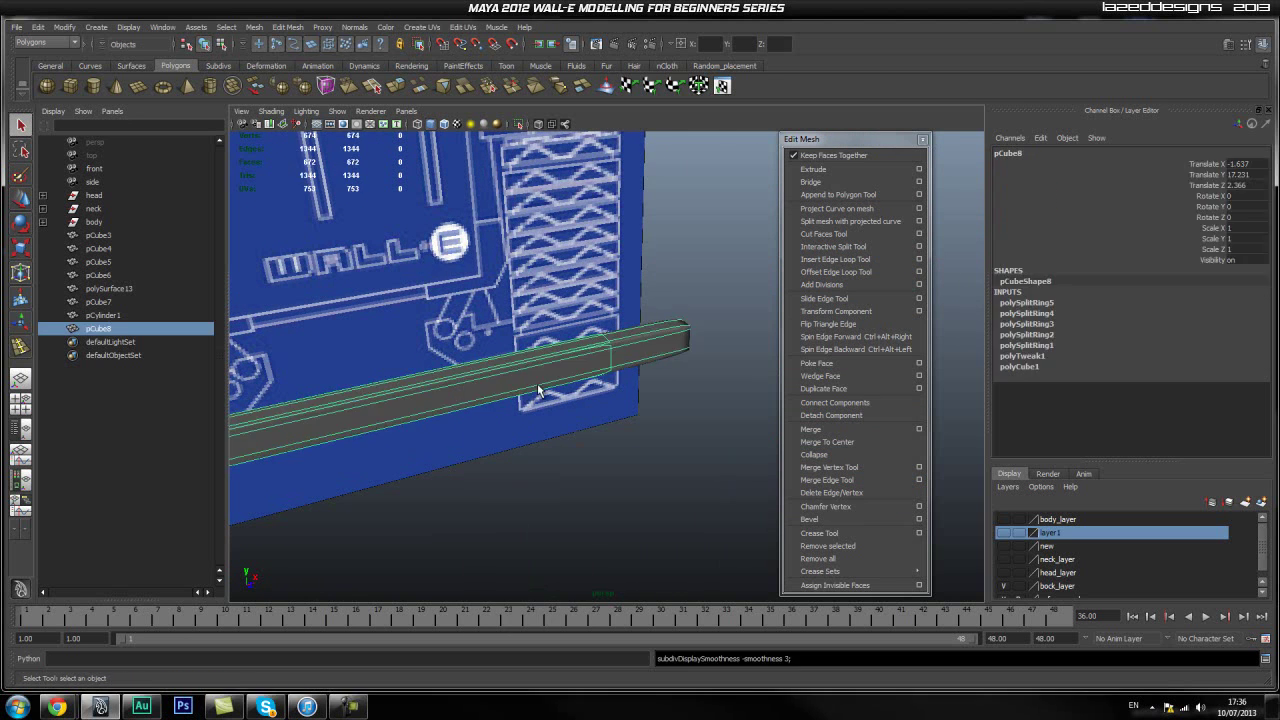
pyautogui.click(509, 435)
pyautogui.scroll(-1, 509, 435)
pyautogui.click(508, 373)
pyautogui.press('1')
# Insert an edge loop close to the bar's other end
pyautogui.keyDown('alt'); pyautogui.moveTo(705, 358); pyautogui.dragTo(430, 378); pyautogui.keyUp('alt')
pyautogui.keyDown('alt'); pyautogui.moveTo(430, 378); pyautogui.dragTo(568, 325, button='middle'); pyautogui.keyUp('alt')
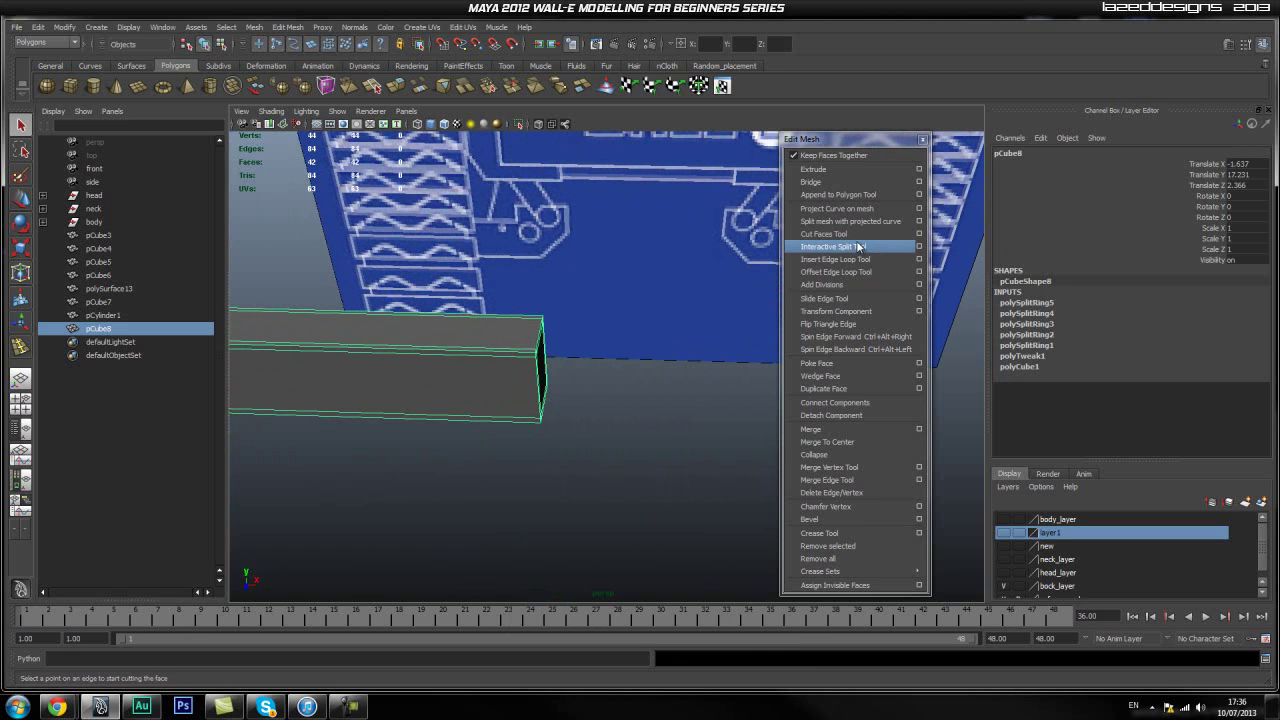
pyautogui.click(857, 247)
pyautogui.click(810, 259)
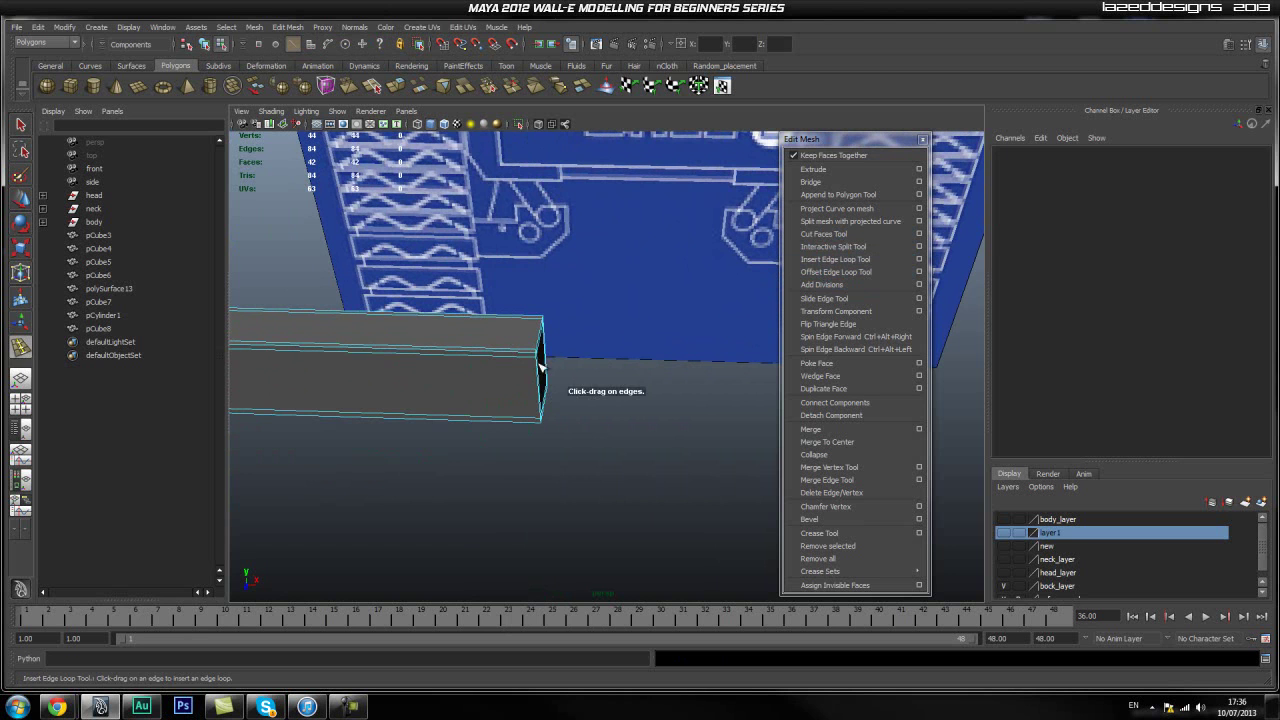
pyautogui.click(525, 349)
pyautogui.moveTo(524, 352); pyautogui.dragTo(535, 361)
# Turn on smooth preview for the bar and inspect both ends
pyautogui.press('q')
pyautogui.moveTo(486, 346); pyautogui.dragTo(518, 338, button='right')
pyautogui.press('3')
pyautogui.click(643, 389)
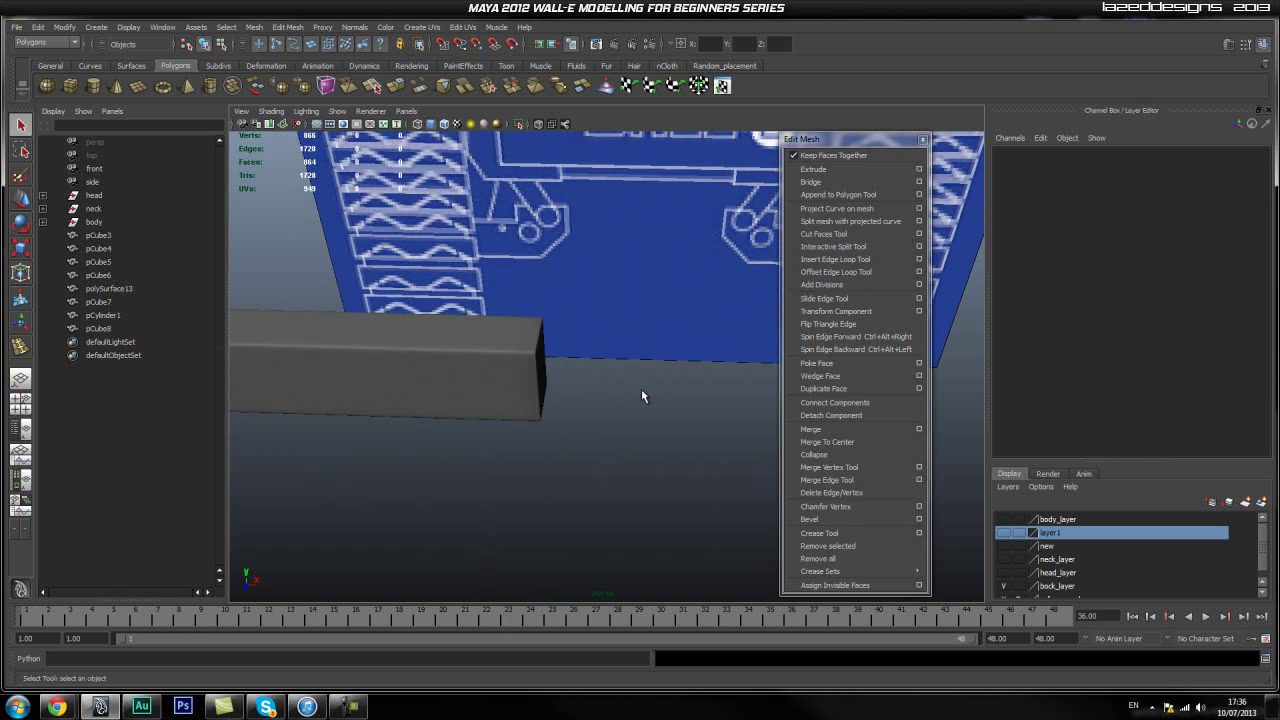
pyautogui.keyDown('alt'); pyautogui.moveTo(643, 390); pyautogui.dragTo(440, 435); pyautogui.keyUp('alt')
pyautogui.click(424, 373)
pyautogui.keyDown('alt'); pyautogui.moveTo(424, 373); pyautogui.dragTo(604, 412); pyautogui.keyUp('alt')
pyautogui.click(604, 411)
pyautogui.keyDown('alt'); pyautogui.moveTo(486, 334); pyautogui.dragTo(530, 378); pyautogui.keyUp('alt')
# Duplicate the top slat down to Translate Y 16.917 in the front view, and repeat the offset copy to make five evenly spaced slats
pyautogui.press('space')
pyautogui.keyDown('alt'); pyautogui.moveTo(520, 354); pyautogui.dragTo(506, 403, button='middle'); pyautogui.keyUp('alt')
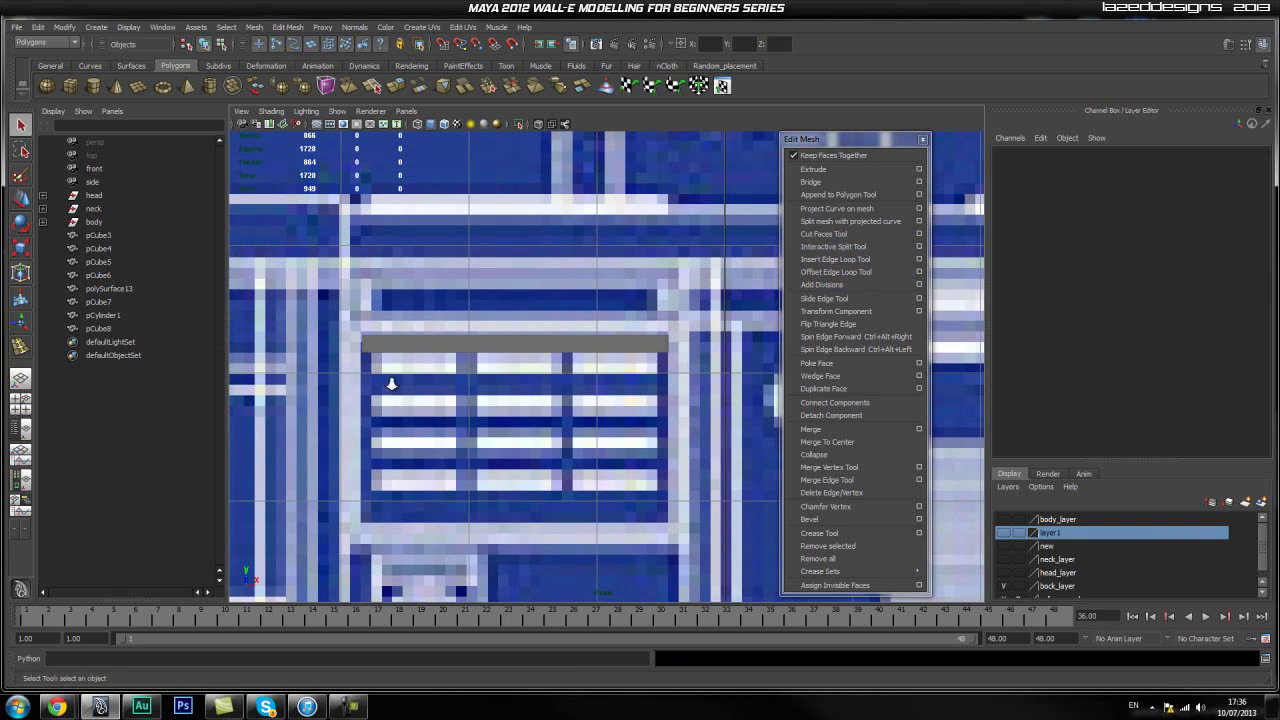
pyautogui.keyDown('alt'); pyautogui.moveTo(506, 403); pyautogui.dragTo(532, 348, button='right'); pyautogui.keyUp('alt')
pyautogui.click(532, 345)
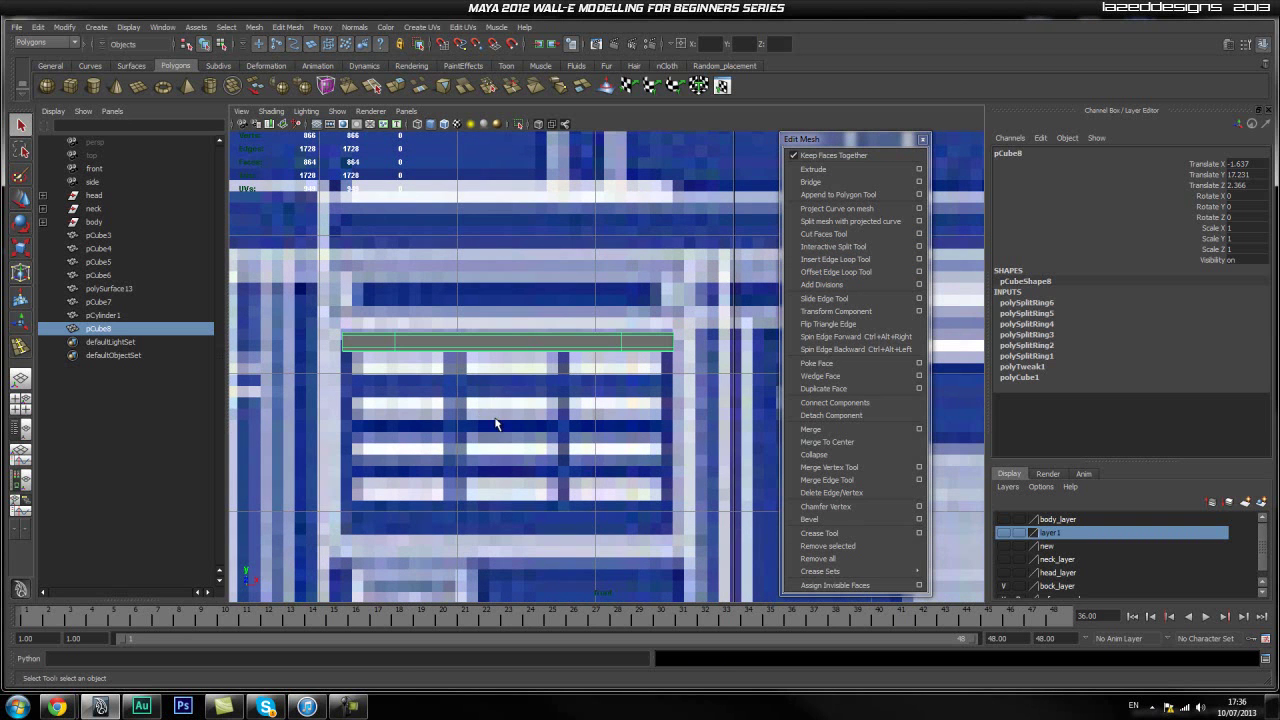
pyautogui.hotkey('ctrl', 'd')
pyautogui.press('w')
pyautogui.moveTo(503, 298); pyautogui.dragTo(503, 341)
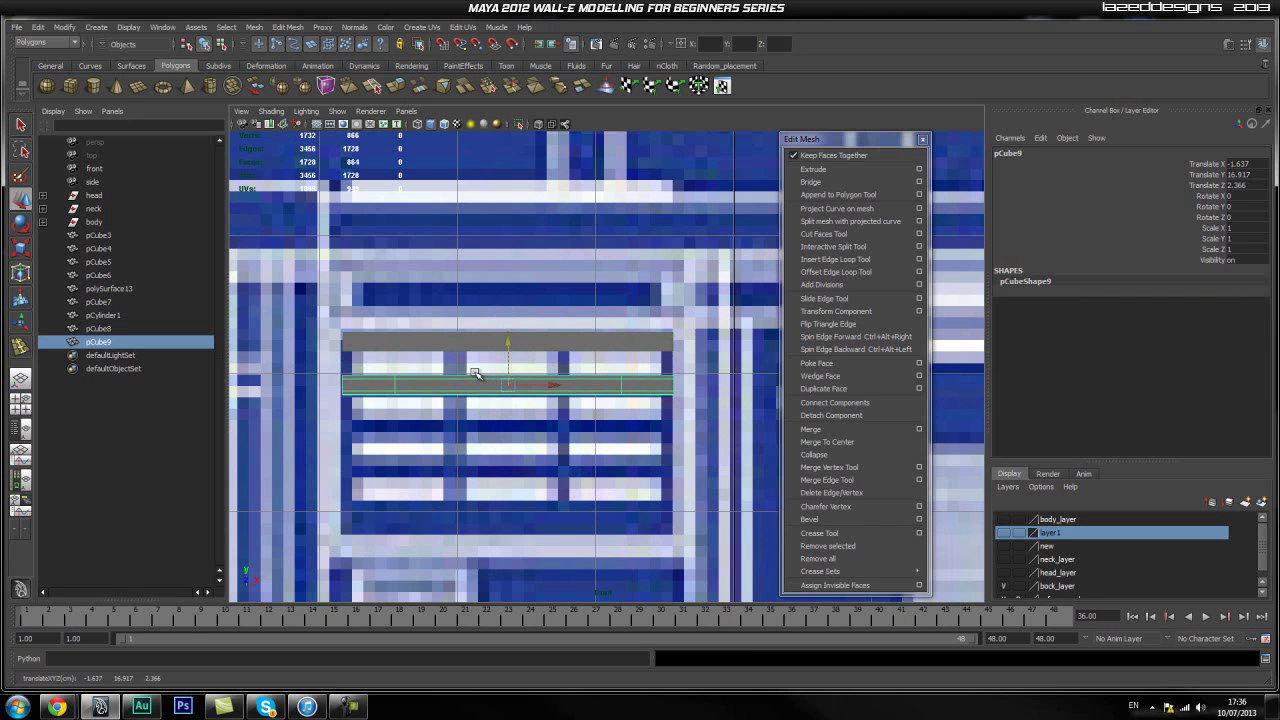
pyautogui.hotkey('shift', 'd')
pyautogui.hotkey('shift', 'd')
pyautogui.hotkey('shift', 'd')
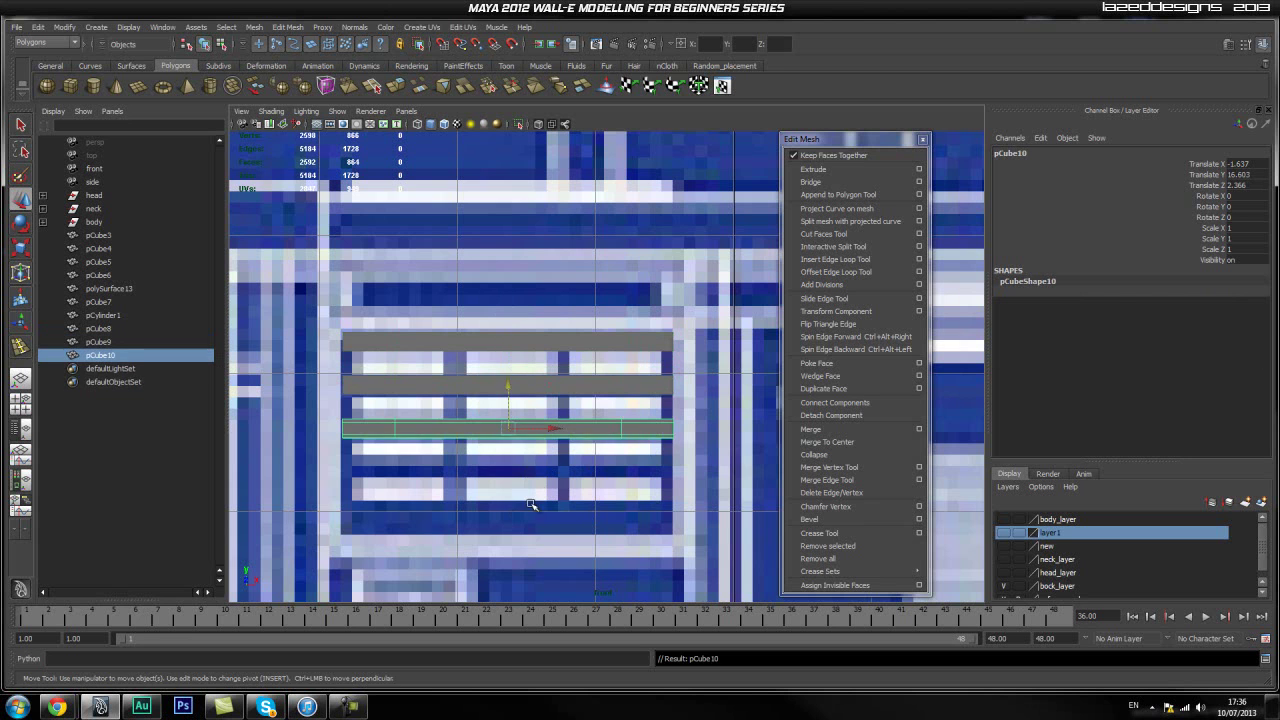
pyautogui.click(715, 429)
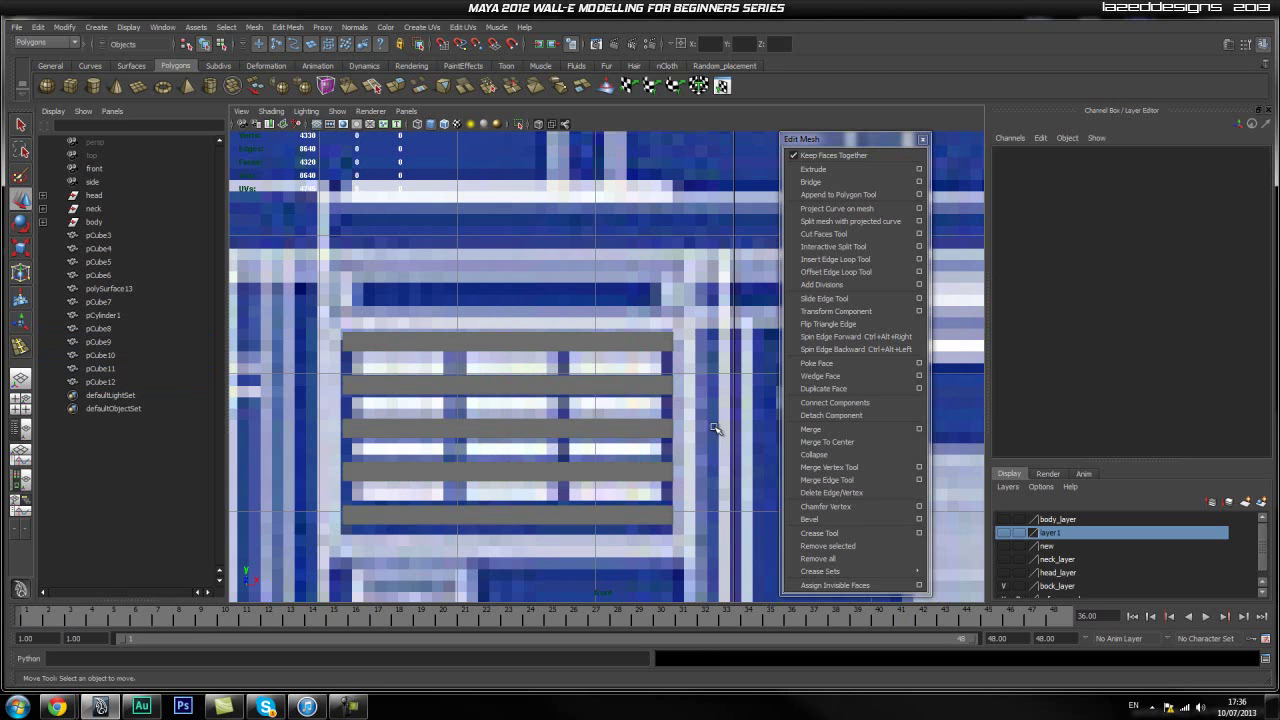
# Duplicate the lowest slat, raise the copy to Translate Y 16.743, and set its Rotate Z to -90 so it stands vertical
pyautogui.keyDown('alt'); pyautogui.moveTo(464, 460); pyautogui.dragTo(460, 424, button='middle'); pyautogui.keyUp('alt')
pyautogui.click(480, 480)
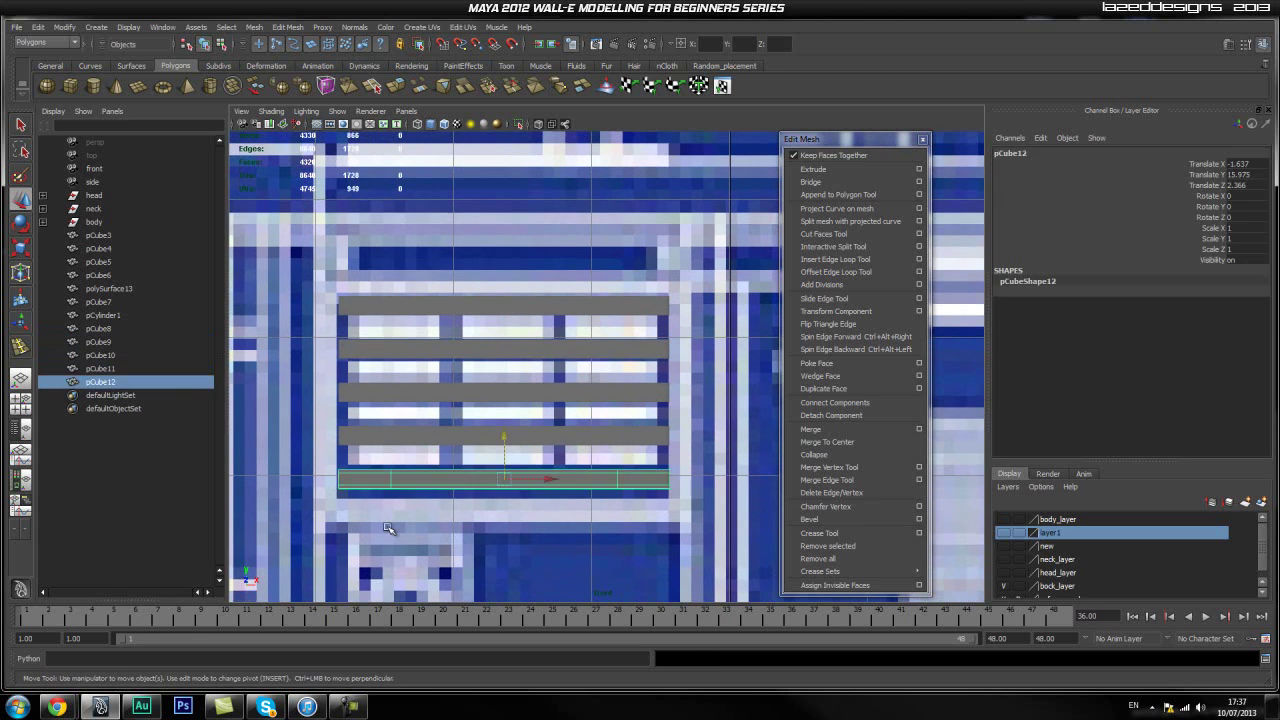
pyautogui.hotkey('ctrl', 'd')
pyautogui.moveTo(505, 440); pyautogui.dragTo(585, 420)
pyautogui.press('e')
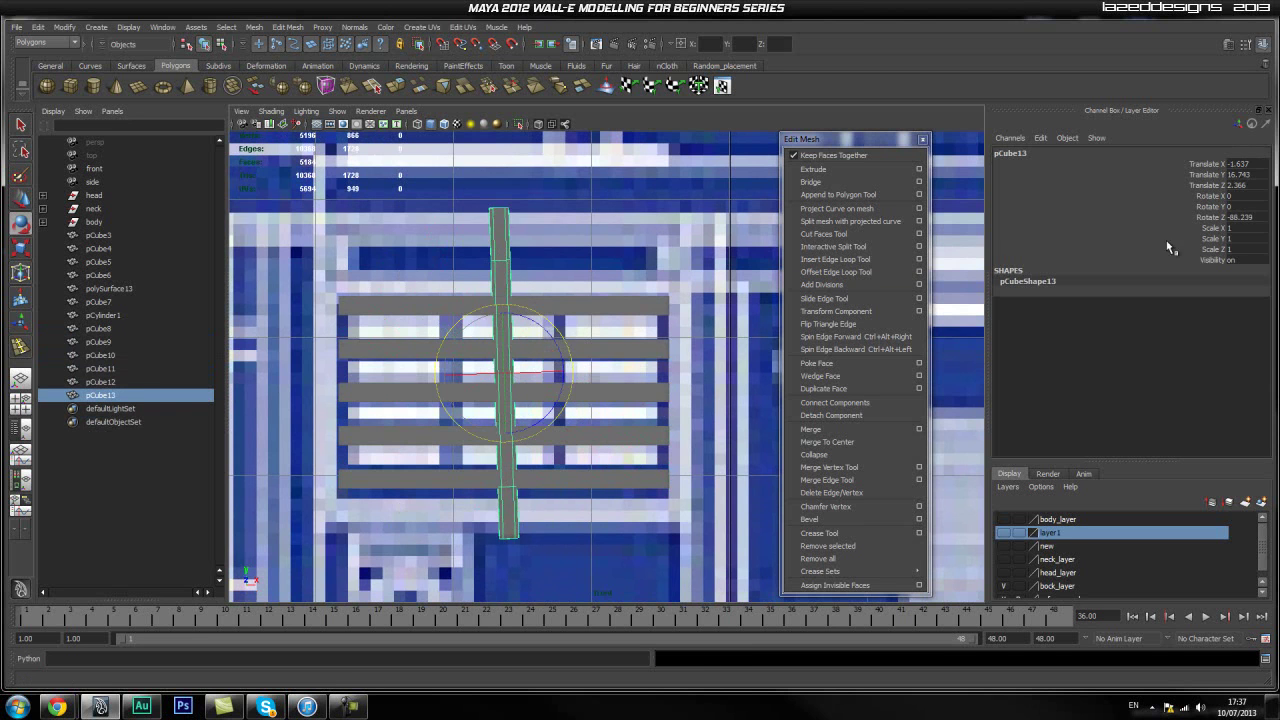
pyautogui.doubleClick(1248, 217)
pyautogui.press('Return')
pyautogui.click(617, 173)
# Switch the vertical bar to unsmoothed display and move it to Translate X -2.019, over the grille's first vertical divider
pyautogui.click(510, 308)
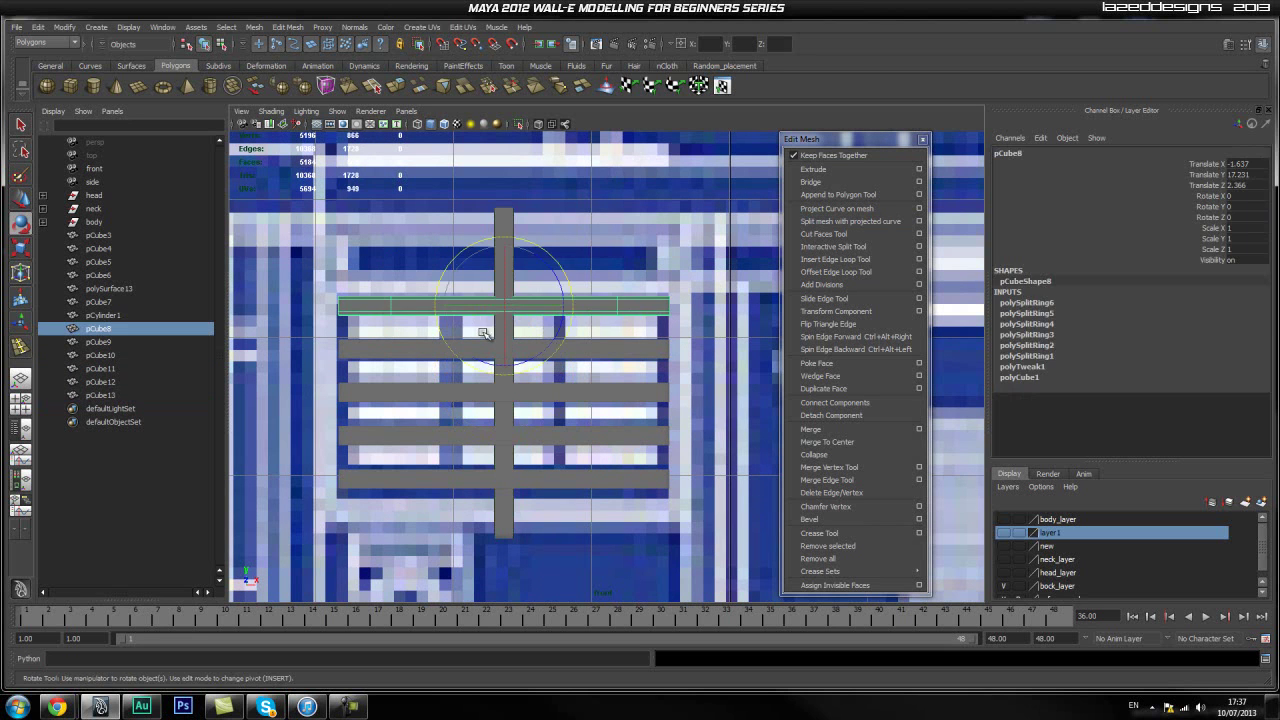
pyautogui.click(503, 211)
pyautogui.press('1')
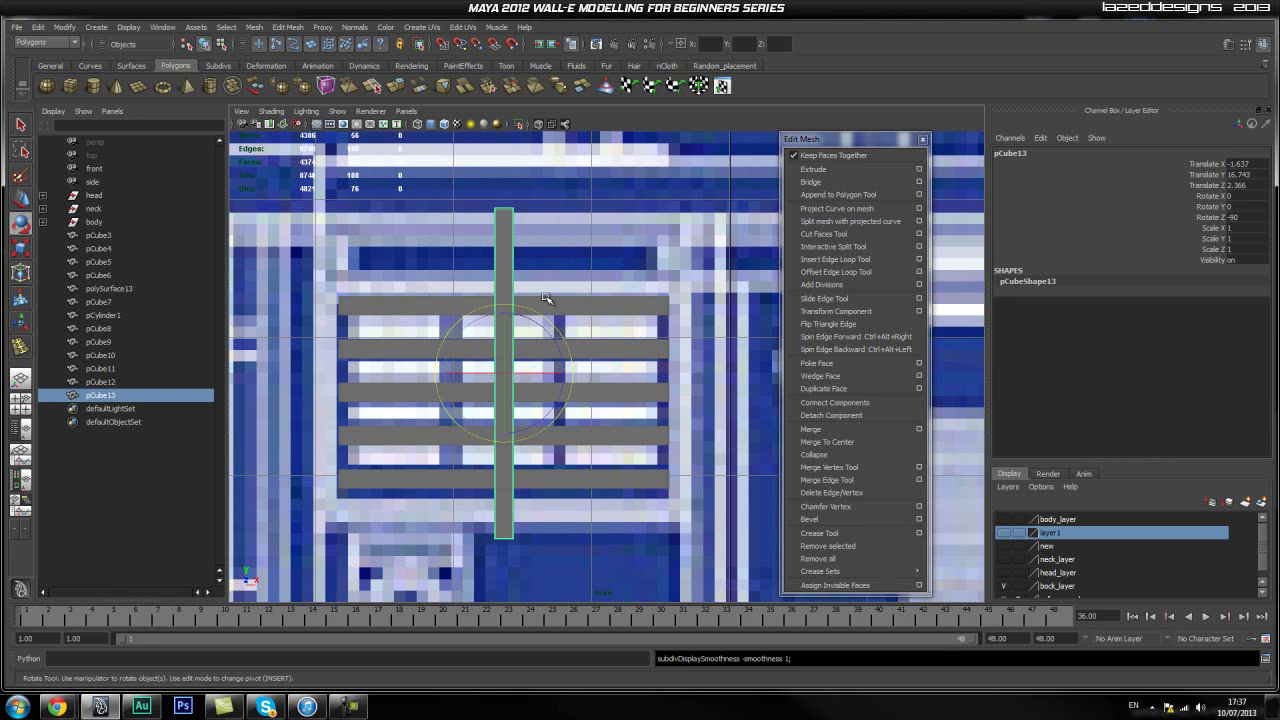
pyautogui.press('w')
pyautogui.moveTo(550, 373); pyautogui.dragTo(494, 376)
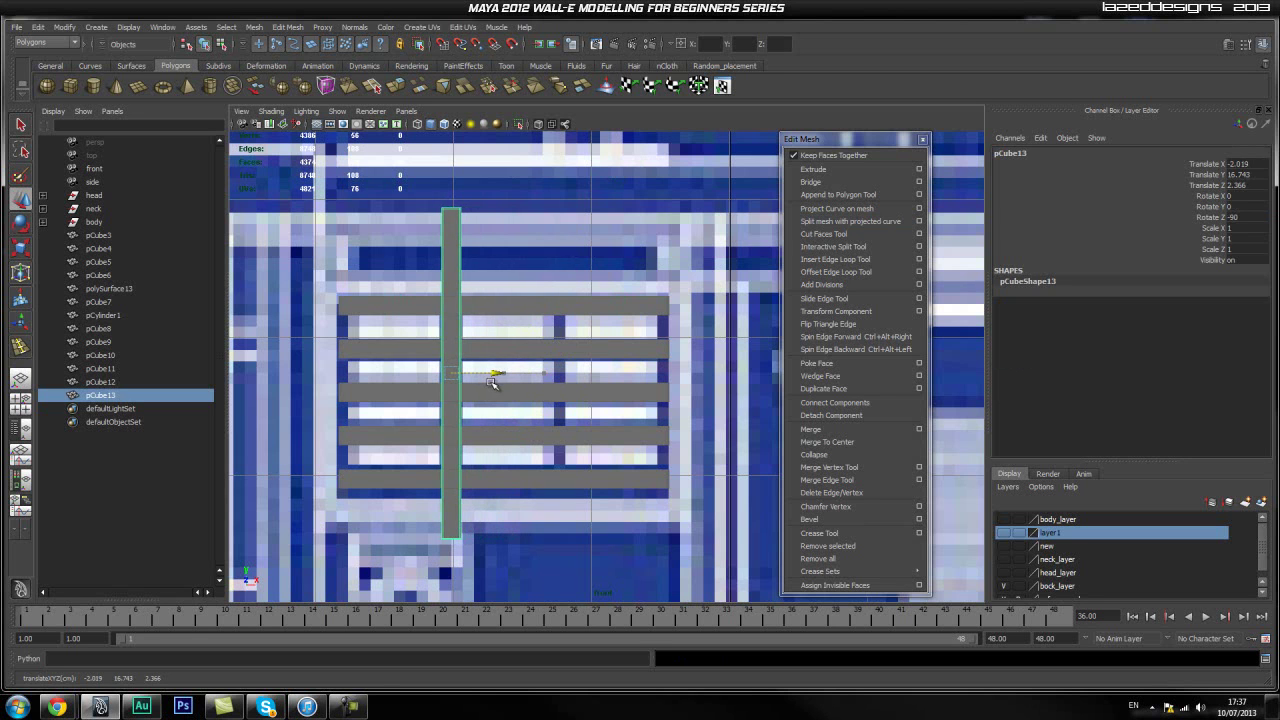
# Shorten the vertical bar by moving its end vertices onto the top and bottom slats, and turn its smooth preview back on
pyautogui.moveTo(452, 248); pyautogui.dragTo(400, 250, button='right')
pyautogui.moveTo(397, 184); pyautogui.dragTo(450, 345)
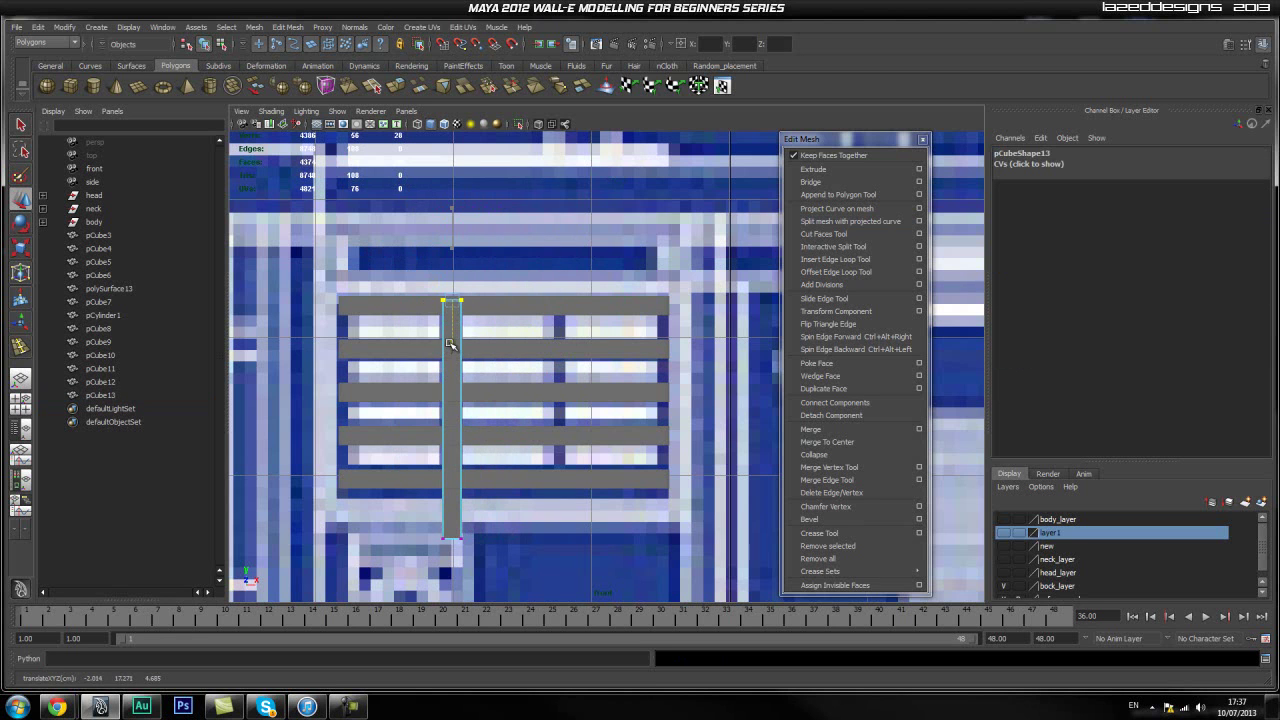
pyautogui.moveTo(400, 508); pyautogui.dragTo(466, 556)
pyautogui.moveTo(451, 581); pyautogui.dragTo(455, 527, button='middle')
pyautogui.scroll(6, 453, 531)
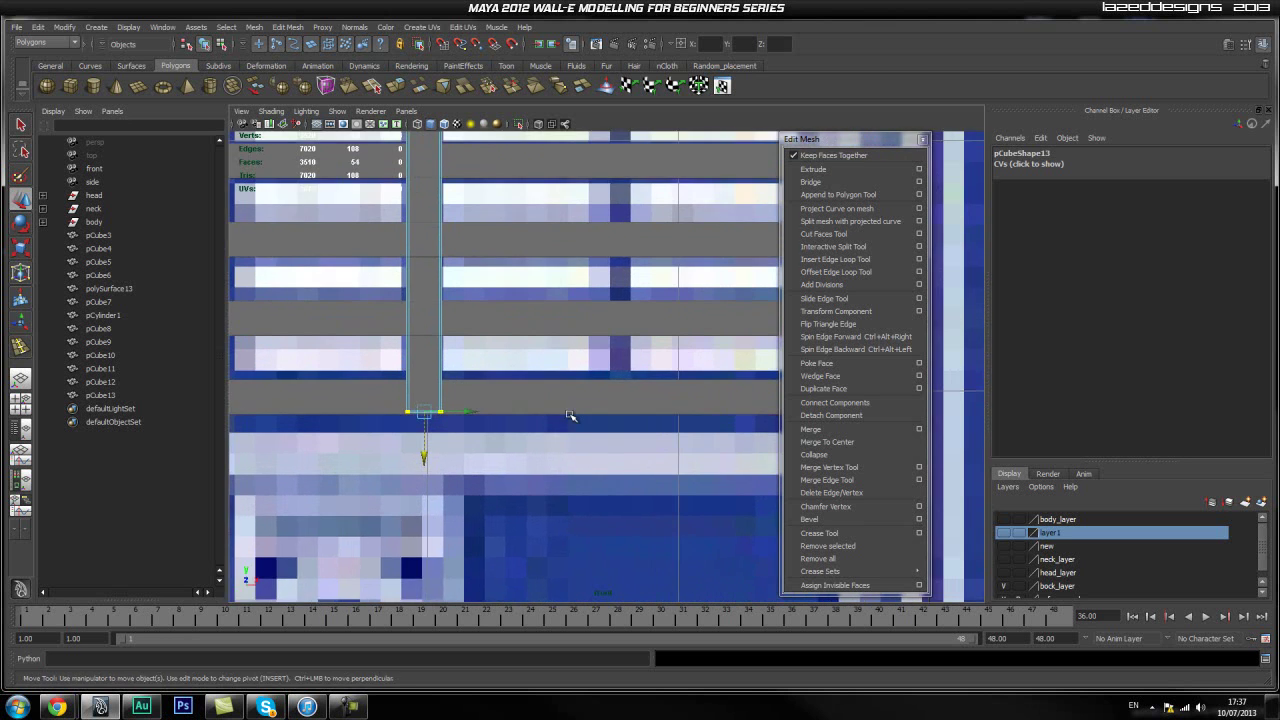
pyautogui.scroll(-6, 480, 274)
pyautogui.keyDown('alt'); pyautogui.moveTo(587, 365); pyautogui.dragTo(523, 370, button='middle'); pyautogui.keyUp('alt')
pyautogui.moveTo(523, 370)
pyautogui.keyDown('alt'); pyautogui.mouseDown(button='right')
pyautogui.moveTo(546, 384)
pyautogui.moveTo(474, 391)
pyautogui.moveTo(524, 378)
pyautogui.mouseUp(button='right'); pyautogui.keyUp('alt')
pyautogui.press('3')
pyautogui.click(510, 262)
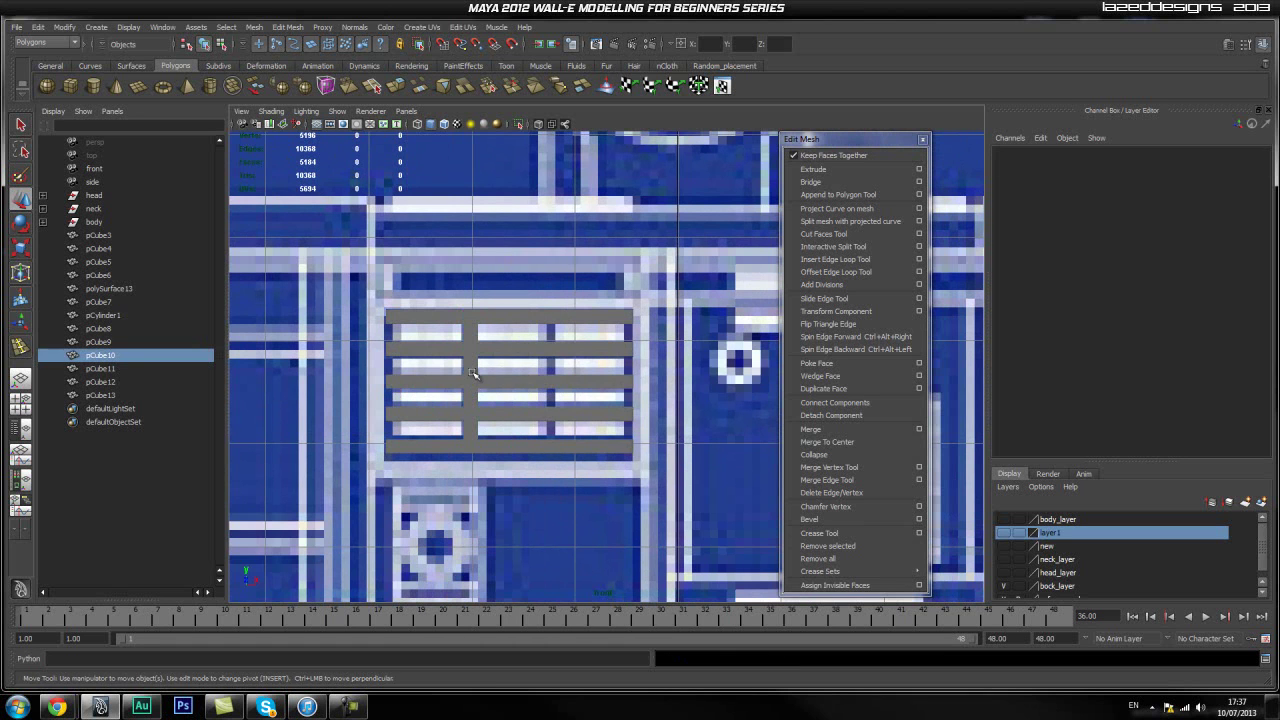
# Duplicate the first vertical bar and move the copy to Translate X -1.27, over the grille's second vertical divider
pyautogui.click(474, 376)
pyautogui.click(469, 366)
pyautogui.hotkey('ctrl', 'd')
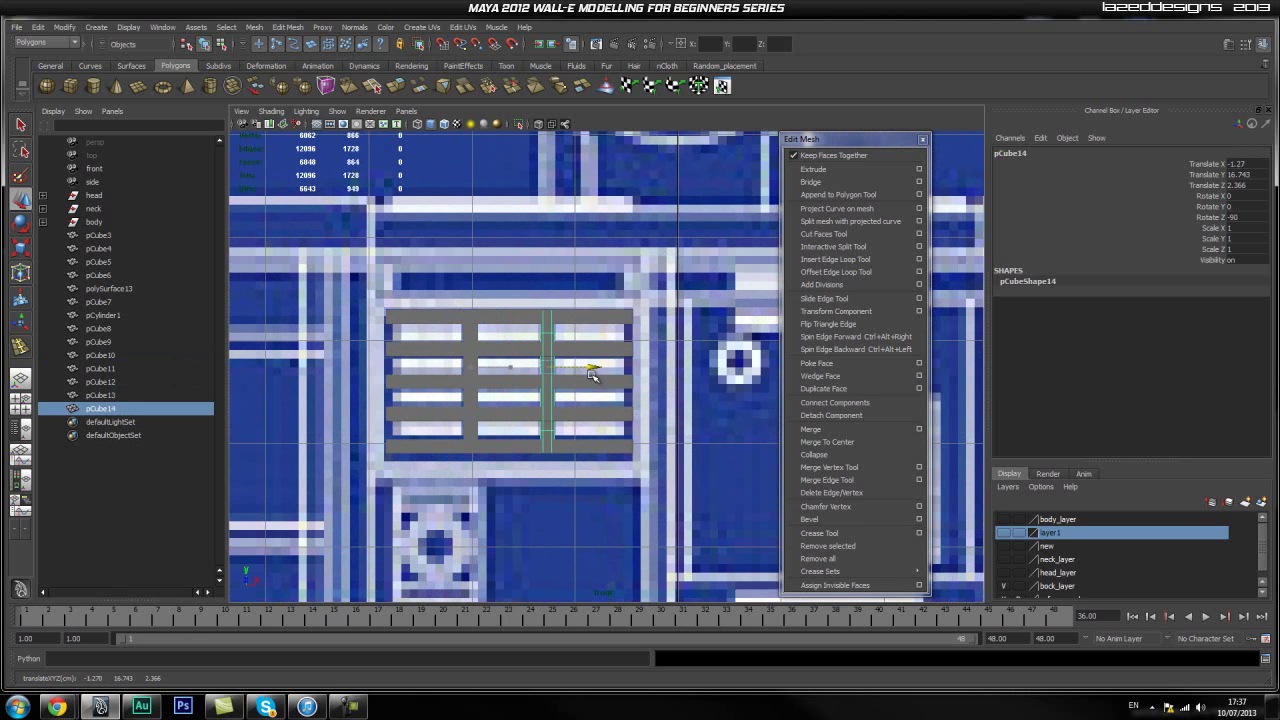
pyautogui.click(573, 236)
# Duplicate the first vertical bar twice in the perspective view, placing one copy at Translate X -2.791 and one at the slats' right end
pyautogui.press('space')
pyautogui.moveTo(503, 397); pyautogui.dragTo(497, 371)
pyautogui.keyDown('alt'); pyautogui.moveTo(457, 476); pyautogui.dragTo(537, 436); pyautogui.keyUp('alt')
pyautogui.keyDown('alt'); pyautogui.moveTo(537, 436); pyautogui.dragTo(537, 438, button='middle'); pyautogui.keyUp('alt')
pyautogui.keyDown('alt'); pyautogui.moveTo(537, 438); pyautogui.dragTo(495, 415); pyautogui.keyUp('alt')
pyautogui.click(490, 350)
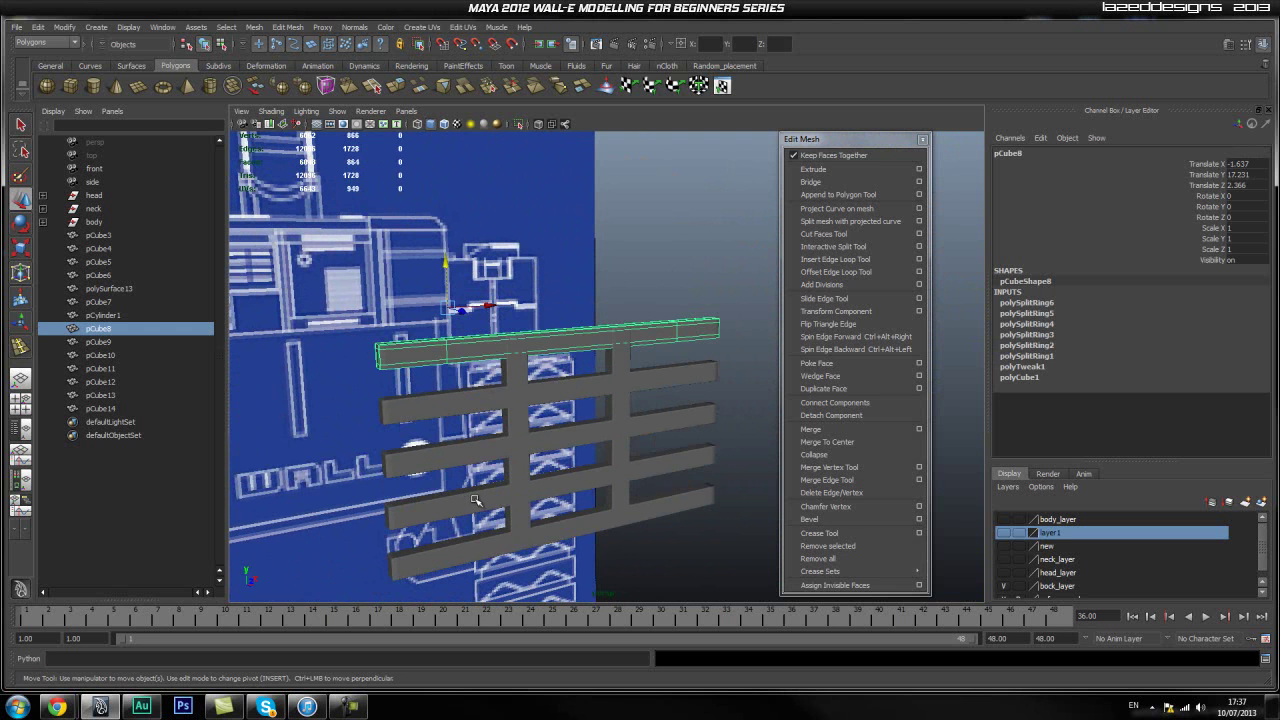
pyautogui.click(520, 377)
pyautogui.keyDown('alt'); pyautogui.moveTo(520, 377); pyautogui.dragTo(549, 423); pyautogui.keyUp('alt')
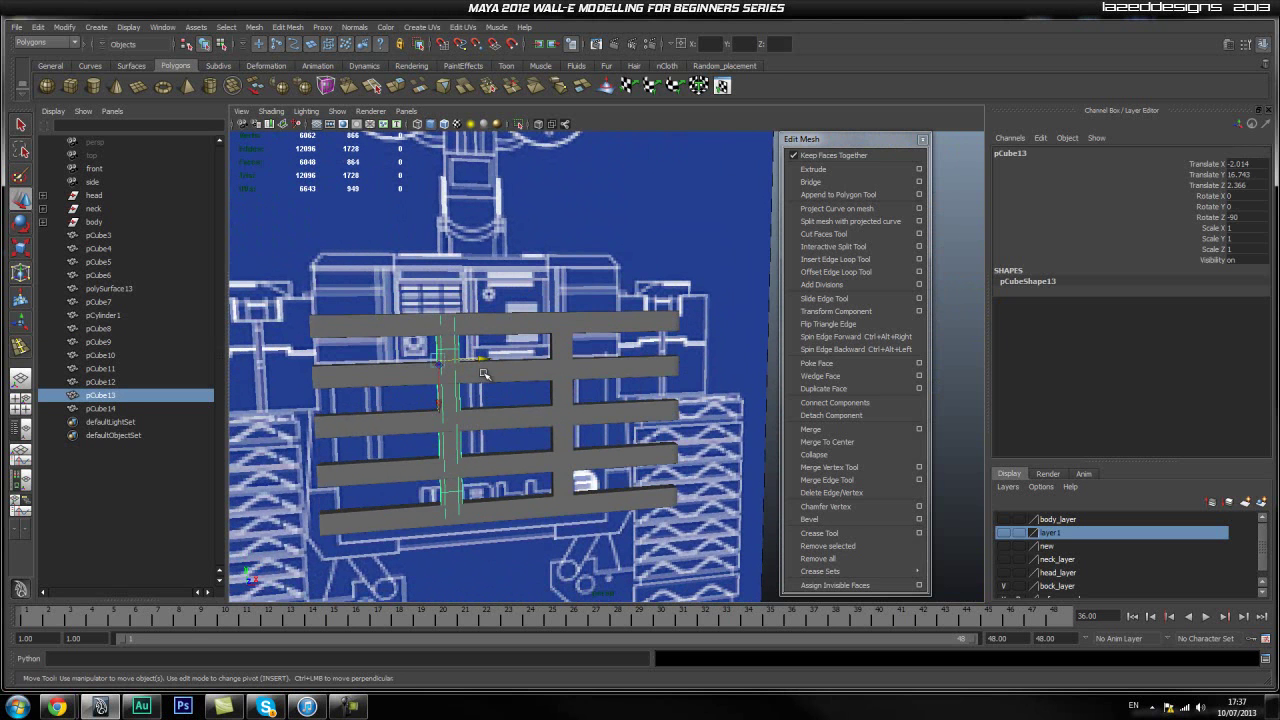
pyautogui.hotkey('ctrl', 'd')
pyautogui.moveTo(483, 362); pyautogui.dragTo(635, 388)
pyautogui.hotkey('ctrl', 'd')
# Switch the two outer vertical bars and the top and bottom slats to unsmoothed display
pyautogui.keyDown('alt'); pyautogui.moveTo(716, 456); pyautogui.dragTo(651, 441); pyautogui.keyUp('alt')
pyautogui.click(655, 397)
pyautogui.click(611, 380)
pyautogui.press('1')
pyautogui.click(240, 377)
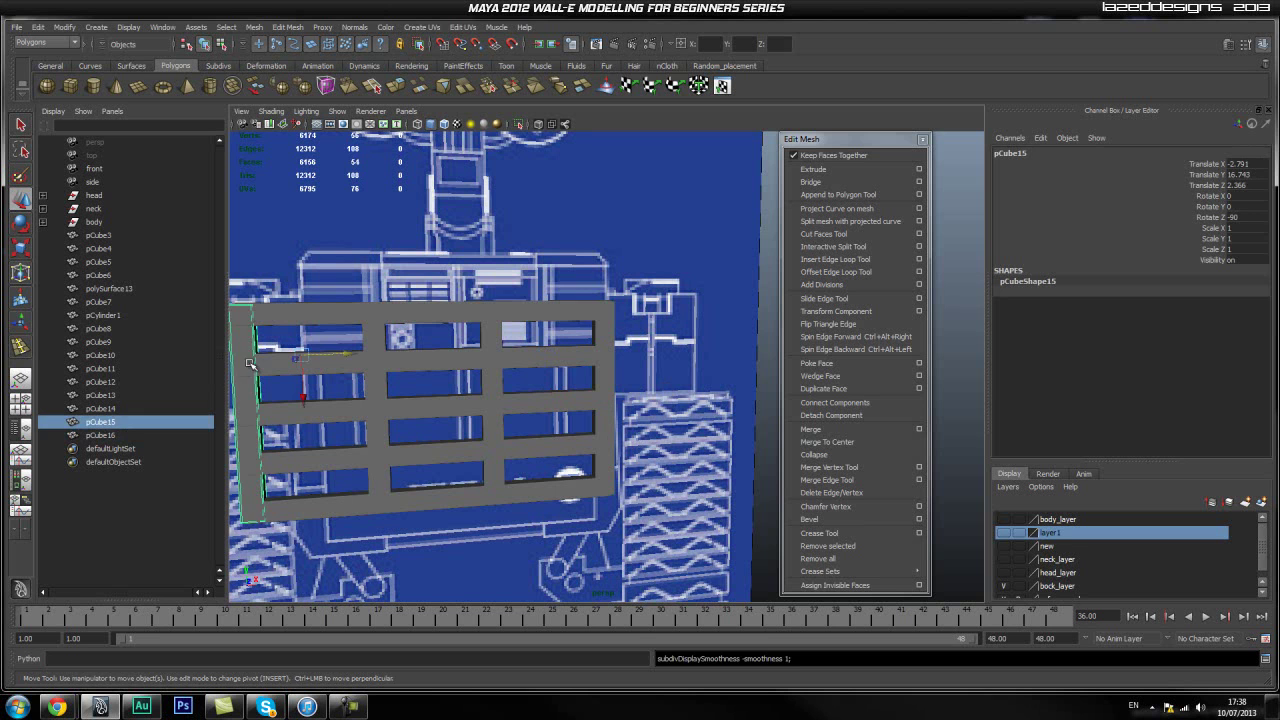
pyautogui.click(305, 312)
pyautogui.click(369, 503)
pyautogui.press('1')
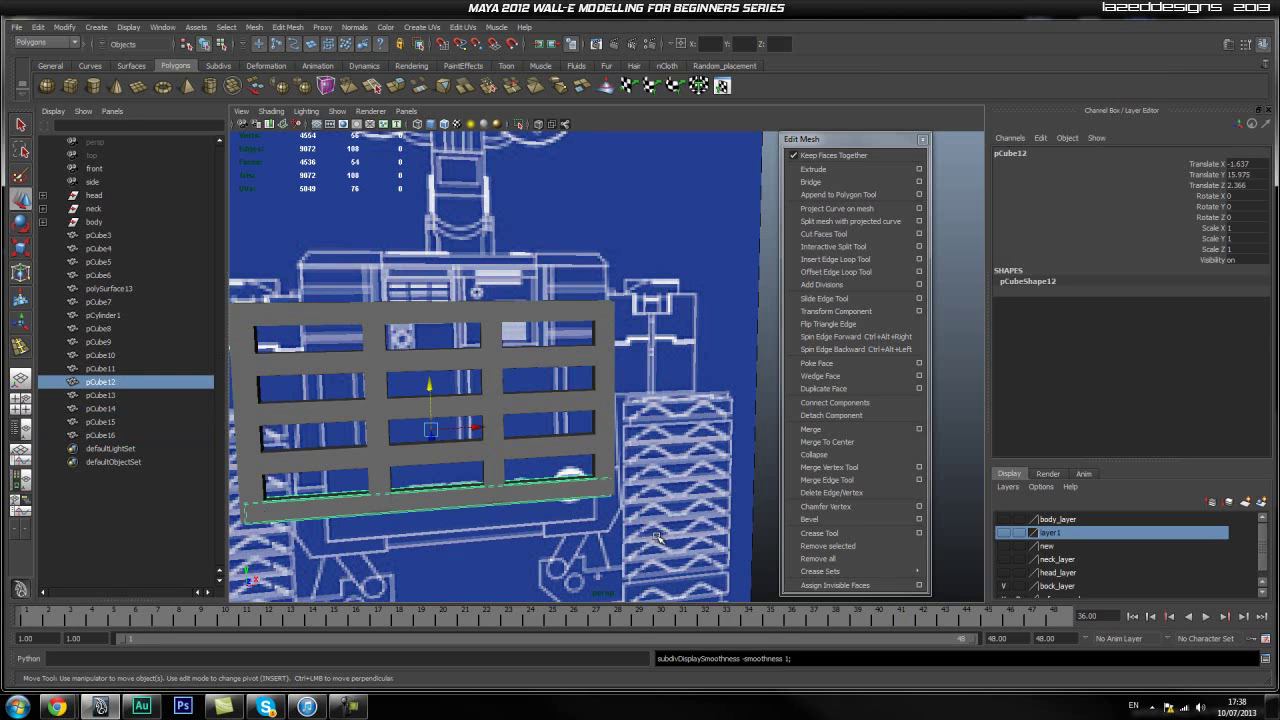
pyautogui.click(651, 535)
# Group all the grille's slats and vertical bars, and center the group's pivot
pyautogui.click(1003, 520)
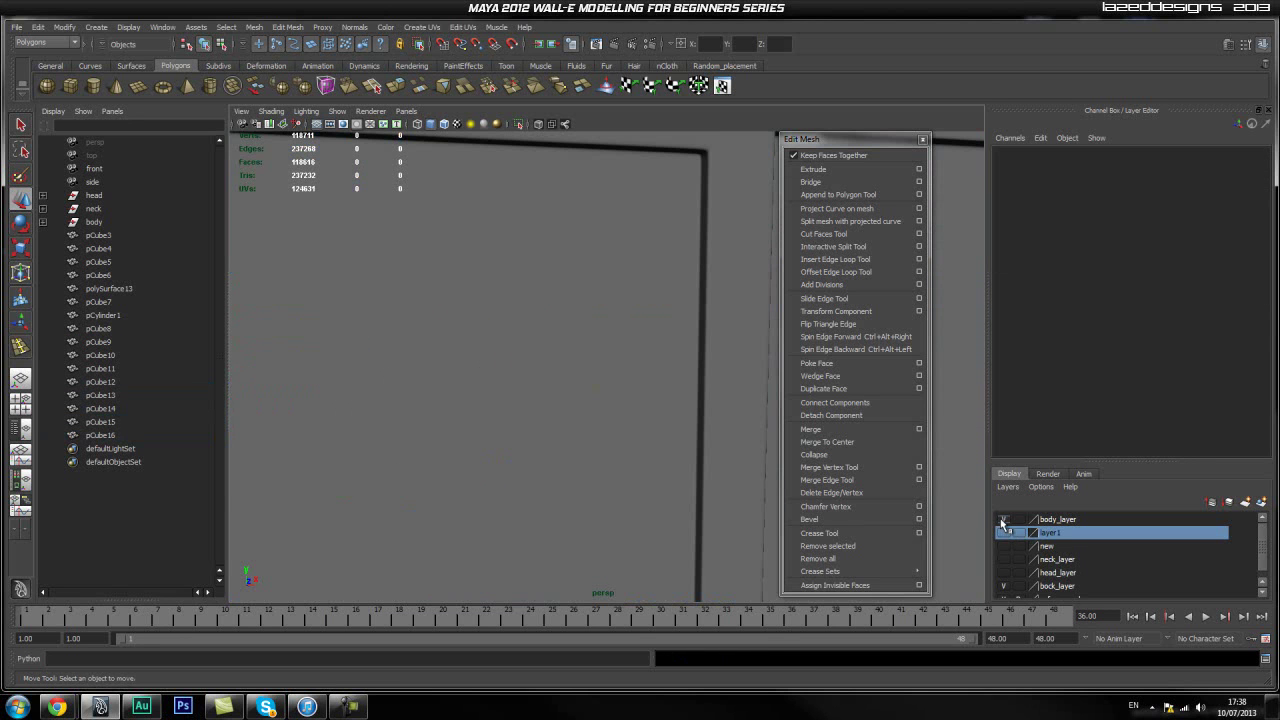
pyautogui.click(1003, 520)
pyautogui.keyDown('alt'); pyautogui.moveTo(520, 480); pyautogui.dragTo(640, 440); pyautogui.keyUp('alt')
pyautogui.moveTo(720, 315); pyautogui.dragTo(424, 584)
pyautogui.hotkey('ctrl', 'g')
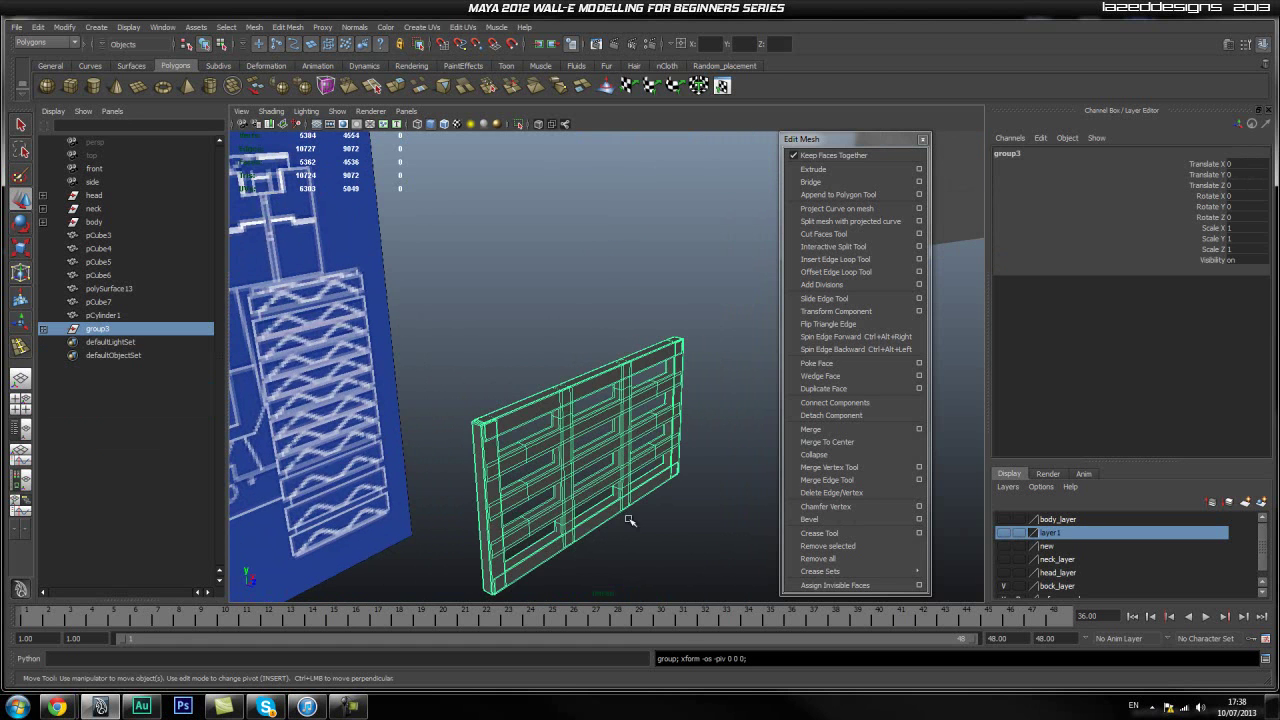
pyautogui.press('space')
pyautogui.click(466, 380)
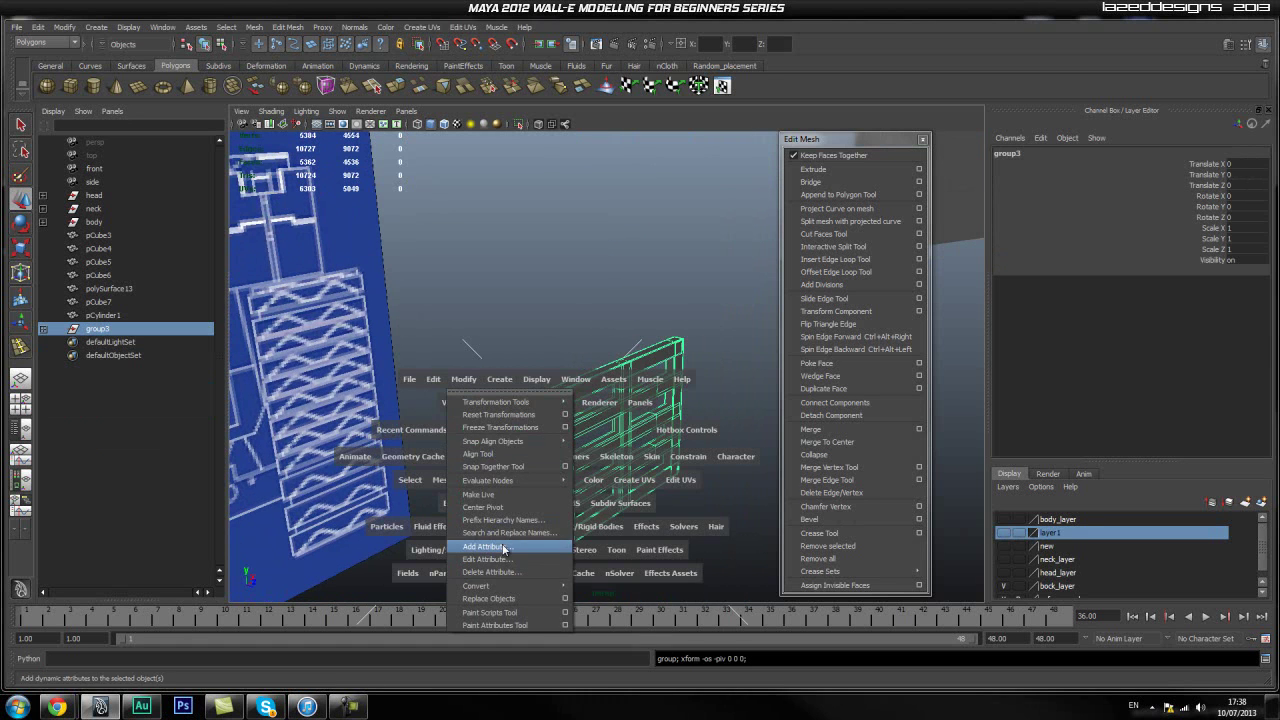
pyautogui.click(500, 507)
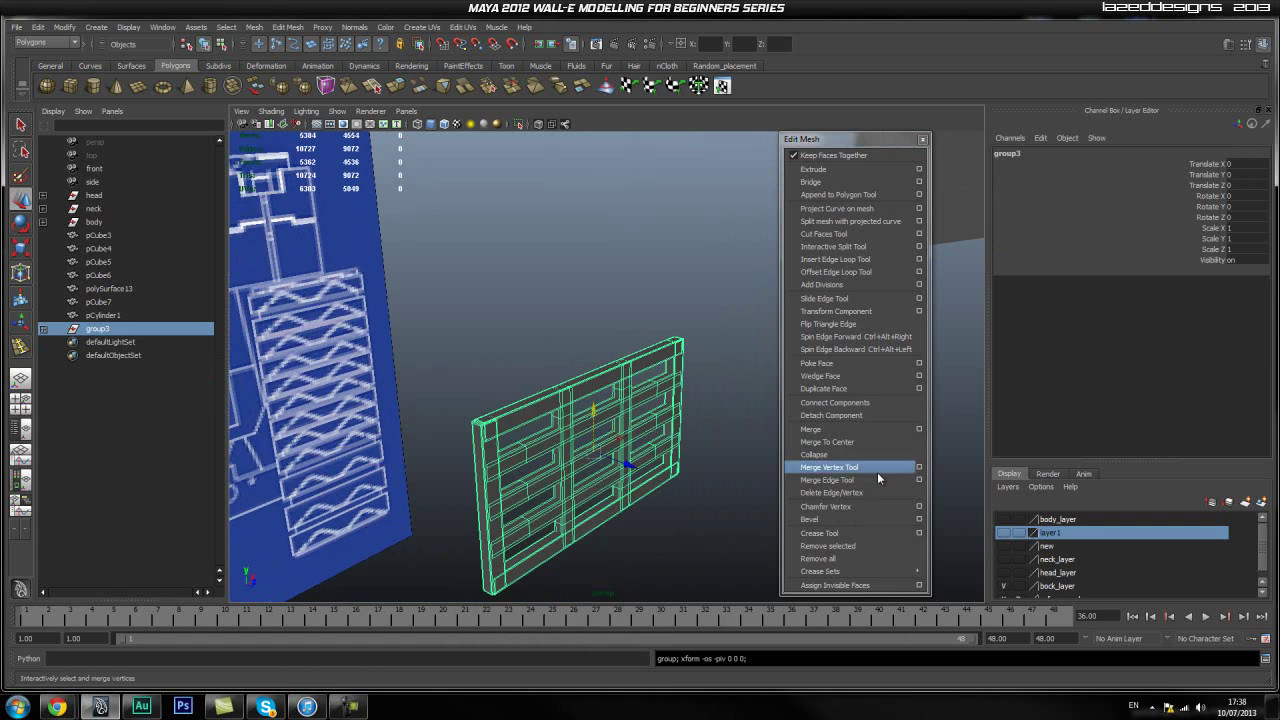
# Show body_layer, layer1 and new, and move the grille group forward to Translate Z 1.199 at the front panel
pyautogui.click(1004, 519)
pyautogui.moveTo(633, 445); pyautogui.dragTo(652, 455)
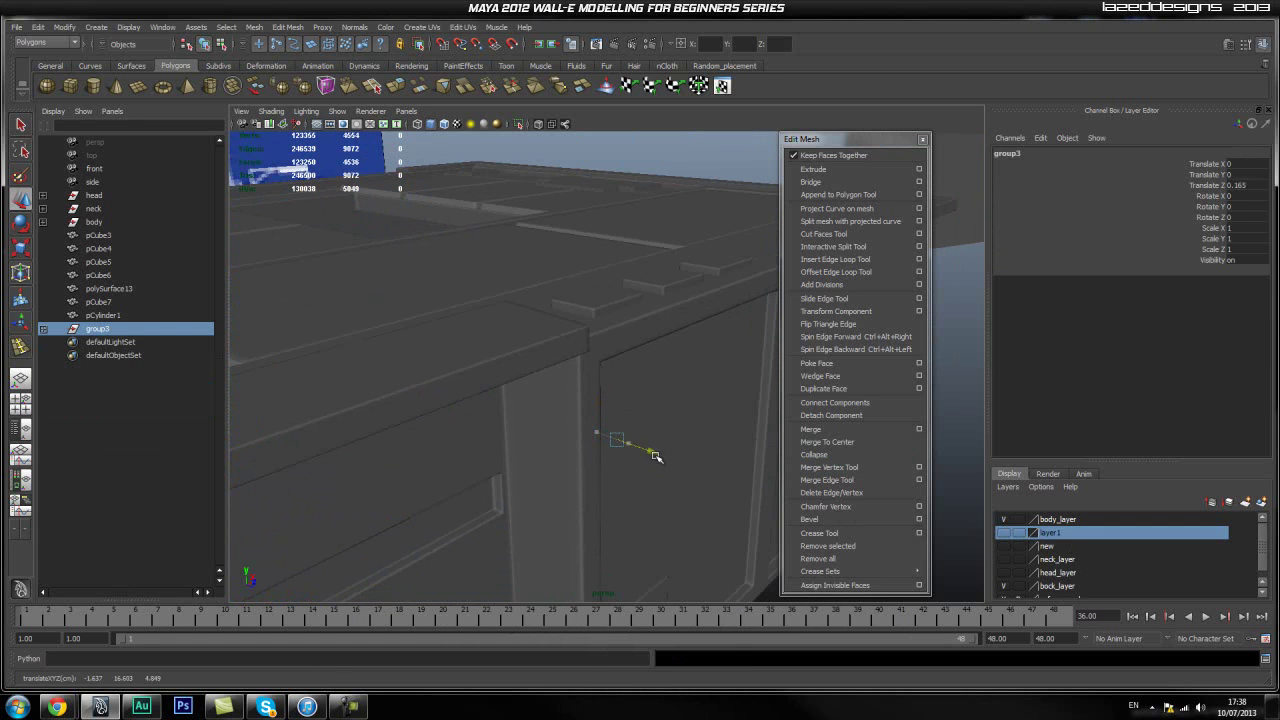
pyautogui.moveTo(714, 482); pyautogui.dragTo(685, 457)
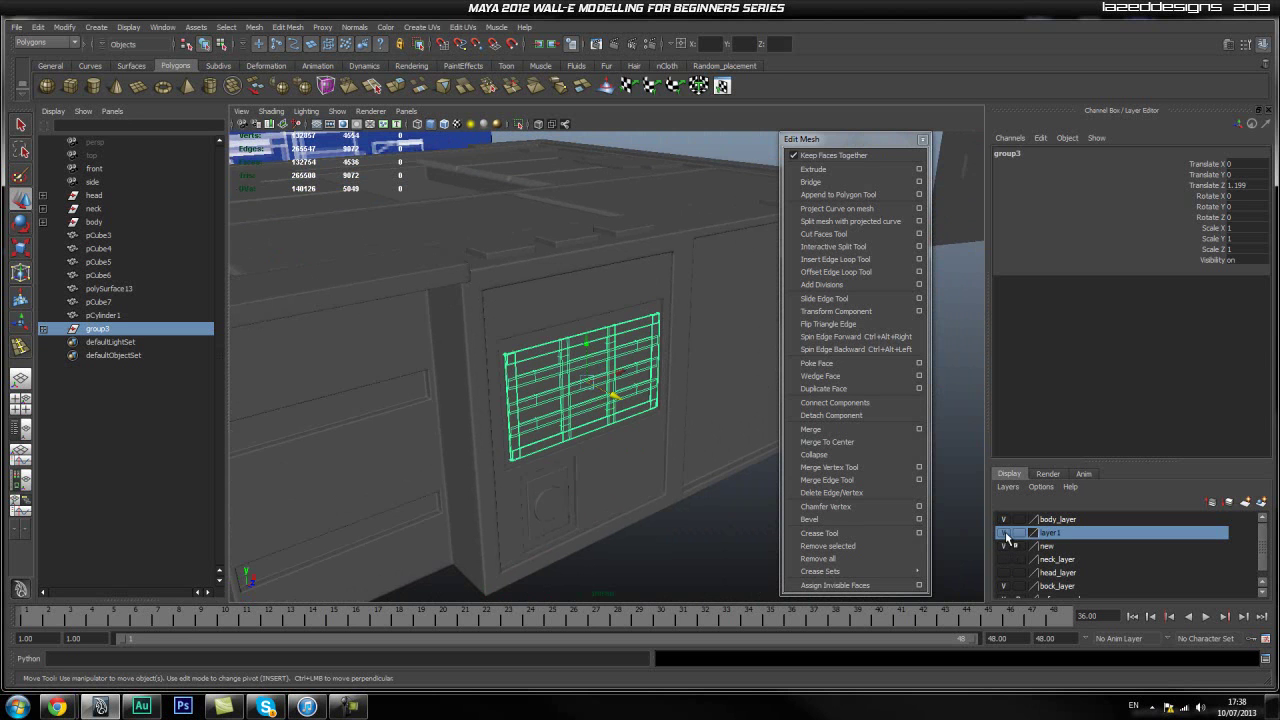
# Fine-tune the grille group within the panel opening to Translate X -0.019, Translate Y 0.019 and Translate Z 1.174
pyautogui.keyDown('alt'); pyautogui.moveTo(434, 404); pyautogui.dragTo(671, 429, button='right'); pyautogui.keyUp('alt')
pyautogui.keyDown('alt'); pyautogui.moveTo(671, 429); pyautogui.dragTo(634, 417); pyautogui.keyUp('alt')
pyautogui.keyDown('alt'); pyautogui.moveTo(461, 391); pyautogui.dragTo(479, 397, button='middle'); pyautogui.keyUp('alt')
pyautogui.keyDown('alt'); pyautogui.moveTo(479, 397); pyautogui.dragTo(483, 274); pyautogui.keyUp('alt')
pyautogui.keyDown('alt'); pyautogui.moveTo(577, 419); pyautogui.dragTo(502, 433, button='middle'); pyautogui.keyUp('alt')
pyautogui.moveTo(568, 442); pyautogui.dragTo(574, 459)
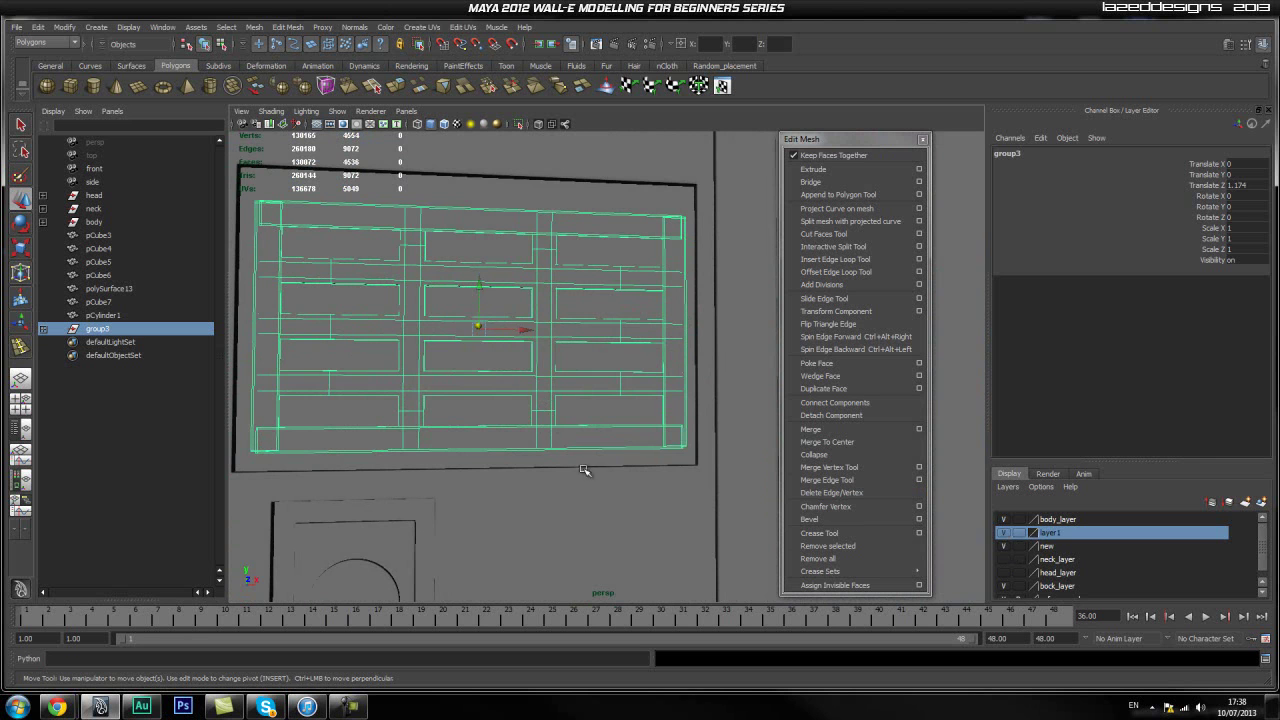
pyautogui.keyDown('alt'); pyautogui.moveTo(530, 412); pyautogui.dragTo(536, 437); pyautogui.keyUp('alt')
pyautogui.keyDown('alt'); pyautogui.moveTo(503, 421); pyautogui.dragTo(484, 419, button='right'); pyautogui.keyUp('alt')
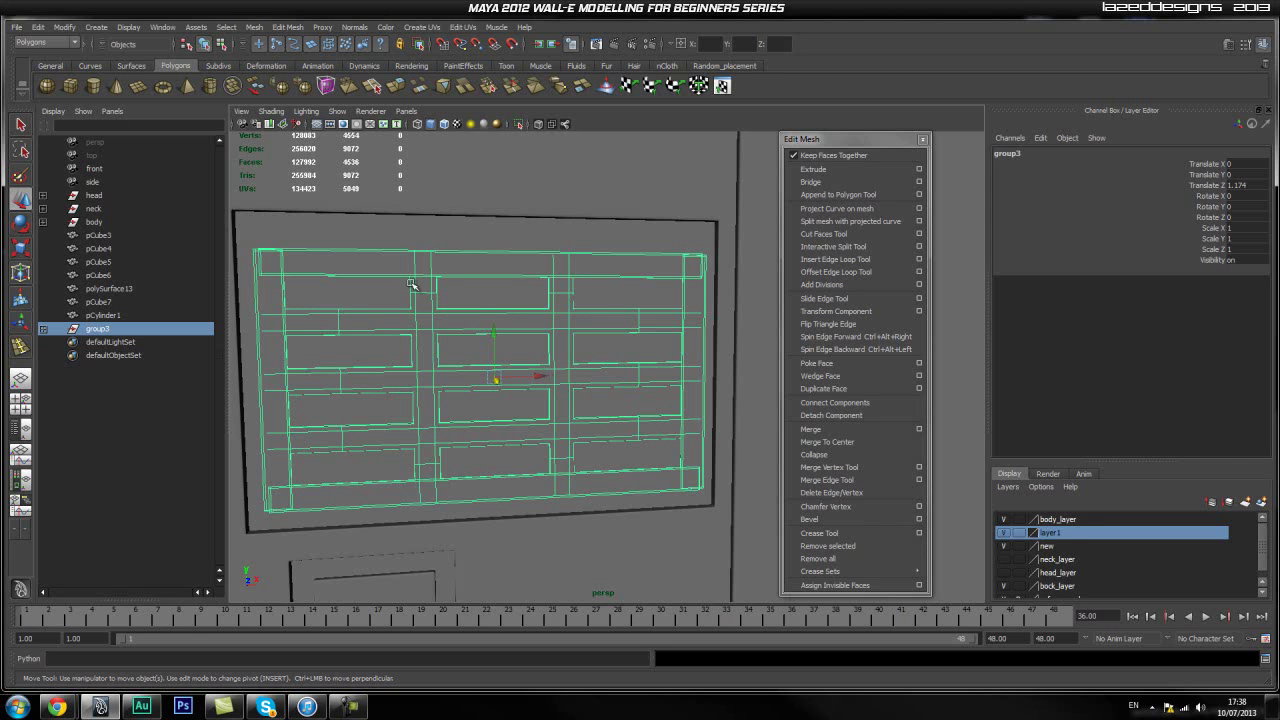
pyautogui.moveTo(493, 341); pyautogui.dragTo(497, 331)
pyautogui.moveTo(538, 372); pyautogui.dragTo(536, 372)
# Hide body_layer, keeping layer1 and new shown around the grille
pyautogui.click(481, 261)
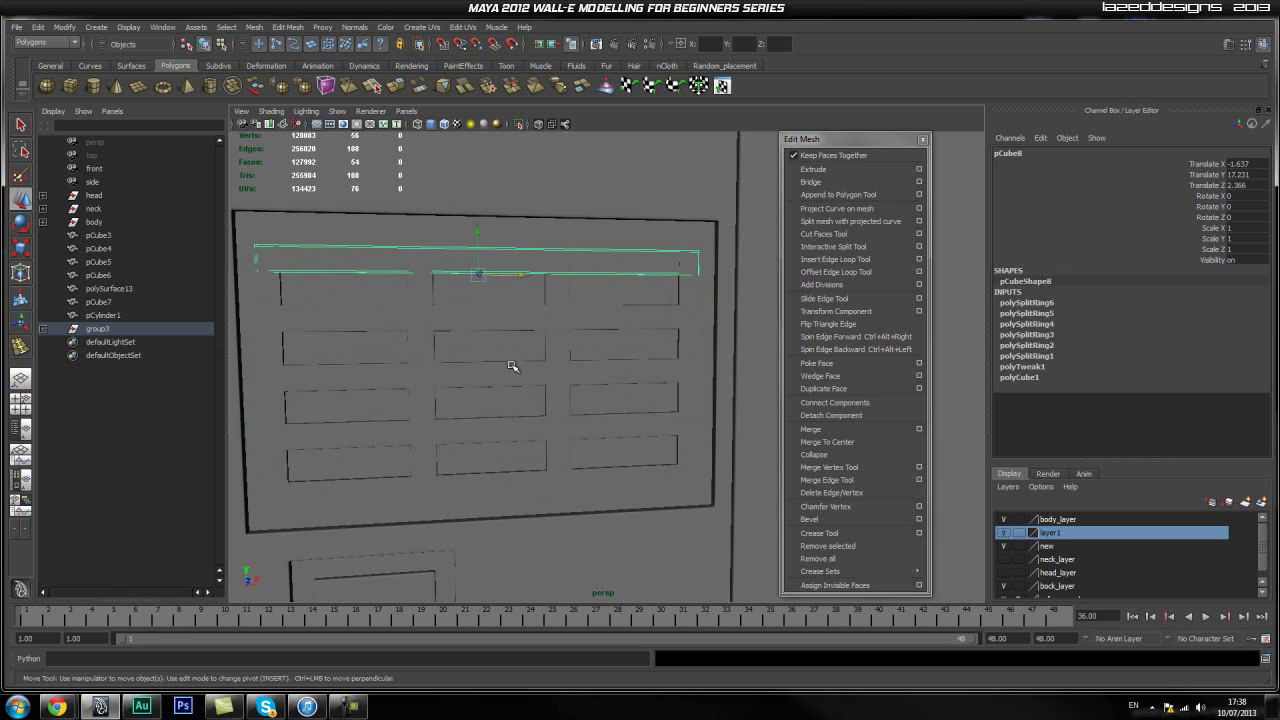
pyautogui.click(478, 492)
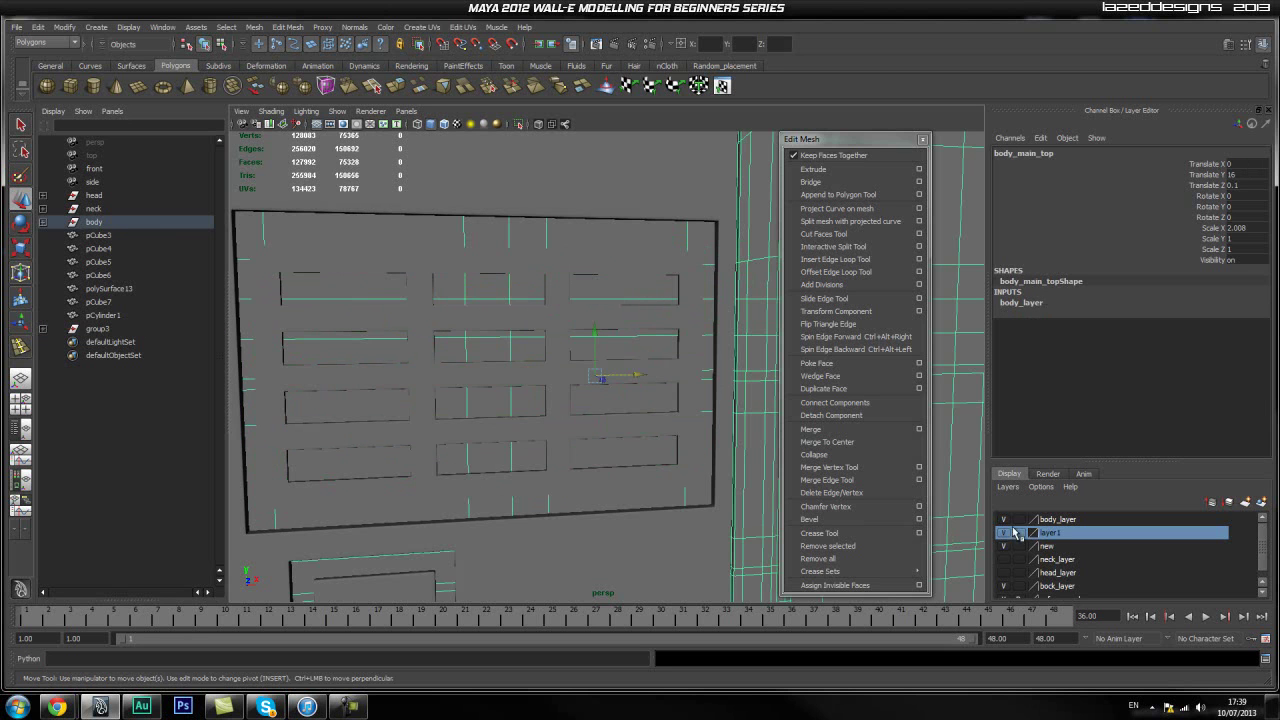
pyautogui.click(1004, 519)
pyautogui.click(1005, 520)
pyautogui.click(1005, 520)
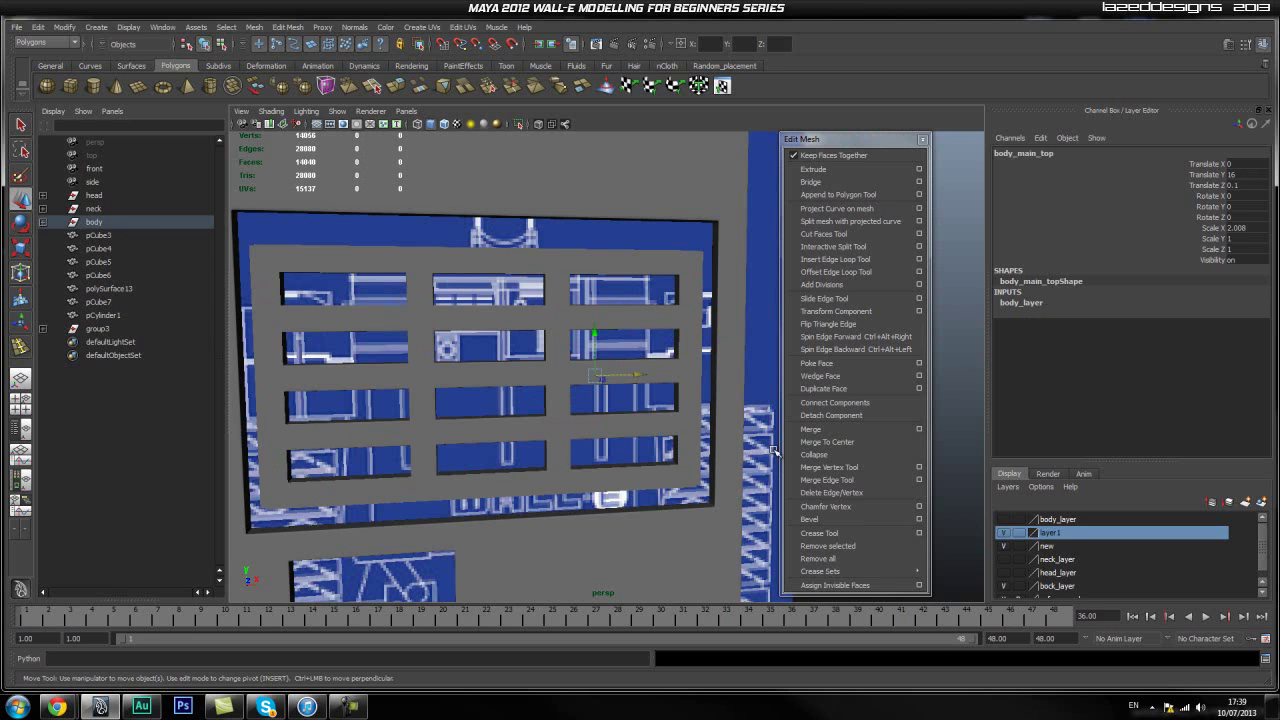
# Raise the top slat's upper vertices to the opening's top edge and extend its right-end vertices to the opening's right edge
pyautogui.click(374, 264)
pyautogui.moveTo(590, 273); pyautogui.dragTo(535, 275, button='right')
pyautogui.moveTo(534, 274); pyautogui.dragTo(743, 257)
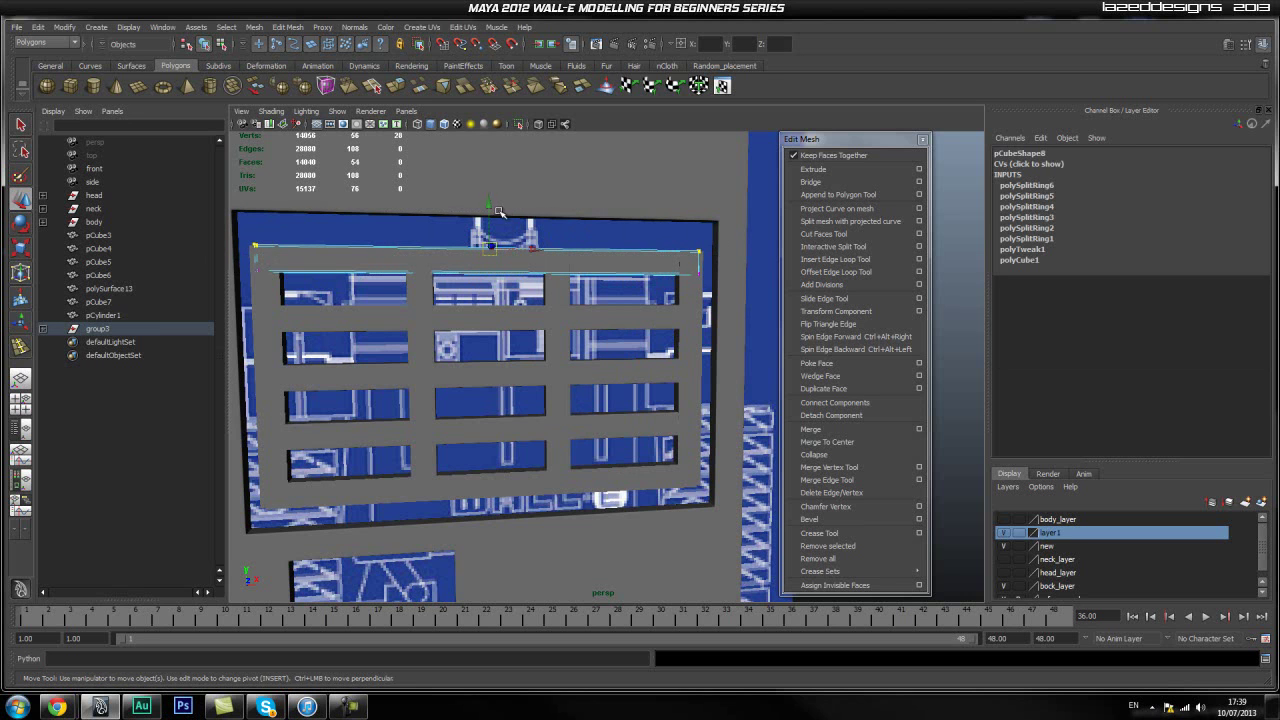
pyautogui.moveTo(487, 201); pyautogui.dragTo(497, 168)
pyautogui.click(820, 155)
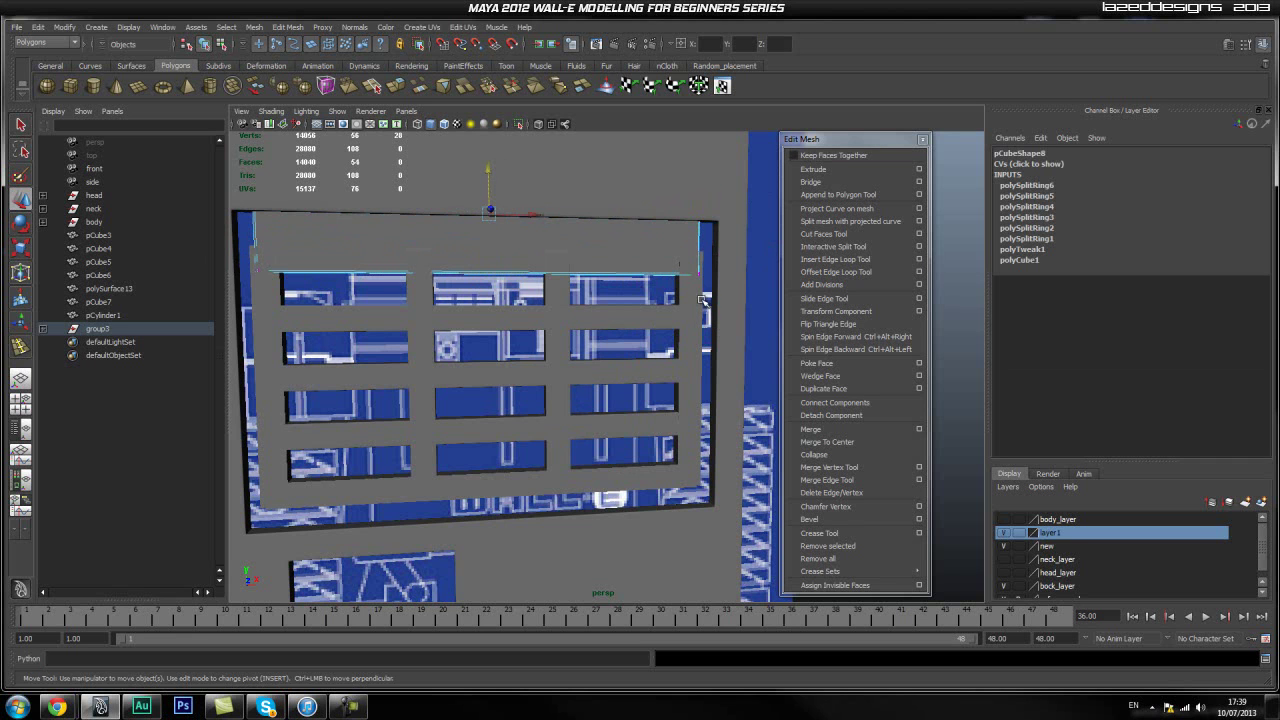
pyautogui.moveTo(677, 290); pyautogui.dragTo(754, 250)
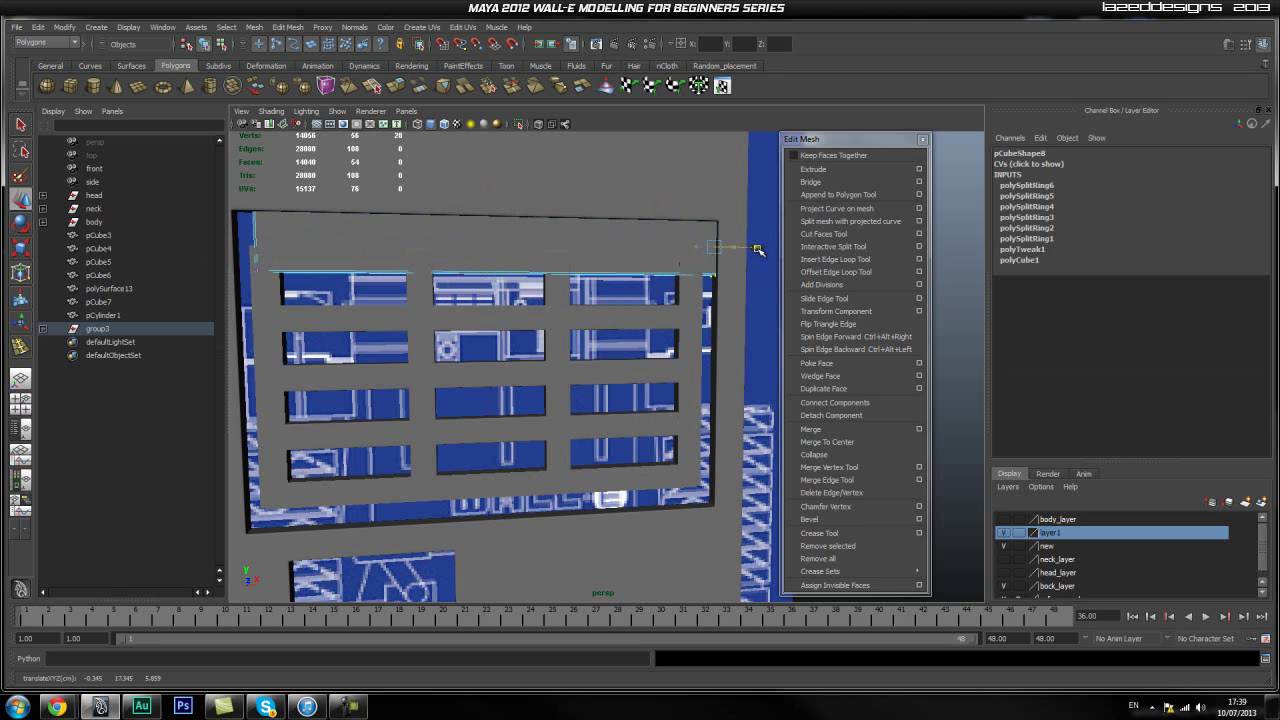
# Widen the right outer bar to the opening's right edge and extend its lower-end vertices down to the bottom edge
pyautogui.click(687, 307)
pyautogui.moveTo(698, 286); pyautogui.dragTo(667, 281, button='right')
pyautogui.moveTo(773, 201); pyautogui.dragTo(698, 506)
pyautogui.moveTo(736, 370); pyautogui.dragTo(752, 369)
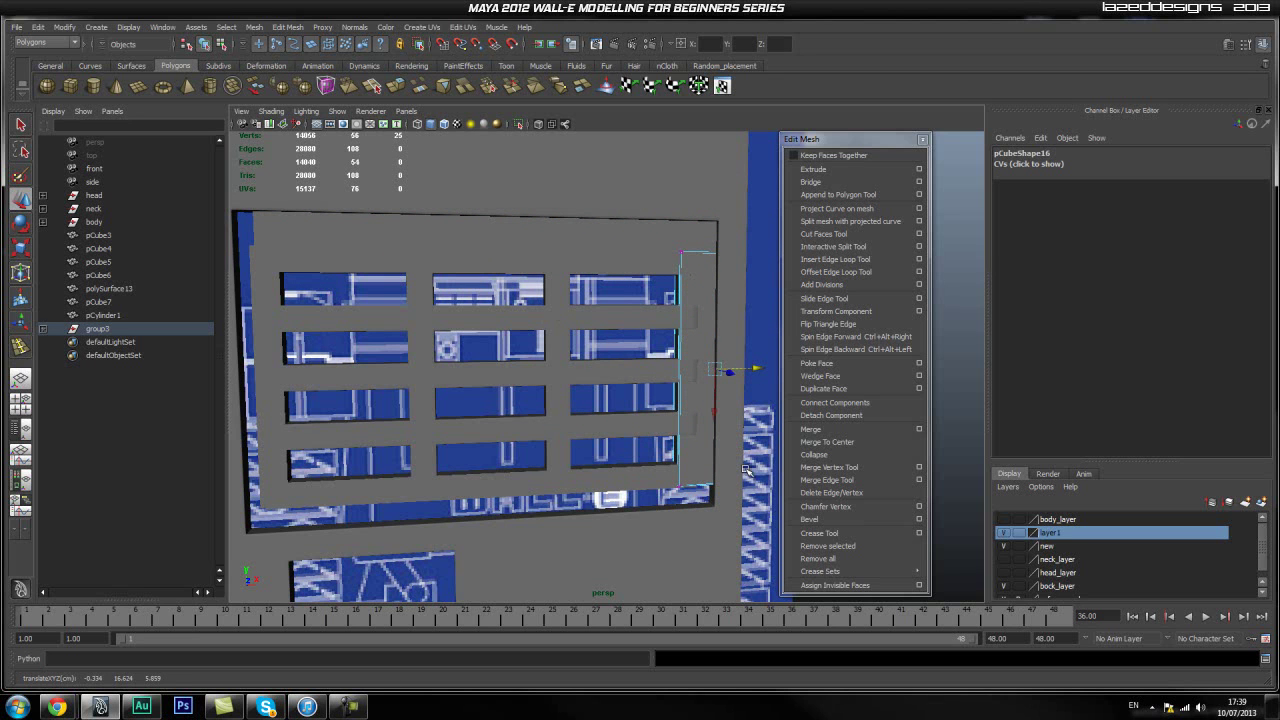
pyautogui.moveTo(677, 510); pyautogui.dragTo(667, 511)
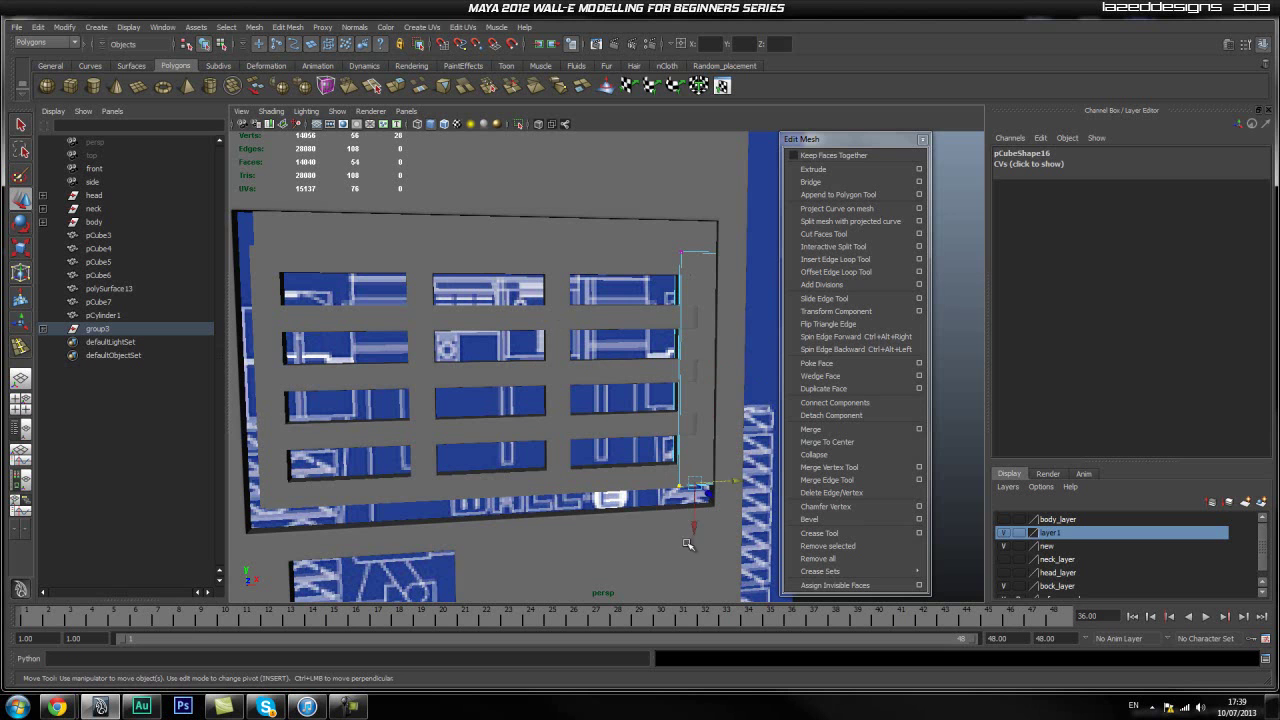
pyautogui.press('F8')
pyautogui.moveTo(705, 457); pyautogui.dragTo(670, 456, button='right')
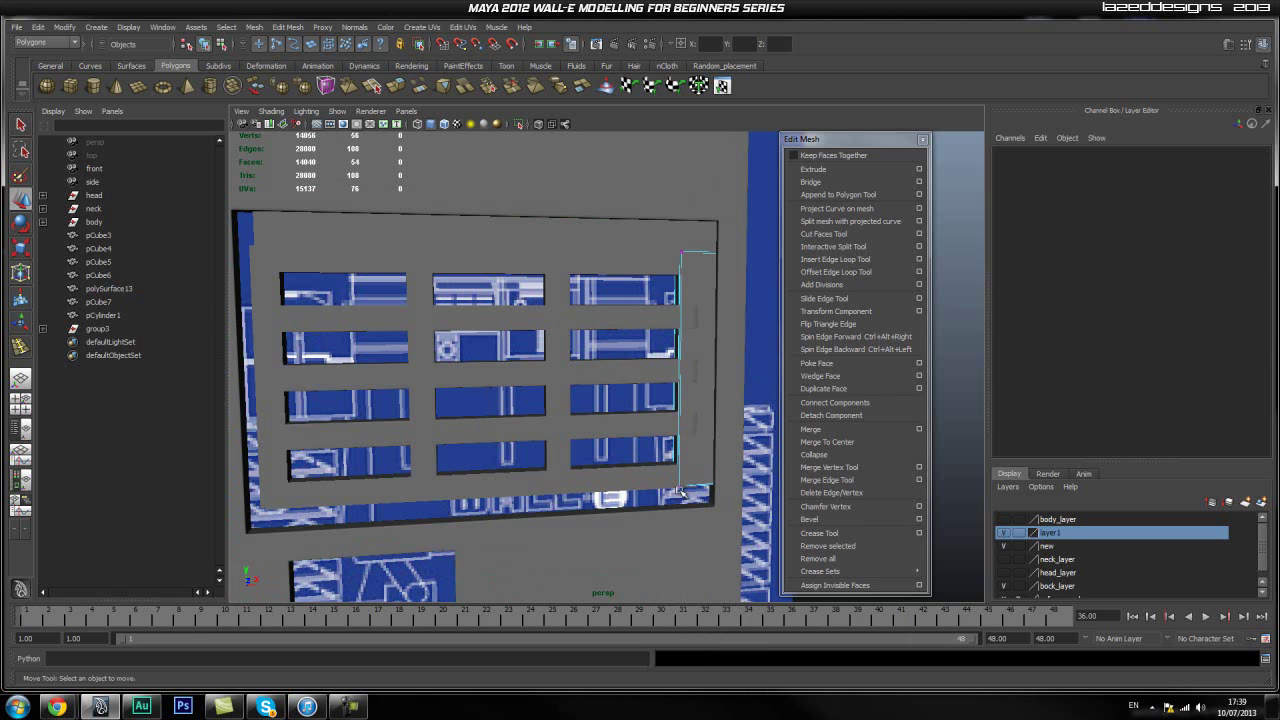
pyautogui.moveTo(752, 450); pyautogui.dragTo(660, 517)
pyautogui.moveTo(698, 530); pyautogui.dragTo(694, 553, button='middle')
# In the front view, lower the bottom slat's lower vertices to the bottom edge of the panel opening
pyautogui.click(561, 487)
pyautogui.moveTo(558, 484); pyautogui.dragTo(476, 483, button='right')
pyautogui.press('space')
pyautogui.moveTo(447, 482); pyautogui.dragTo(447, 506)
pyautogui.scroll(3, 450, 446)
pyautogui.keyDown('alt'); pyautogui.moveTo(449, 429); pyautogui.dragTo(463, 358, button='middle'); pyautogui.keyUp('alt')
pyautogui.moveTo(563, 476); pyautogui.dragTo(708, 486)
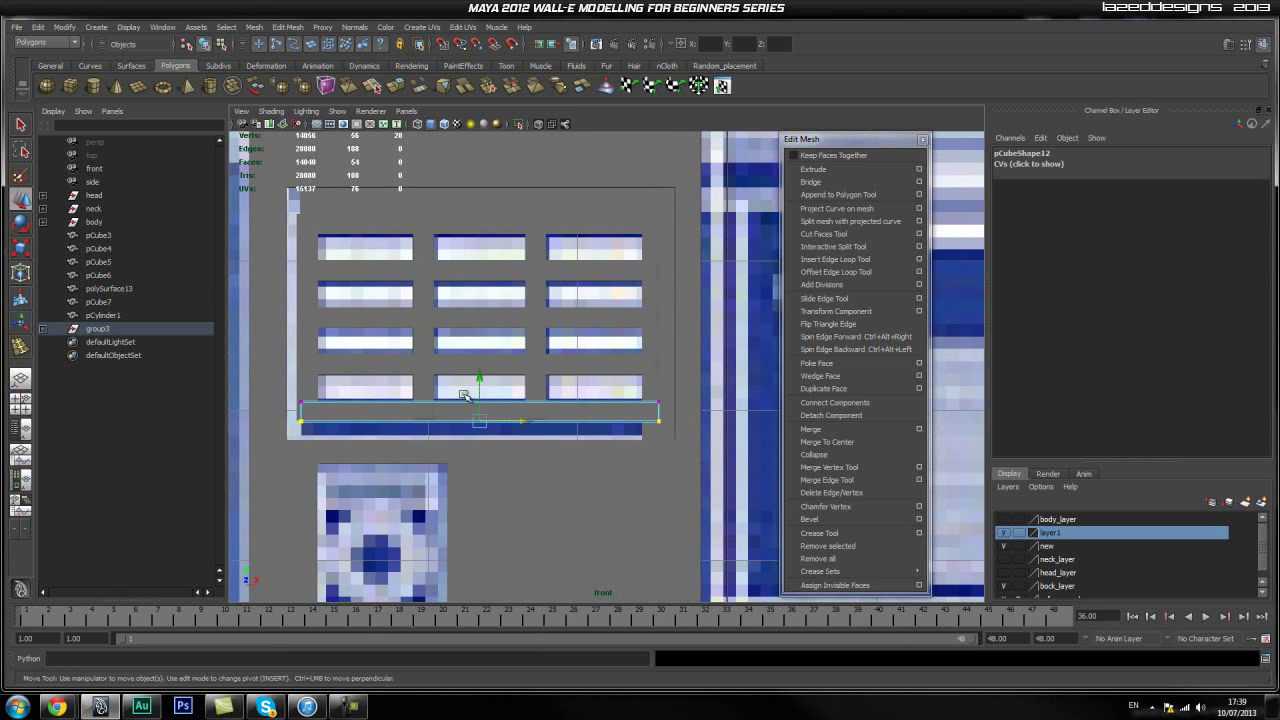
pyautogui.moveTo(481, 377); pyautogui.dragTo(479, 403)
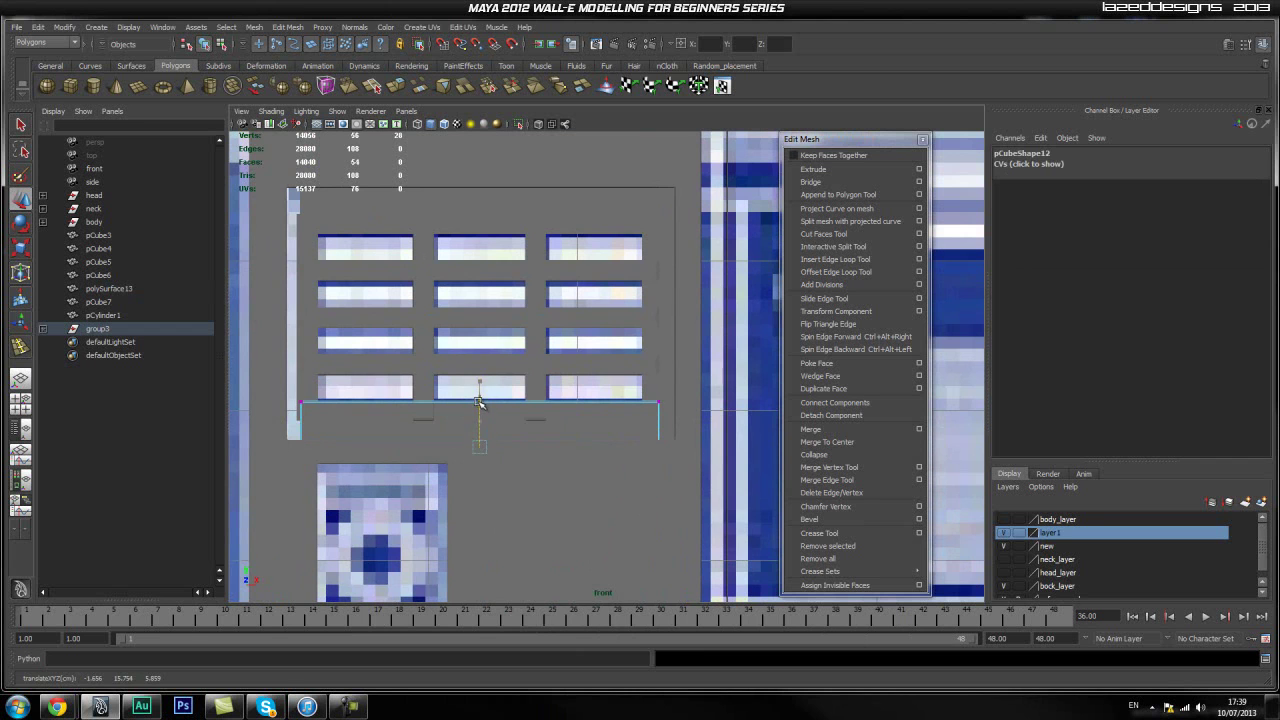
# Extend the bottom slat's left-end vertices to the left edge of the panel opening
pyautogui.click(303, 316)
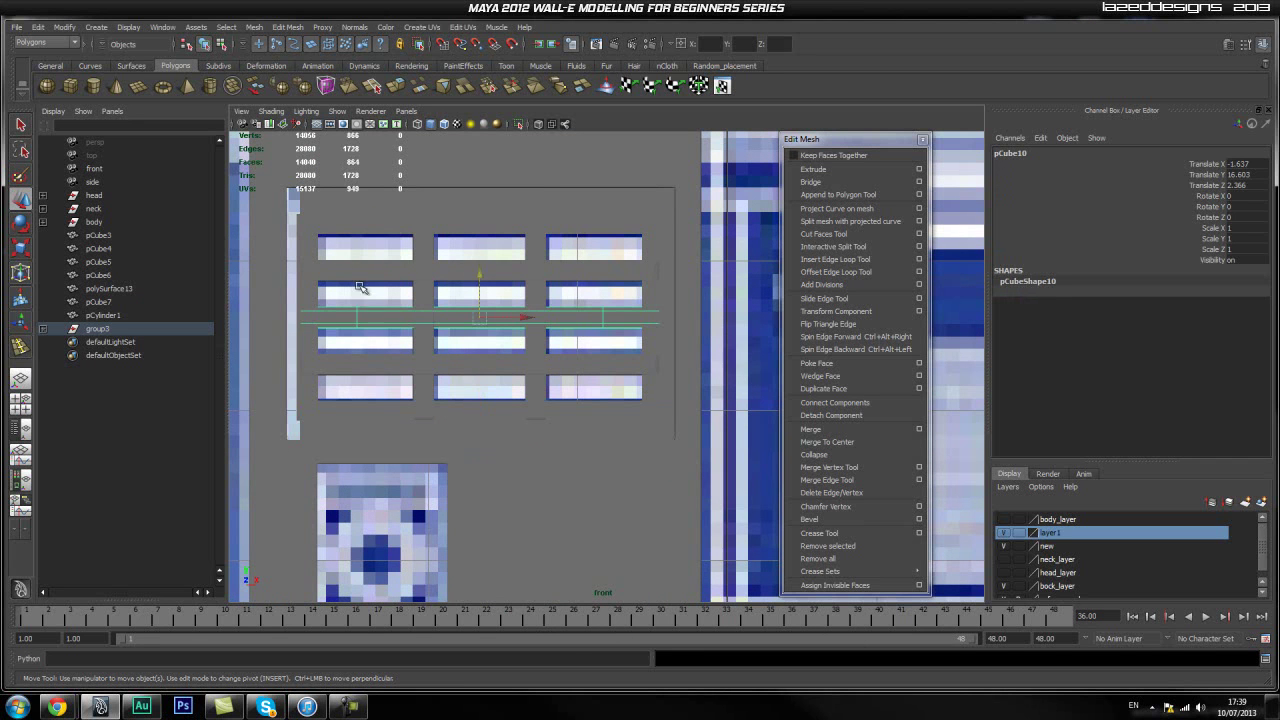
pyautogui.click(323, 425)
pyautogui.moveTo(316, 428); pyautogui.dragTo(262, 428, button='right')
pyautogui.moveTo(284, 391); pyautogui.dragTo(323, 475)
pyautogui.moveTo(343, 424); pyautogui.dragTo(318, 426)
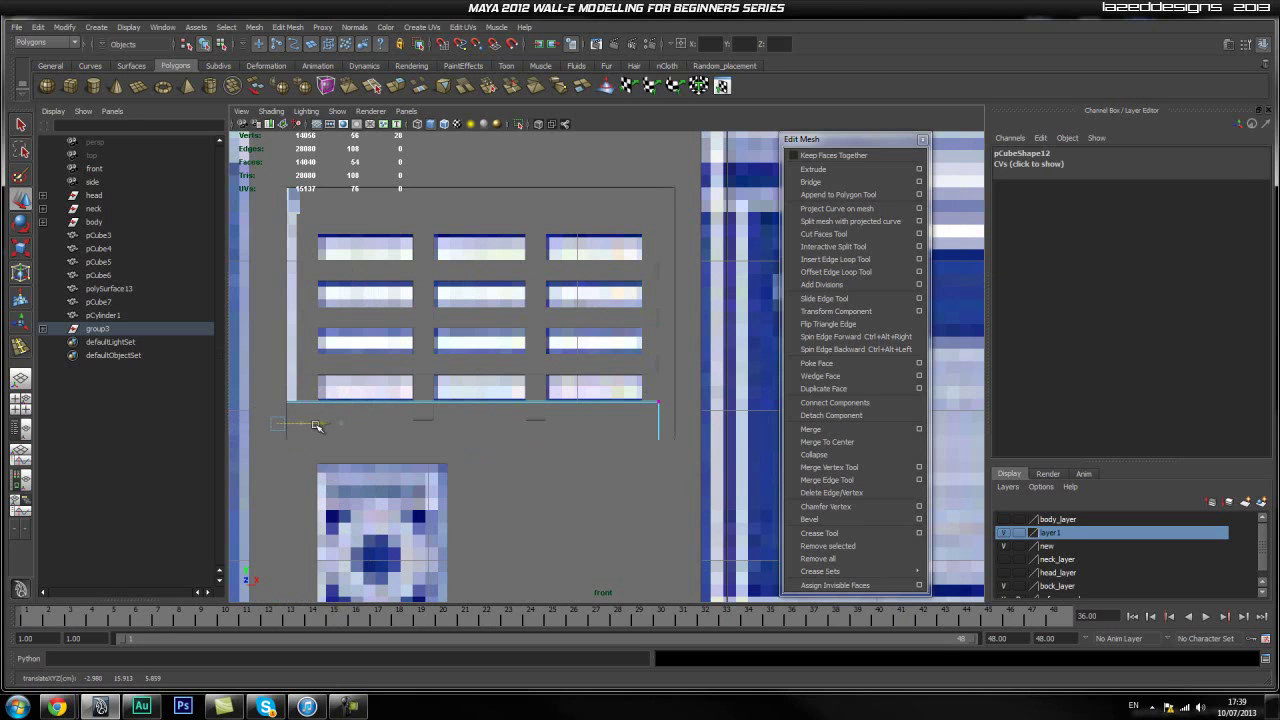
# Widen the left outer bar by moving its outer vertices to the left edge of the panel opening
pyautogui.click(305, 340)
pyautogui.moveTo(305, 340); pyautogui.dragTo(262, 340, button='right')
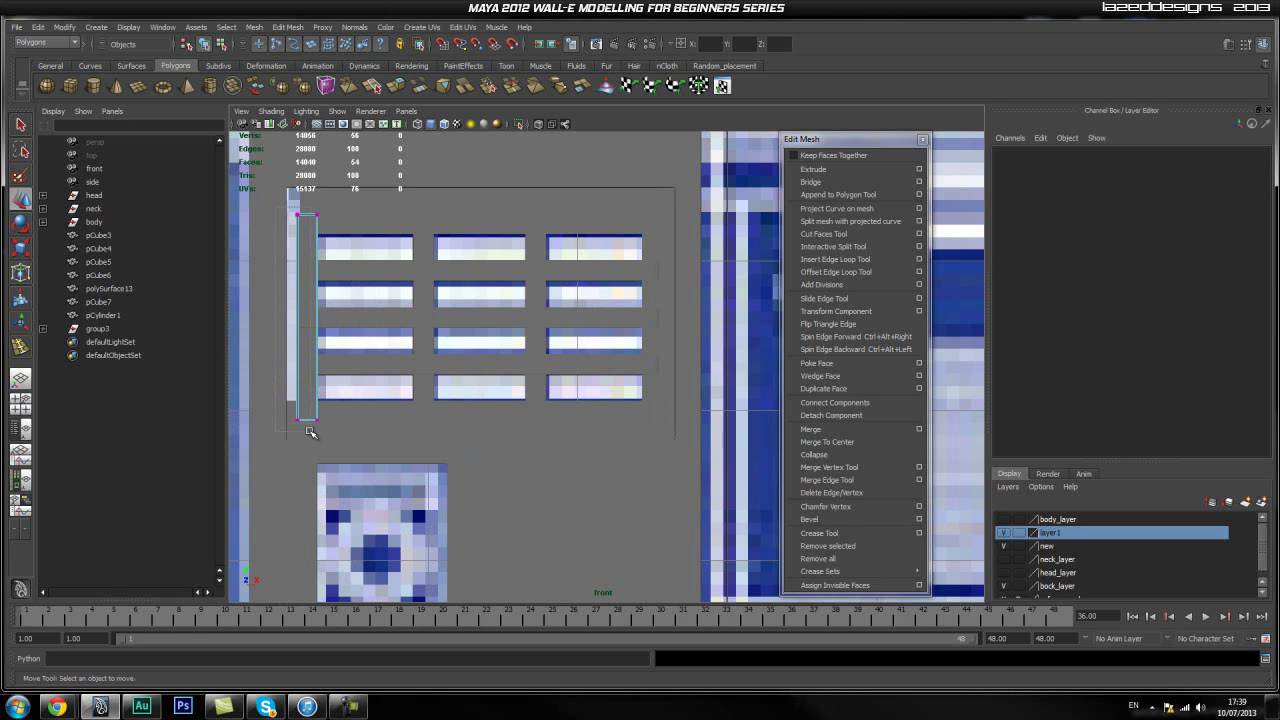
pyautogui.moveTo(309, 429); pyautogui.dragTo(309, 433)
pyautogui.moveTo(336, 318); pyautogui.dragTo(326, 320)
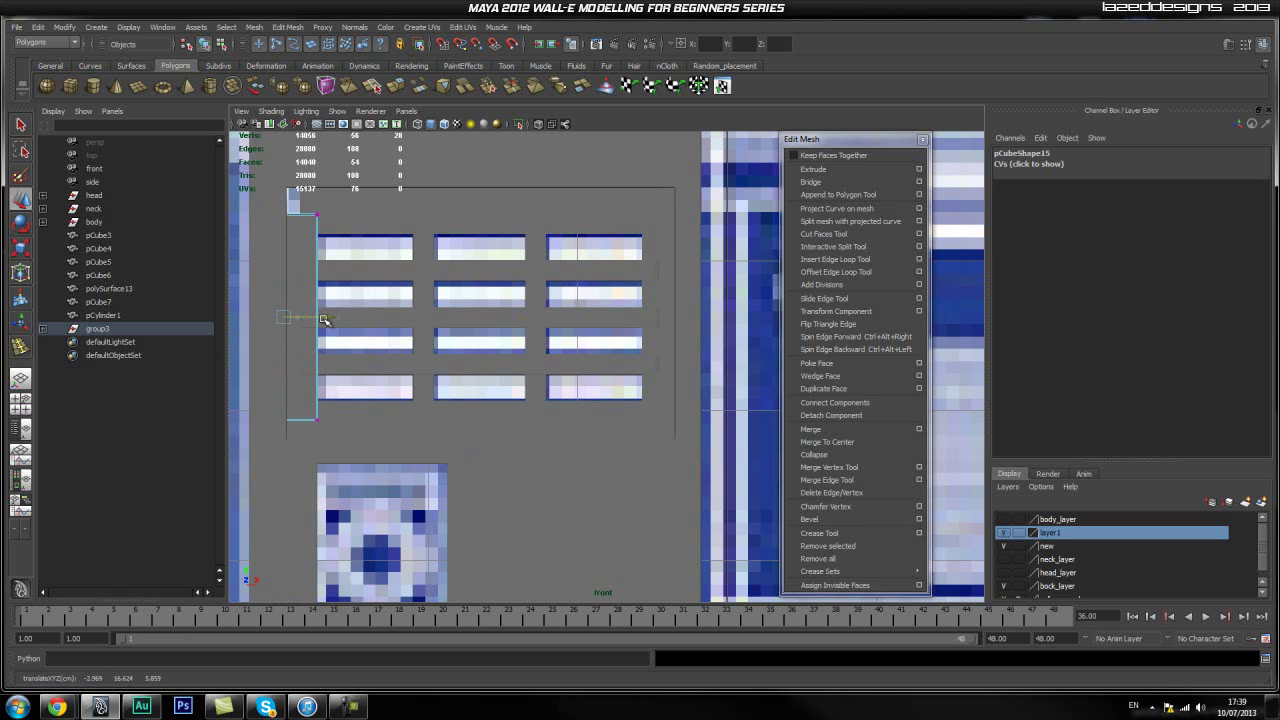
# Extend the top slat's left-end vertices to the left edge of the panel opening
pyautogui.keyDown('alt'); pyautogui.moveTo(348, 235); pyautogui.dragTo(402, 337, button='middle'); pyautogui.keyUp('alt')
pyautogui.click(389, 305)
pyautogui.moveTo(389, 305); pyautogui.dragTo(332, 300, button='right')
pyautogui.moveTo(335, 293); pyautogui.dragTo(382, 316)
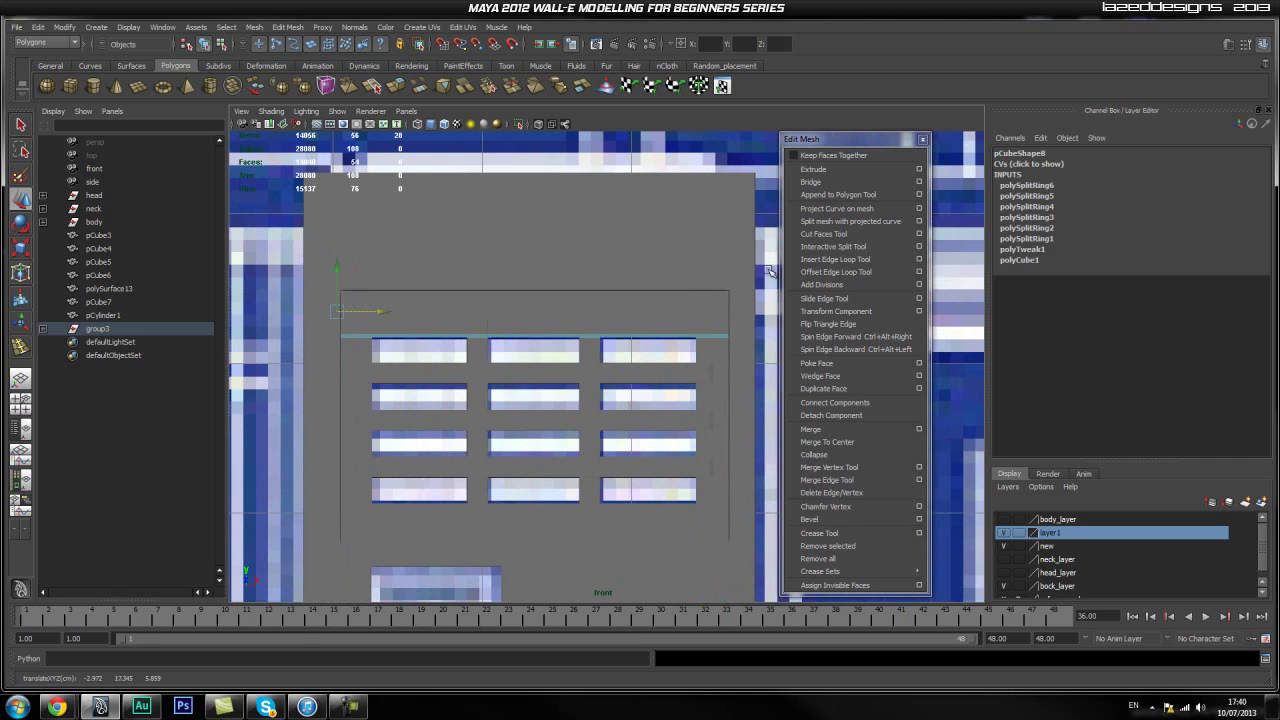
# Turn the smooth preview back on for the top slat, right outer bar, bottom slat and left outer bar
pyautogui.click(772, 268)
pyautogui.moveTo(650, 305); pyautogui.dragTo(714, 281, button='right')
pyautogui.click(654, 333)
pyautogui.press('3')
pyautogui.click(713, 413)
pyautogui.press('3')
pyautogui.click(608, 521)
pyautogui.press('3')
pyautogui.click(351, 440)
pyautogui.press('3')
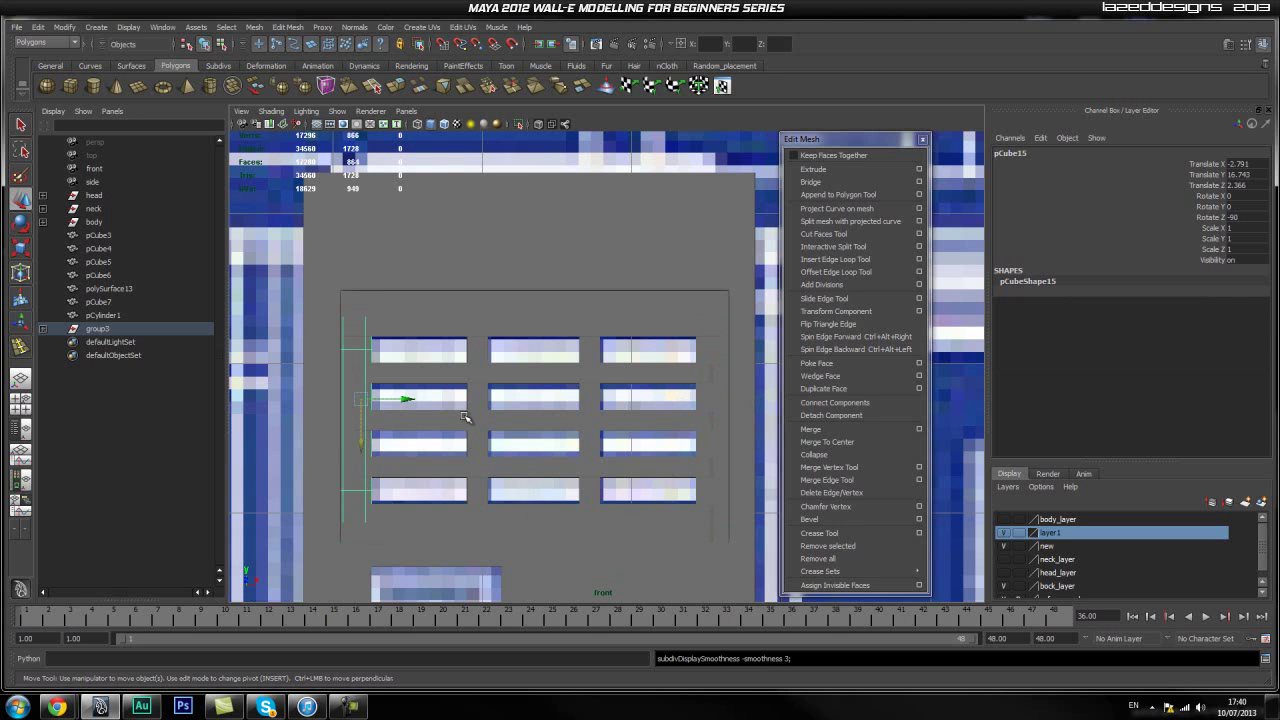
# Examine the grille group's fit inside the panel opening from several angles in the perspective view
pyautogui.press('space')
pyautogui.moveTo(465, 414); pyautogui.dragTo(466, 392)
pyautogui.keyDown('alt'); pyautogui.moveTo(510, 486); pyautogui.dragTo(550, 488); pyautogui.keyUp('alt')
pyautogui.keyDown('alt'); pyautogui.moveTo(550, 488); pyautogui.dragTo(508, 440, button='right'); pyautogui.keyUp('alt')
pyautogui.keyDown('alt'); pyautogui.moveTo(508, 440); pyautogui.dragTo(598, 407); pyautogui.keyUp('alt')
pyautogui.click(622, 376)
pyautogui.keyDown('alt'); pyautogui.moveTo(598, 407); pyautogui.dragTo(640, 408, button='right'); pyautogui.keyUp('alt')
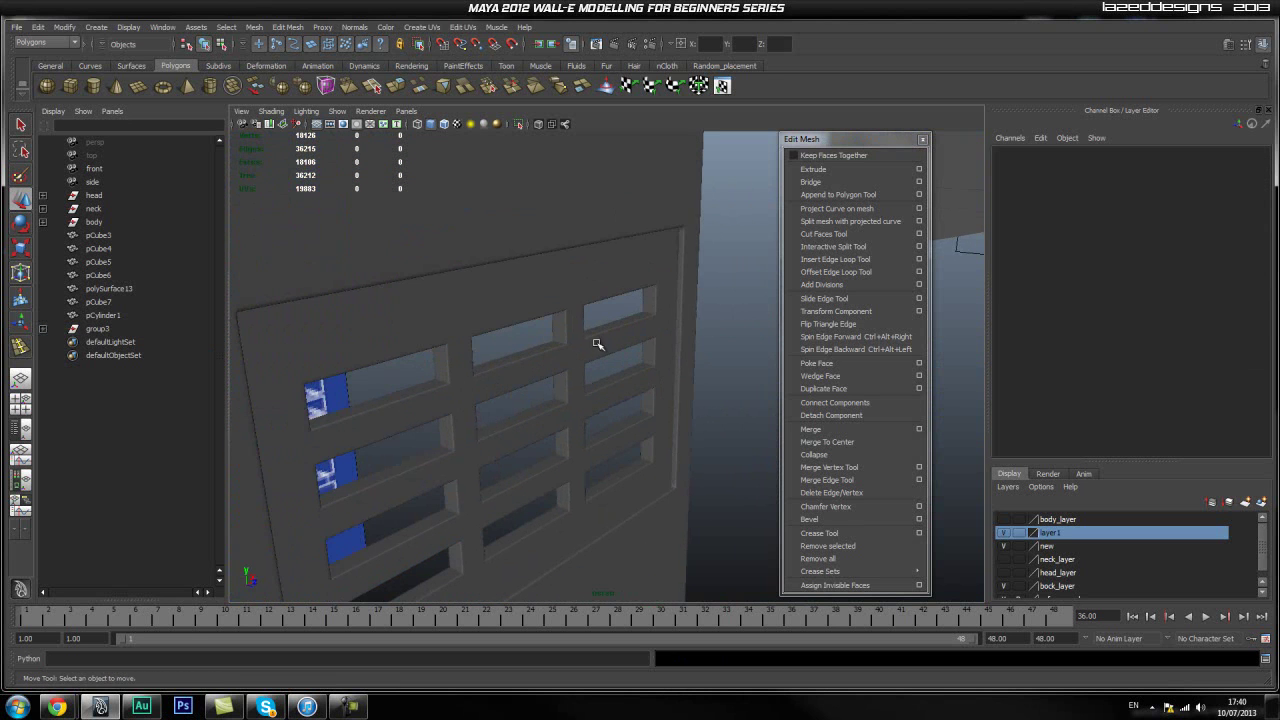
pyautogui.keyDown('alt'); pyautogui.moveTo(571, 400); pyautogui.dragTo(608, 398); pyautogui.keyUp('alt')
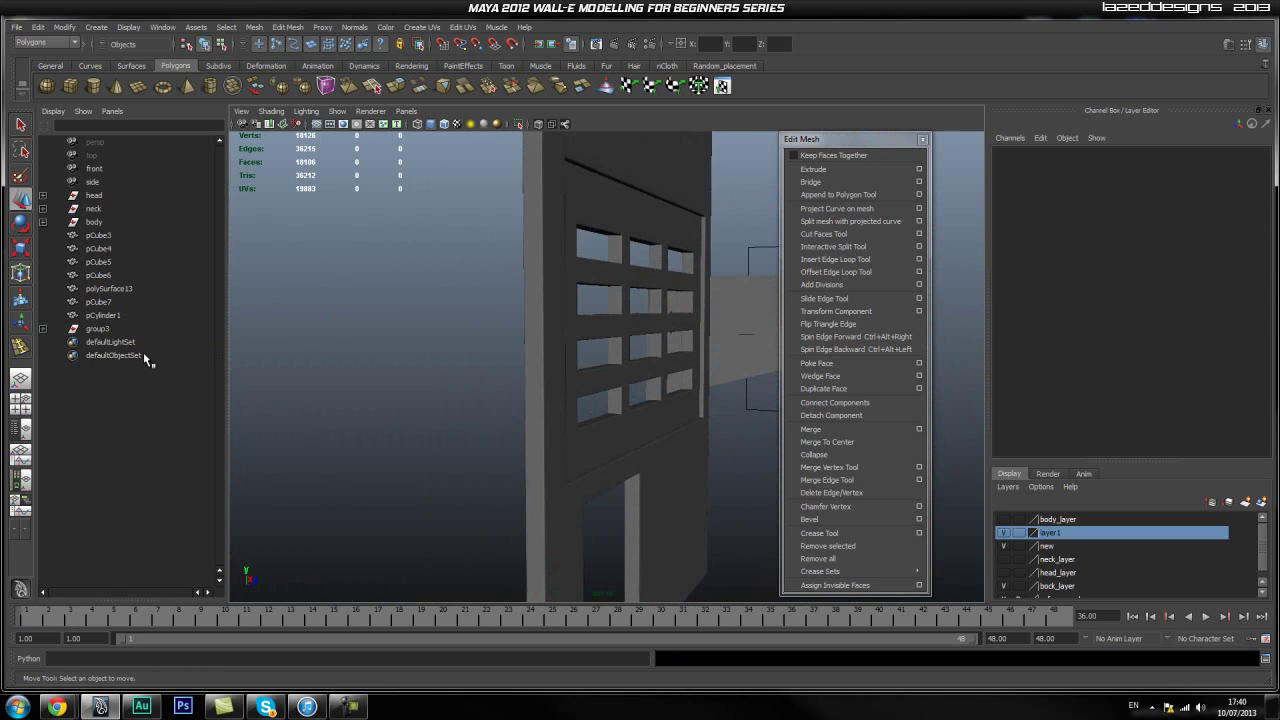
pyautogui.click(120, 342)
pyautogui.keyDown('alt'); pyautogui.moveTo(543, 366); pyautogui.dragTo(527, 392); pyautogui.keyUp('alt')
pyautogui.click(157, 329)
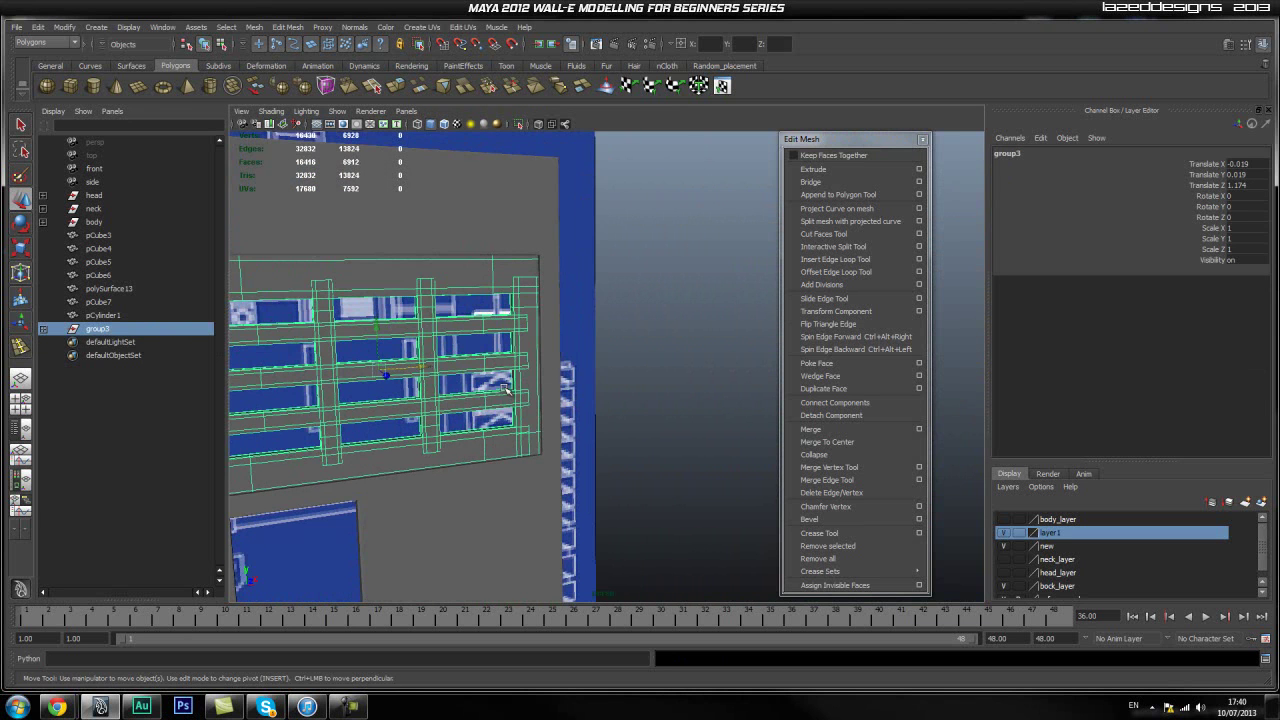
pyautogui.press('f')
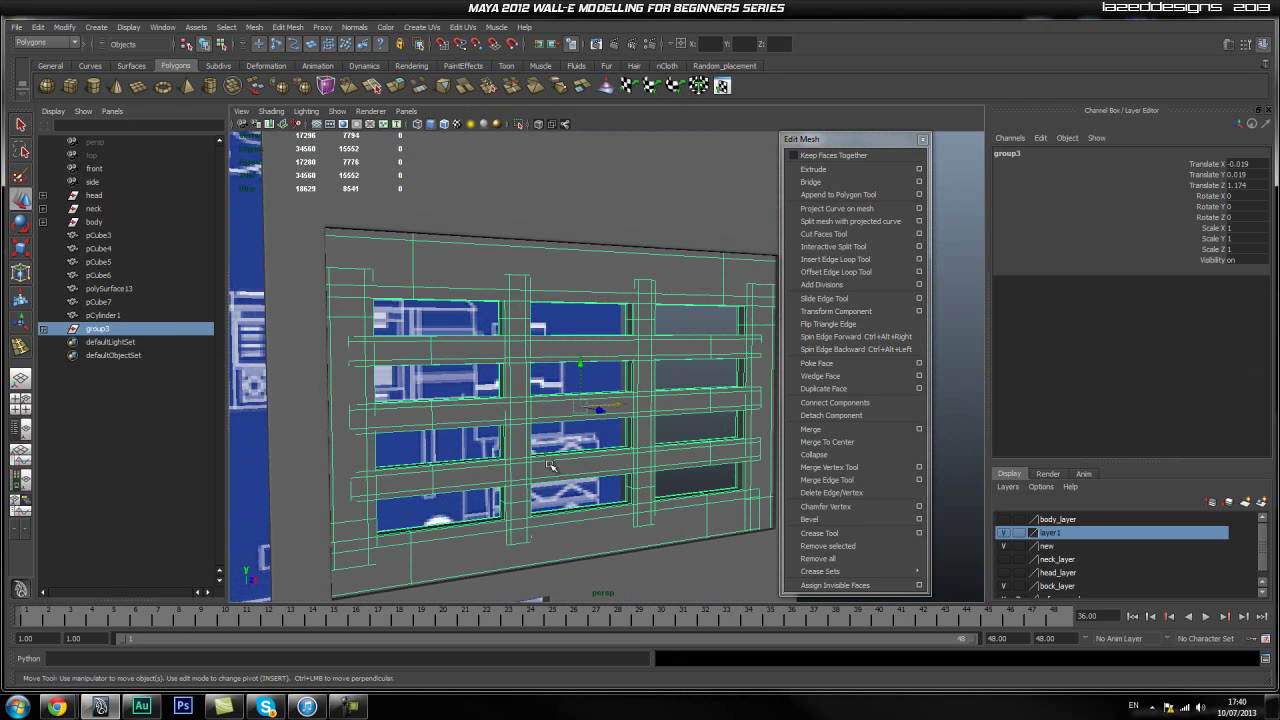
pyautogui.scroll(-3, 562, 468)
pyautogui.keyDown('alt'); pyautogui.moveTo(562, 468); pyautogui.dragTo(636, 428); pyautogui.keyUp('alt')
pyautogui.click(699, 430)
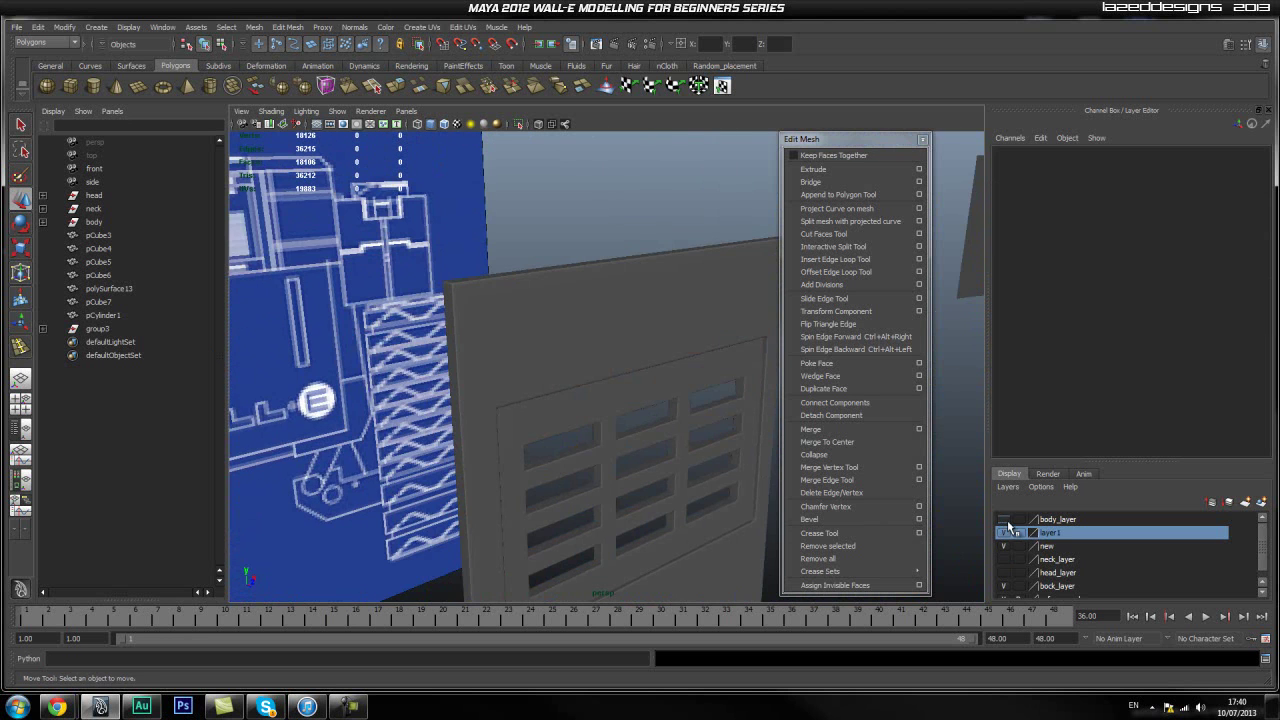
# Show the body layer and move the grille group forward in the front panel opening to Translate Z 1.197
pyautogui.click(1005, 520)
pyautogui.keyDown('alt'); pyautogui.moveTo(486, 428); pyautogui.dragTo(529, 450); pyautogui.keyUp('alt')
pyautogui.click(97, 328)
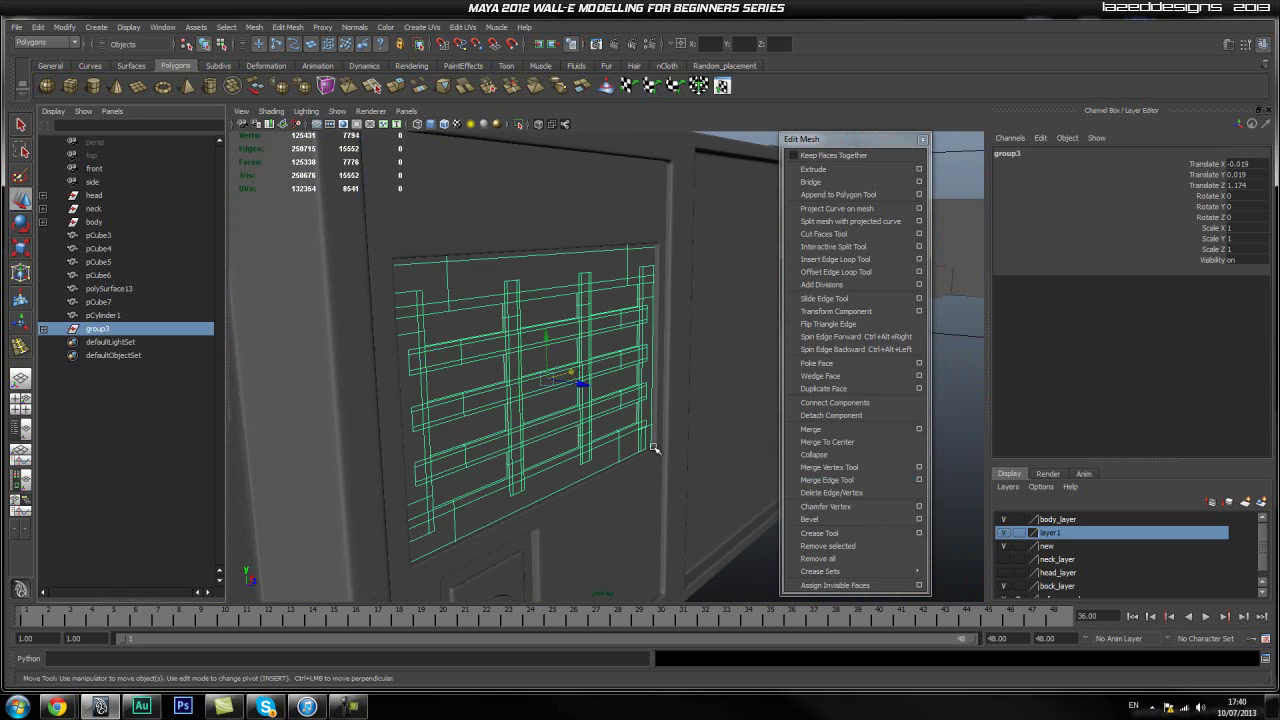
pyautogui.moveTo(582, 384); pyautogui.dragTo(573, 385)
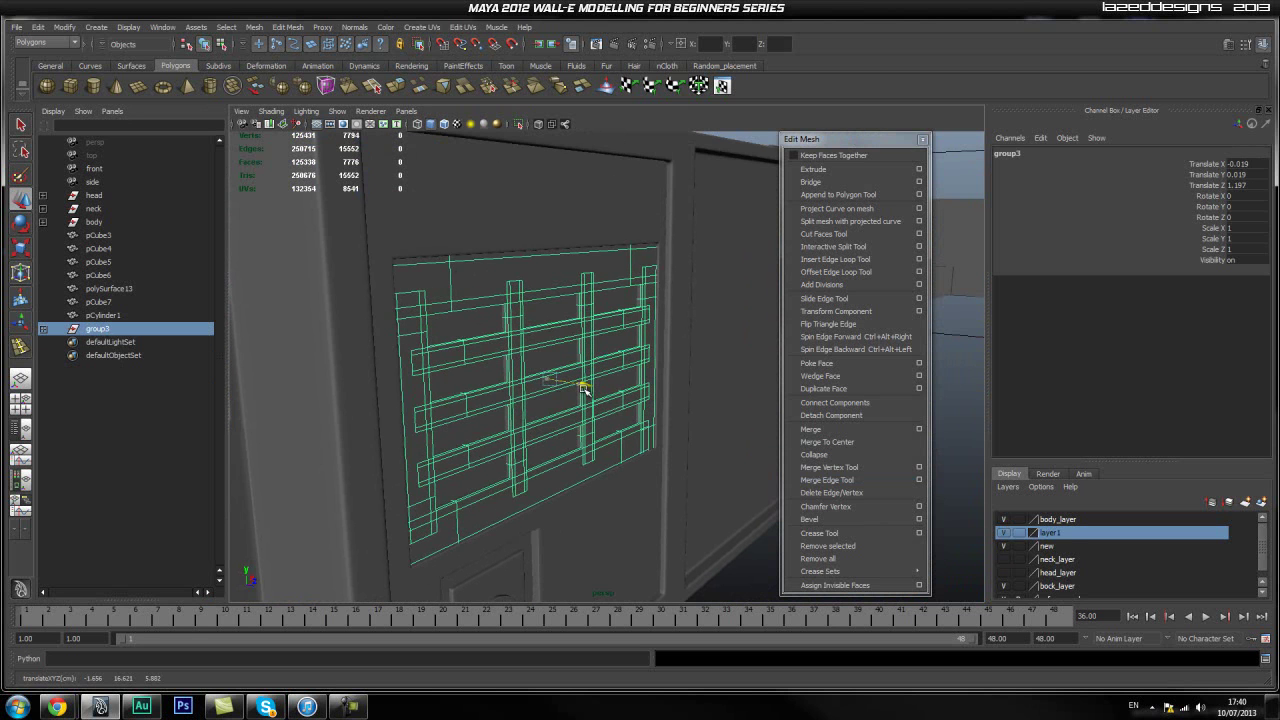
pyautogui.keyDown('alt'); pyautogui.moveTo(607, 387); pyautogui.dragTo(700, 326); pyautogui.keyUp('alt')
pyautogui.click(678, 161)
# Examine how the grille and the front panel sit against the surrounding body from several angles
pyautogui.scroll(3, 609, 386)
pyautogui.keyDown('alt'); pyautogui.moveTo(609, 386); pyautogui.dragTo(432, 366); pyautogui.keyUp('alt')
pyautogui.keyDown('alt'); pyautogui.moveTo(603, 434); pyautogui.dragTo(509, 423); pyautogui.keyUp('alt')
pyautogui.keyDown('alt'); pyautogui.moveTo(509, 423); pyautogui.dragTo(478, 380, button='right'); pyautogui.keyUp('alt')
pyautogui.keyDown('alt'); pyautogui.moveTo(478, 380); pyautogui.dragTo(489, 389, button='middle'); pyautogui.keyUp('alt')
pyautogui.keyDown('alt'); pyautogui.moveTo(532, 382); pyautogui.dragTo(400, 420); pyautogui.keyUp('alt')
pyautogui.keyDown('alt'); pyautogui.moveTo(400, 420); pyautogui.dragTo(489, 449, button='middle'); pyautogui.keyUp('alt')
pyautogui.keyDown('alt'); pyautogui.moveTo(489, 449); pyautogui.dragTo(586, 463); pyautogui.keyUp('alt')
pyautogui.keyDown('alt'); pyautogui.moveTo(586, 463); pyautogui.dragTo(601, 422, button='right'); pyautogui.keyUp('alt')
pyautogui.keyDown('alt'); pyautogui.moveTo(601, 422); pyautogui.dragTo(511, 417); pyautogui.keyUp('alt')
pyautogui.keyDown('alt'); pyautogui.moveTo(511, 417); pyautogui.dragTo(545, 442, button='right'); pyautogui.keyUp('alt')
pyautogui.keyDown('alt'); pyautogui.moveTo(545, 442); pyautogui.dragTo(536, 350); pyautogui.keyUp('alt')
pyautogui.keyDown('alt'); pyautogui.moveTo(536, 350); pyautogui.dragTo(548, 415, button='middle'); pyautogui.keyUp('alt')
pyautogui.keyDown('alt'); pyautogui.moveTo(548, 415); pyautogui.dragTo(517, 346, button='right'); pyautogui.keyUp('alt')
# Move the front panel polySurface13 slightly forward to Translate Z 0.08 and deselect it
pyautogui.click(519, 348)
pyautogui.keyDown('alt'); pyautogui.moveTo(623, 437); pyautogui.dragTo(594, 376, button='right'); pyautogui.keyUp('alt')
pyautogui.keyDown('alt'); pyautogui.moveTo(594, 376); pyautogui.dragTo(592, 360, button='middle'); pyautogui.keyUp('alt')
pyautogui.keyDown('alt'); pyautogui.moveTo(592, 360); pyautogui.dragTo(608, 406); pyautogui.keyUp('alt')
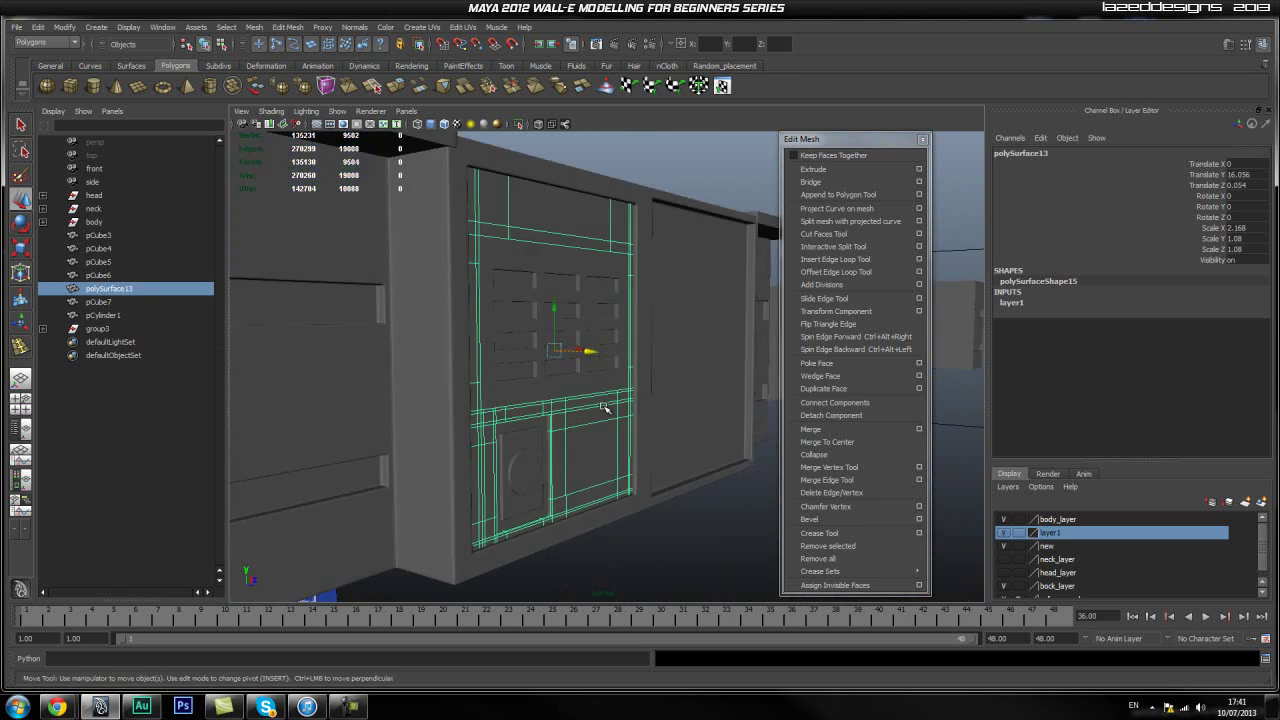
pyautogui.keyDown('alt'); pyautogui.moveTo(608, 406); pyautogui.dragTo(600, 374, button='right'); pyautogui.keyUp('alt')
pyautogui.keyDown('alt'); pyautogui.moveTo(600, 374); pyautogui.dragTo(618, 371, button='middle'); pyautogui.keyUp('alt')
pyautogui.moveTo(575, 375); pyautogui.dragTo(573, 377)
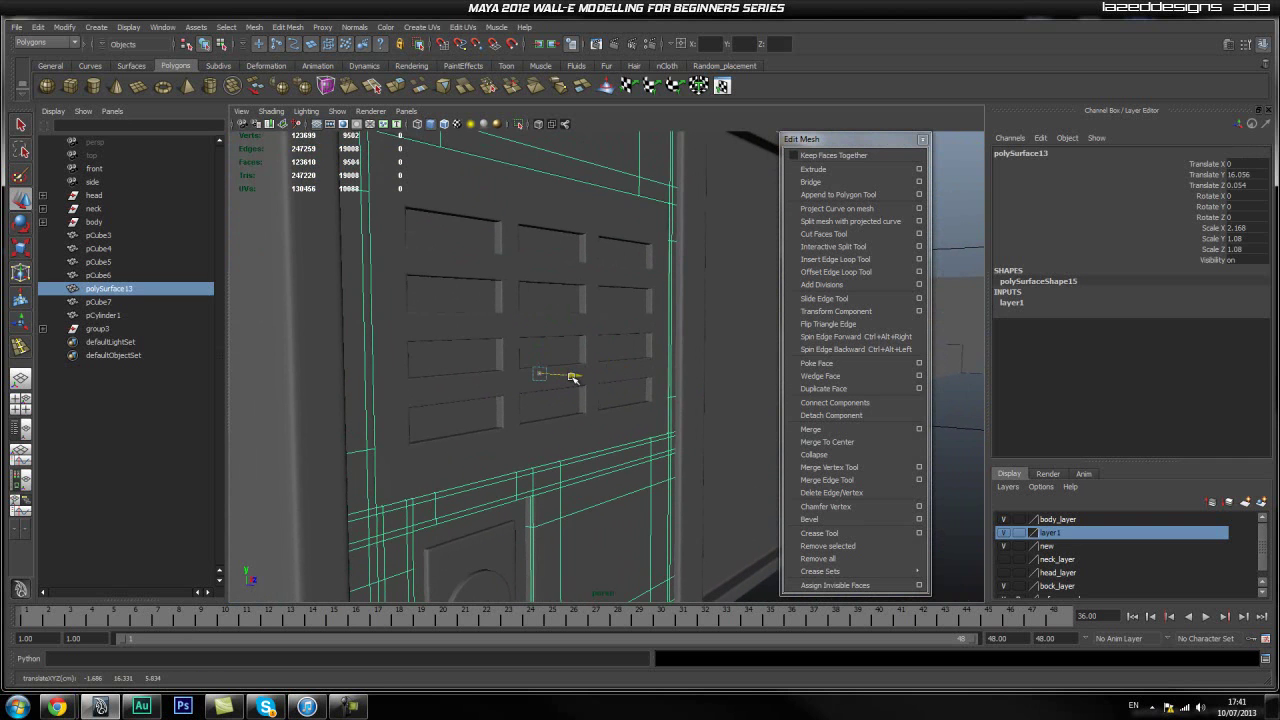
pyautogui.keyDown('alt'); pyautogui.moveTo(628, 434); pyautogui.dragTo(603, 388, button='right'); pyautogui.keyUp('alt')
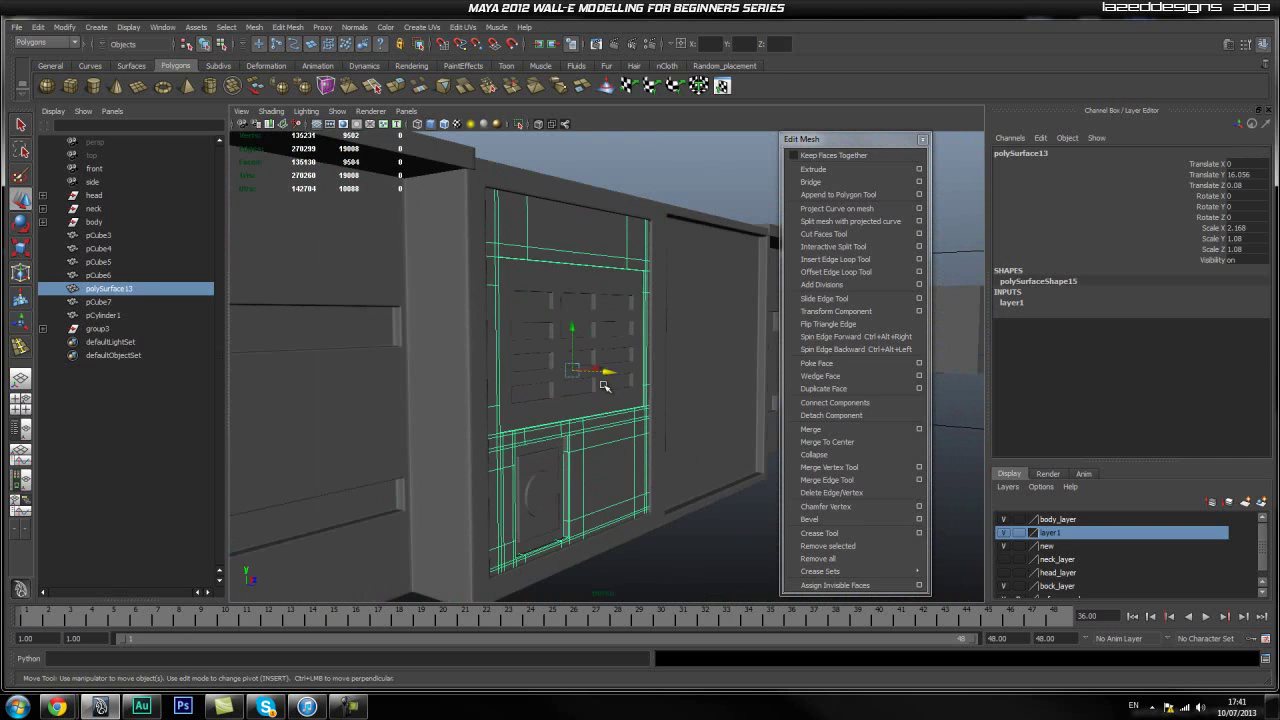
pyautogui.click(662, 178)
# Inspect the whole upper body from the front, sides, back and top against the blueprint planes
pyautogui.keyDown('alt'); pyautogui.moveTo(665, 320); pyautogui.dragTo(568, 372); pyautogui.keyUp('alt')
pyautogui.keyDown('alt'); pyautogui.moveTo(700, 418); pyautogui.dragTo(610, 440, button='right'); pyautogui.keyUp('alt')
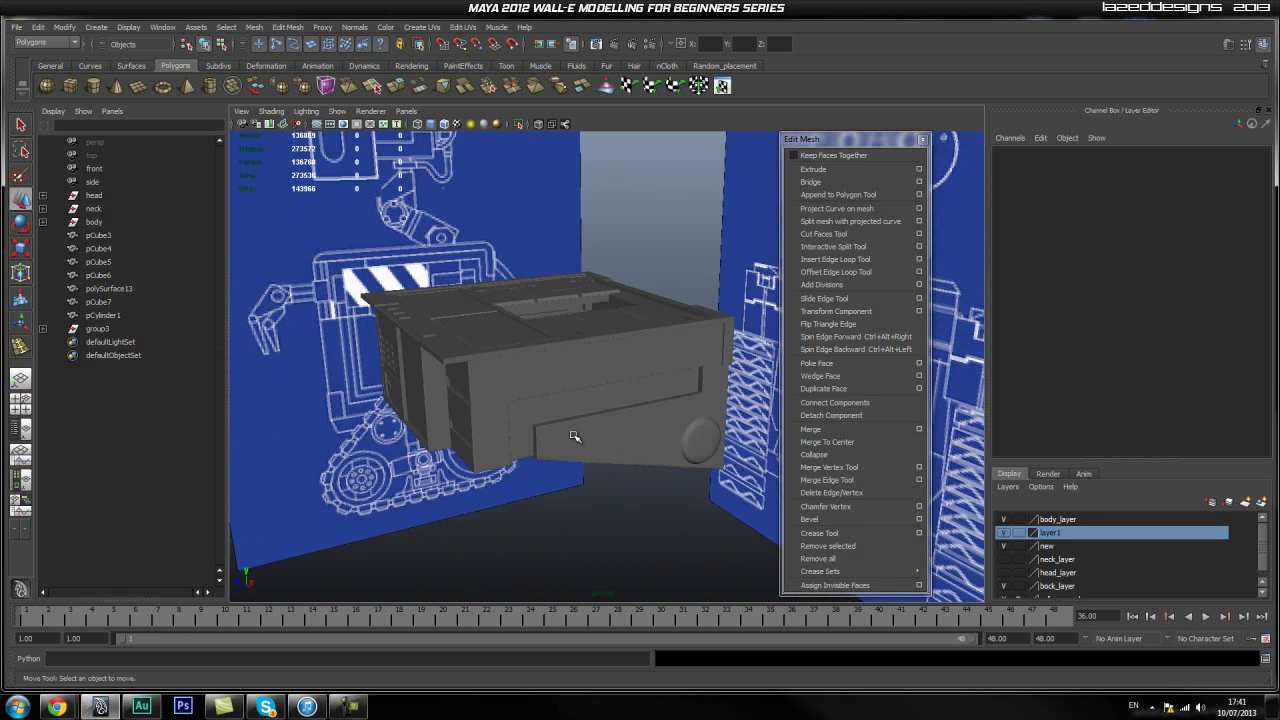
pyautogui.keyDown('alt'); pyautogui.moveTo(563, 414); pyautogui.dragTo(617, 444); pyautogui.keyUp('alt')
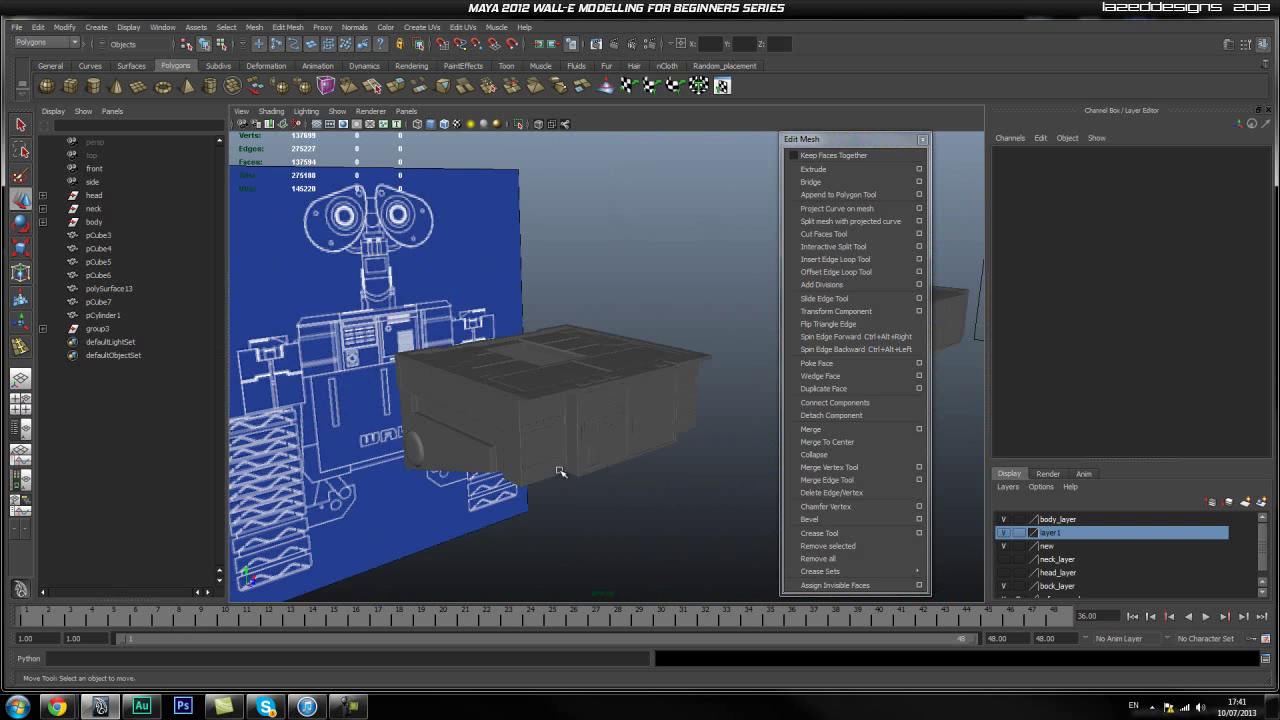
pyautogui.keyDown('alt'); pyautogui.moveTo(576, 469); pyautogui.dragTo(408, 432); pyautogui.keyUp('alt')
pyautogui.keyDown('alt'); pyautogui.moveTo(540, 417); pyautogui.dragTo(672, 388); pyautogui.keyUp('alt')
pyautogui.scroll(3, 672, 388)
pyautogui.keyDown('alt'); pyautogui.moveTo(463, 406); pyautogui.dragTo(641, 340); pyautogui.keyUp('alt')
pyautogui.scroll(4, 641, 340)
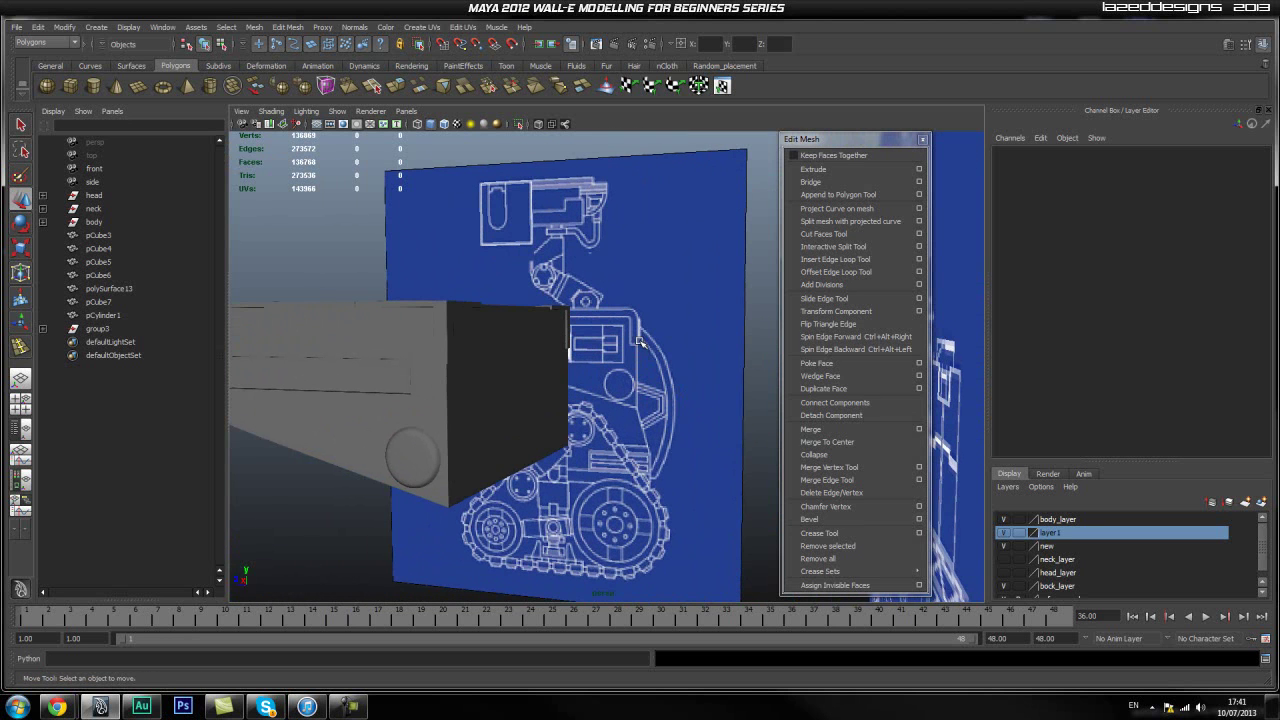
pyautogui.keyDown('alt'); pyautogui.moveTo(460, 437); pyautogui.dragTo(519, 336); pyautogui.keyUp('alt')
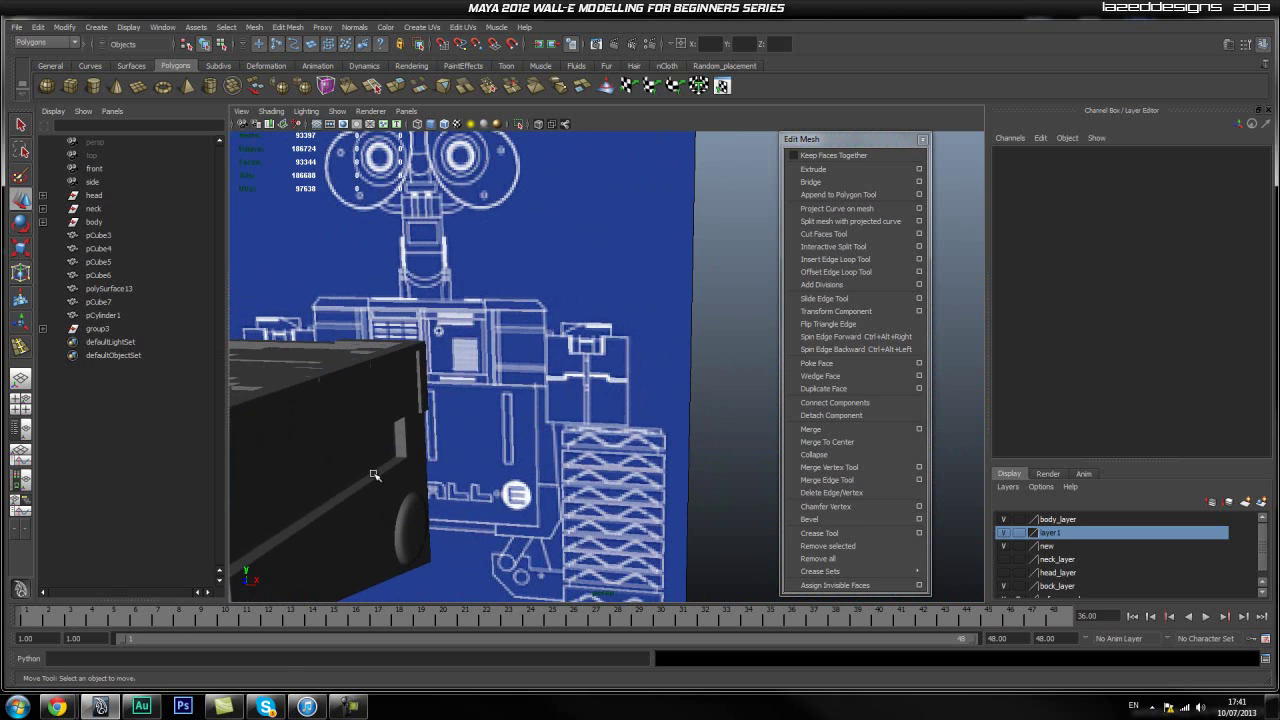
pyautogui.scroll(-3, 527, 458)
pyautogui.keyDown('alt'); pyautogui.moveTo(531, 438); pyautogui.dragTo(607, 397); pyautogui.keyUp('alt')
pyautogui.keyDown('alt'); pyautogui.moveTo(597, 427); pyautogui.dragTo(270, 445); pyautogui.keyUp('alt')
pyautogui.keyDown('alt'); pyautogui.moveTo(453, 332); pyautogui.dragTo(450, 300); pyautogui.keyUp('alt')
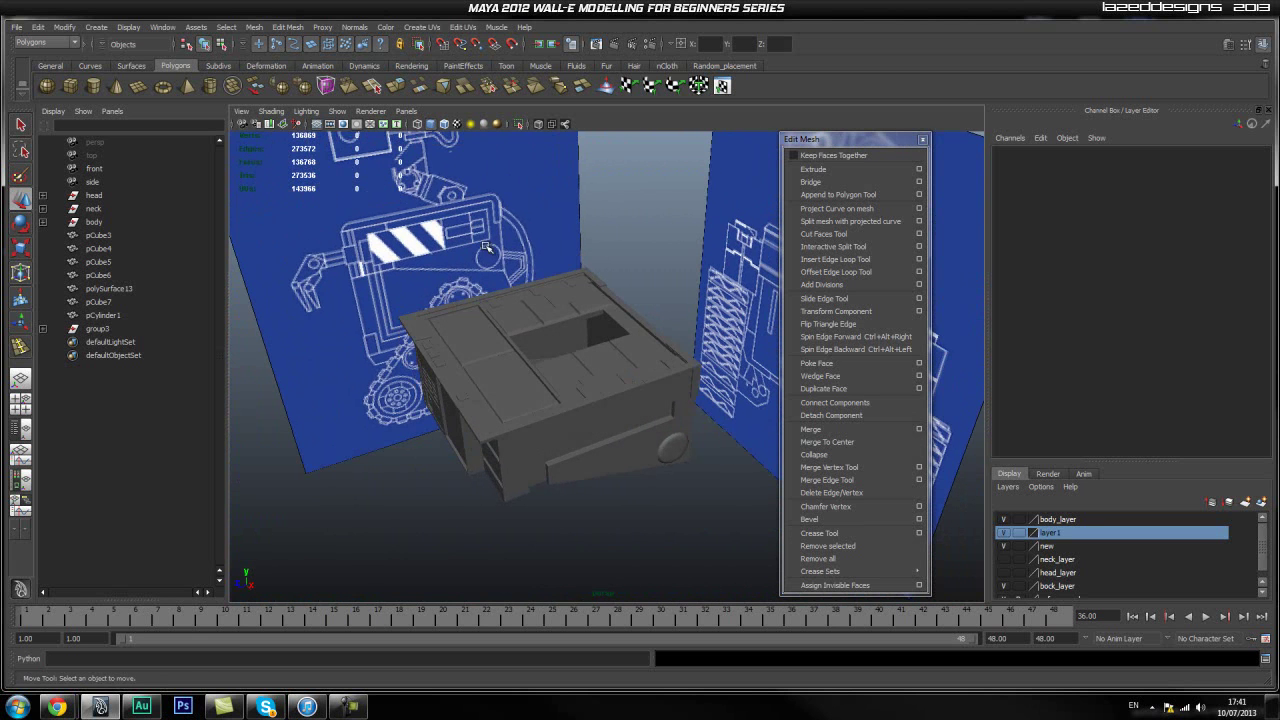
pyautogui.keyDown('alt'); pyautogui.moveTo(494, 248); pyautogui.dragTo(476, 352); pyautogui.keyUp('alt')
pyautogui.keyDown('alt'); pyautogui.moveTo(401, 418); pyautogui.dragTo(505, 407); pyautogui.keyUp('alt')
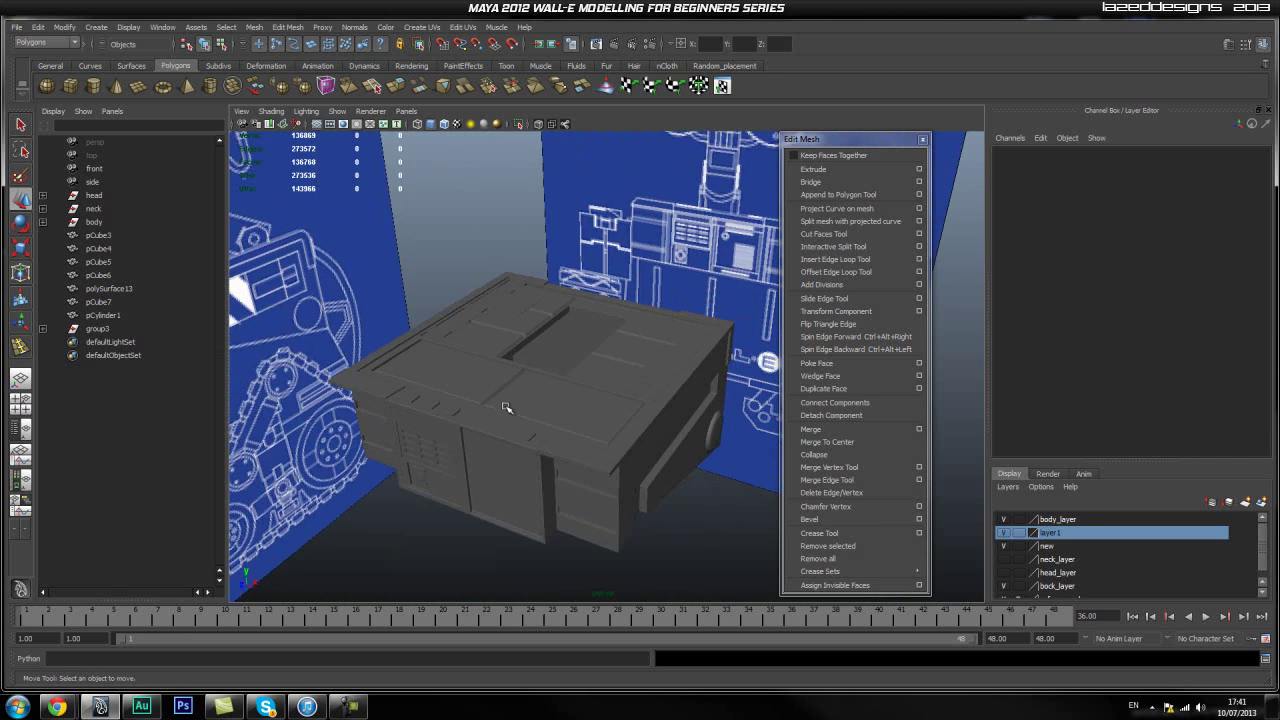
# Rename the grille group group3 as grill
pyautogui.click(104, 330)
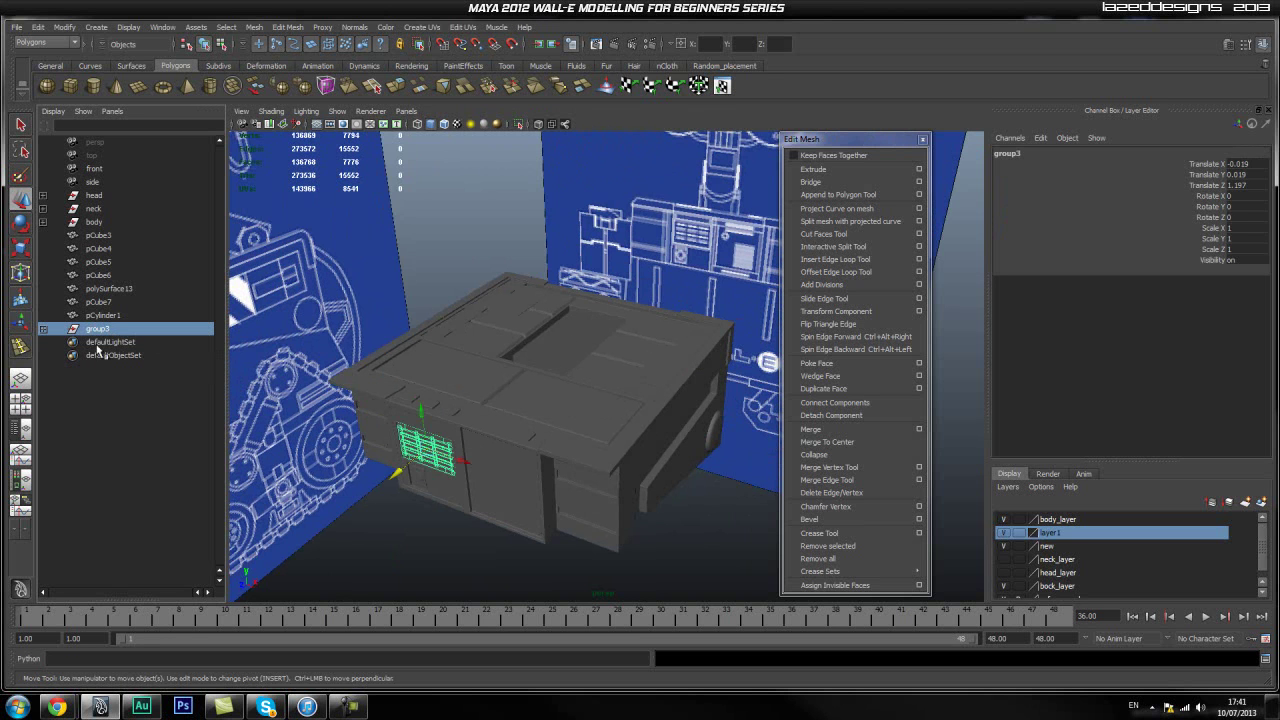
pyautogui.keyDown('alt'); pyautogui.moveTo(452, 441); pyautogui.dragTo(468, 421); pyautogui.keyUp('alt')
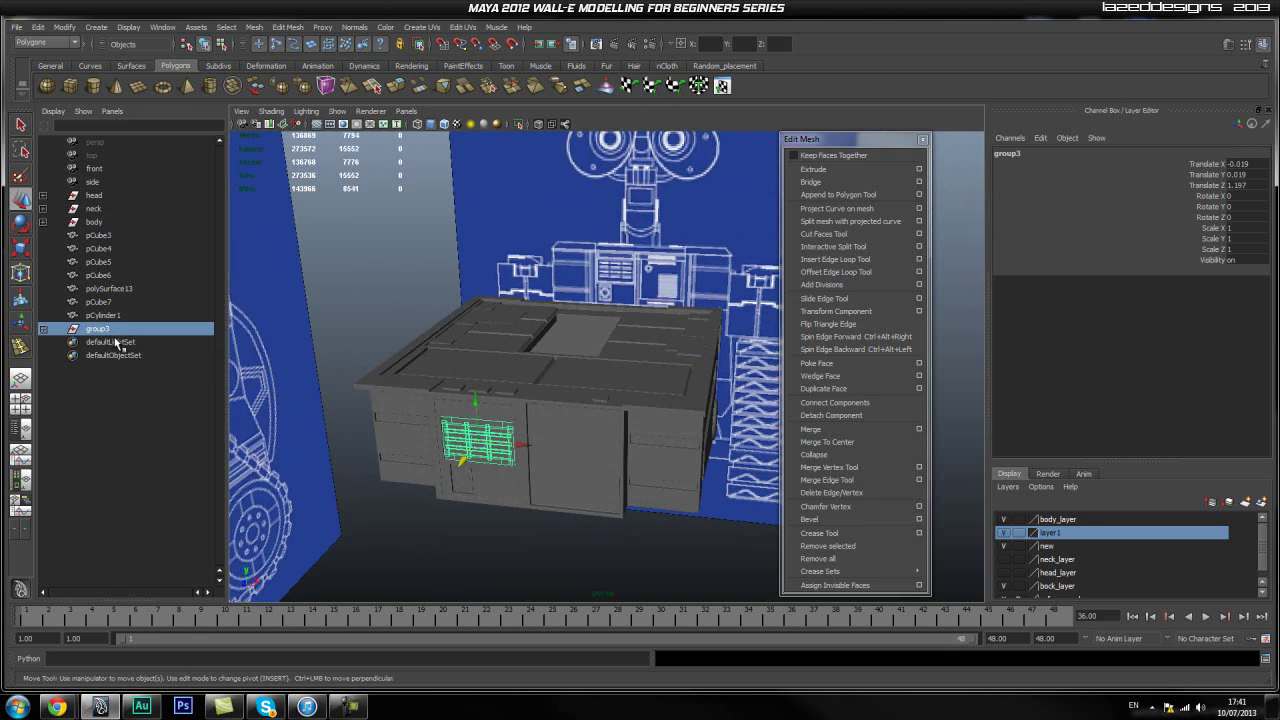
pyautogui.doubleClick(104, 330)
pyautogui.write('gr')
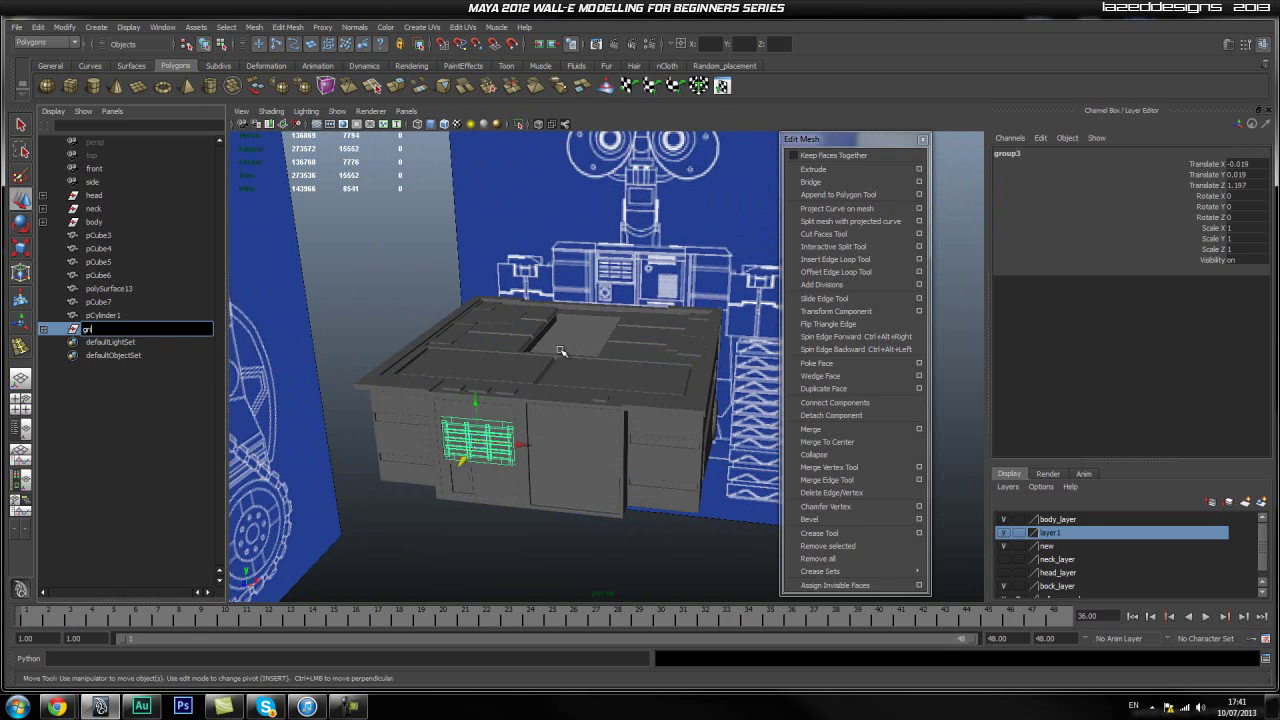
pyautogui.write('ill')
pyautogui.press('Return')
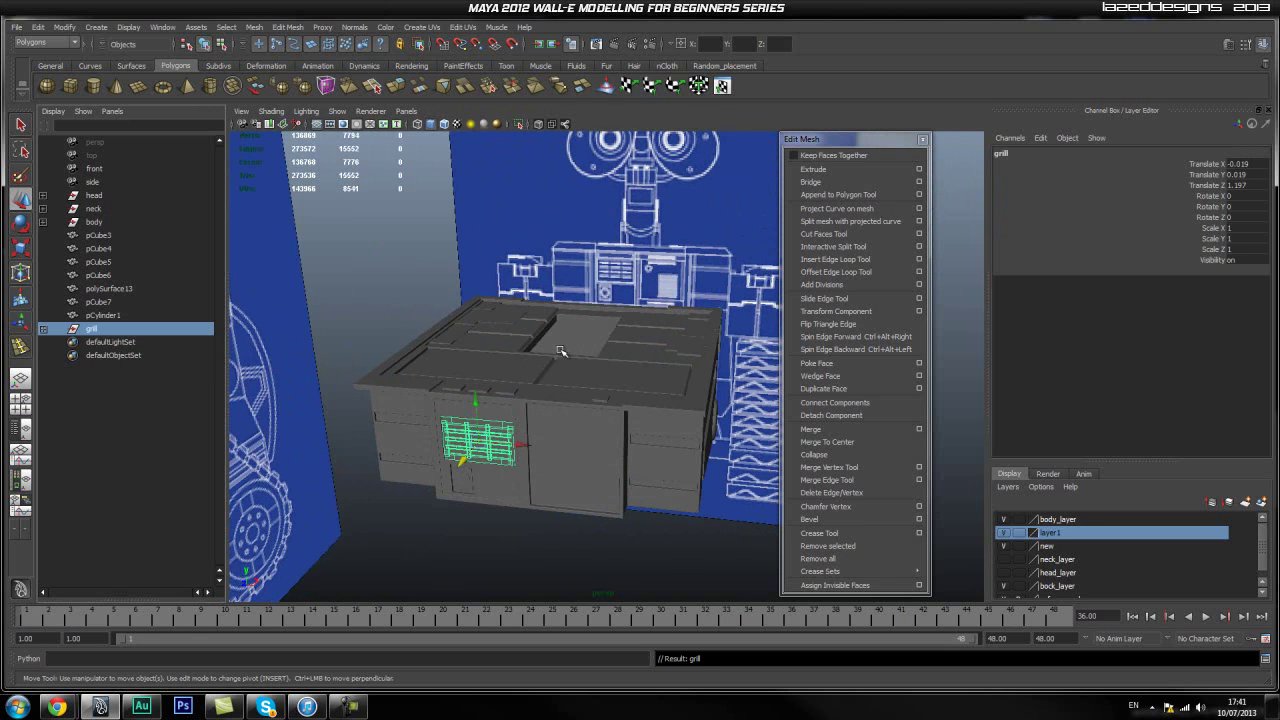
# Expand the grille group and rename its parts pCube8 and pCube9 as grill_piece_1 and grill_piece_2
pyautogui.click(43, 330)
pyautogui.doubleClick(110, 342)
pyautogui.write('gl')
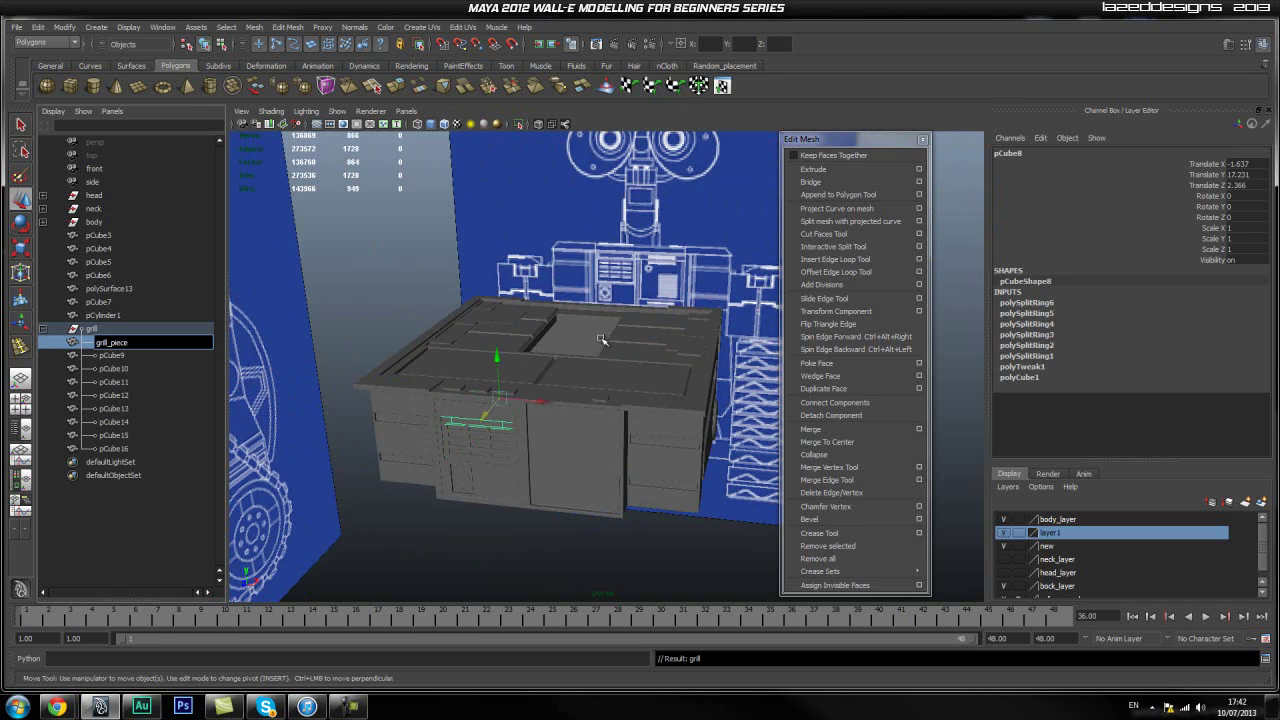
pyautogui.write('ill_piece_1')
pyautogui.press('Return')
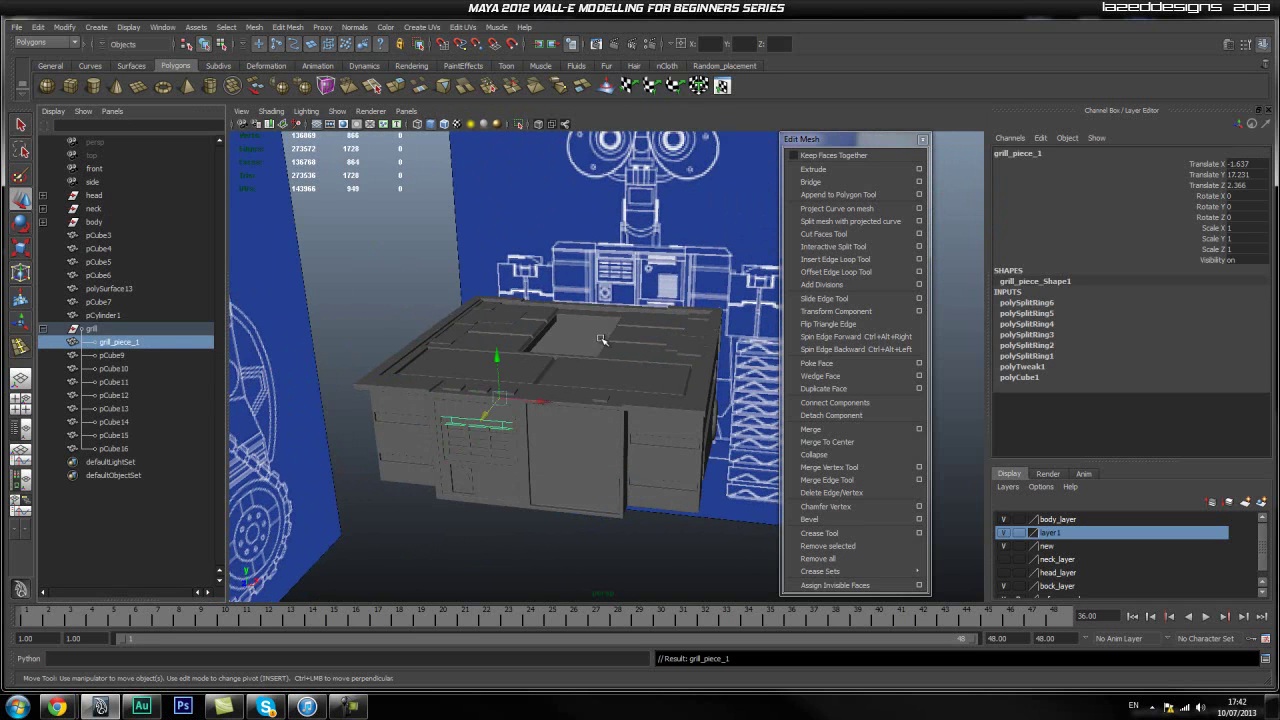
pyautogui.doubleClick(127, 357)
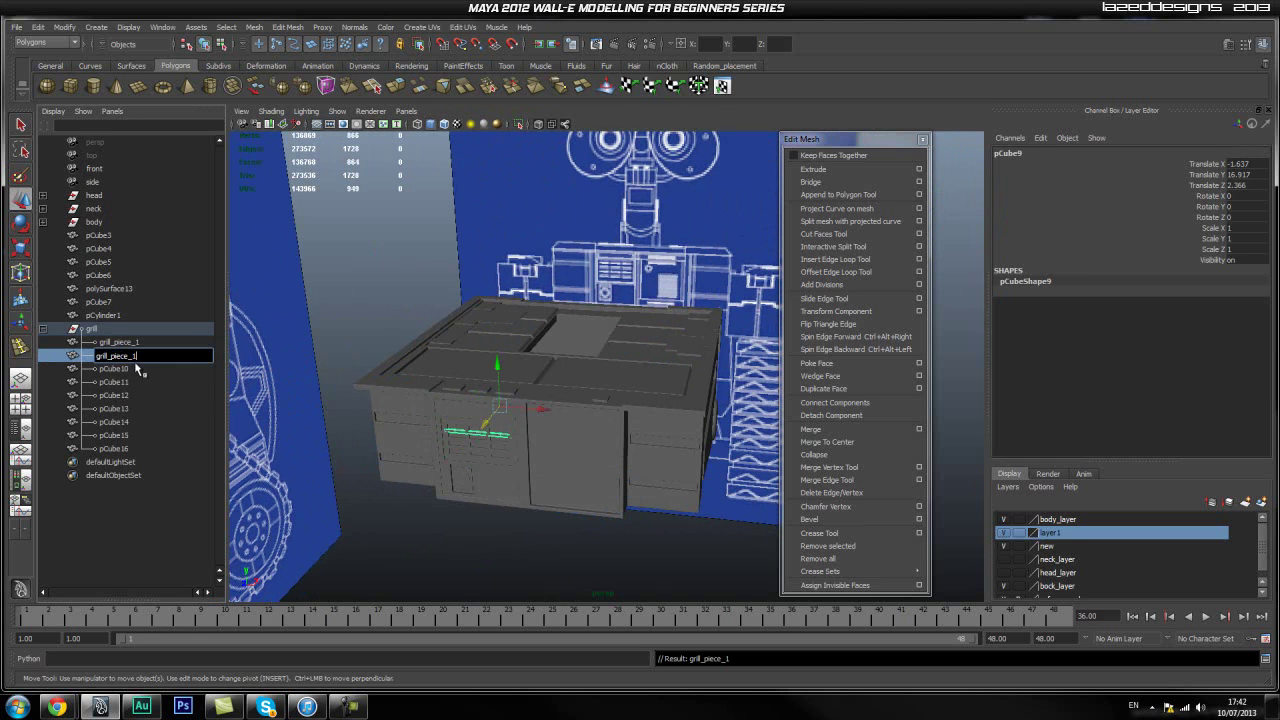
pyautogui.write('grill_piece_2')
pyautogui.press('Return')
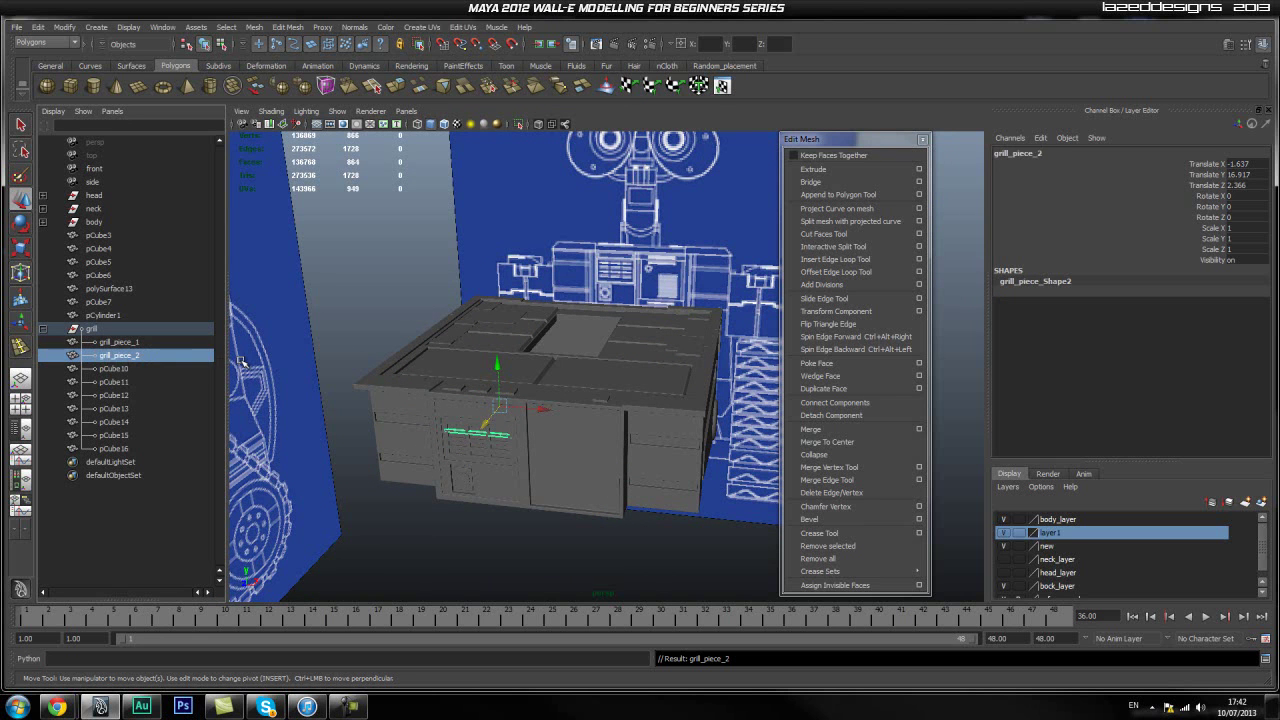
# Rename the grille slats pCube10 and pCube11 as grill_piece_3 and grill_piece_4
pyautogui.doubleClick(122, 370)
pyautogui.write('grill_piece_1')
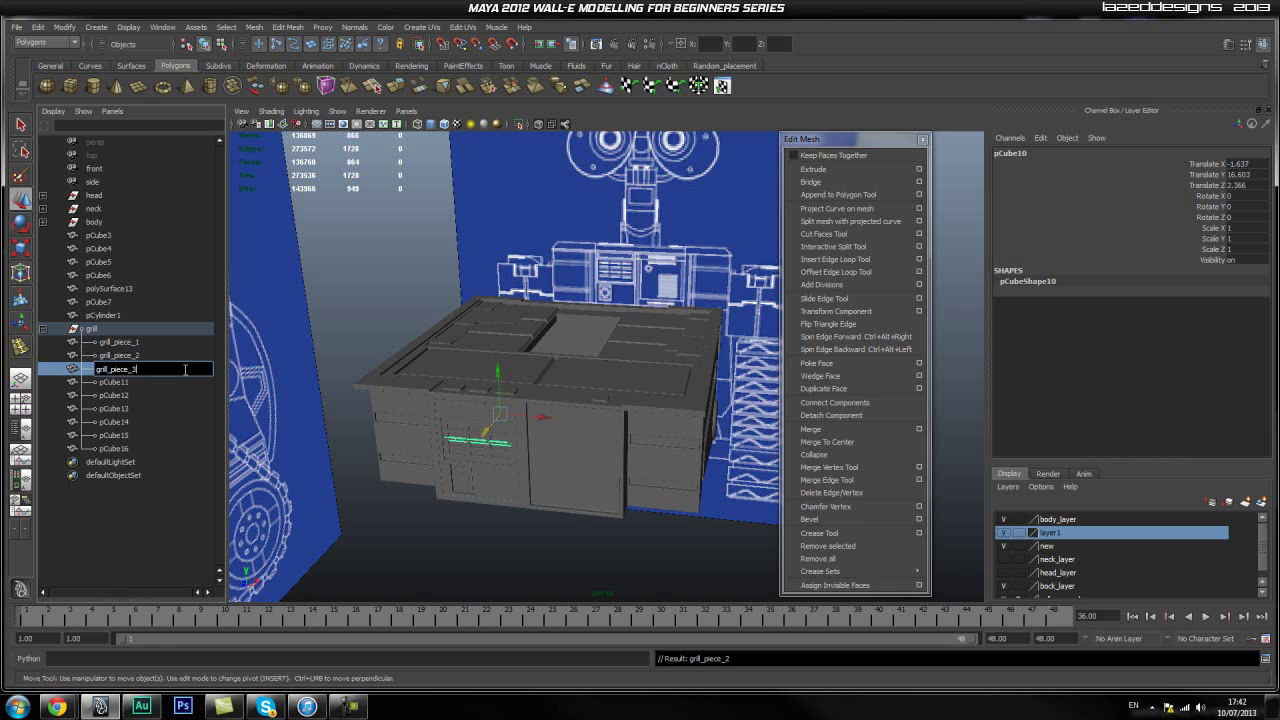
pyautogui.write('3')
pyautogui.press('Return')
pyautogui.doubleClick(122, 382)
pyautogui.write('grill_piece_')
pyautogui.write('4')
pyautogui.press('Return')
# Rename the grille parts pCube12 and pCube13 as grill_piece_5 and grill_piece_6
pyautogui.click(106, 397)
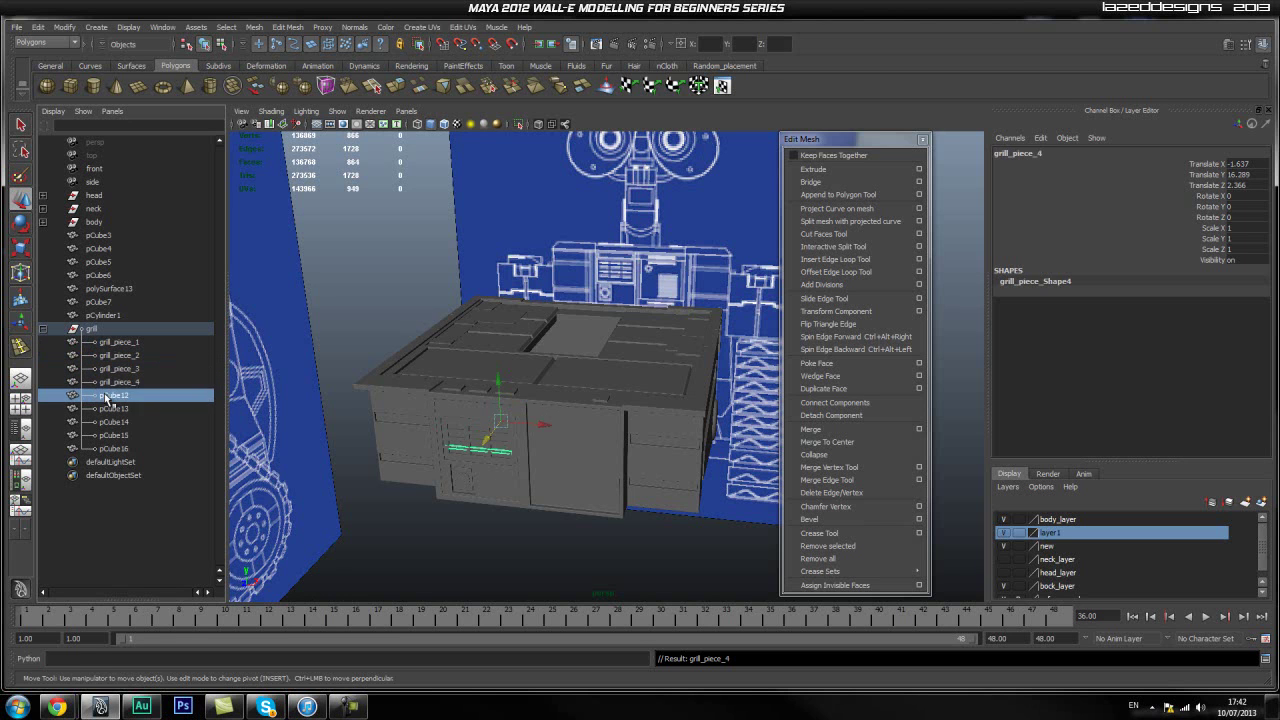
pyautogui.doubleClick(106, 397)
pyautogui.write('grill_piece_')
pyautogui.write('5')
pyautogui.press('Return')
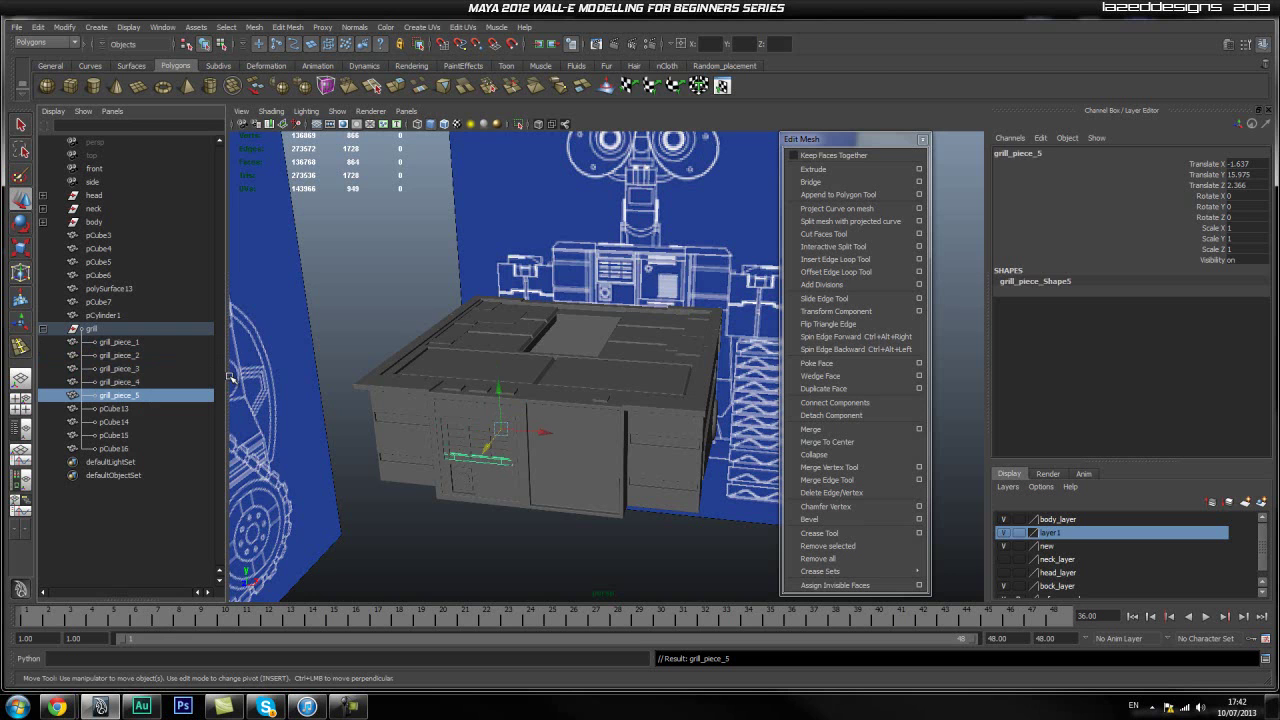
pyautogui.click(157, 410)
pyautogui.doubleClick(157, 410)
pyautogui.write('grill_piece_')
pyautogui.write('1')
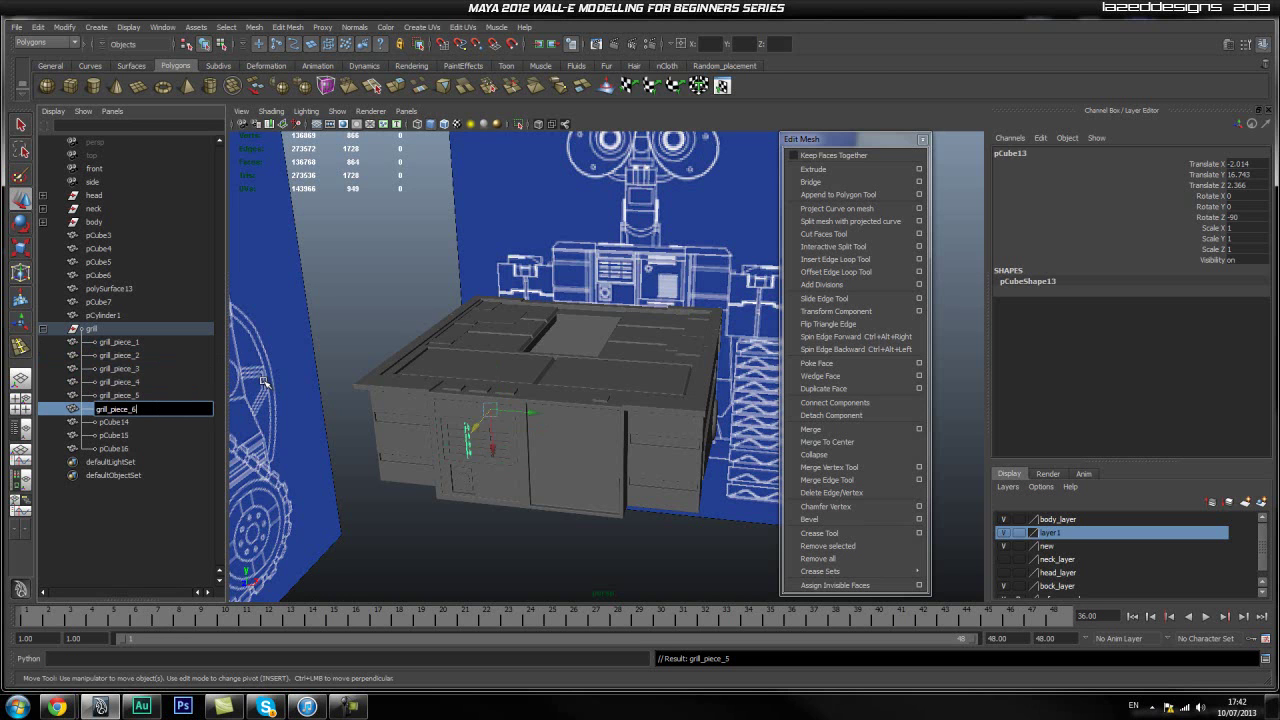
pyautogui.press('Return')
# Rename the vertical grille bars pCube14 and pCube15 as grill_piece_7 and grill_piece_8
pyautogui.click(132, 421)
pyautogui.doubleClick(132, 421)
pyautogui.write('grill_piece_')
pyautogui.write('7')
pyautogui.press('Return')
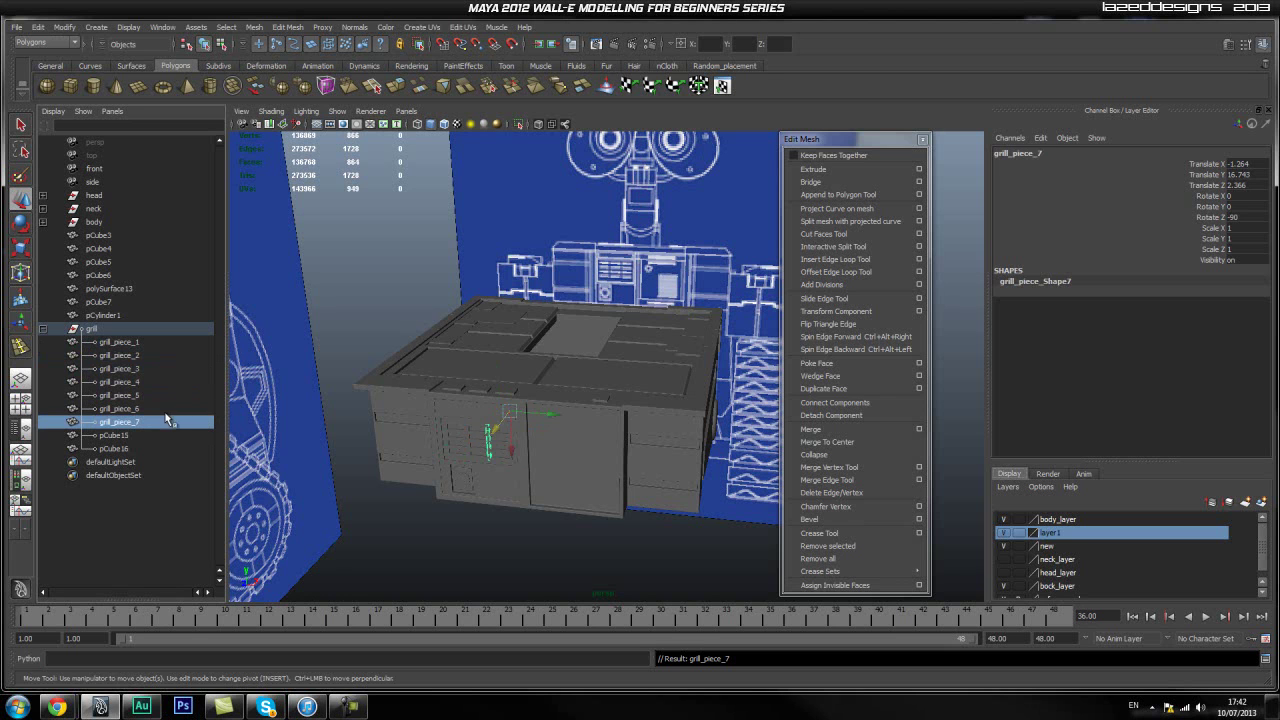
pyautogui.click(128, 437)
pyautogui.doubleClick(128, 437)
pyautogui.write('grill_piece_')
pyautogui.write('1')
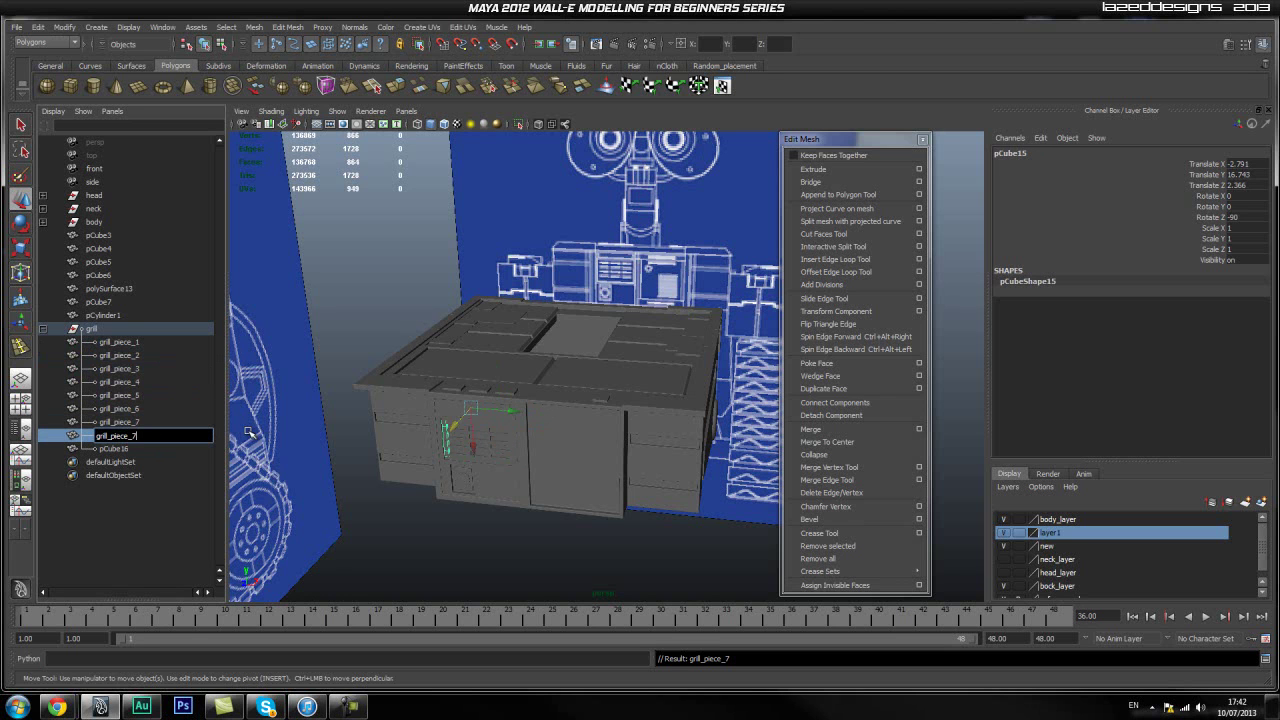
pyautogui.press('Return')
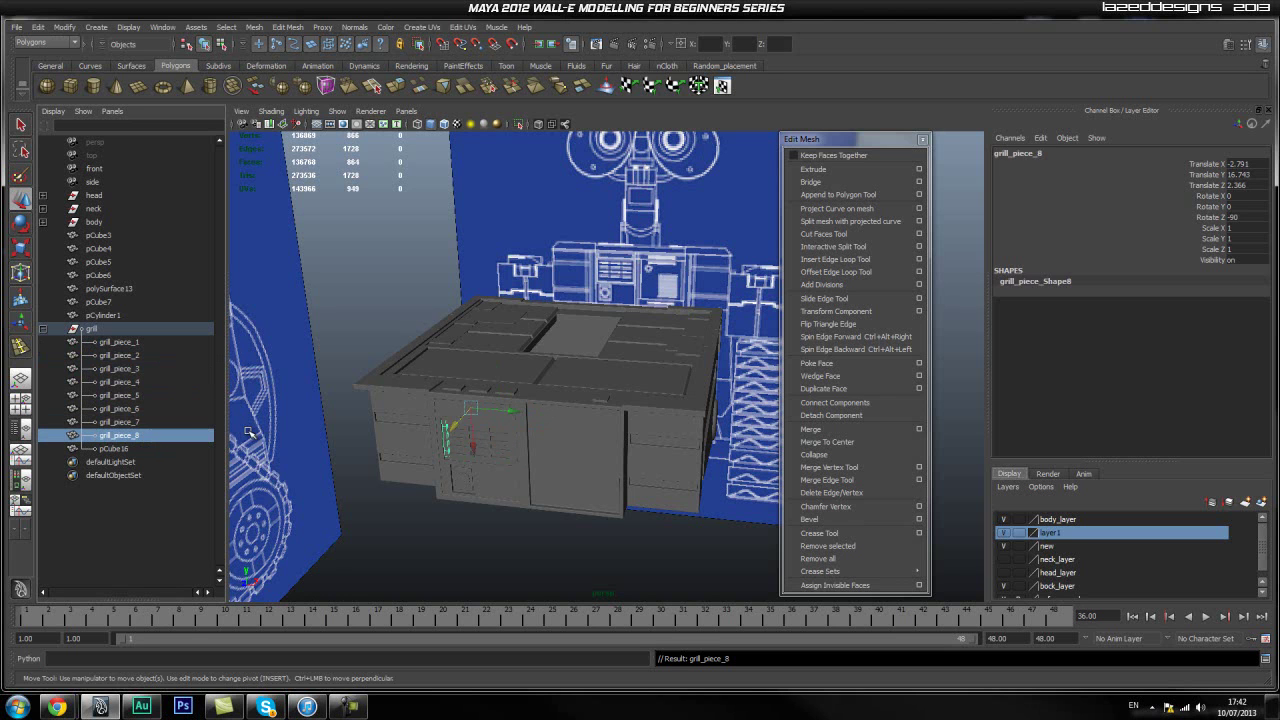
# Rename the last vertical grille bar, pCube16, as grill_piece_9
pyautogui.click(112, 451)
pyautogui.doubleClick(112, 451)
pyautogui.write('grill_piece_')
pyautogui.write('1')
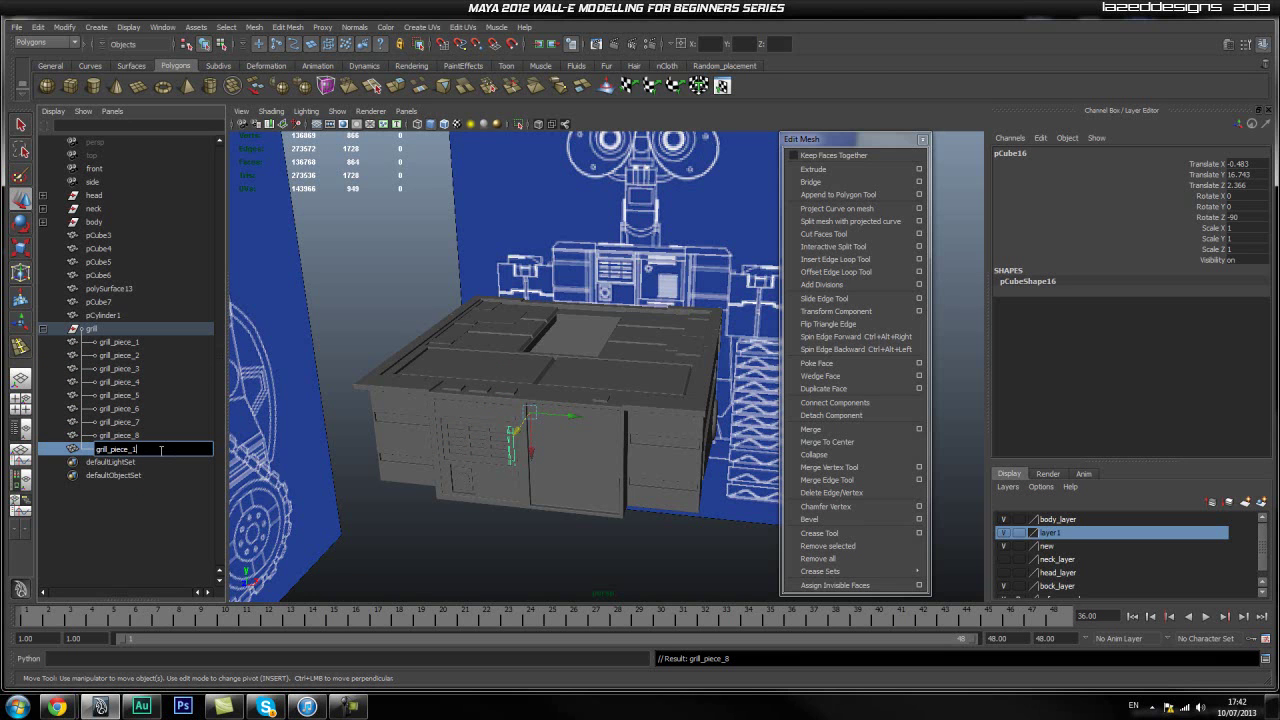
pyautogui.press('Return')
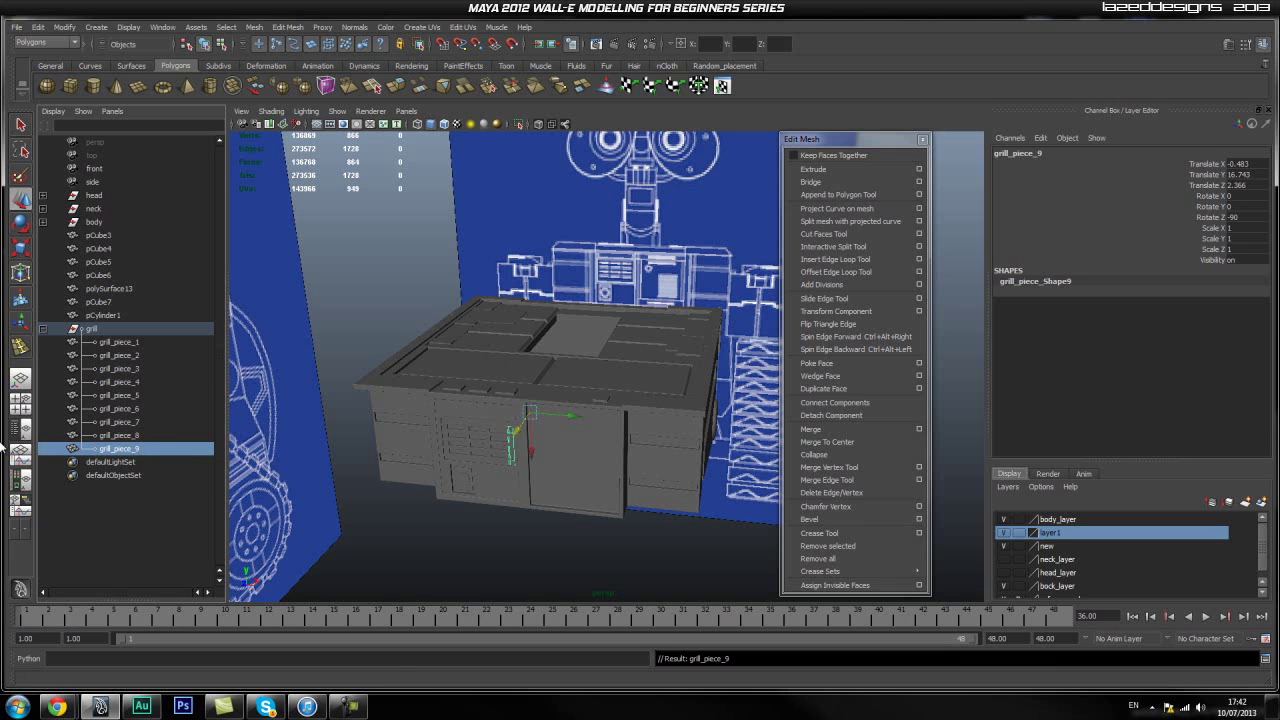
# Rename the grille's parent group as grill_top__body
pyautogui.doubleClick(103, 330)
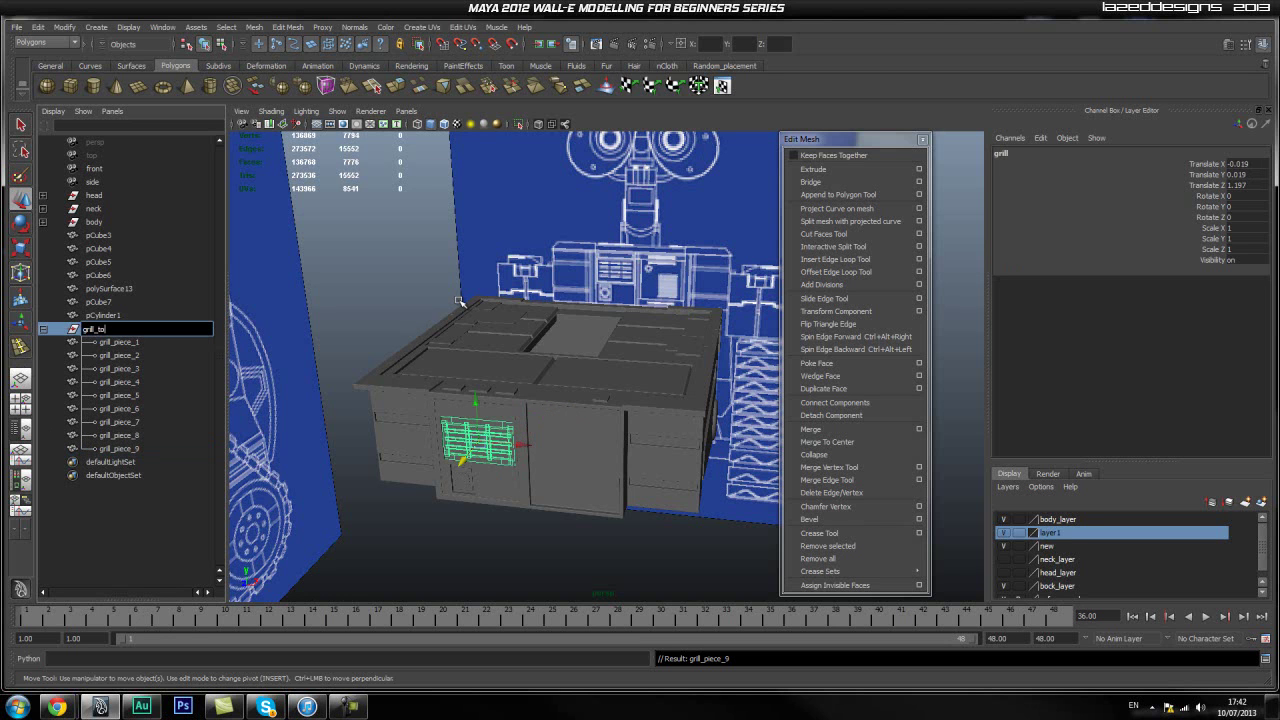
pyautogui.write('grill_top__body')
pyautogui.press('Return')
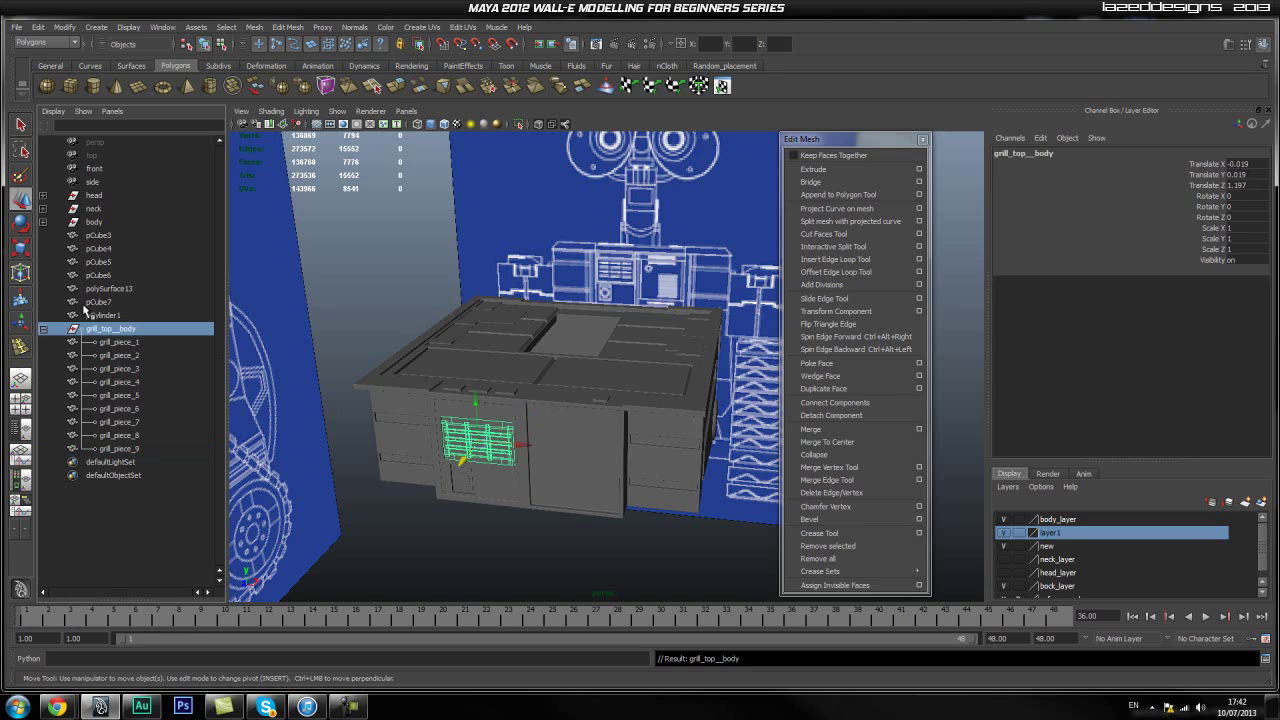
# Rename the round button pCylinder1 below the grille as body_top_front_button
pyautogui.click(122, 316)
pyautogui.keyDown('alt'); pyautogui.moveTo(561, 473); pyautogui.dragTo(429, 485); pyautogui.keyUp('alt')
pyautogui.keyDown('alt'); pyautogui.moveTo(429, 485); pyautogui.dragTo(506, 415, button='right'); pyautogui.keyUp('alt')
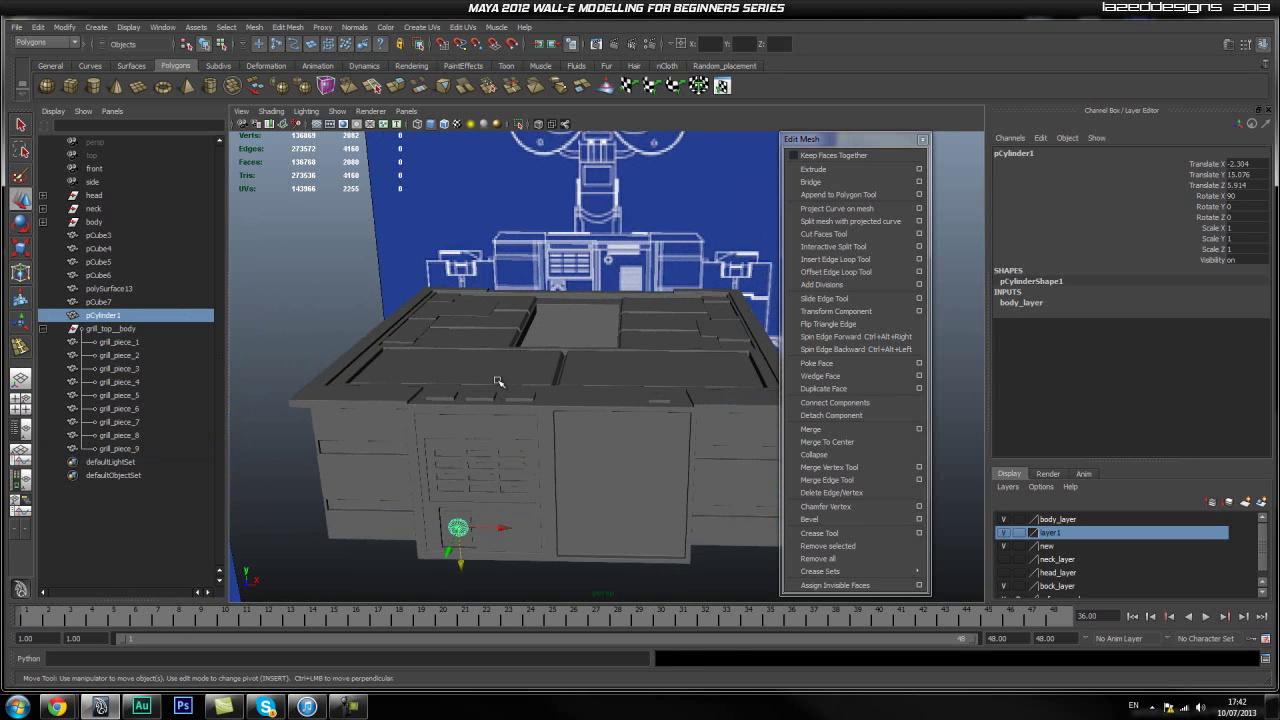
pyautogui.doubleClick(123, 316)
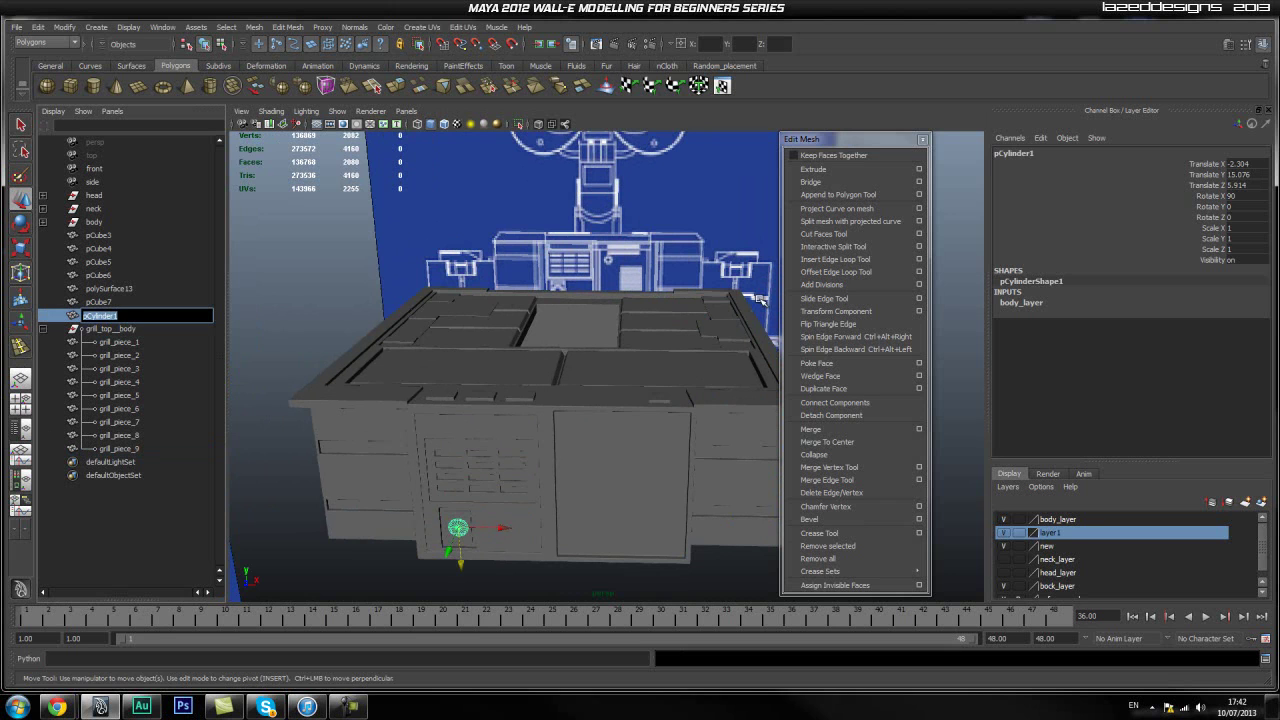
pyautogui.write('bo')
pyautogui.write('dy_top_front_button')
pyautogui.press('Return')
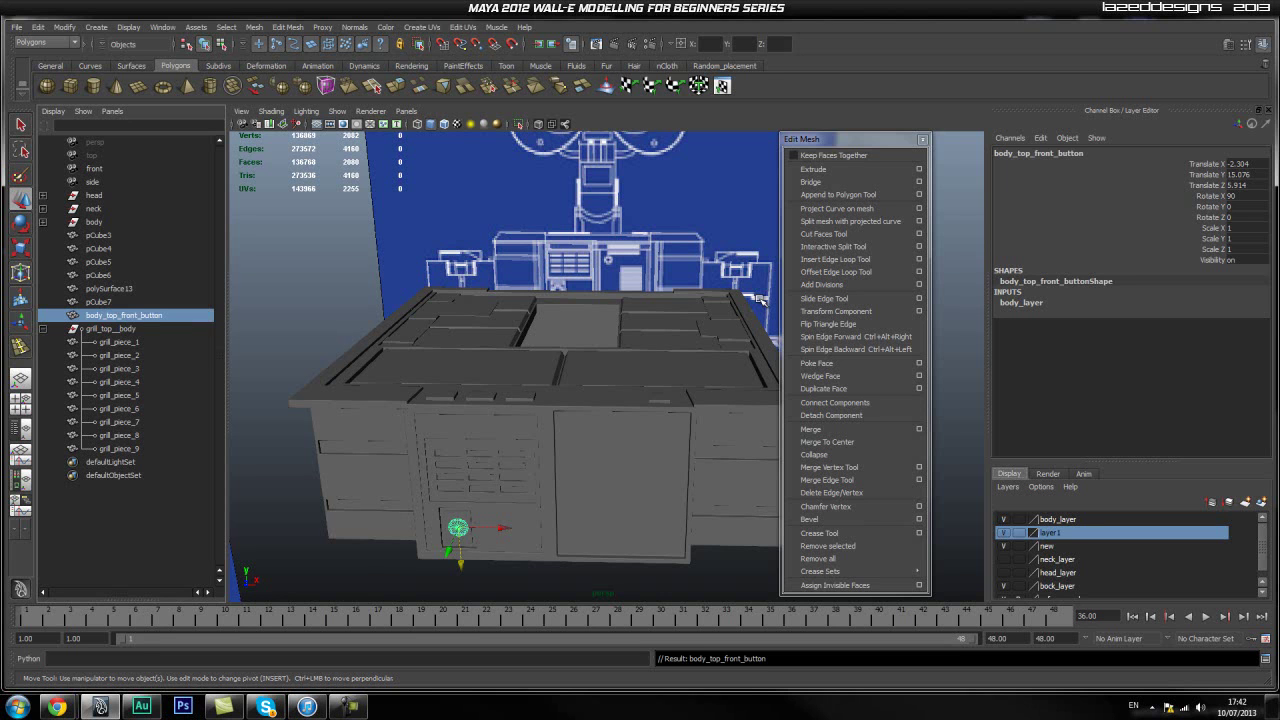
# Rename the plate behind the round button, pCube7, as body_top_fron_button_backplate
pyautogui.click(100, 302)
pyautogui.doubleClick(110, 304)
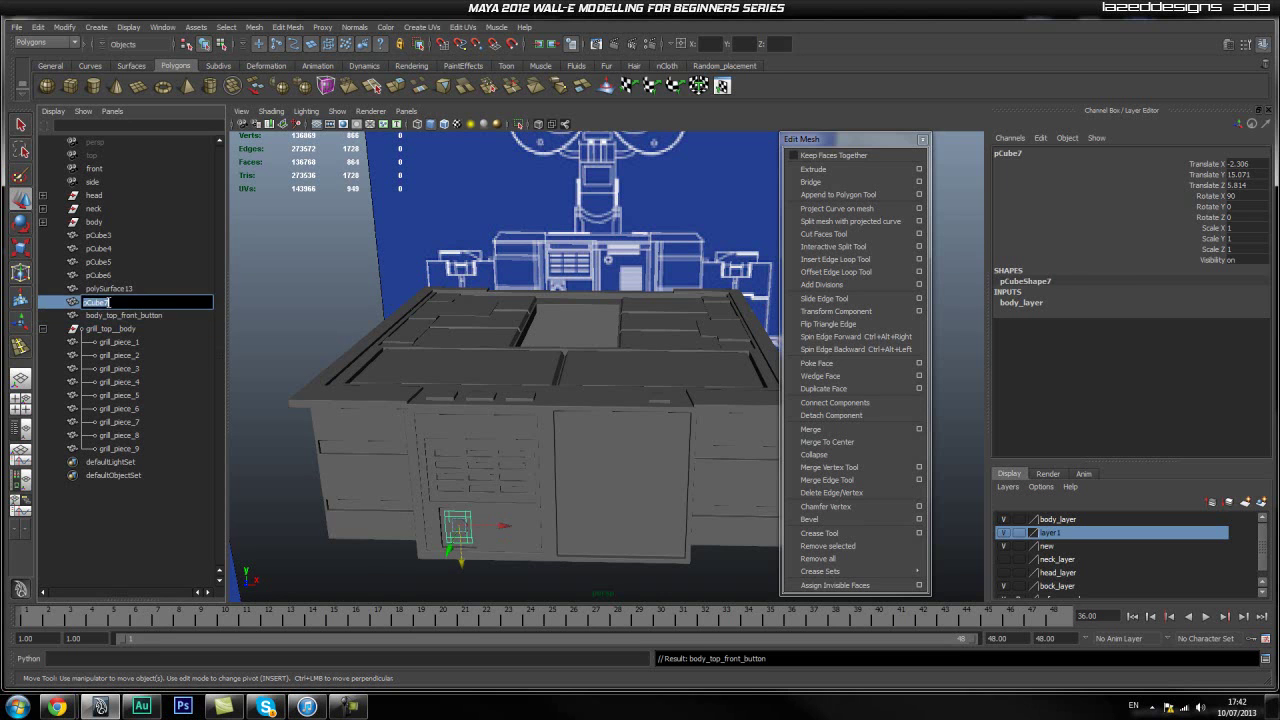
pyautogui.write('b')
pyautogui.write('ody_top_fron_button_backplate')
pyautogui.press('Return')
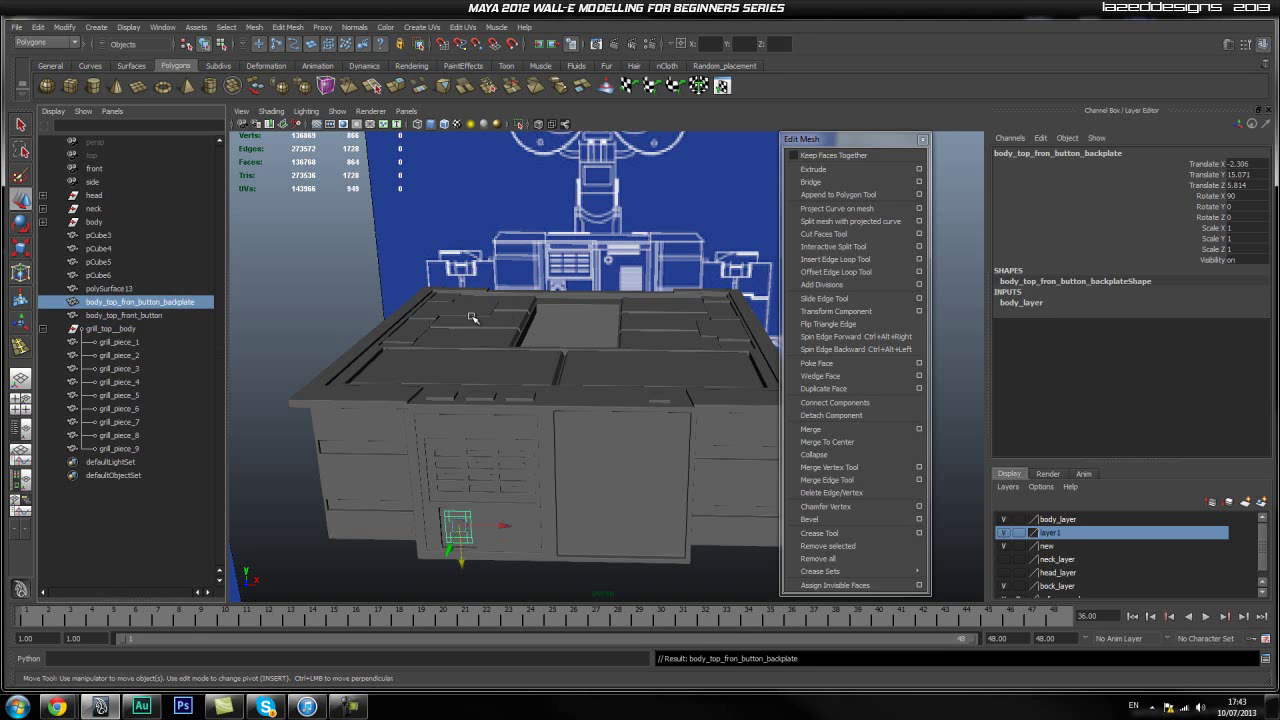
# Rename the front panel mesh around the grille, polySurface13, as body_front_panel
pyautogui.click(118, 288)
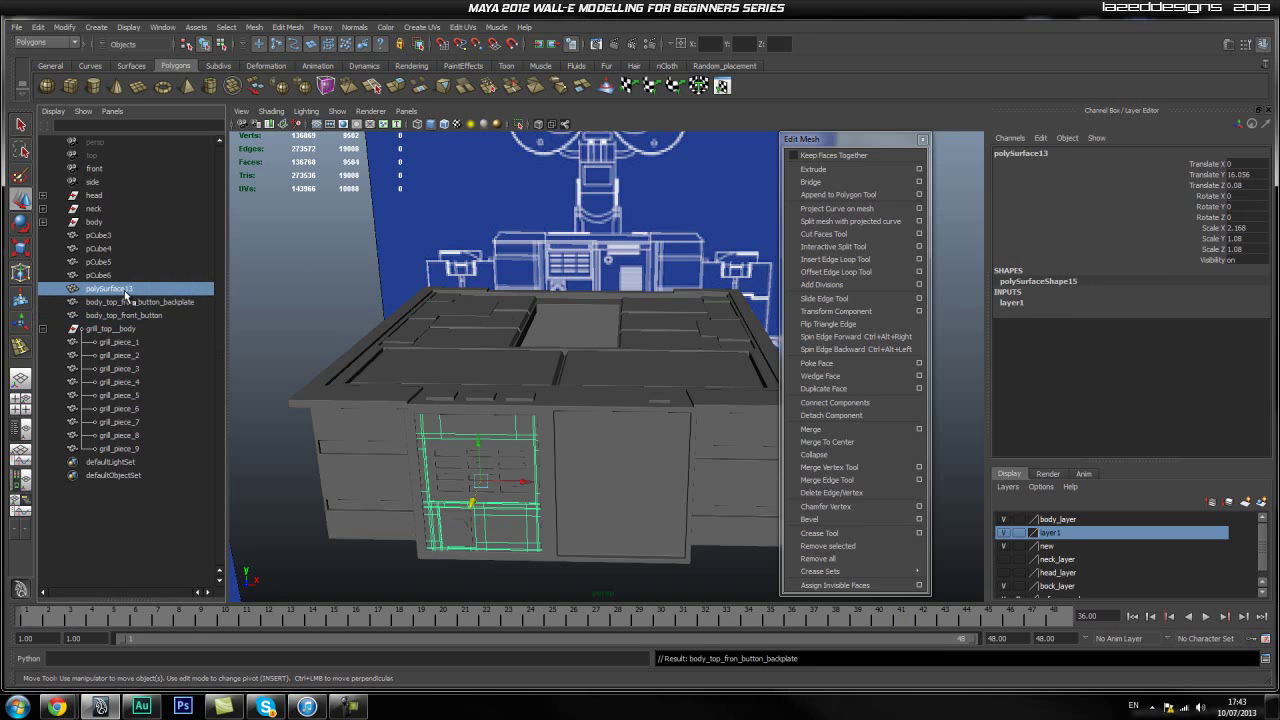
pyautogui.doubleClick(117, 290)
pyautogui.write('body_front_panel')
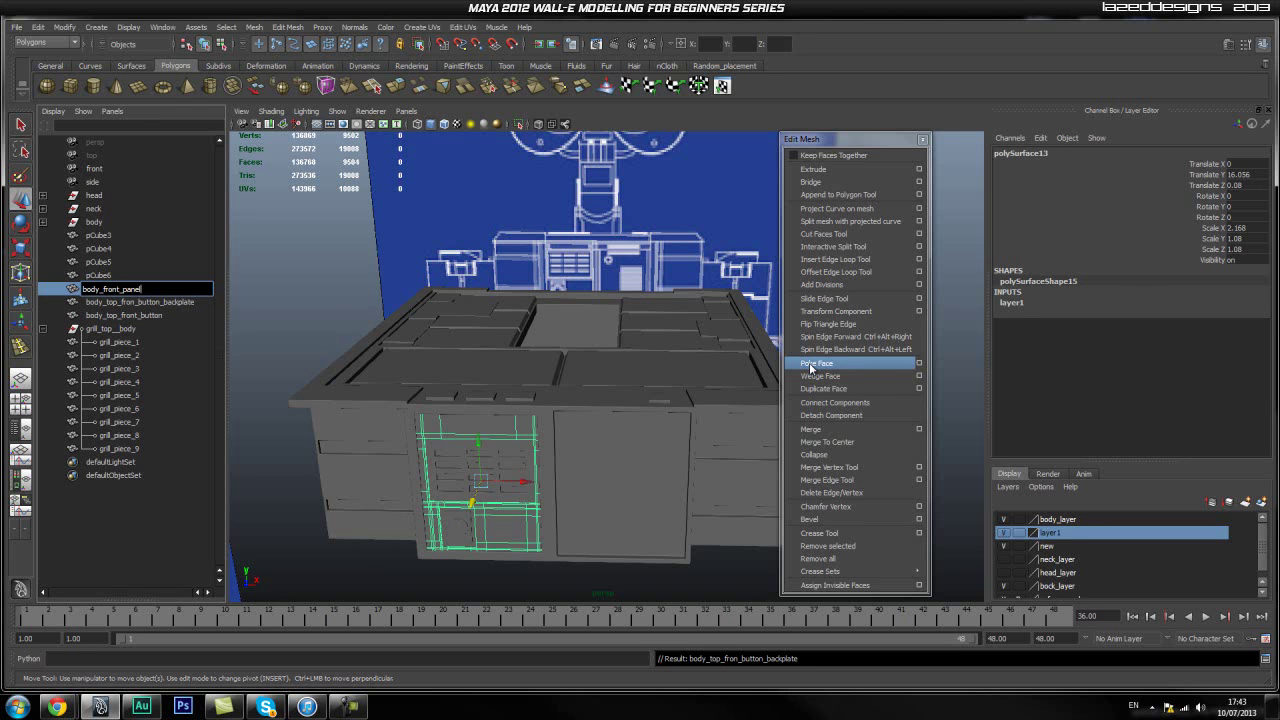
pyautogui.press('Return')
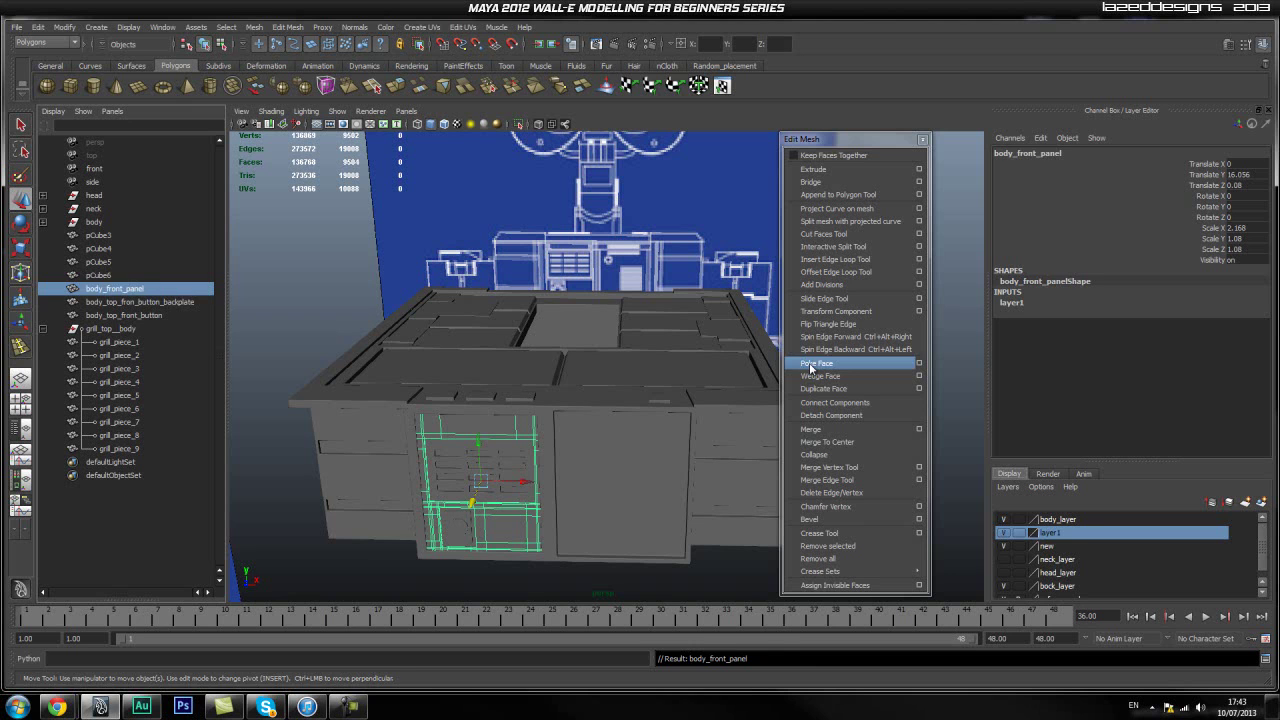
# Rename the single small button on the body's top front edge, pCube6, as body_top_left_button
pyautogui.click(96, 275)
pyautogui.doubleClick(96, 275)
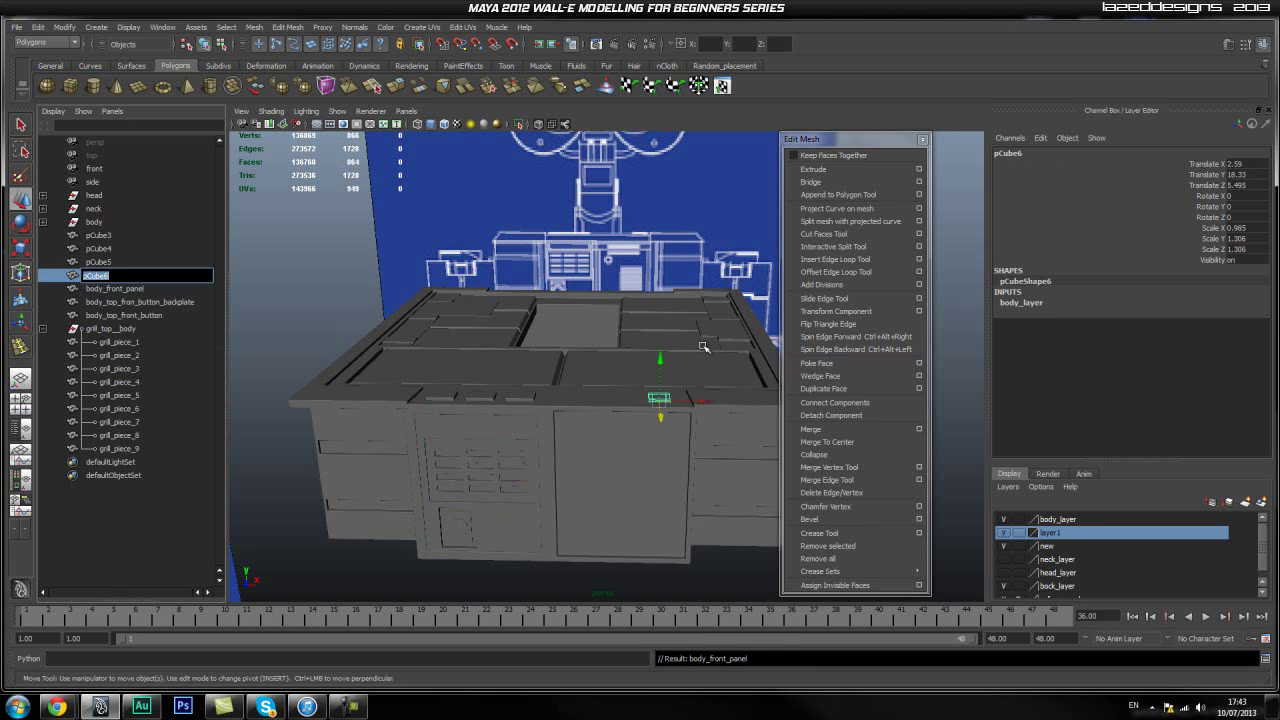
pyautogui.write('b')
pyautogui.press('Return')
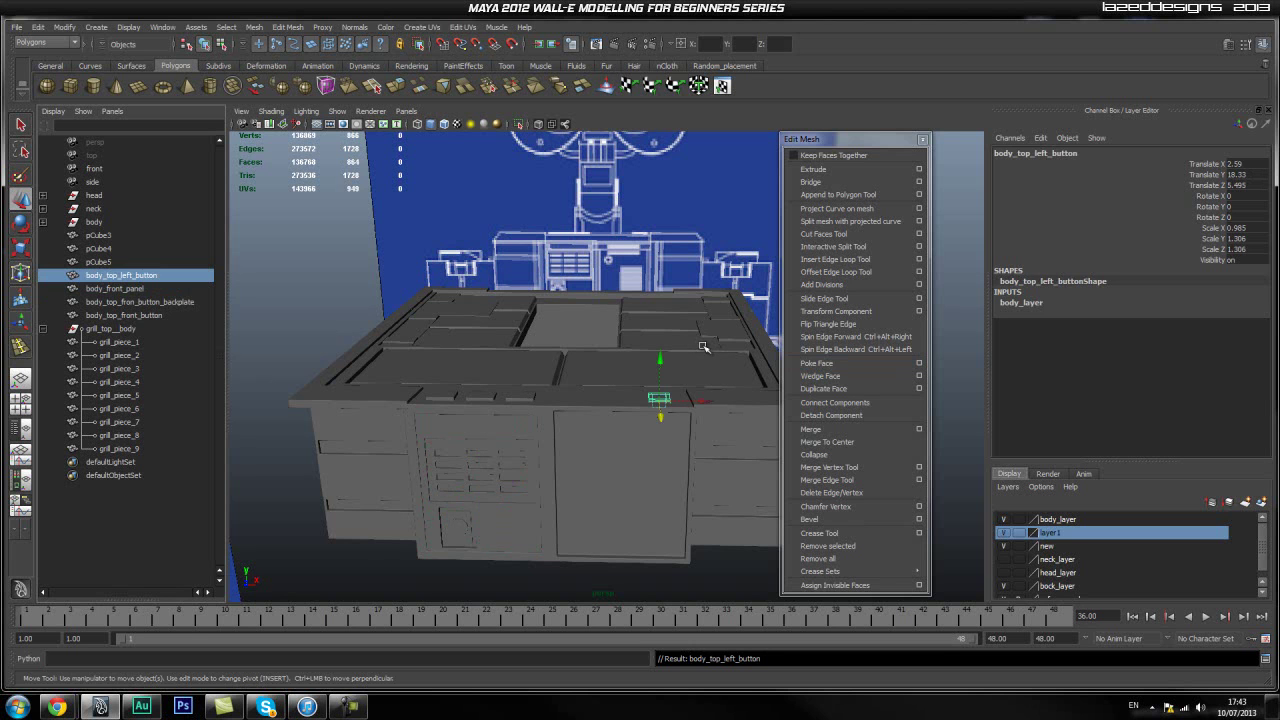
# Rename pCube5, the first of the three buttons in a row on the body's top edge, as body_top_triplebutton1
pyautogui.doubleClick(110, 262)
pyautogui.write('body_top_triple')
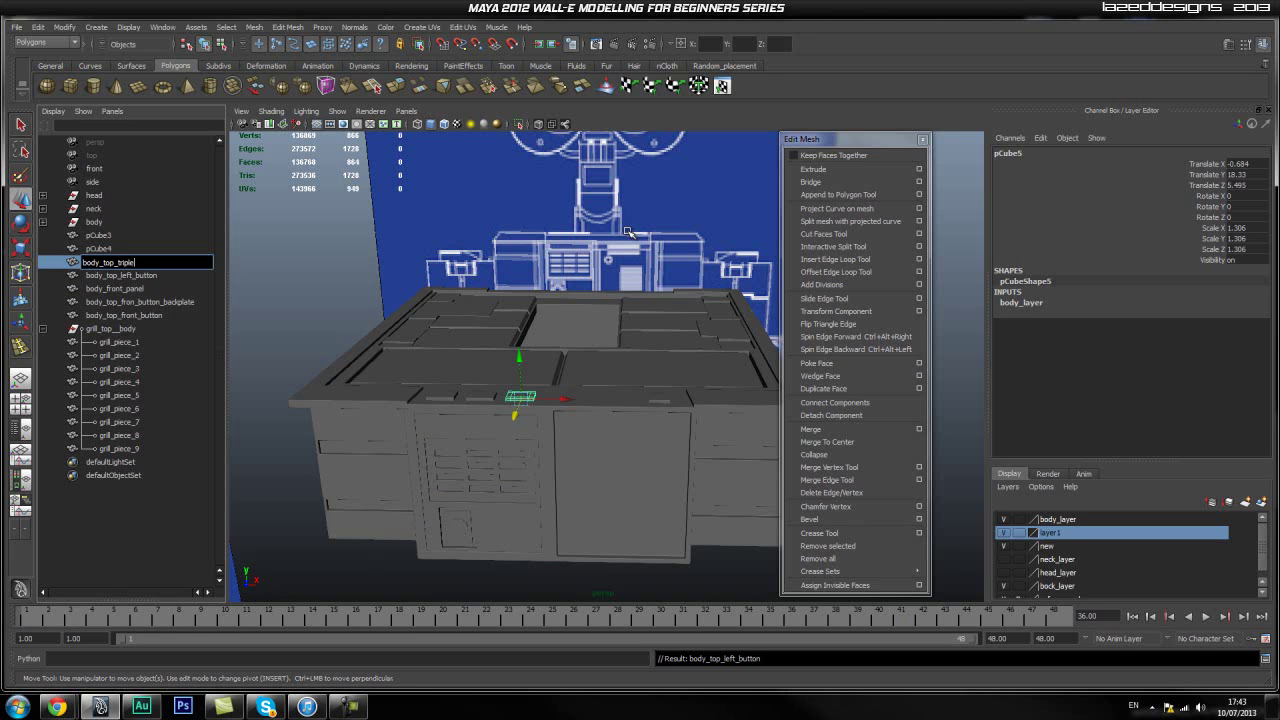
pyautogui.write('button1')
pyautogui.press('Return')
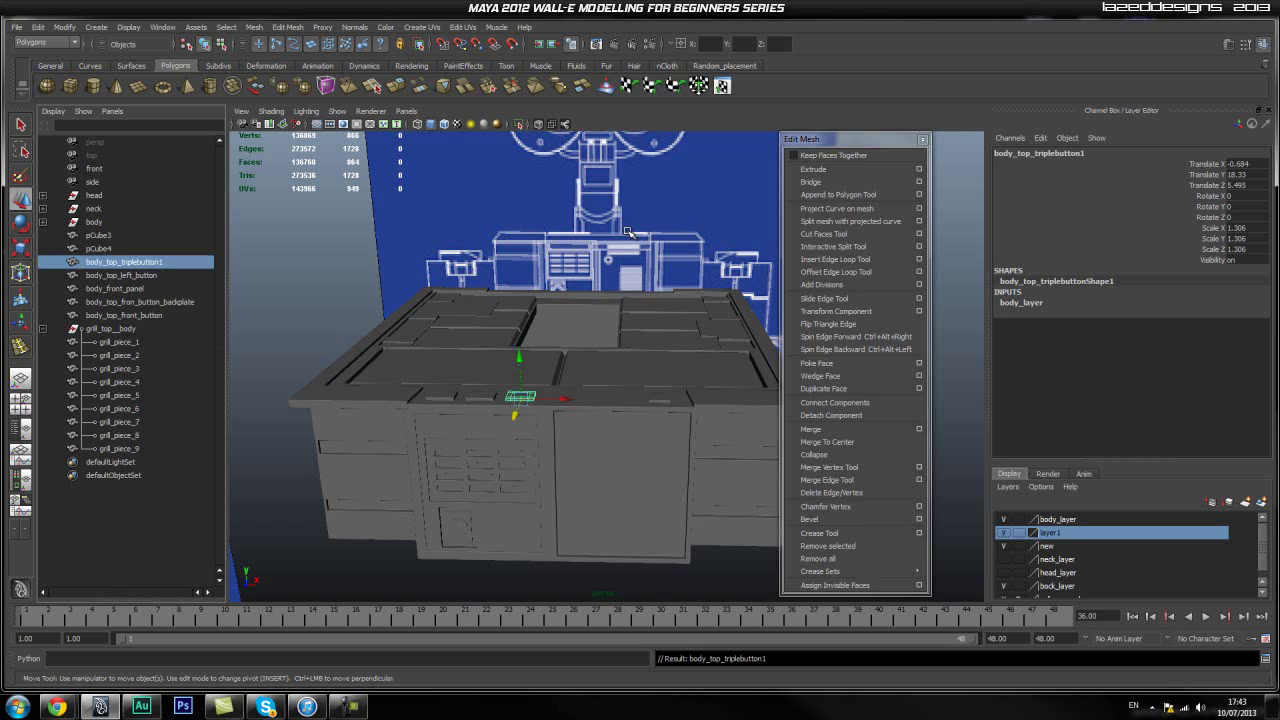
# Reuse that name for the other two buttons in the row, renaming pCube4 as body_top_triplebutton2 and pCube3 as body_top_triplebutton3
pyautogui.hotkey('ctrl', 'c')
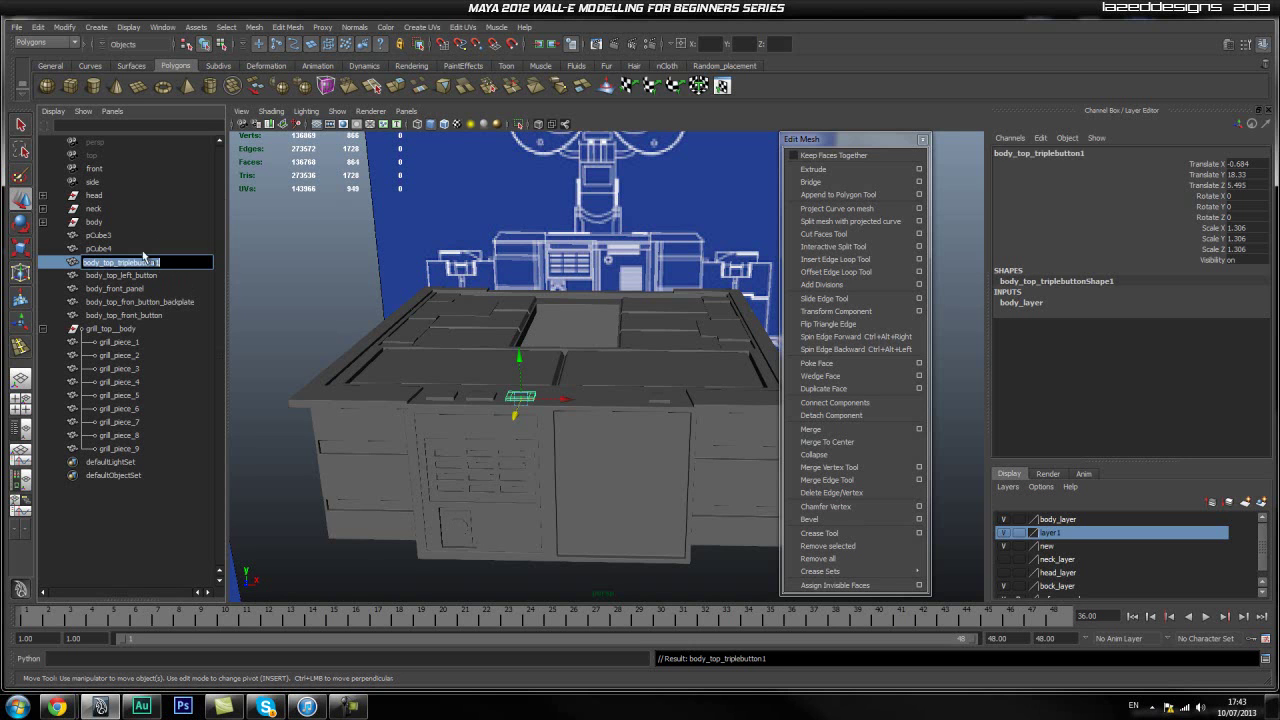
pyautogui.doubleClick(137, 250)
pyautogui.hotkey('ctrl', 'v')
pyautogui.press('BackSpace')
pyautogui.write('2')
pyautogui.press('Return')
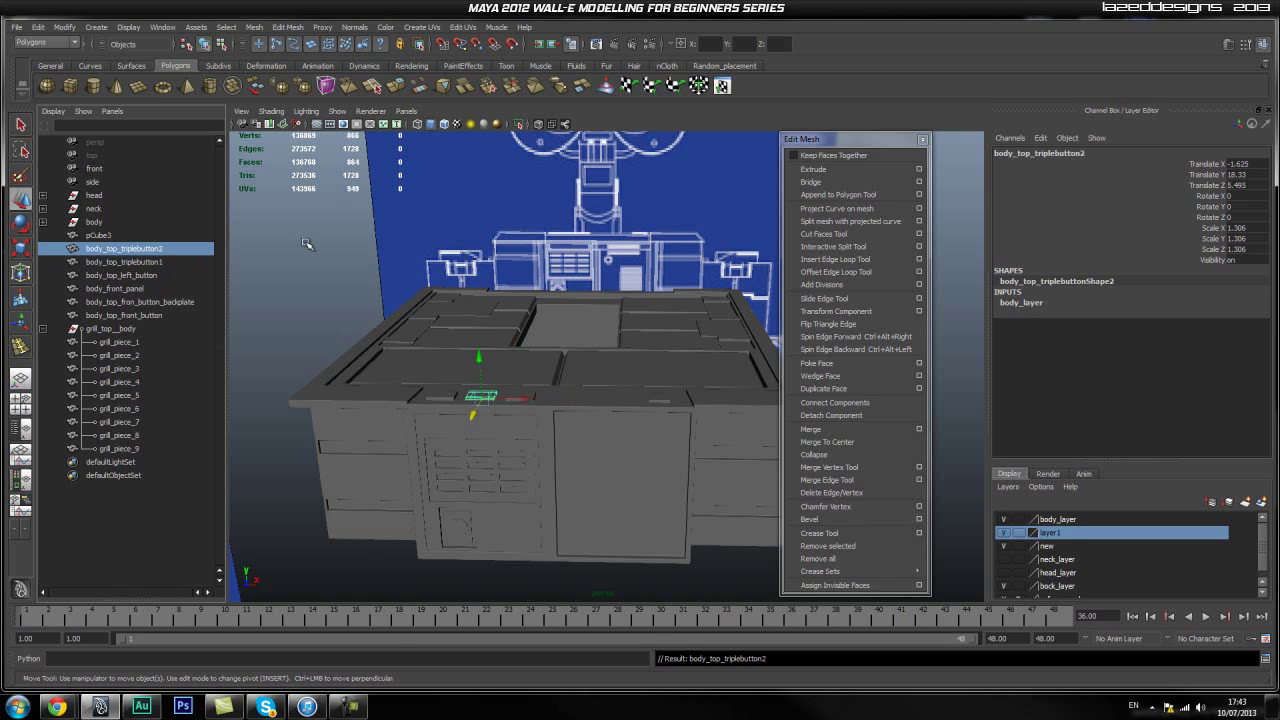
pyautogui.doubleClick(110, 237)
pyautogui.hotkey('ctrl', 'v')
pyautogui.press('Return')
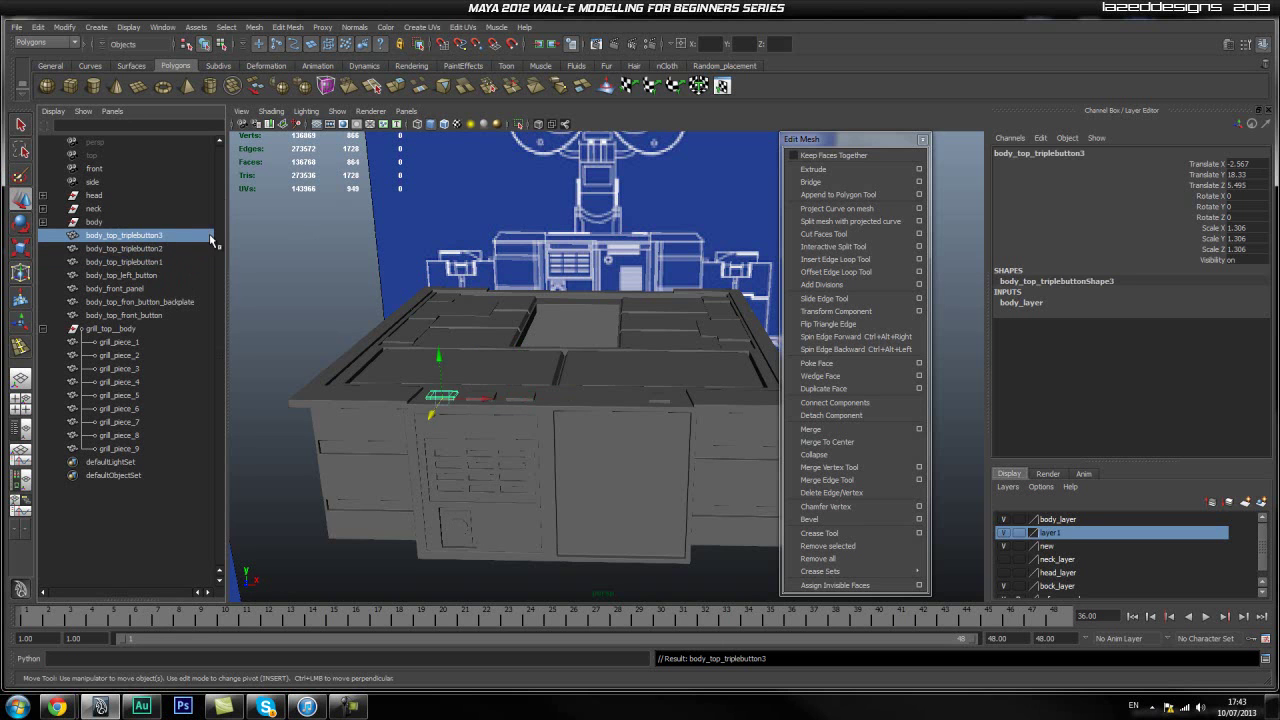
# Try to move the renamed parts, from body_top_triplebutton3 to the grill_top__body group, into the body group in the Outliner
pyautogui.click(95, 221)
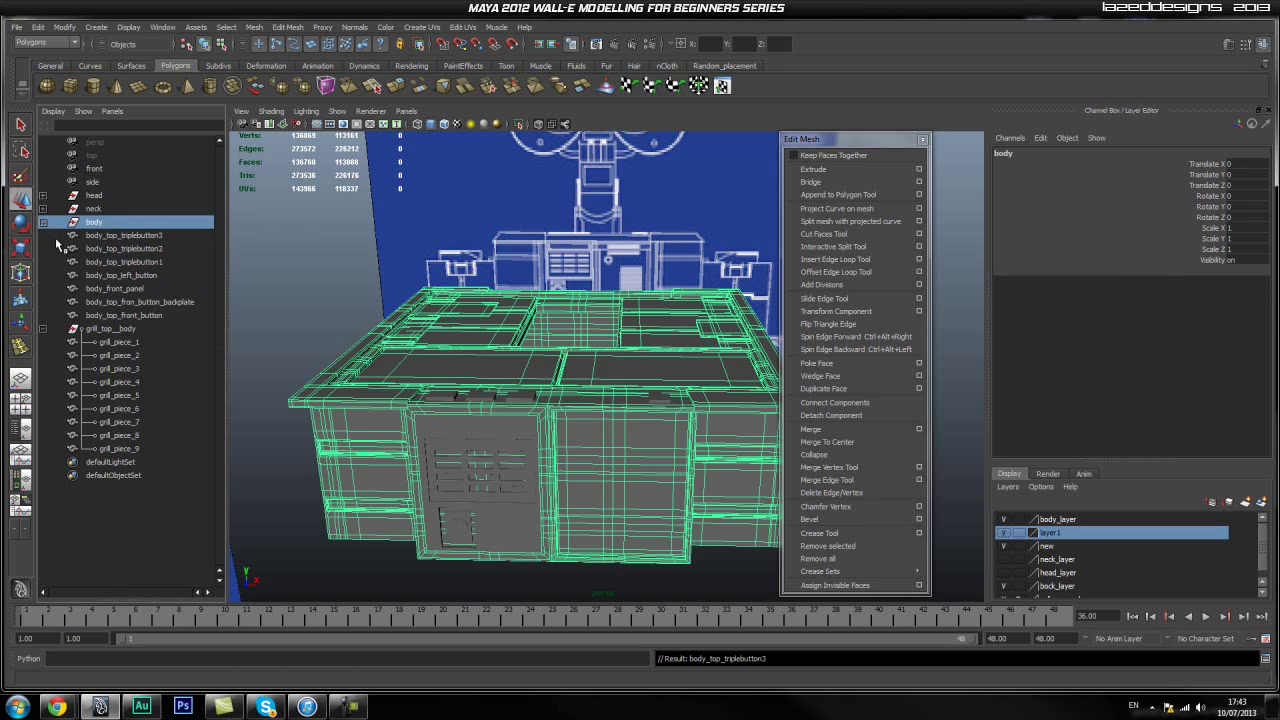
pyautogui.click(115, 236)
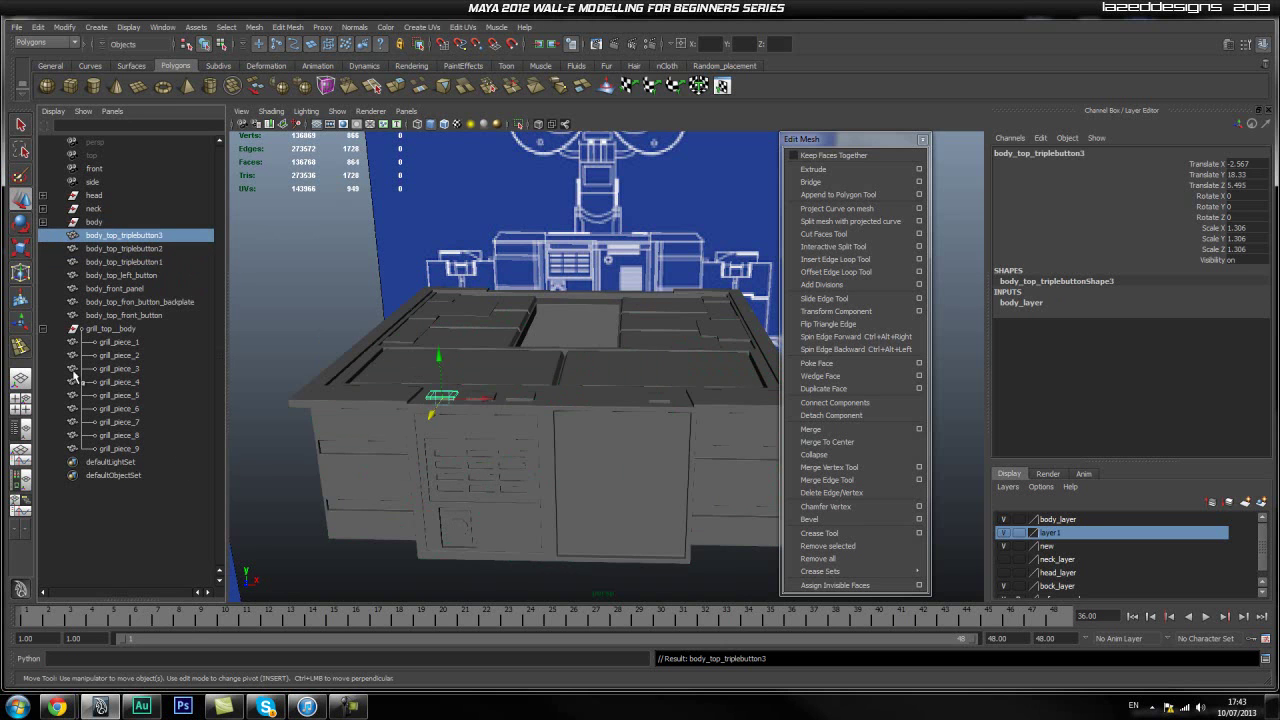
pyautogui.click(43, 330)
pyautogui.keyDown('shift'); pyautogui.click(128, 330); pyautogui.keyUp('shift')
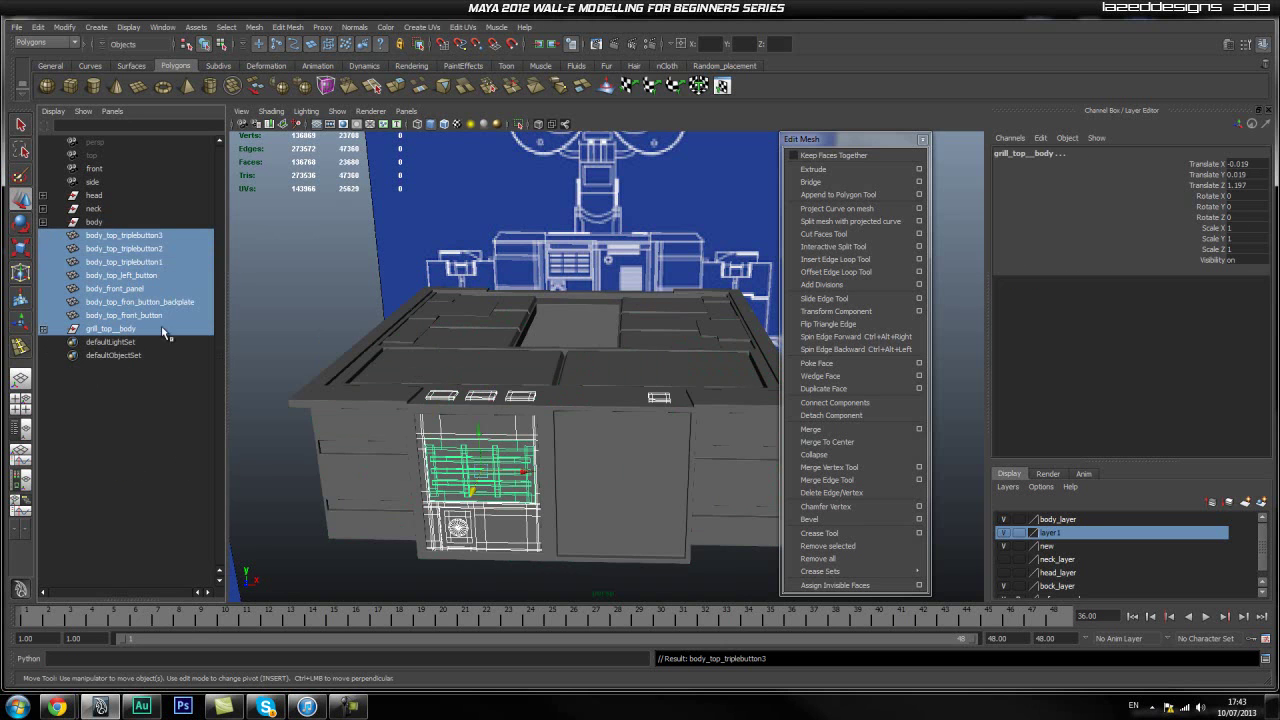
pyautogui.moveTo(118, 229); pyautogui.dragTo(120, 218, button='middle')
pyautogui.click(98, 380)
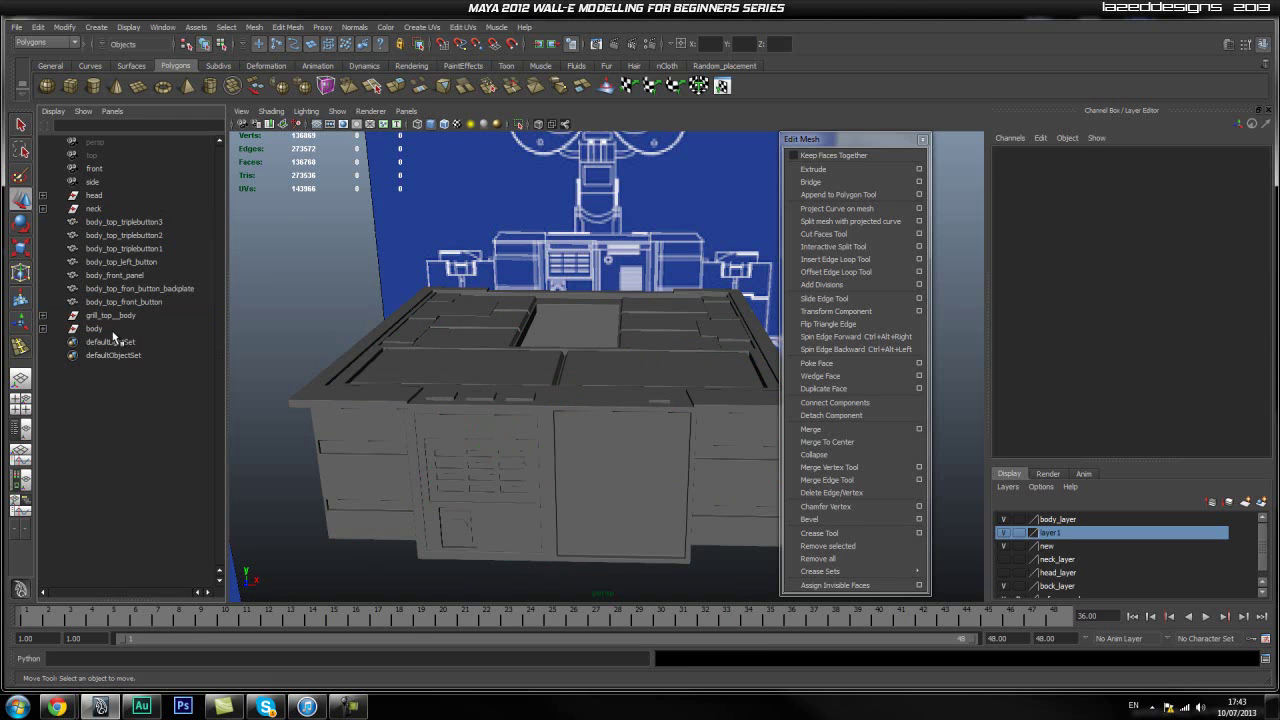
# Group the renamed parts, the grille group and the body group together, and name the new group body_top
pyautogui.click(114, 329)
pyautogui.click(126, 316)
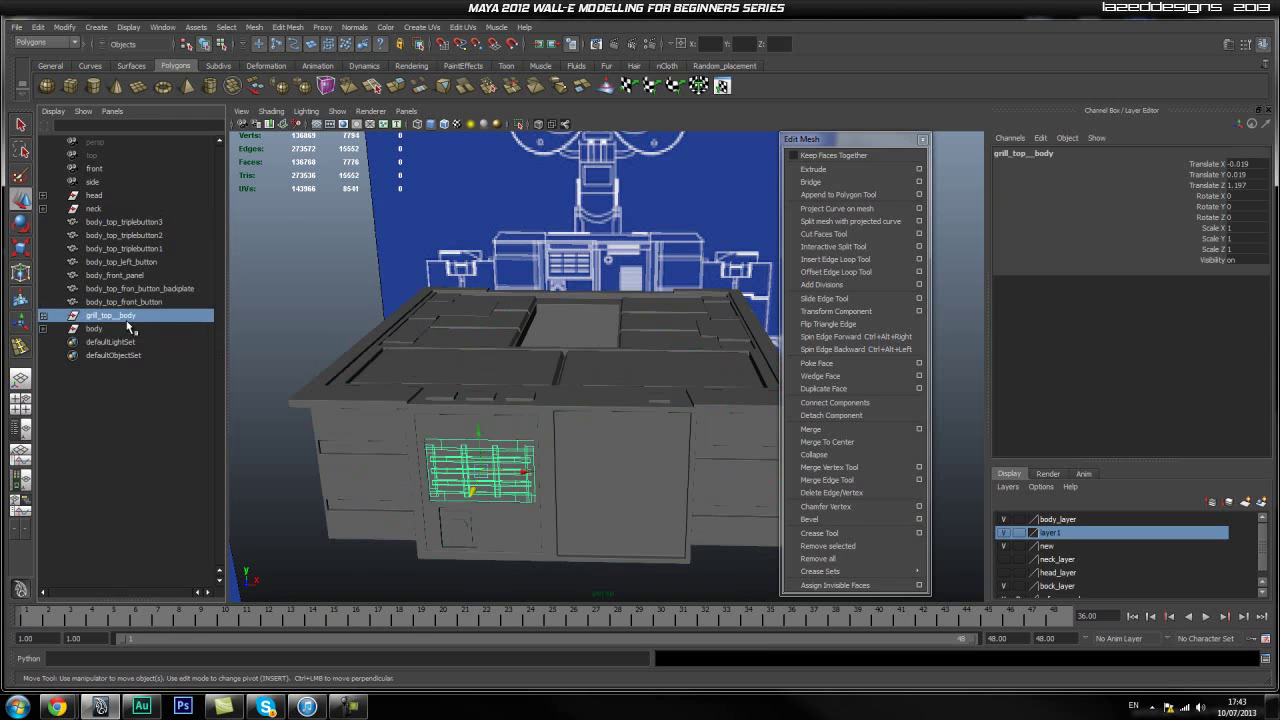
pyautogui.keyDown('shift'); pyautogui.click(118, 225); pyautogui.keyUp('shift')
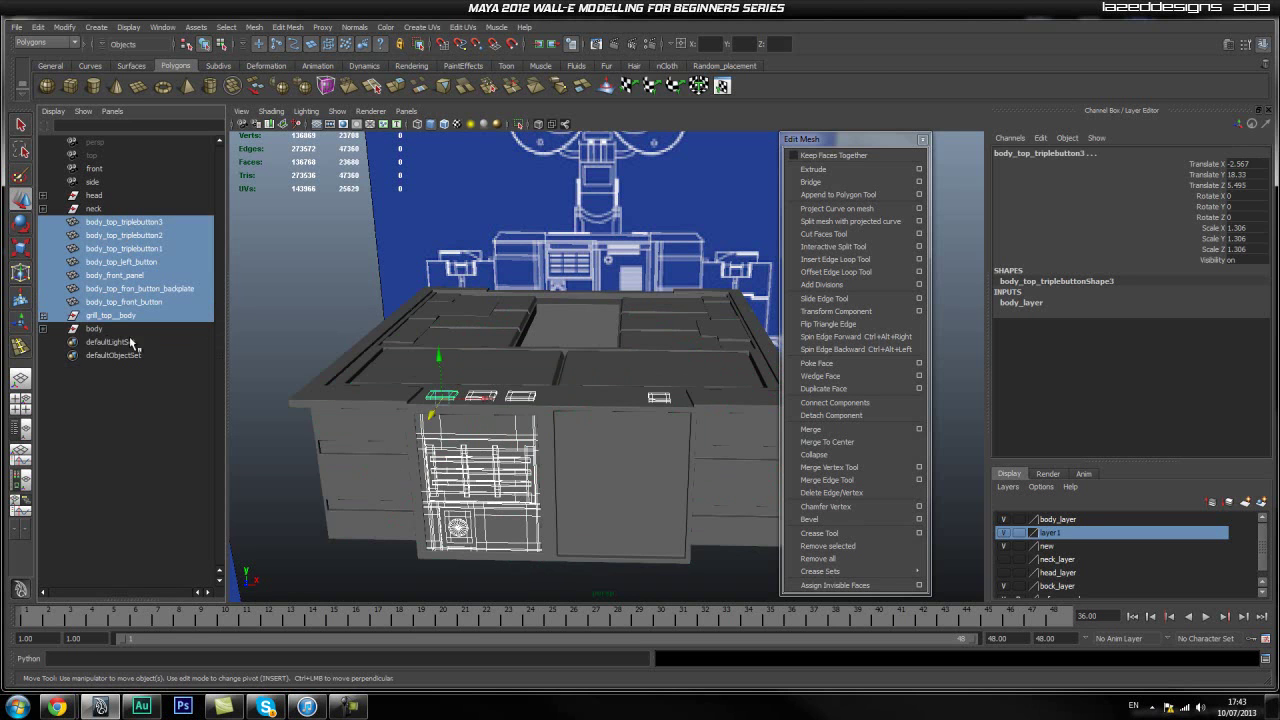
pyautogui.keyDown('shift'); pyautogui.click(97, 330); pyautogui.keyUp('shift')
pyautogui.hotkey('ctrl', 'g')
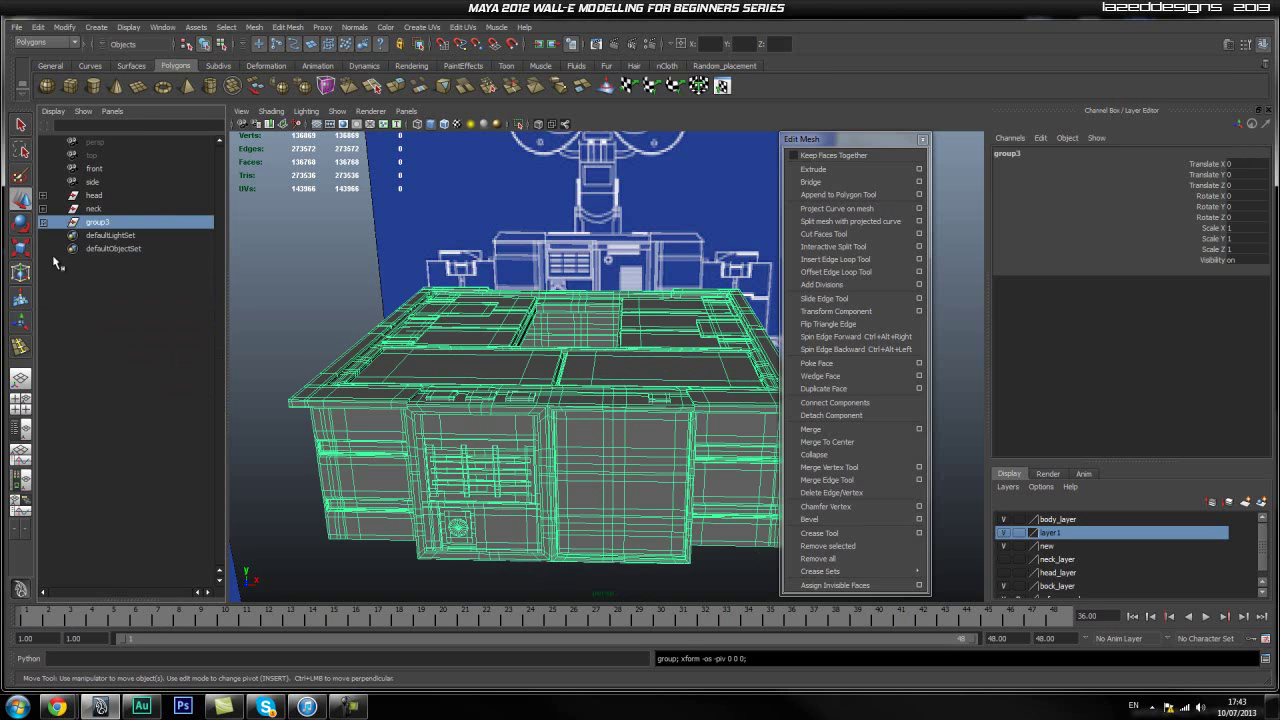
pyautogui.doubleClick(97, 223)
pyautogui.write('body_top')
pyautogui.press('Return')
# Try to move all parts of the nested body group, body_main_top to body_cylinder_right, elsewhere in the Outliner, and undo the reparenting
pyautogui.click(43, 222)
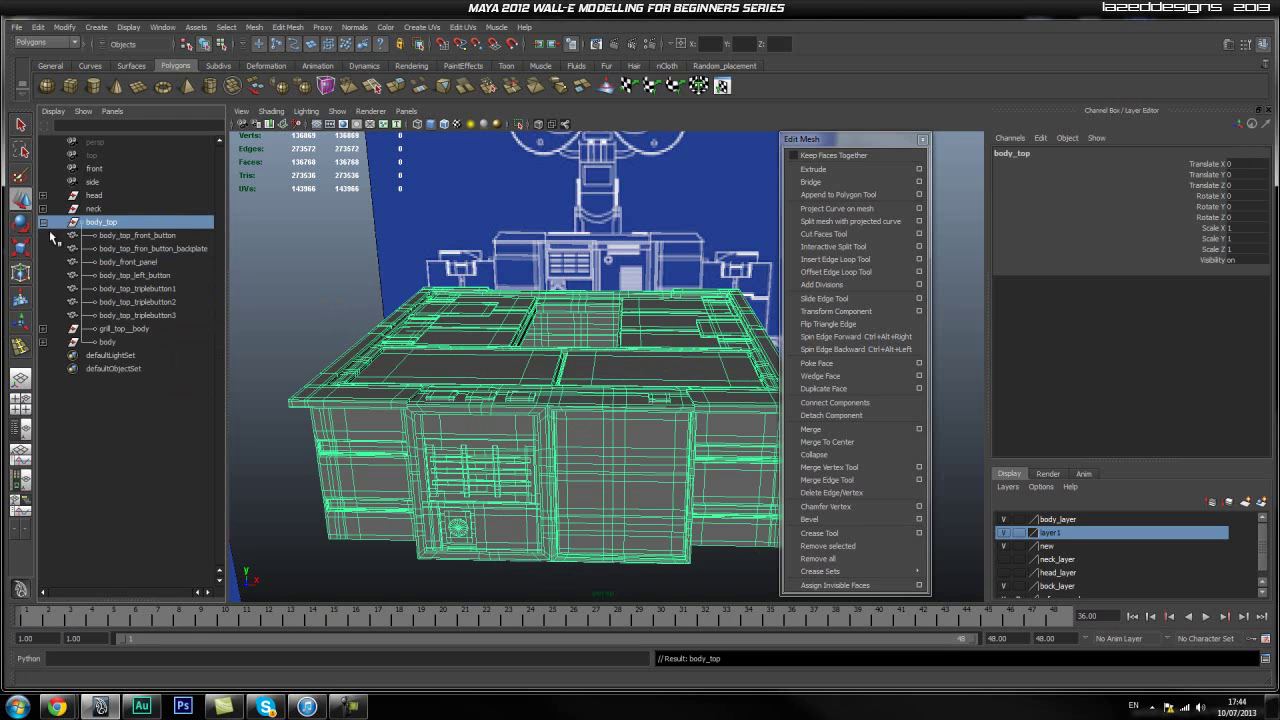
pyautogui.click(119, 344)
pyautogui.click(43, 342)
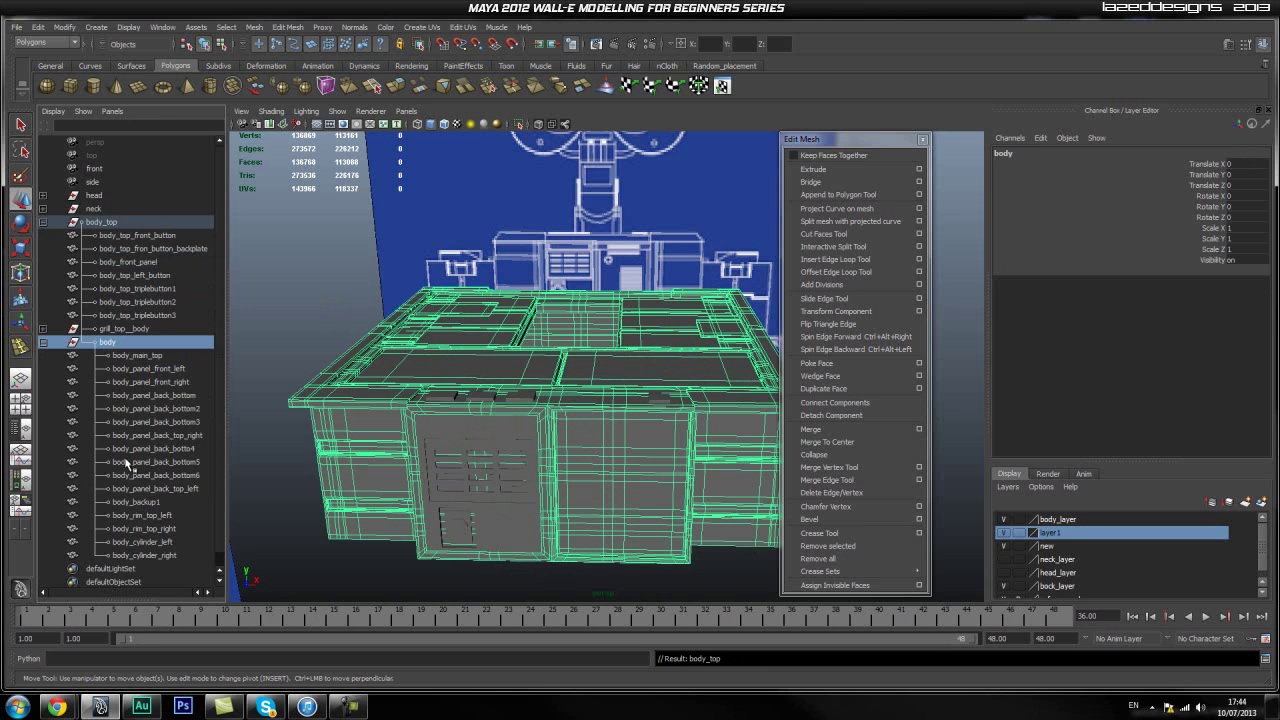
pyautogui.click(139, 356)
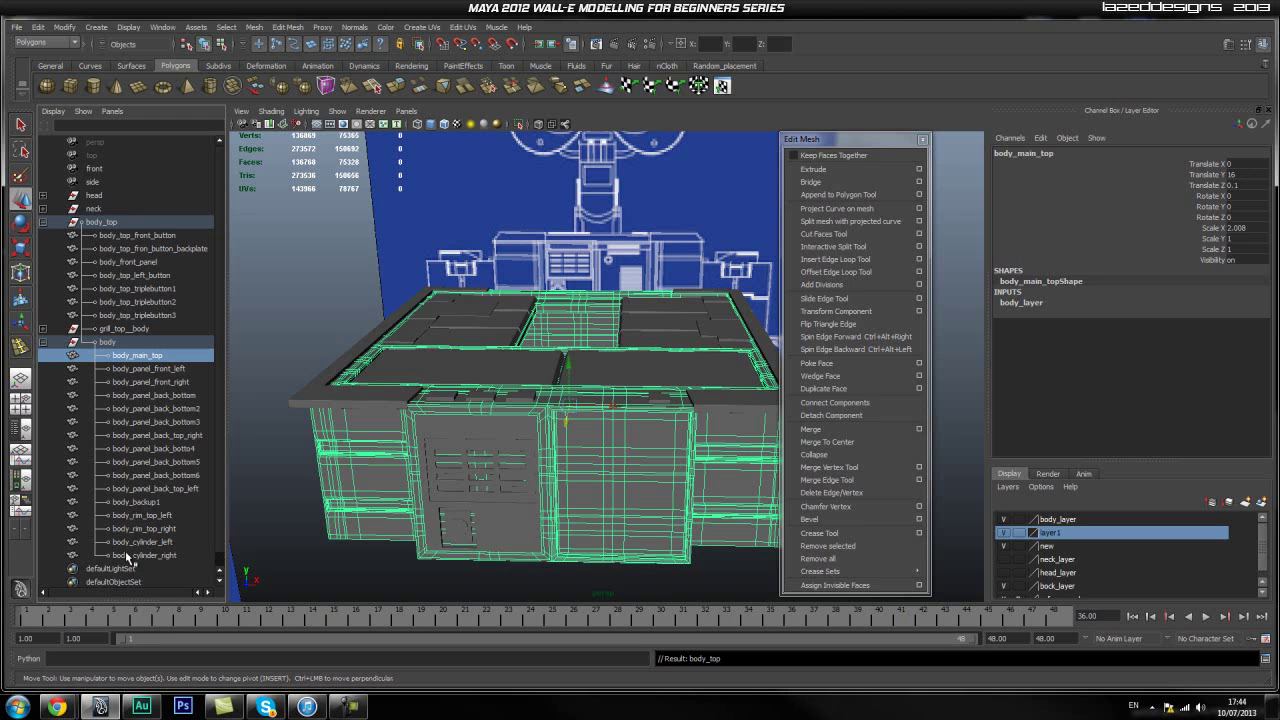
pyautogui.keyDown('shift'); pyautogui.click(128, 556); pyautogui.keyUp('shift')
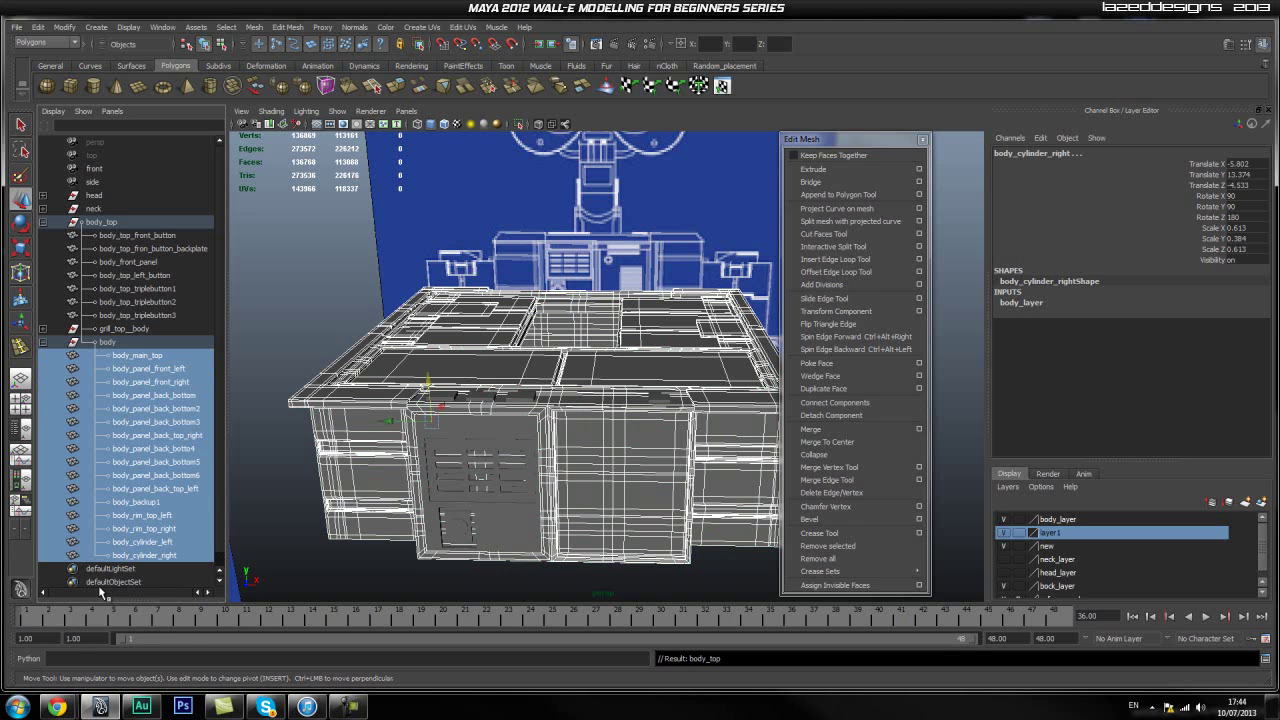
pyautogui.moveTo(121, 358); pyautogui.dragTo(118, 425, button='middle')
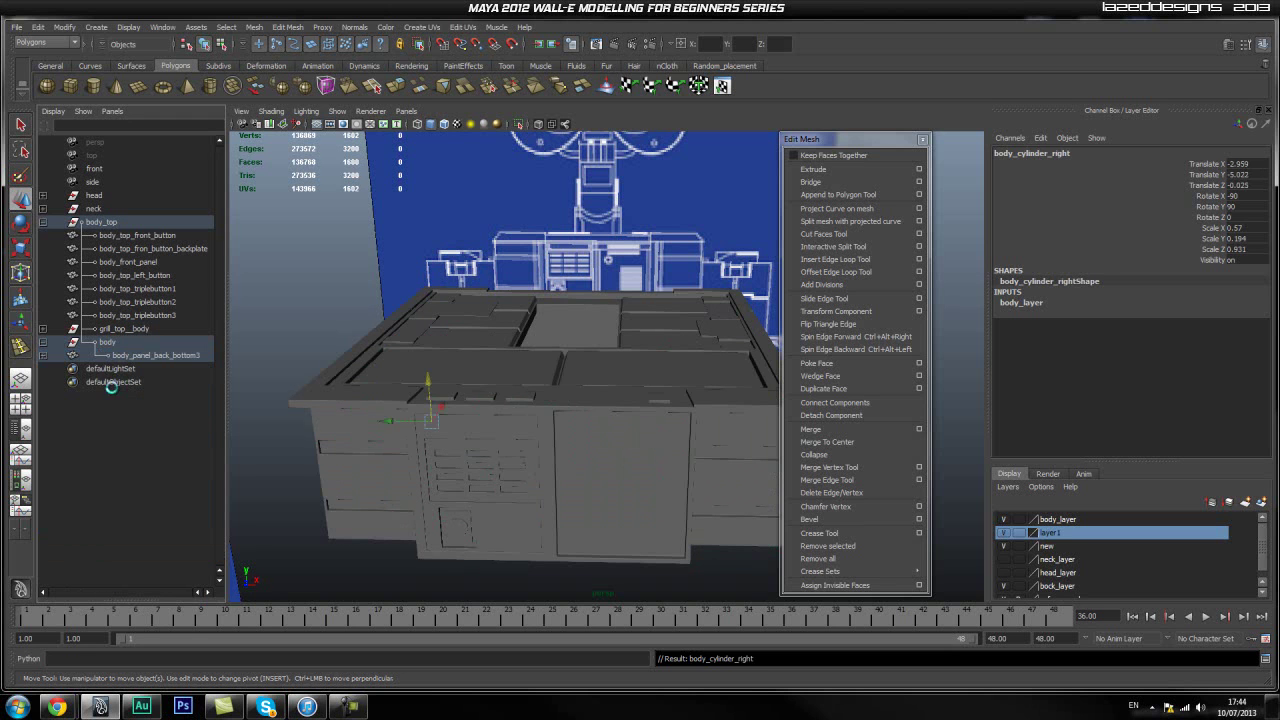
pyautogui.hotkey('ctrl', 'z')
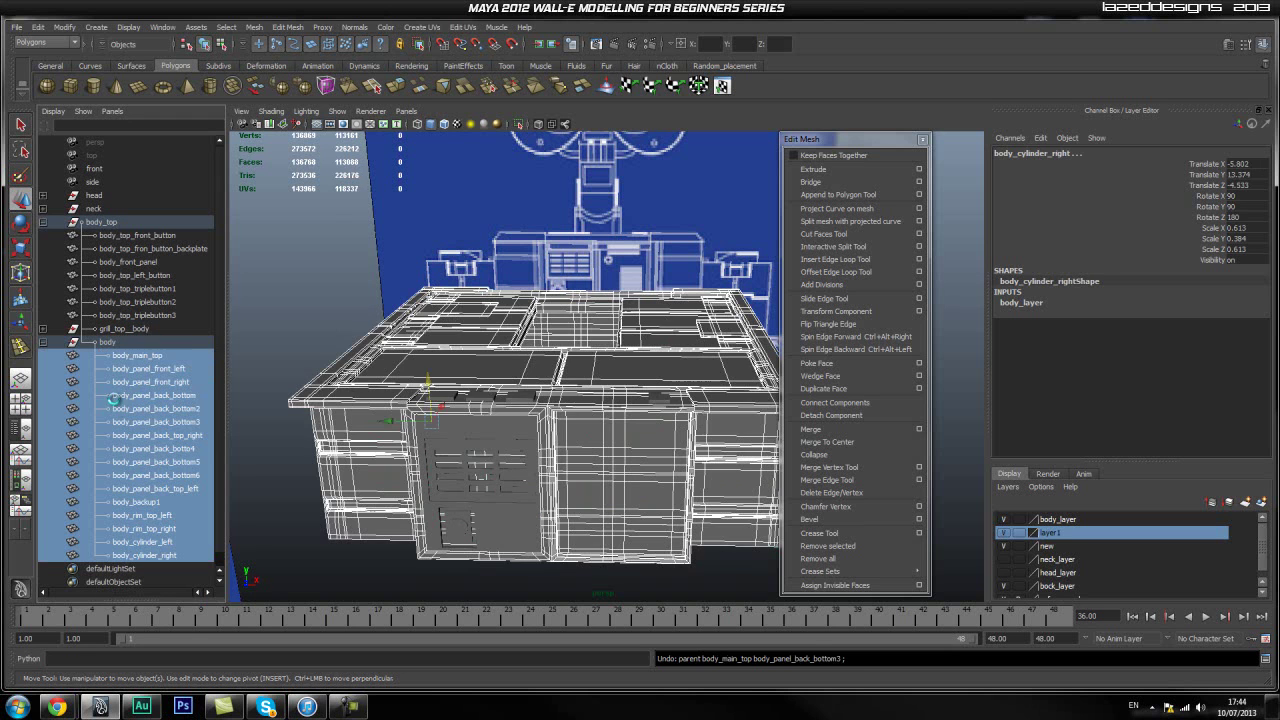
pyautogui.click(89, 346)
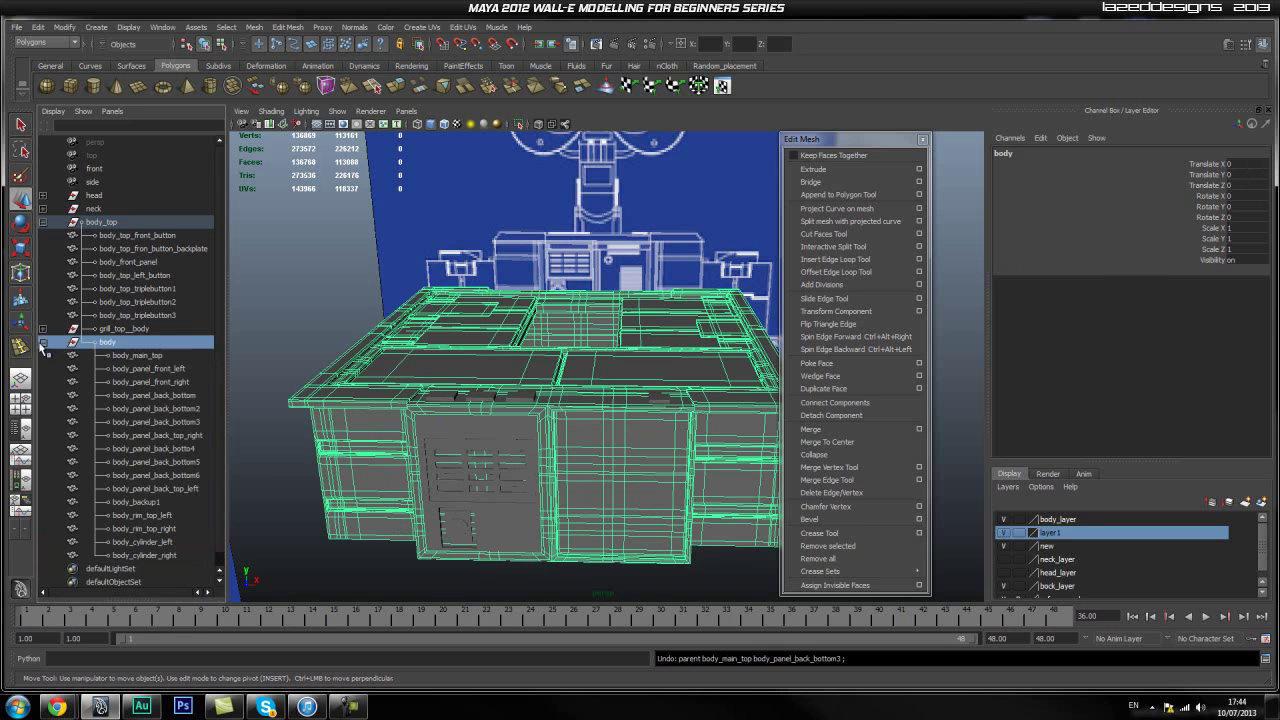
pyautogui.click(43, 342)
pyautogui.click(43, 342)
pyautogui.click(43, 342)
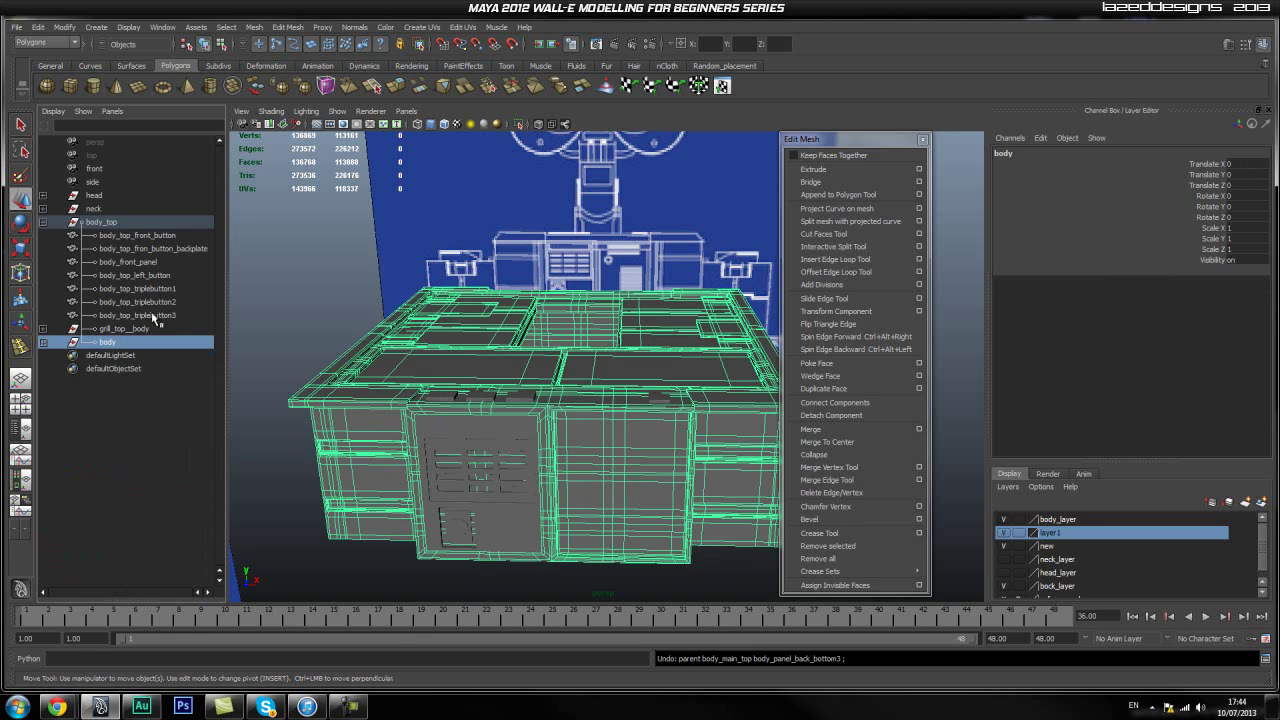
pyautogui.click(43, 222)
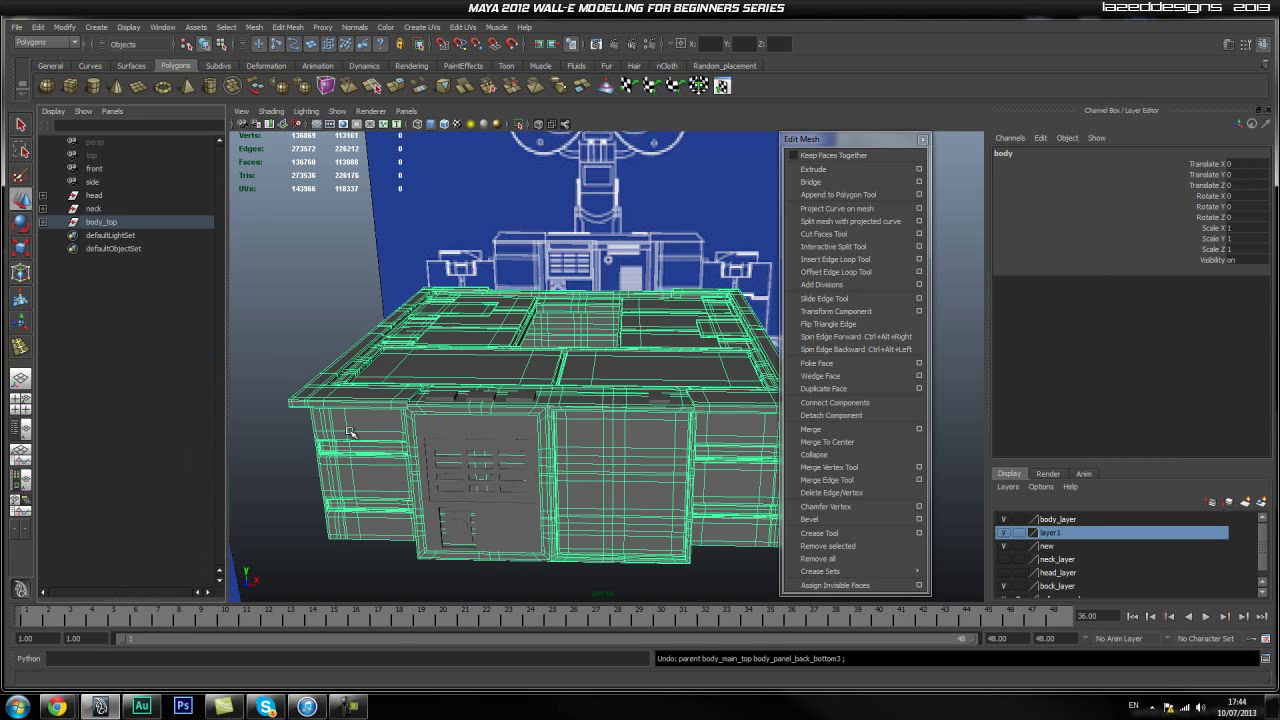
# Move the backup body mesh, body_backup1, out of the body group to the Outliner's top level and collapse the groups
pyautogui.click(262, 267)
pyautogui.click(110, 224)
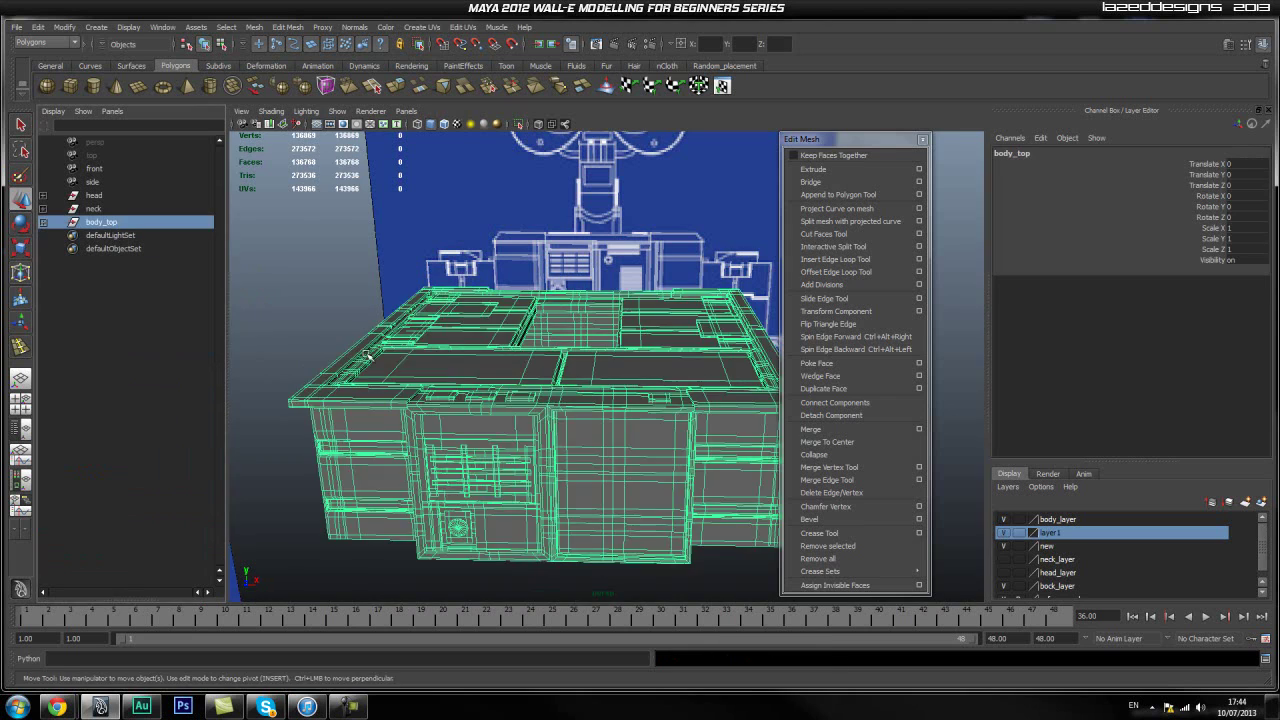
pyautogui.scroll(-3, 477, 396)
pyautogui.keyDown('alt'); pyautogui.moveTo(477, 396); pyautogui.dragTo(661, 369); pyautogui.keyUp('alt')
pyautogui.scroll(-3, 578, 368)
pyautogui.keyDown('alt'); pyautogui.moveTo(661, 369); pyautogui.dragTo(506, 408, button='middle'); pyautogui.keyUp('alt')
pyautogui.click(650, 396)
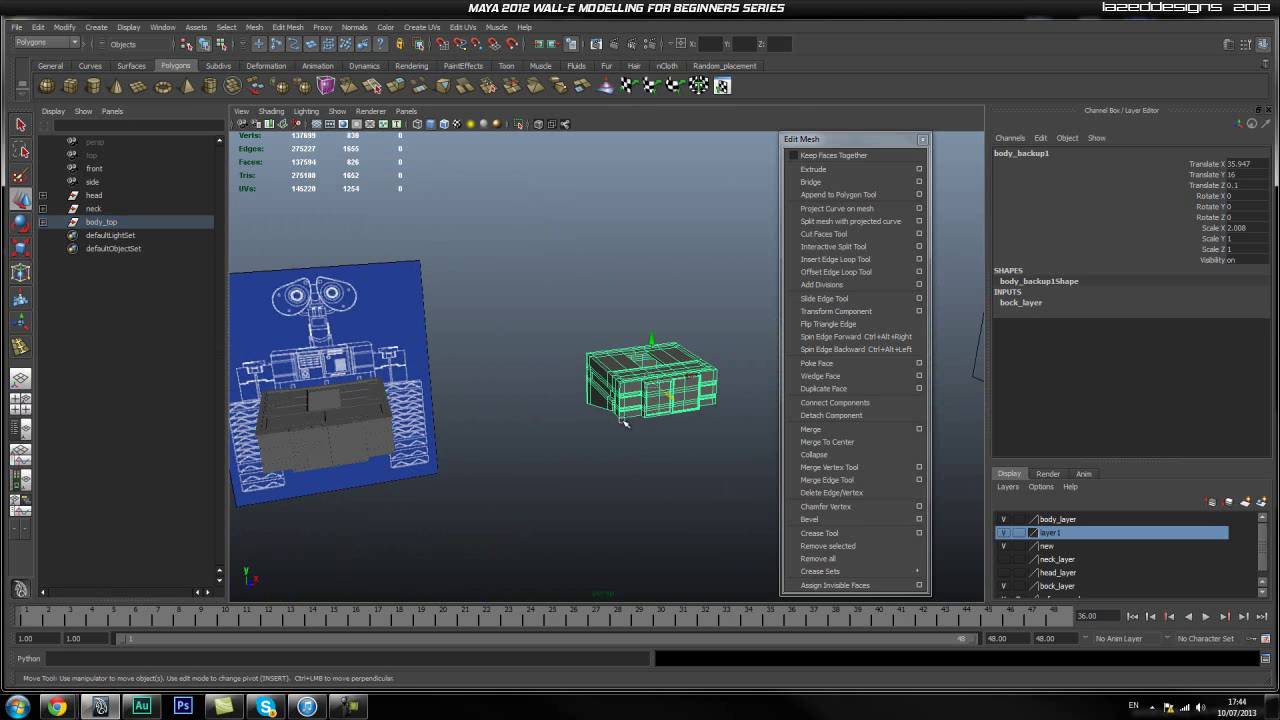
pyautogui.click(42, 221)
pyautogui.click(42, 342)
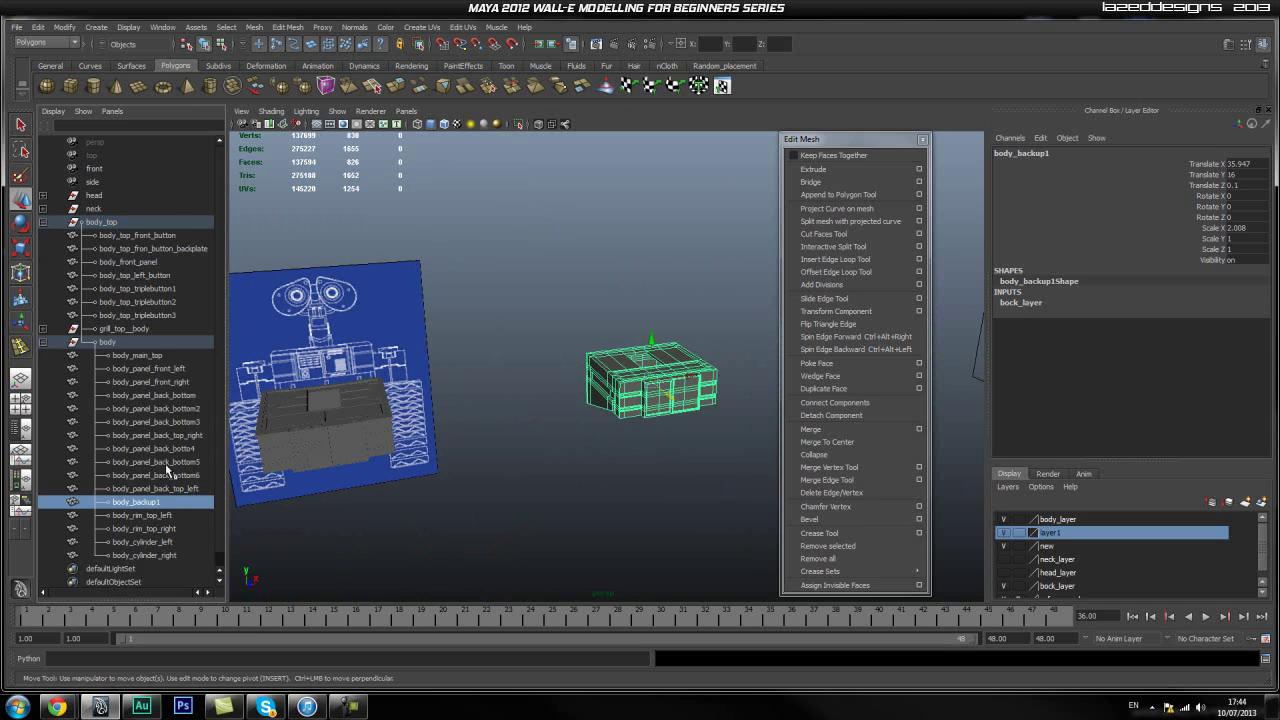
pyautogui.scroll(-1, 130, 490)
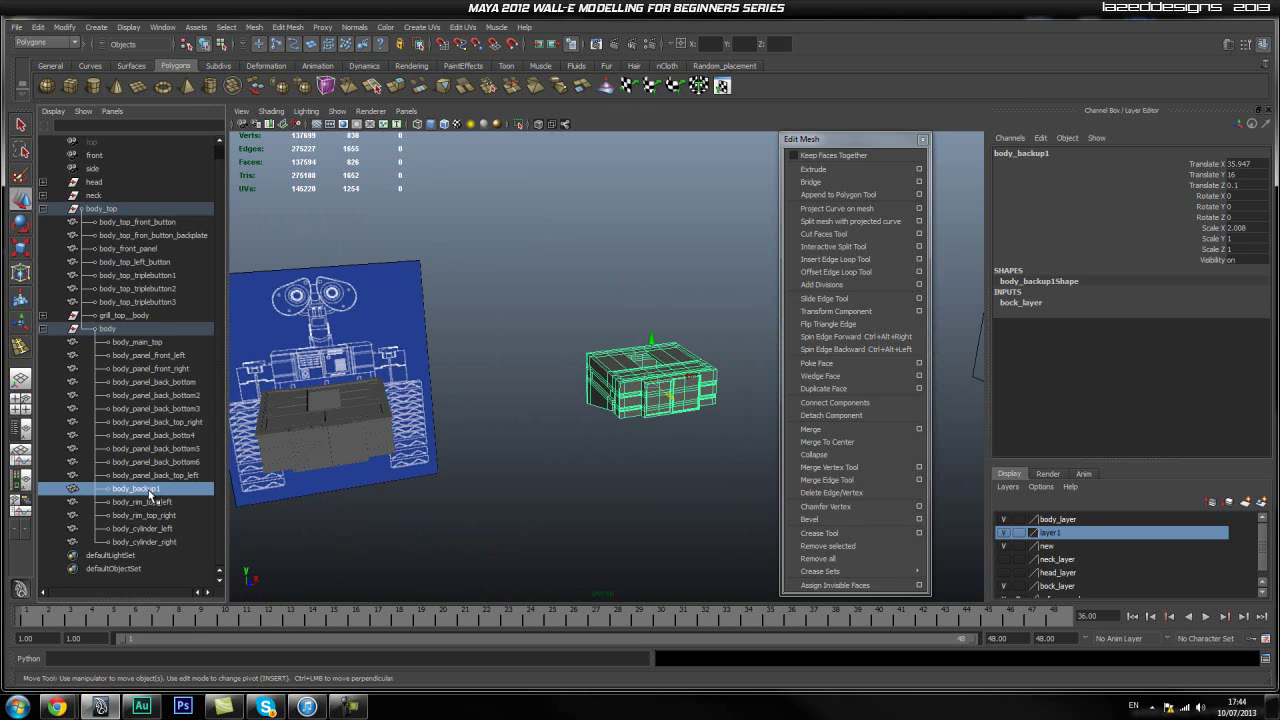
pyautogui.moveTo(153, 493); pyautogui.dragTo(149, 586, button='middle')
pyautogui.click(43, 329)
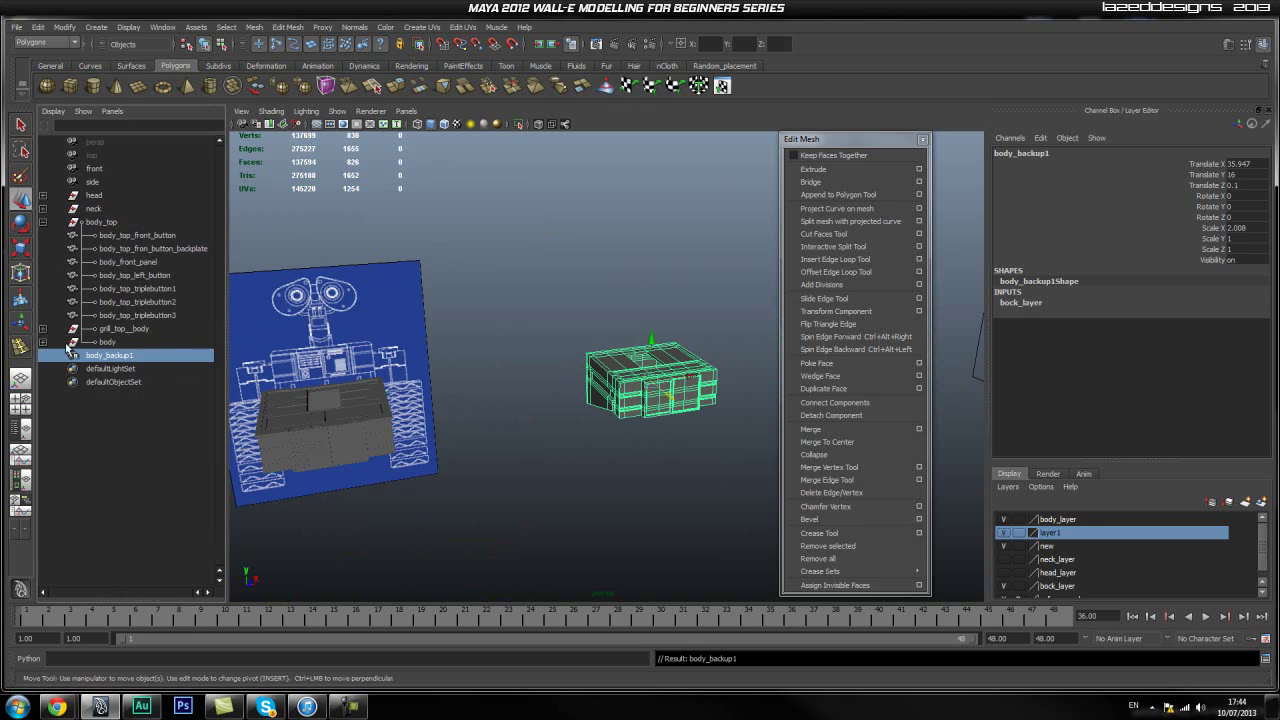
pyautogui.click(43, 221)
pyautogui.click(114, 374)
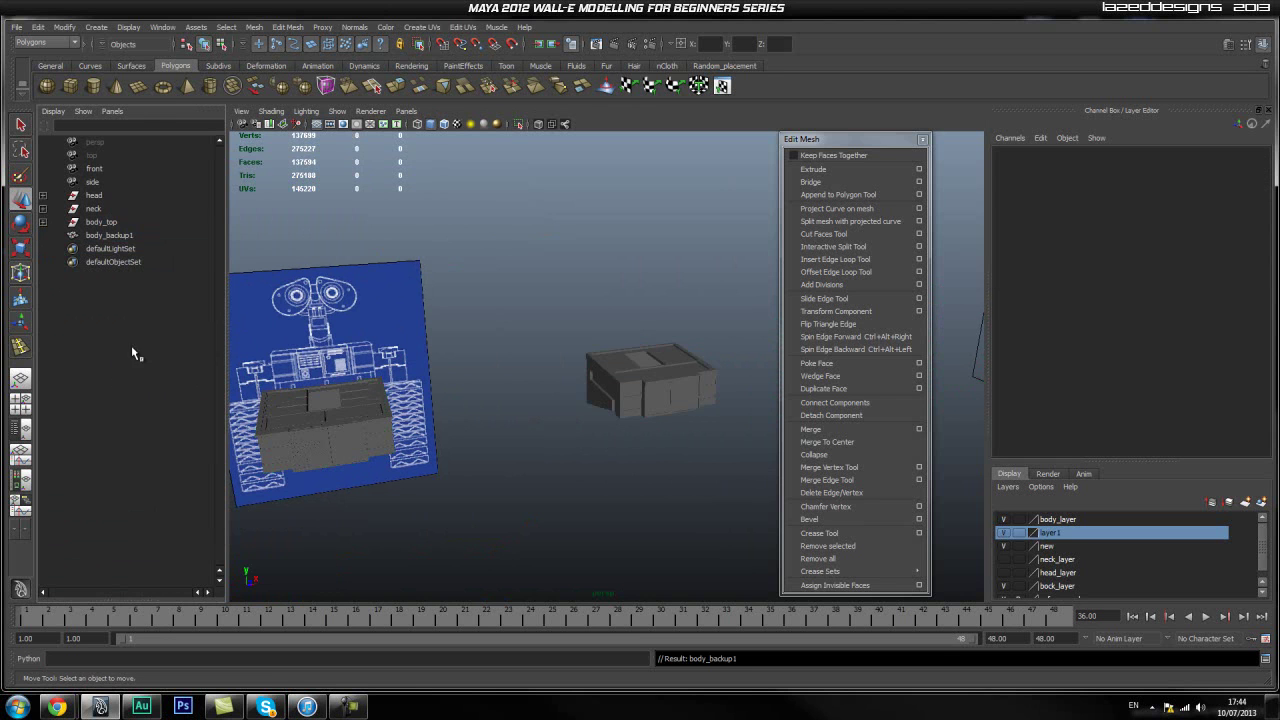
# Add the body_top group to the body_layer display layer
pyautogui.click(140, 236)
pyautogui.click(528, 441)
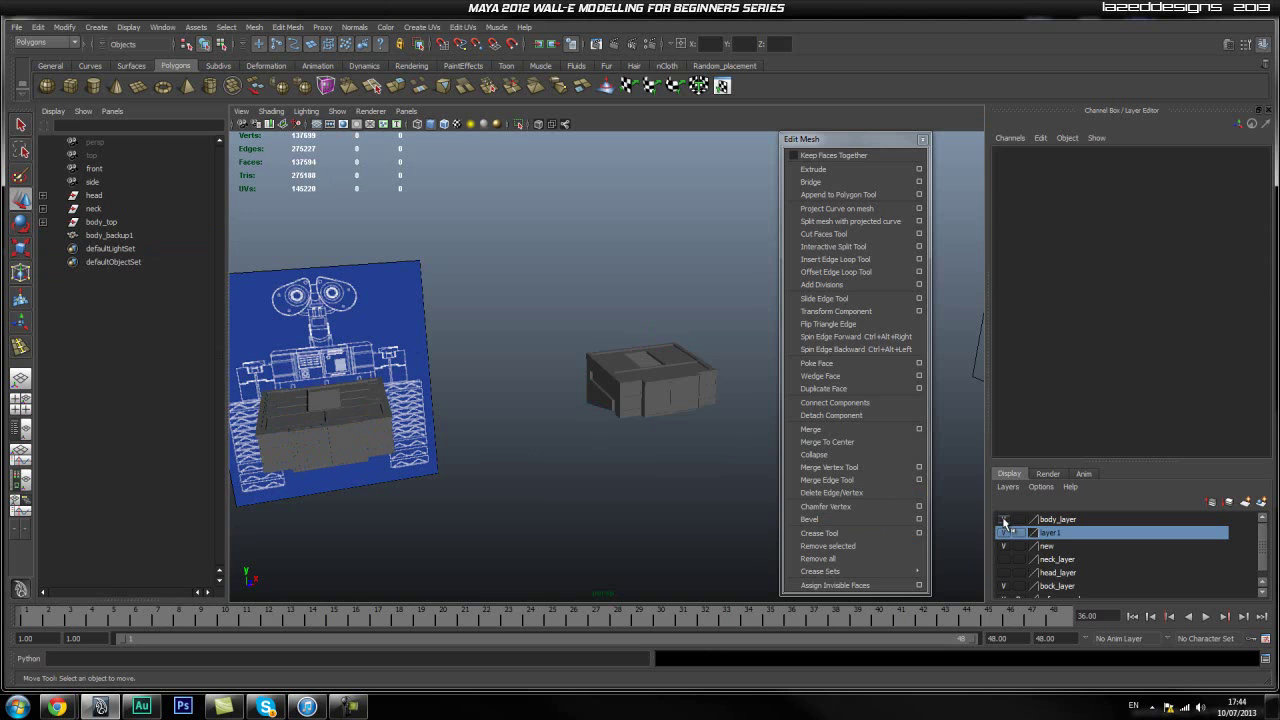
pyautogui.click(100, 222)
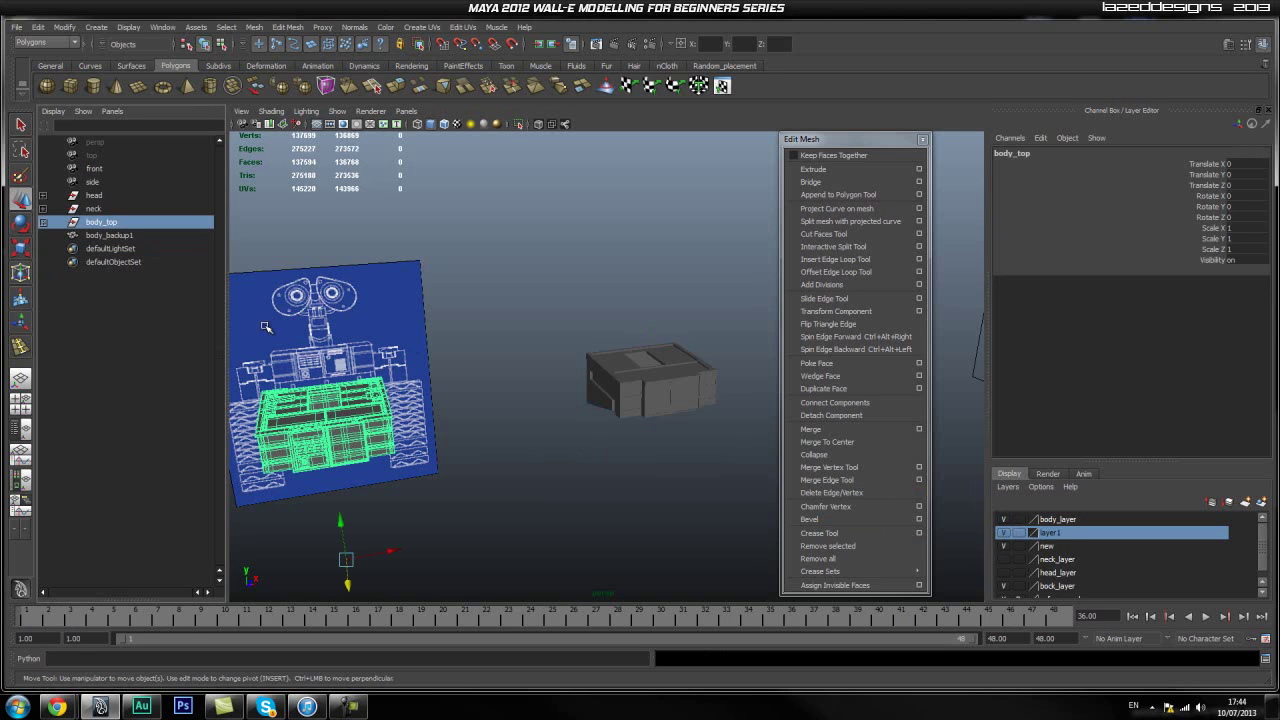
pyautogui.rightClick(1063, 521)
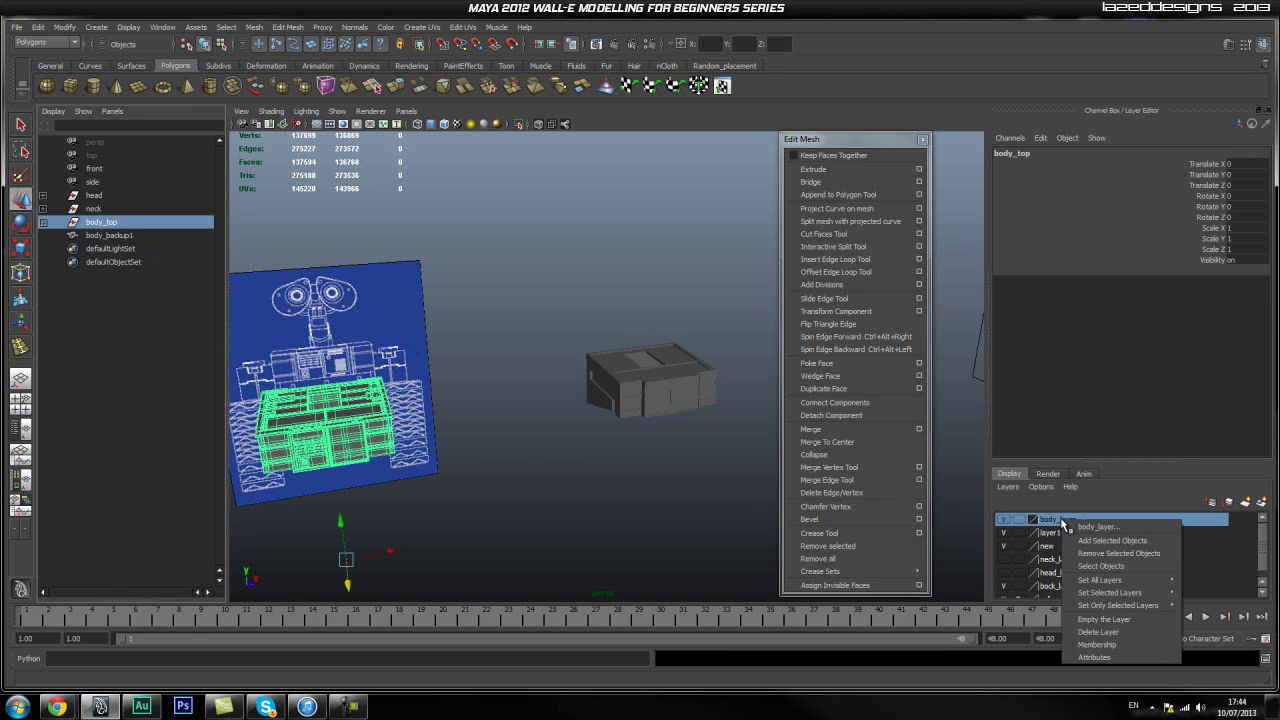
pyautogui.click(1115, 530)
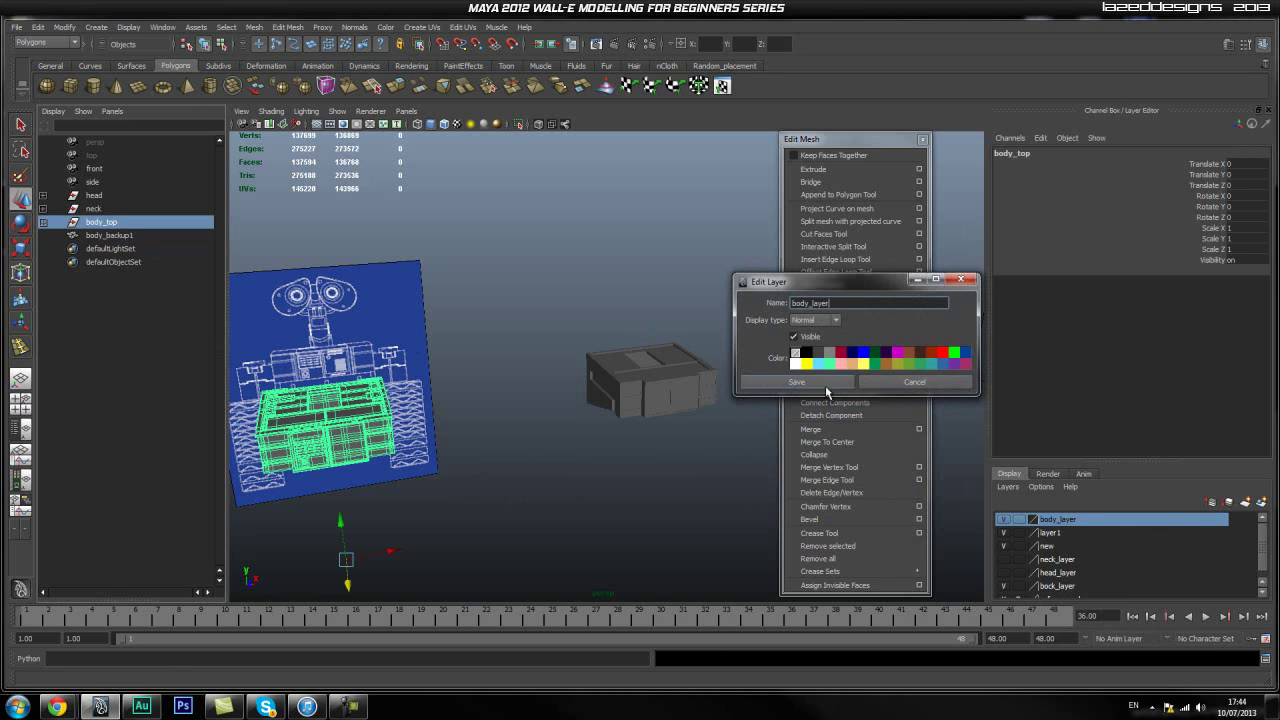
pyautogui.click(914, 382)
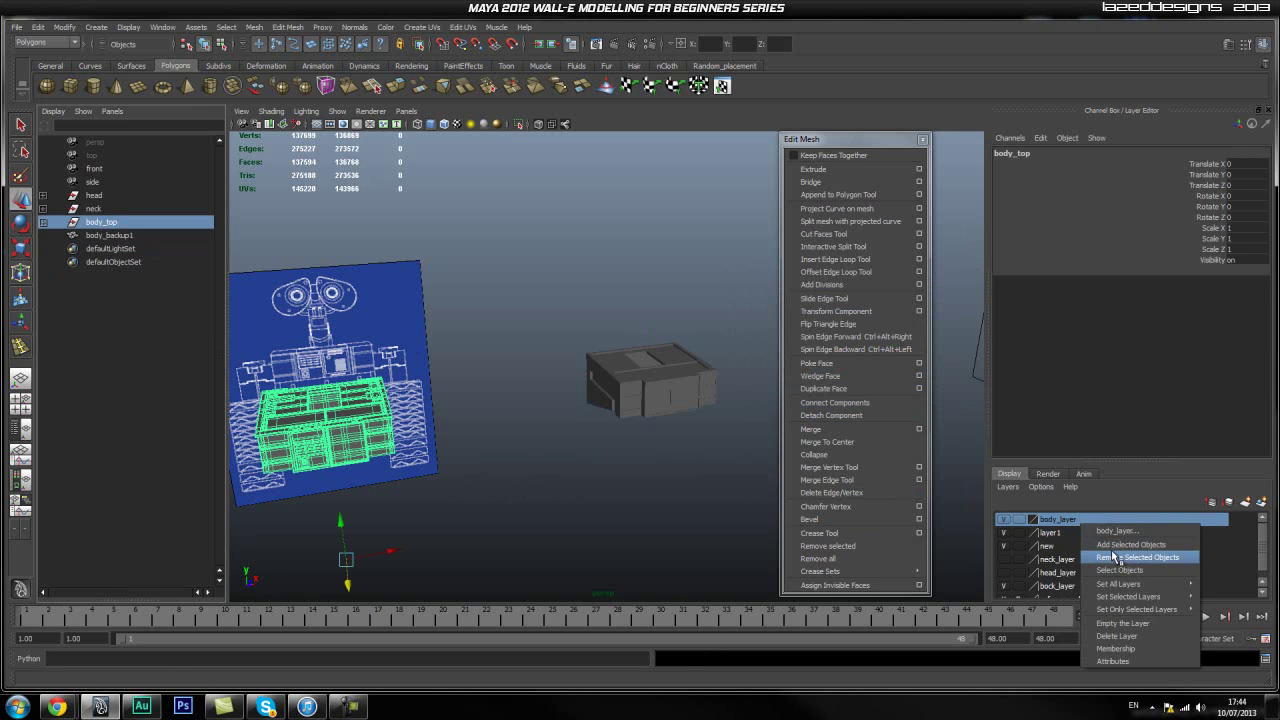
pyautogui.click(1125, 544)
# Delete the display layer named layer1
pyautogui.click(1080, 532)
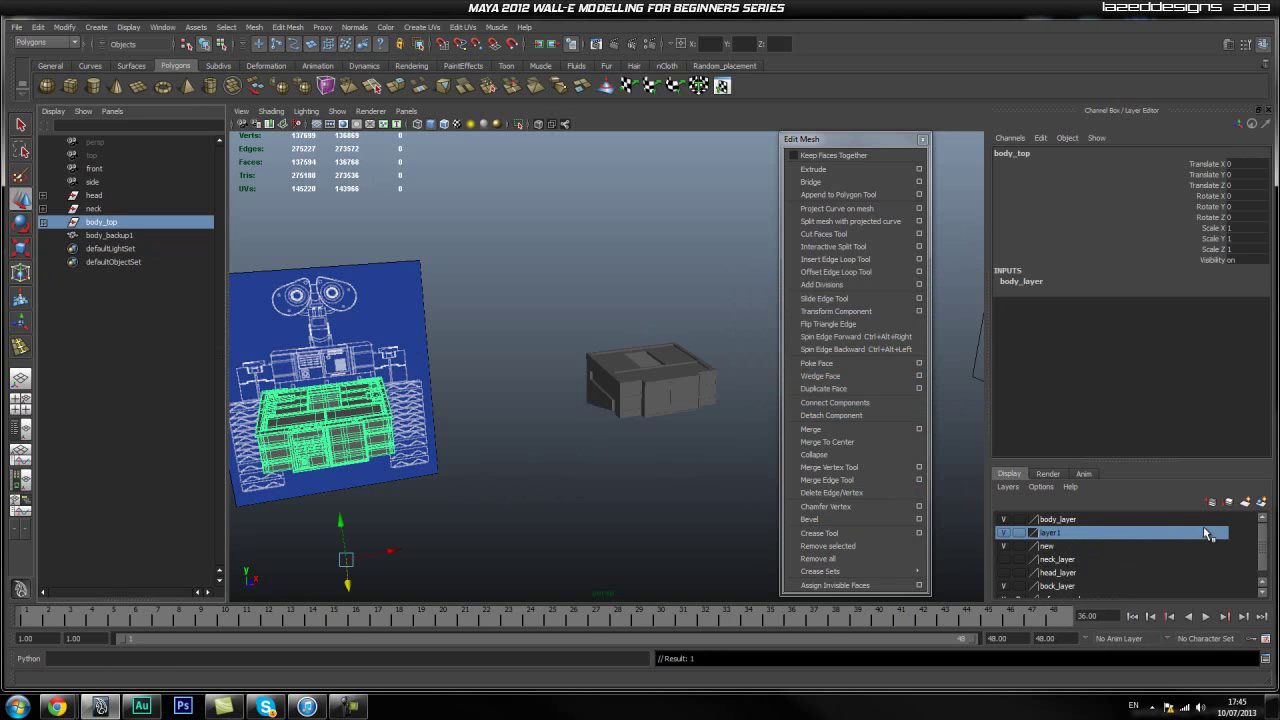
pyautogui.rightClick(1088, 542)
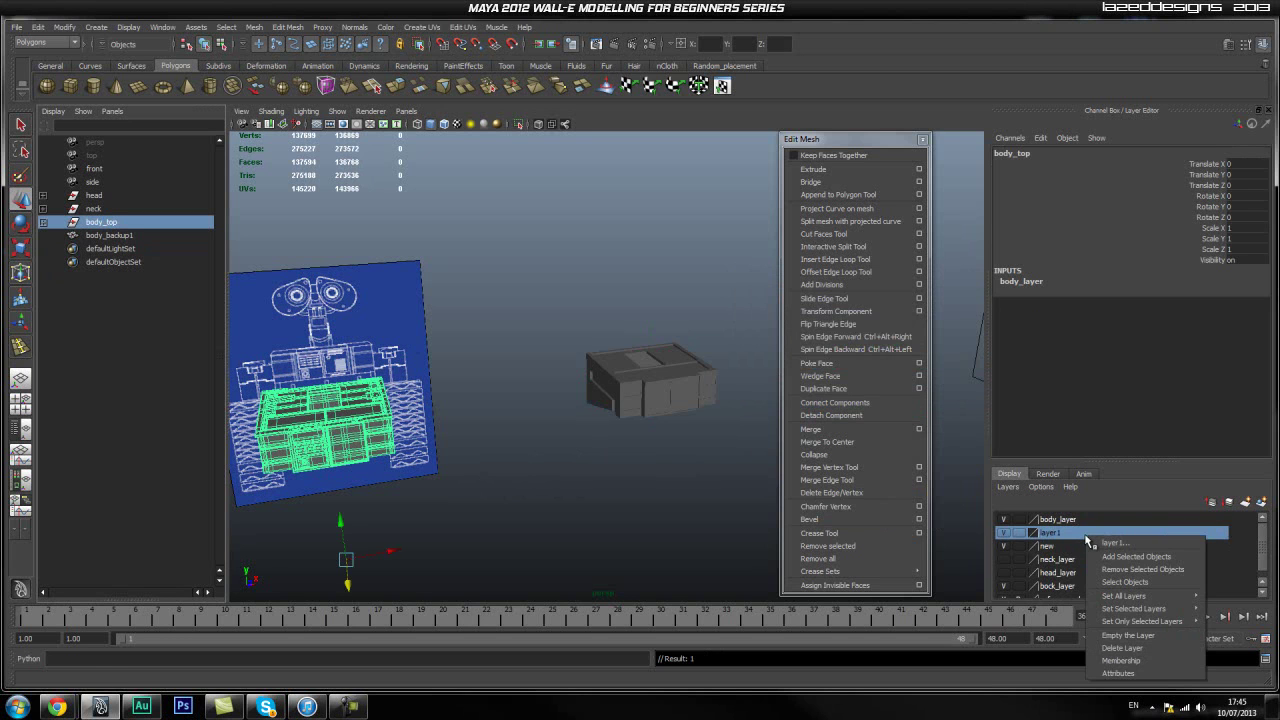
pyautogui.click(1112, 647)
pyautogui.rightClick(1067, 537)
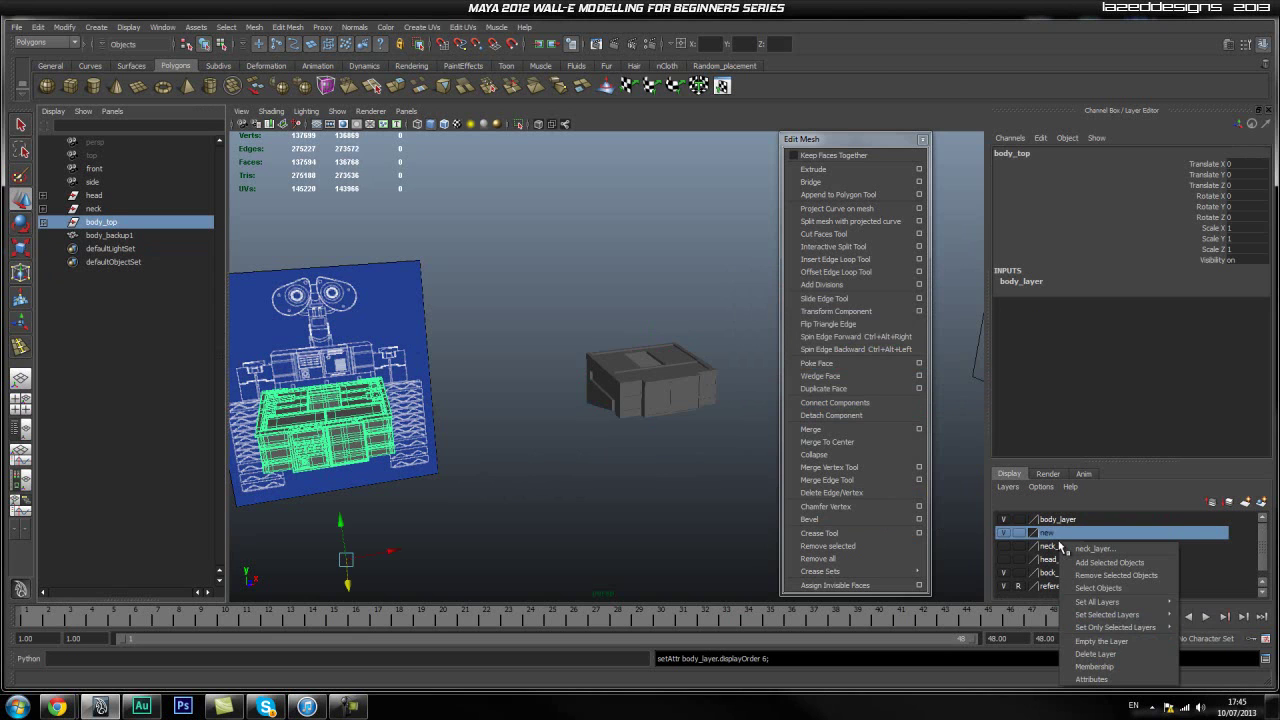
pyautogui.click(1112, 653)
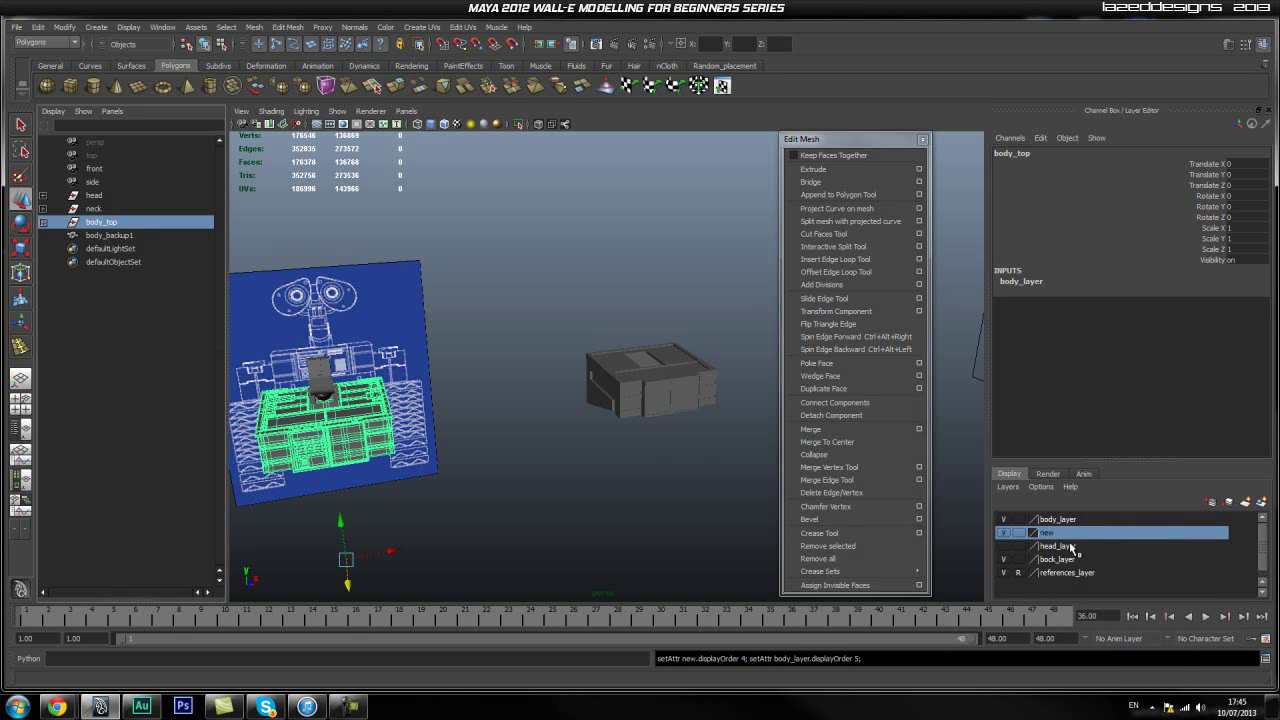
pyautogui.hotkey('ctrl', 'z')
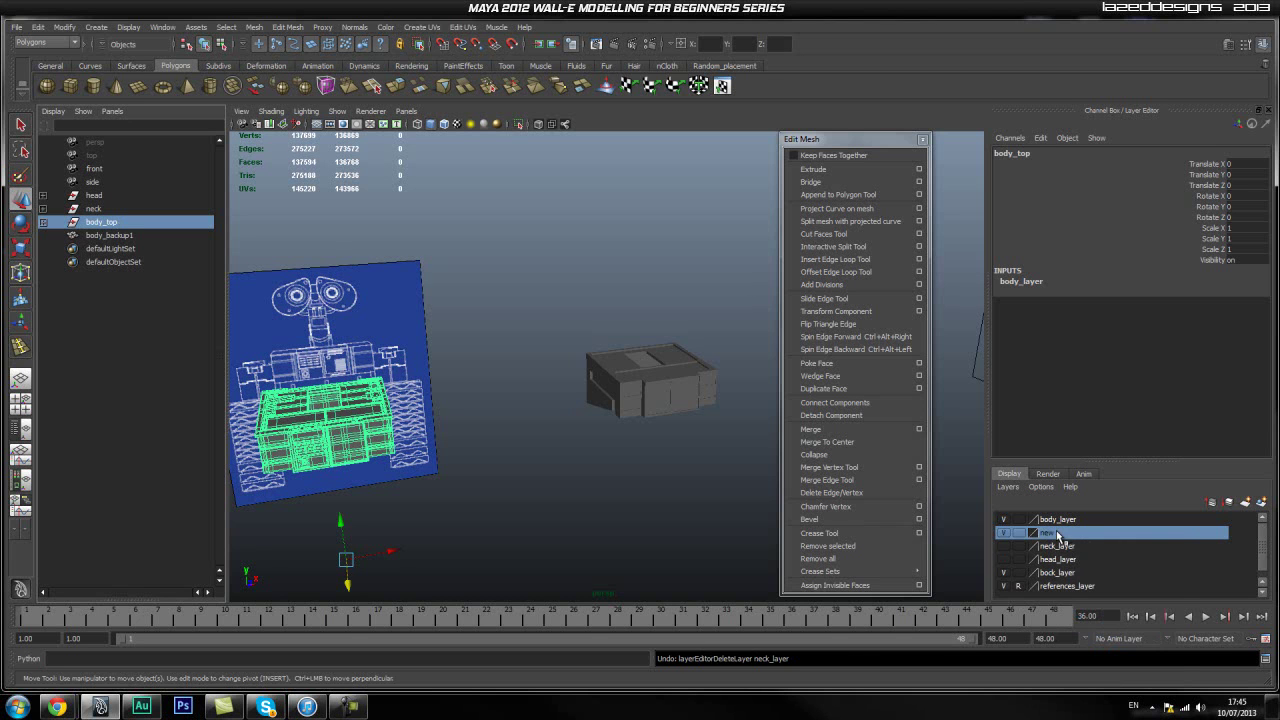
# Delete the empty display layer named new
pyautogui.rightClick(1066, 536)
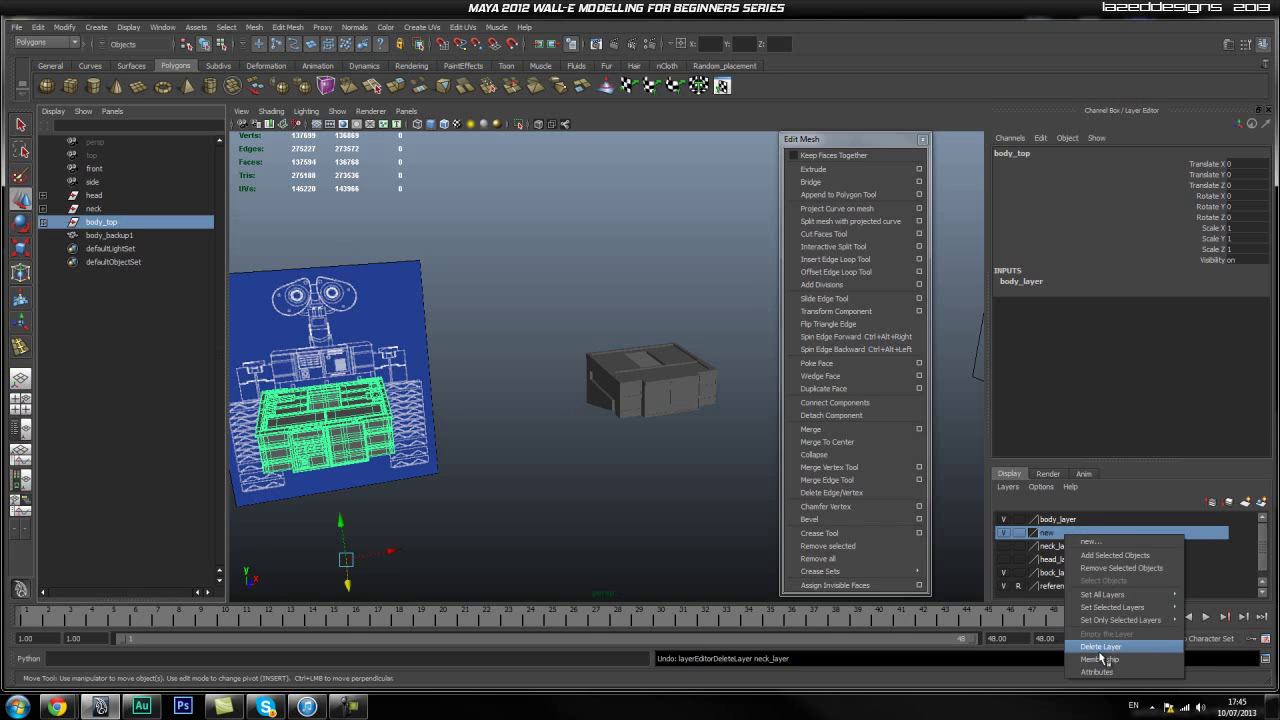
pyautogui.click(1101, 647)
pyautogui.click(1076, 547)
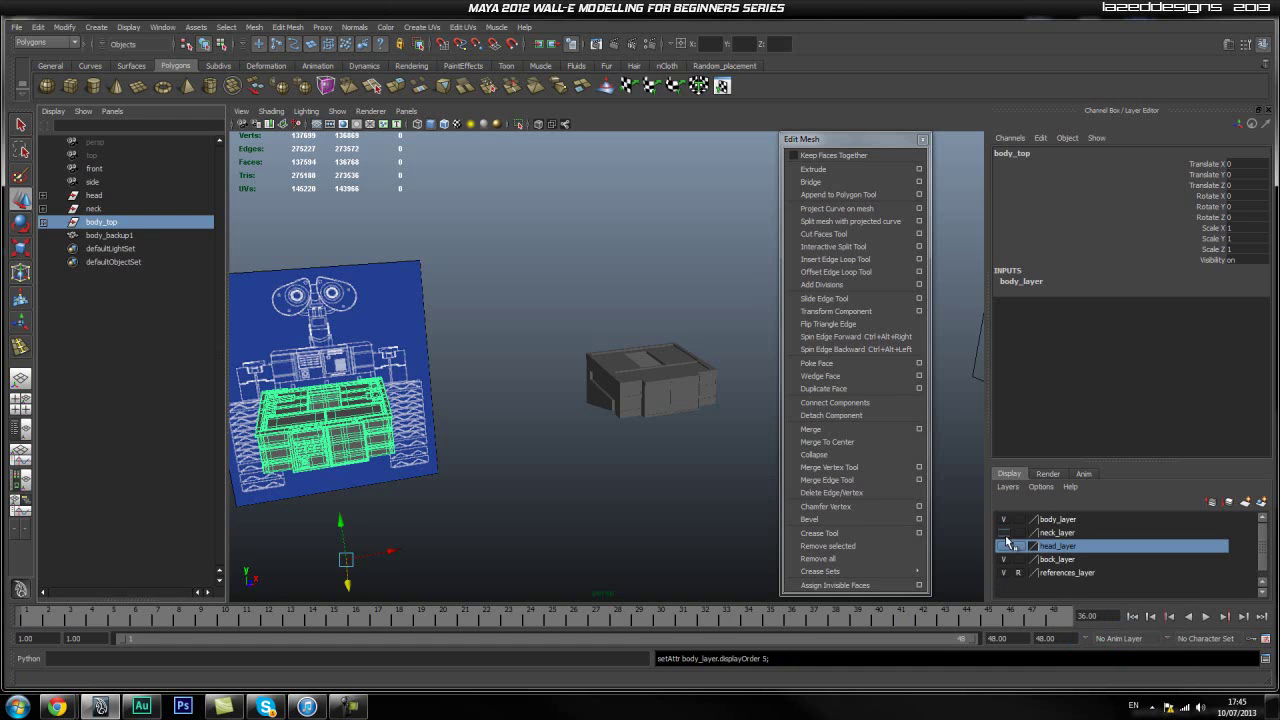
# Show the neck and head layers to examine the assembled model, and hide both layers again
pyautogui.click(1005, 533)
pyautogui.click(1005, 549)
pyautogui.click(486, 480)
pyautogui.keyDown('alt'); pyautogui.moveTo(520, 486); pyautogui.dragTo(563, 457); pyautogui.keyUp('alt')
pyautogui.keyDown('alt'); pyautogui.moveTo(563, 457); pyautogui.dragTo(487, 395, button='right'); pyautogui.keyUp('alt')
pyautogui.moveTo(584, 472)
pyautogui.keyDown('alt'); pyautogui.mouseDown()
pyautogui.moveTo(651, 500)
pyautogui.moveTo(581, 491)
pyautogui.mouseUp(); pyautogui.keyUp('alt')
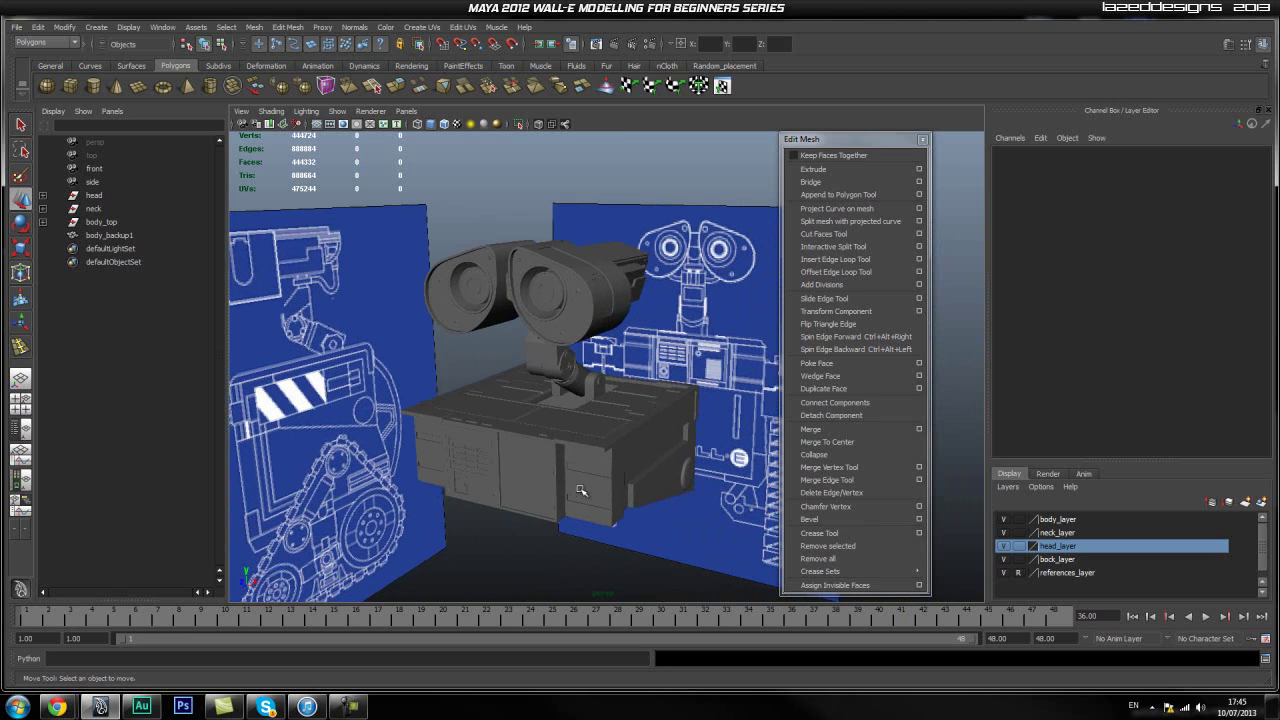
pyautogui.click(1003, 547)
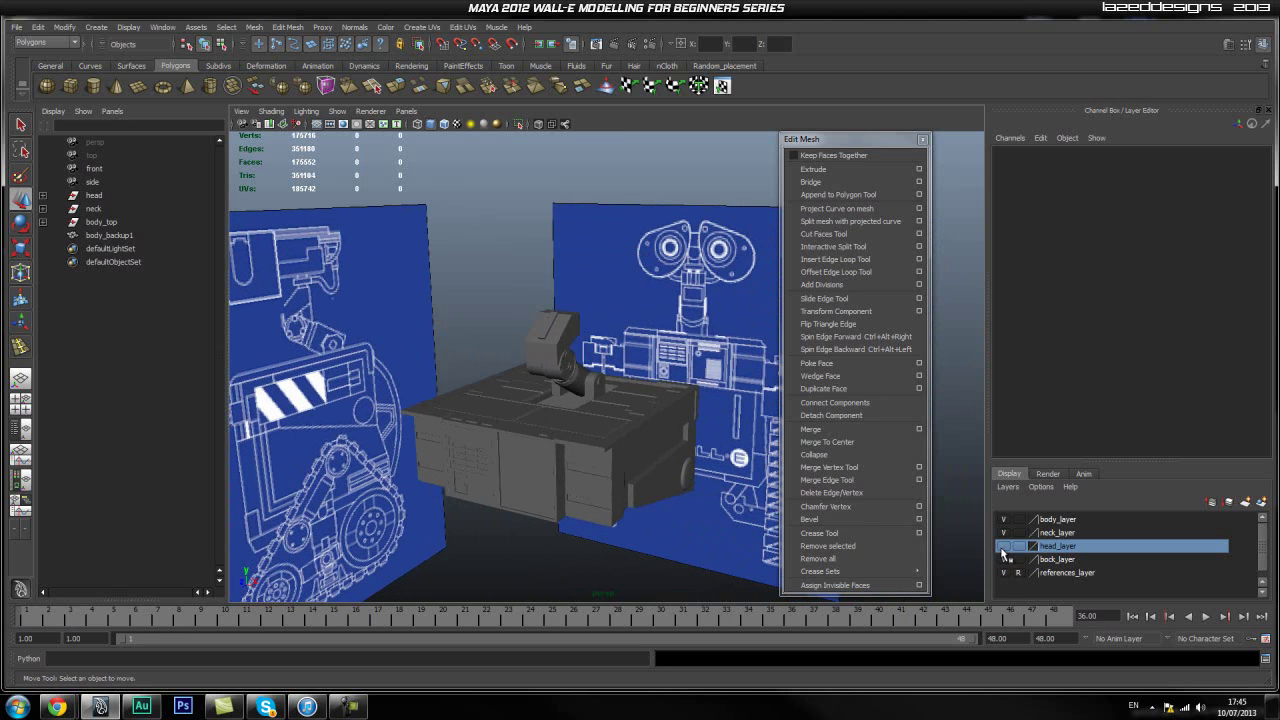
pyautogui.click(1004, 533)
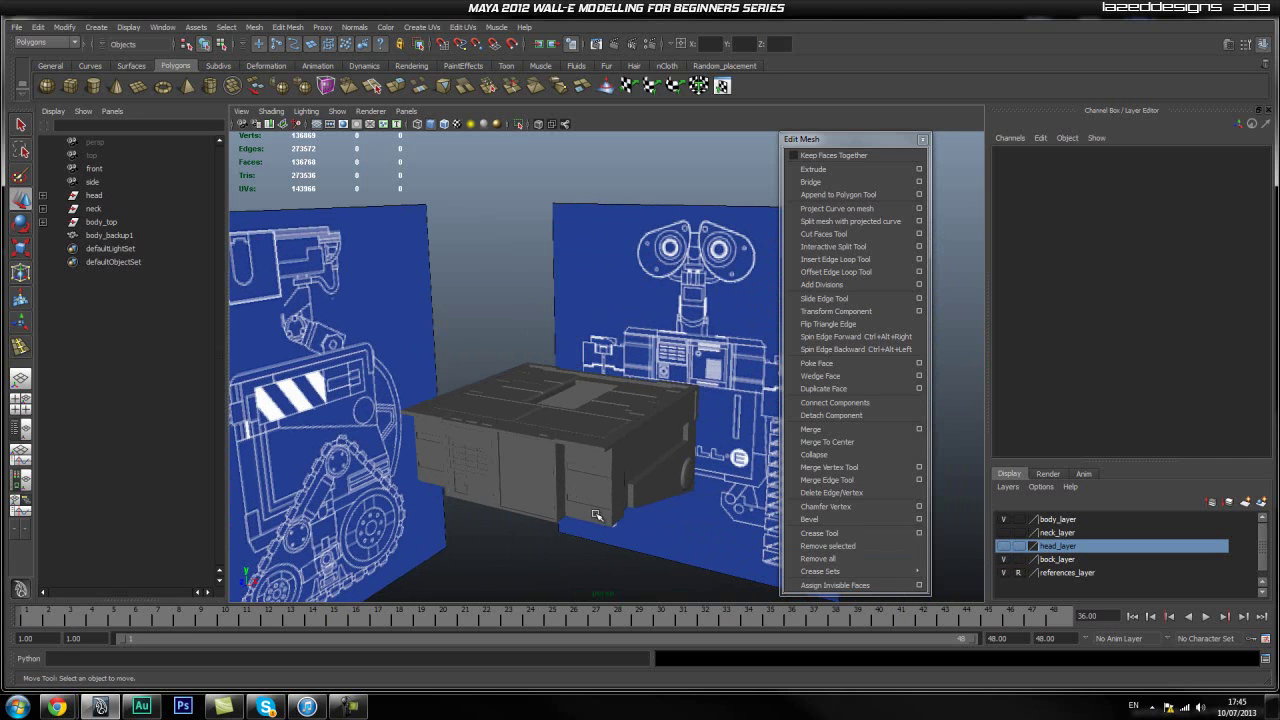
# Frame the backup body mesh, body_backup1, in the view and move the floating Edit Mesh window clear of it
pyautogui.keyDown('alt'); pyautogui.moveTo(577, 530); pyautogui.dragTo(560, 507); pyautogui.keyUp('alt')
pyautogui.click(567, 584)
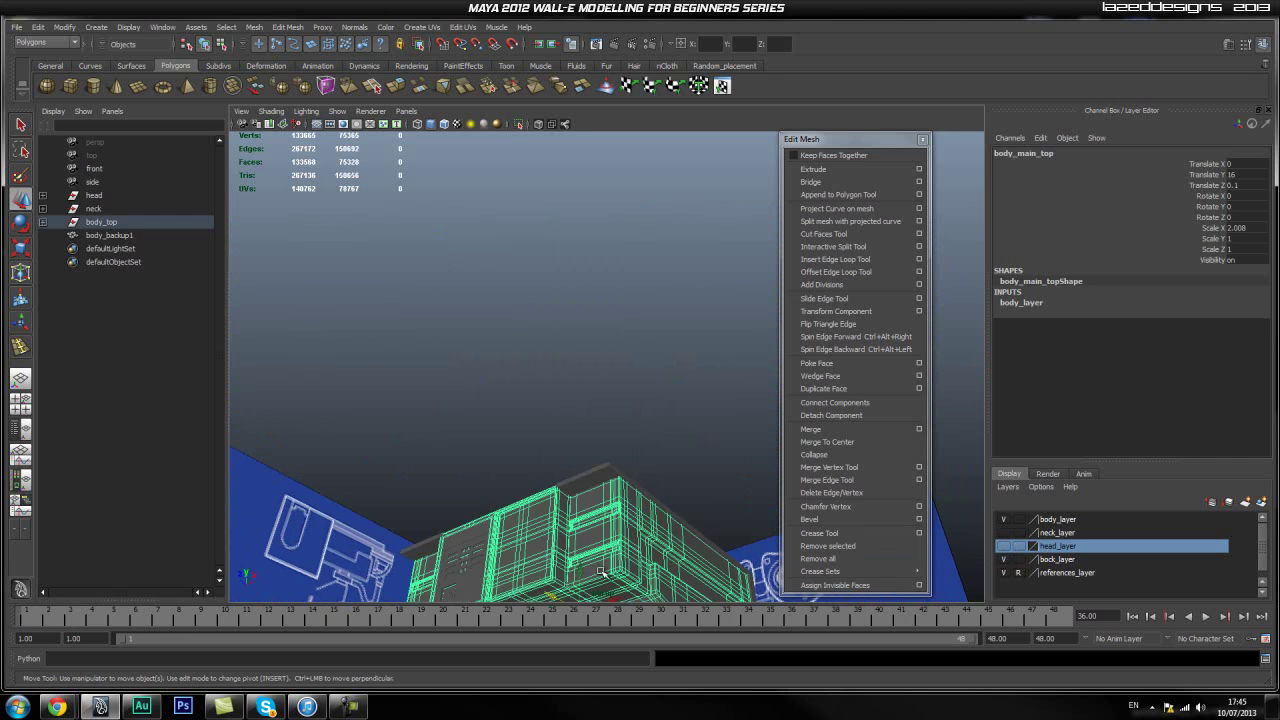
pyautogui.scroll(-2, 594, 575)
pyautogui.keyDown('alt'); pyautogui.moveTo(666, 571); pyautogui.dragTo(428, 545); pyautogui.keyUp('alt')
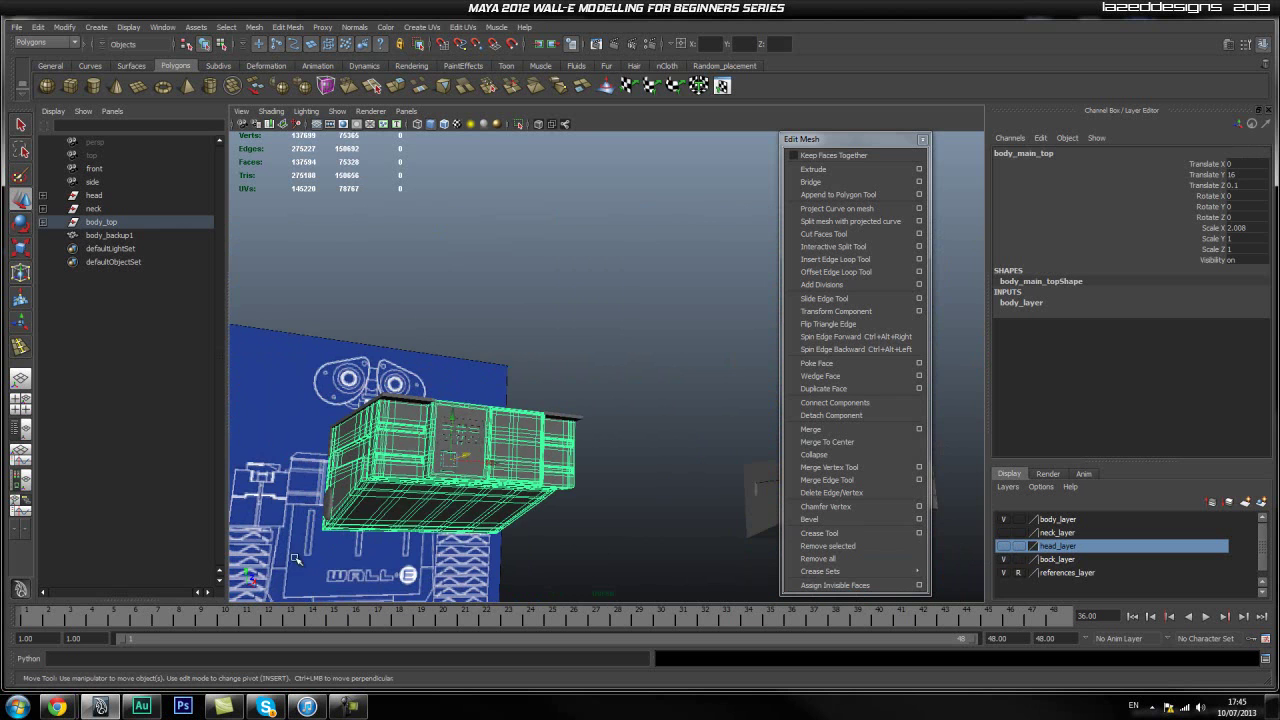
pyautogui.click(746, 502)
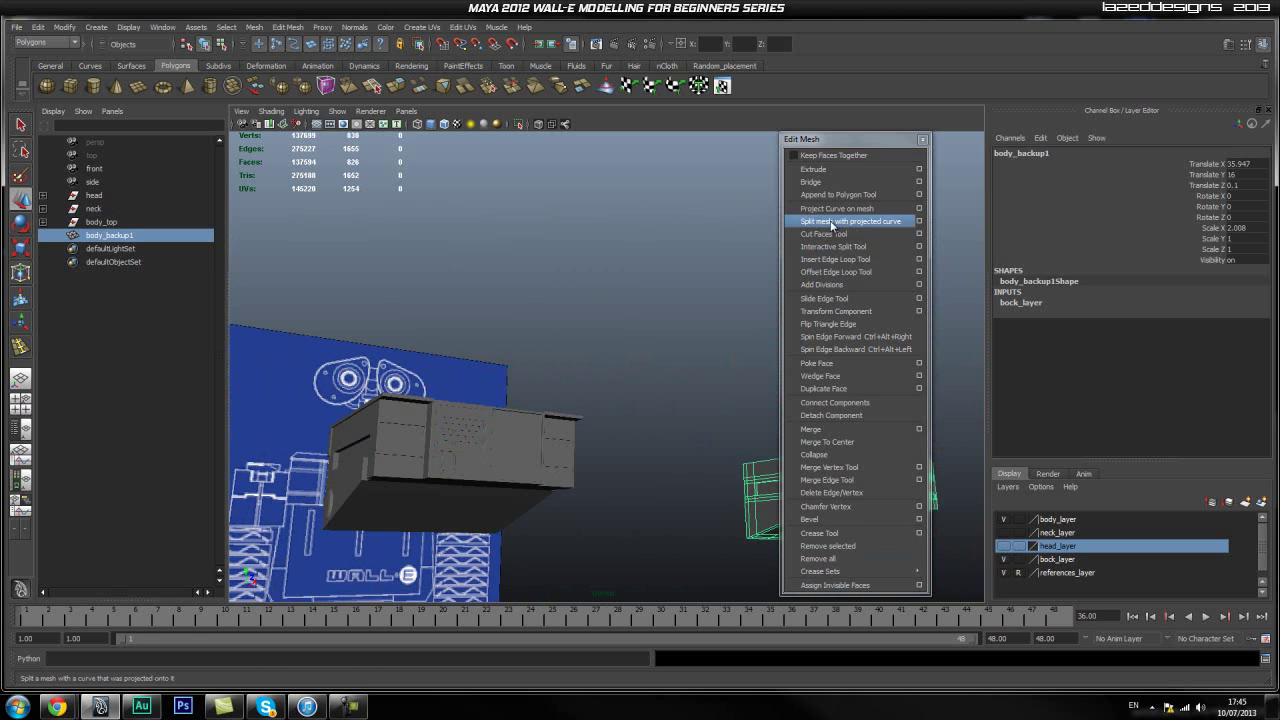
pyautogui.moveTo(869, 137); pyautogui.dragTo(953, 136)
pyautogui.press('f')
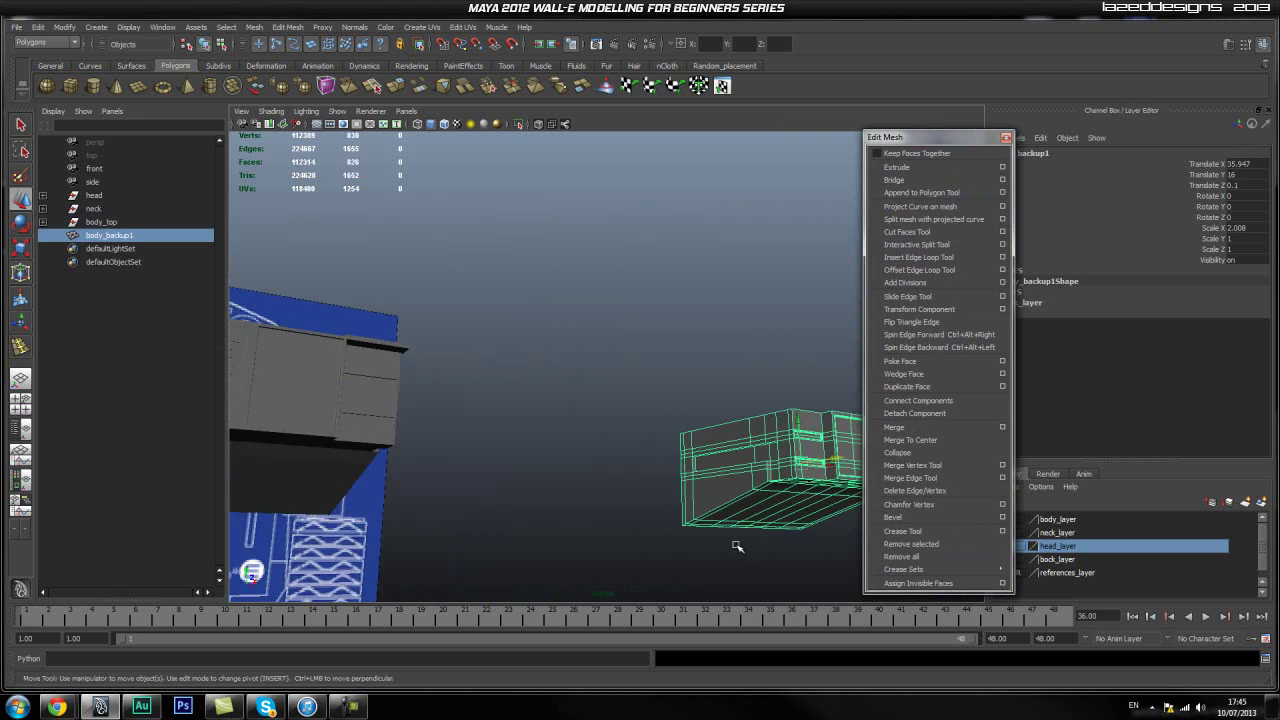
# Duplicate the backup body mesh and move the copy straight up above the original
pyautogui.scroll(-3, 710, 465)
pyautogui.moveTo(746, 444)
pyautogui.keyDown('alt'); pyautogui.mouseDown()
pyautogui.moveTo(710, 465)
pyautogui.moveTo(706, 443)
pyautogui.moveTo(722, 437)
pyautogui.mouseUp(); pyautogui.keyUp('alt')
pyautogui.hotkey('ctrl', 'd')
pyautogui.moveTo(606, 304); pyautogui.dragTo(608, 150)
pyautogui.click(662, 458)
# Select all faces on the underside of the lower backup mesh, body_backup1, row by row, and extract them
pyautogui.click(622, 387)
pyautogui.keyDown('alt'); pyautogui.moveTo(607, 461); pyautogui.dragTo(566, 386); pyautogui.keyUp('alt')
pyautogui.scroll(6, 600, 440)
pyautogui.moveTo(640, 400)
pyautogui.keyDown('alt'); pyautogui.mouseDown()
pyautogui.moveTo(620, 400)
pyautogui.moveTo(715, 386)
pyautogui.moveTo(684, 398)
pyautogui.moveTo(641, 390)
pyautogui.mouseUp(); pyautogui.keyUp('alt')
pyautogui.moveTo(641, 390); pyautogui.dragTo(630, 414, button='right')
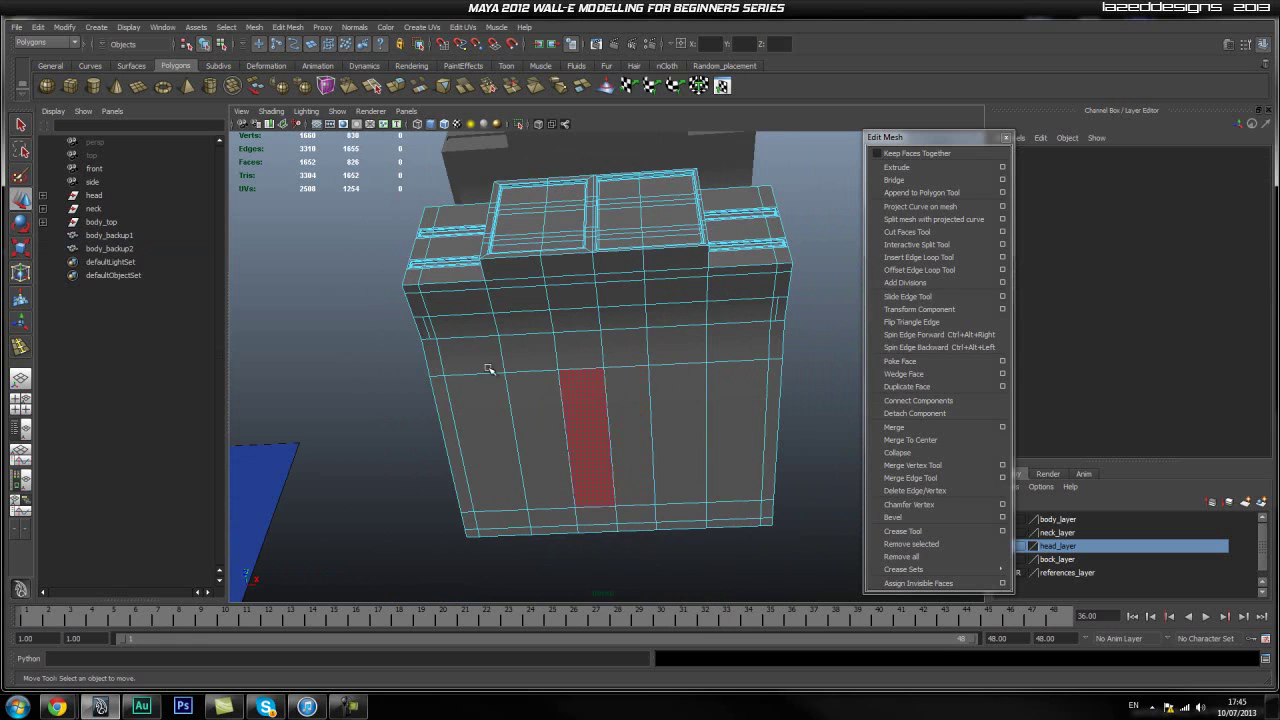
pyautogui.click(536, 273)
pyautogui.keyDown('shift'); pyautogui.click(587, 267); pyautogui.keyUp('shift')
pyautogui.keyDown('shift'); pyautogui.click(623, 263); pyautogui.keyUp('shift')
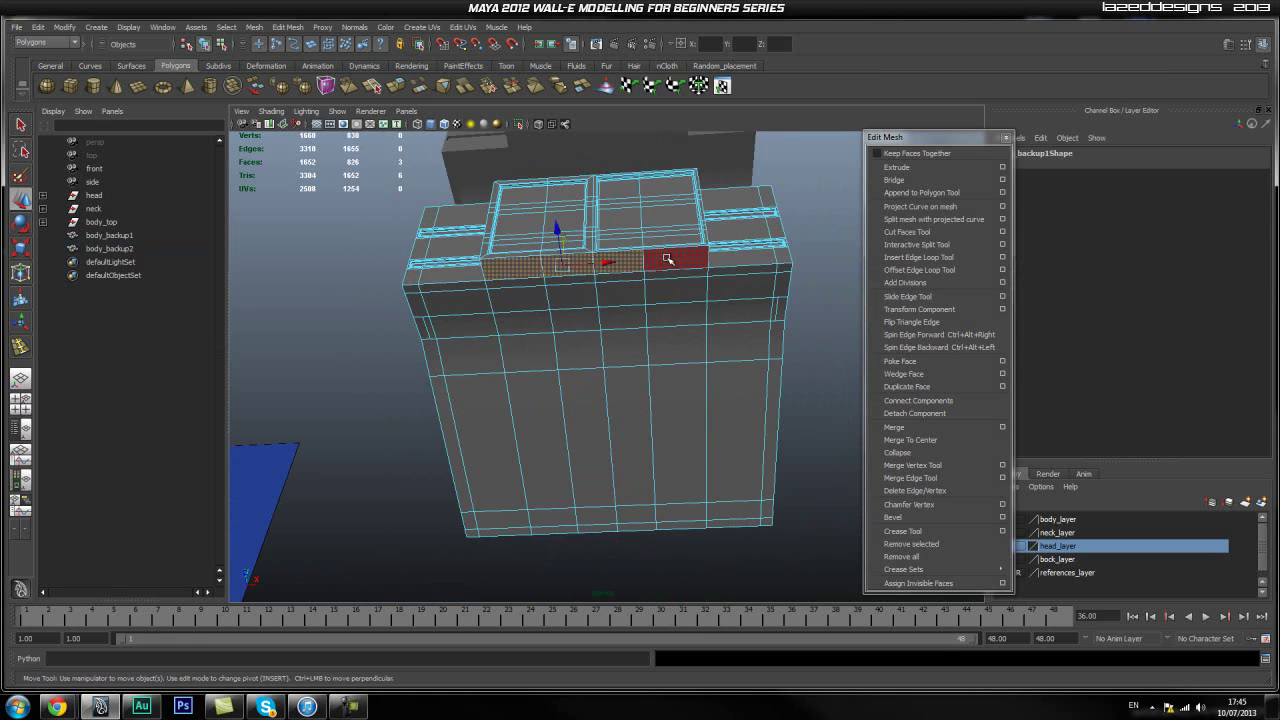
pyautogui.keyDown('shift'); pyautogui.click(669, 261); pyautogui.keyUp('shift')
pyautogui.press('q')
pyautogui.keyDown('shift'); pyautogui.click(786, 274); pyautogui.keyUp('shift')
pyautogui.keyDown('shift'); pyautogui.click(749, 289); pyautogui.keyUp('shift')
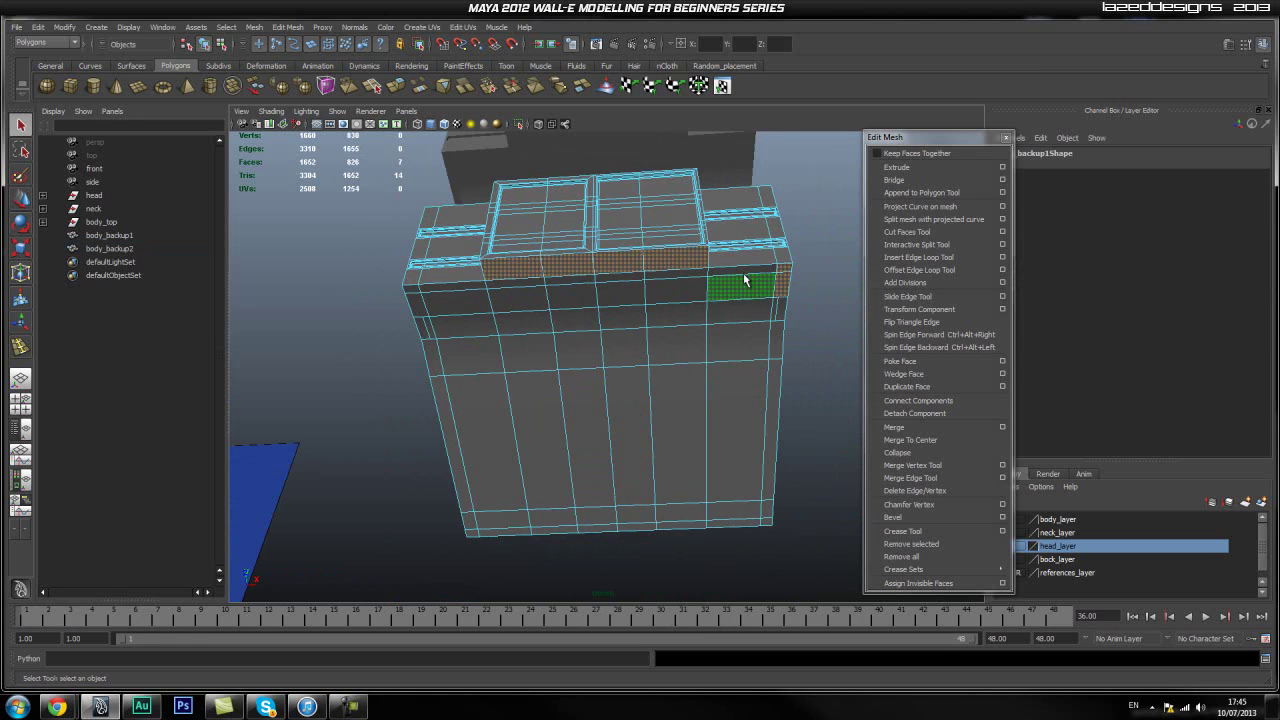
pyautogui.keyDown('shift'); pyautogui.click(637, 302); pyautogui.keyUp('shift')
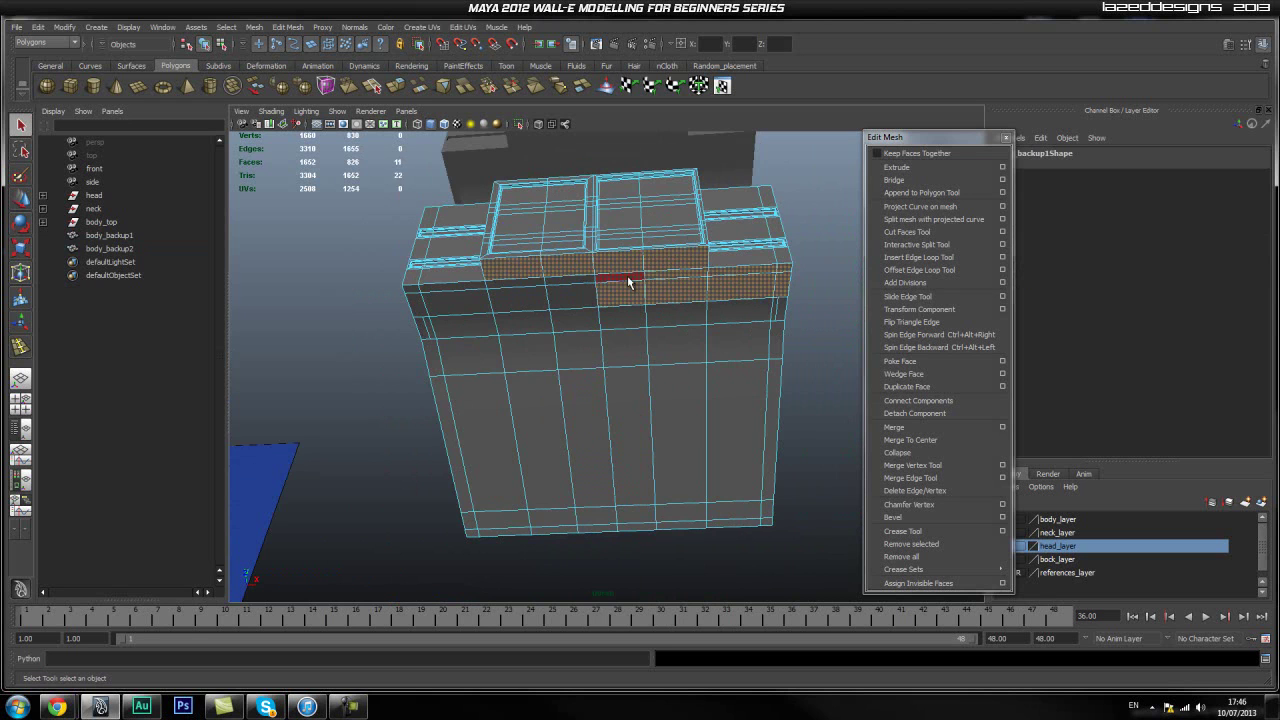
pyautogui.keyDown('shift'); pyautogui.click(573, 292); pyautogui.keyUp('shift')
pyautogui.keyDown('shift'); pyautogui.click(518, 293); pyautogui.keyUp('shift')
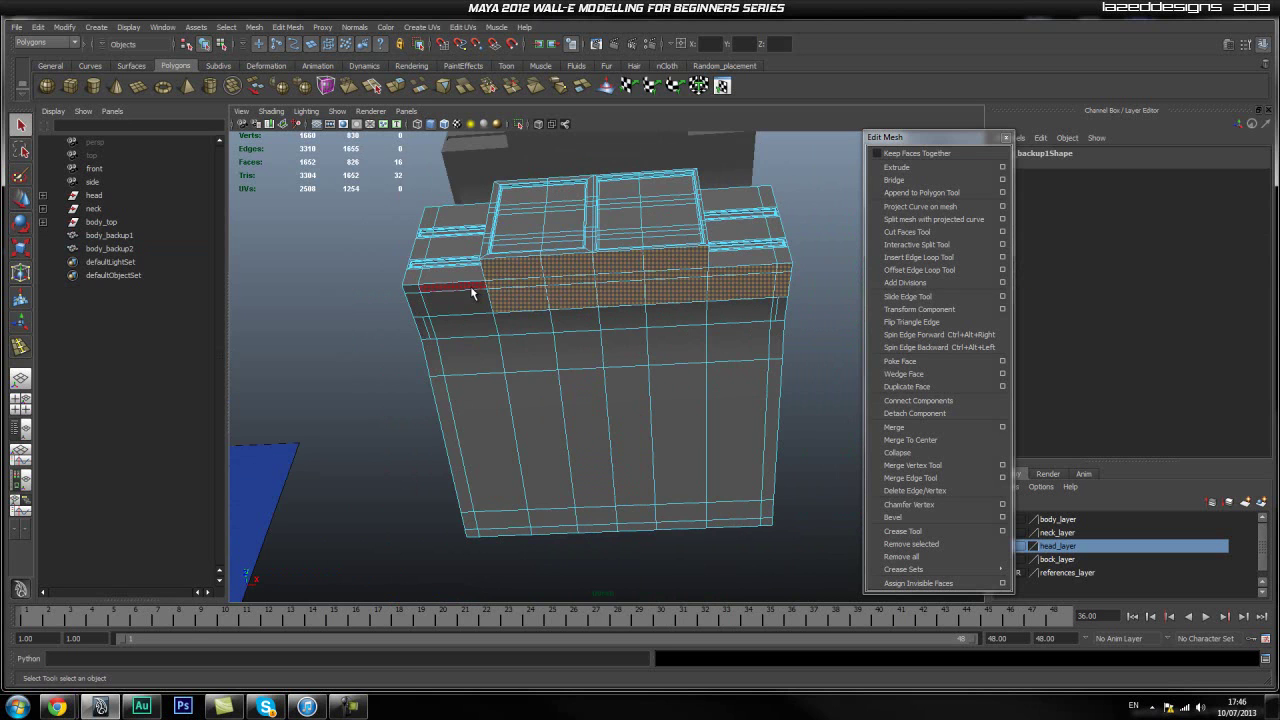
pyautogui.keyDown('shift'); pyautogui.click(473, 291); pyautogui.keyUp('shift')
pyautogui.keyDown('shift'); pyautogui.click(418, 302); pyautogui.keyUp('shift')
pyautogui.keyDown('shift'); pyautogui.click(471, 325); pyautogui.keyUp('shift')
pyautogui.keyDown('shift'); pyautogui.click(522, 320); pyautogui.keyUp('shift')
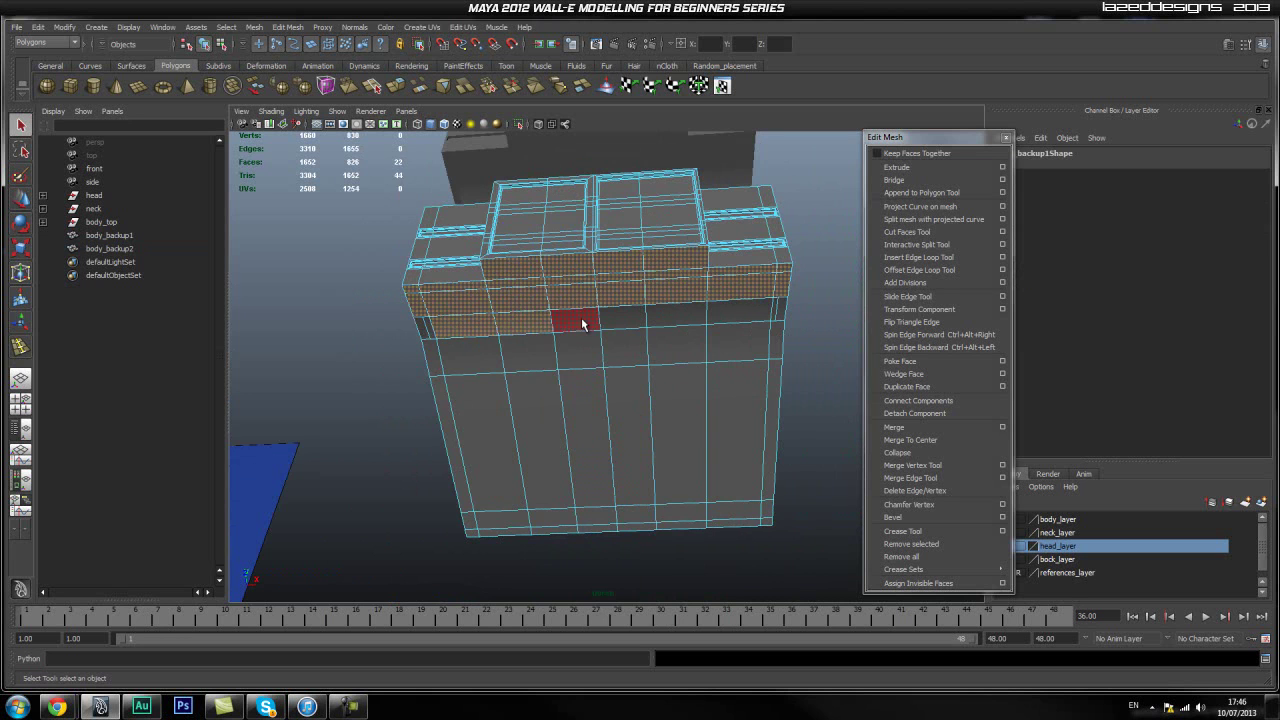
pyautogui.keyDown('shift'); pyautogui.click(581, 317); pyautogui.keyUp('shift')
pyautogui.keyDown('shift'); pyautogui.click(624, 318); pyautogui.keyUp('shift')
pyautogui.keyDown('shift'); pyautogui.click(737, 320); pyautogui.keyUp('shift')
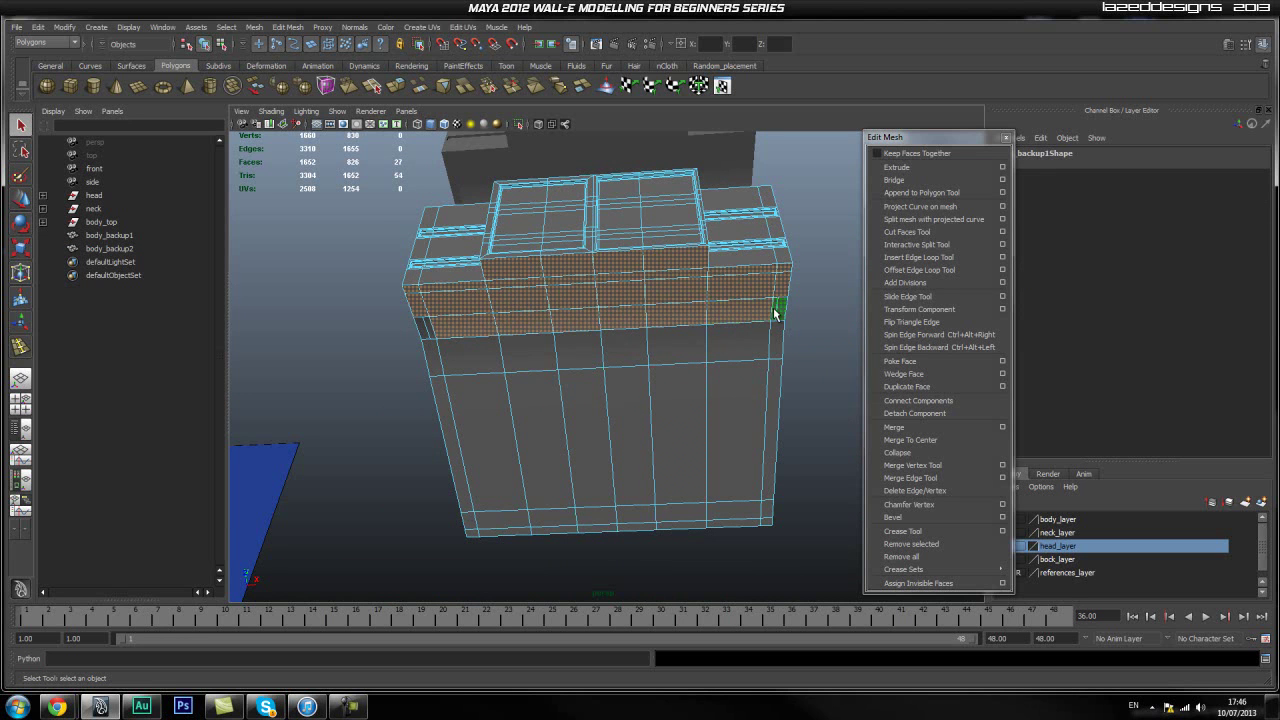
pyautogui.keyDown('shift'); pyautogui.click(428, 332); pyautogui.keyUp('shift')
pyautogui.keyDown('shift'); pyautogui.click(442, 360); pyautogui.keyUp('shift')
pyautogui.keyDown('shift'); pyautogui.click(484, 356); pyautogui.keyUp('shift')
pyautogui.keyDown('shift'); pyautogui.click(530, 353); pyautogui.keyUp('shift')
pyautogui.keyDown('shift'); pyautogui.click(578, 350); pyautogui.keyUp('shift')
pyautogui.keyDown('shift'); pyautogui.click(626, 350); pyautogui.keyUp('shift')
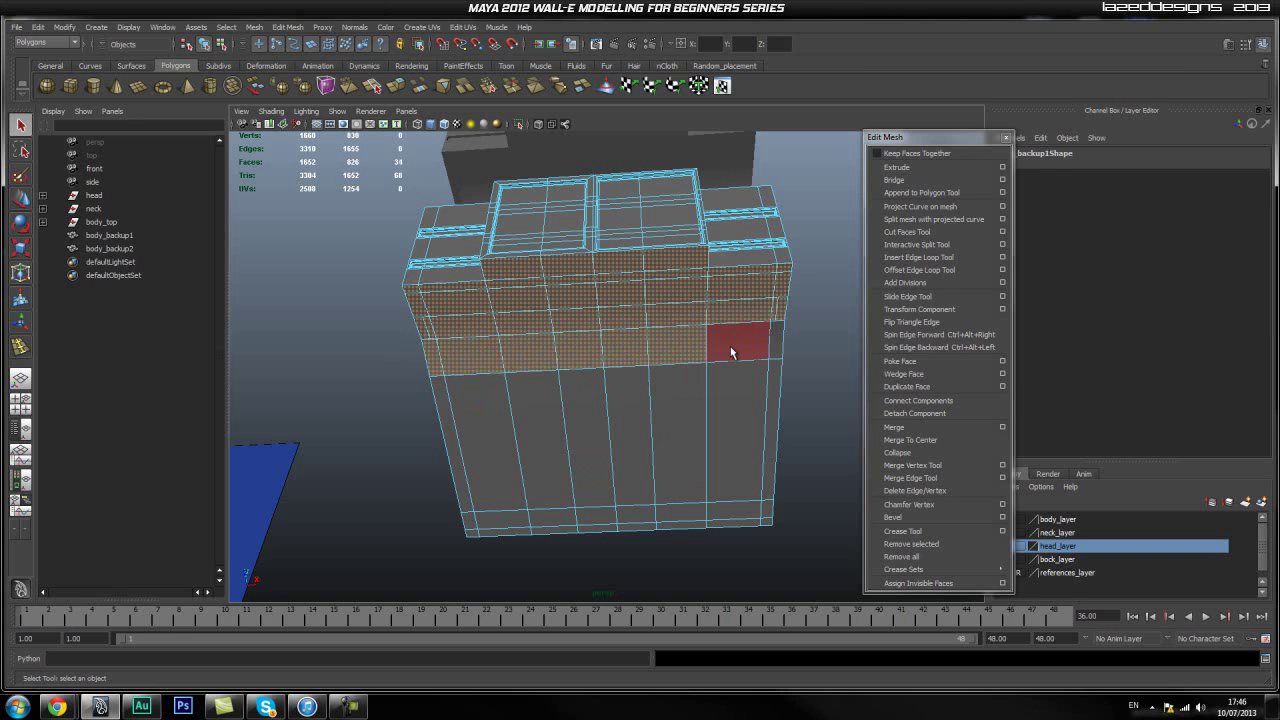
pyautogui.keyDown('shift'); pyautogui.click(776, 342); pyautogui.keyUp('shift')
pyautogui.keyDown('shift'); pyautogui.click(777, 420); pyautogui.keyUp('shift')
pyautogui.keyDown('shift'); pyautogui.click(737, 430); pyautogui.keyUp('shift')
pyautogui.keyDown('shift'); pyautogui.click(680, 430); pyautogui.keyUp('shift')
pyautogui.keyDown('shift'); pyautogui.click(628, 435); pyautogui.keyUp('shift')
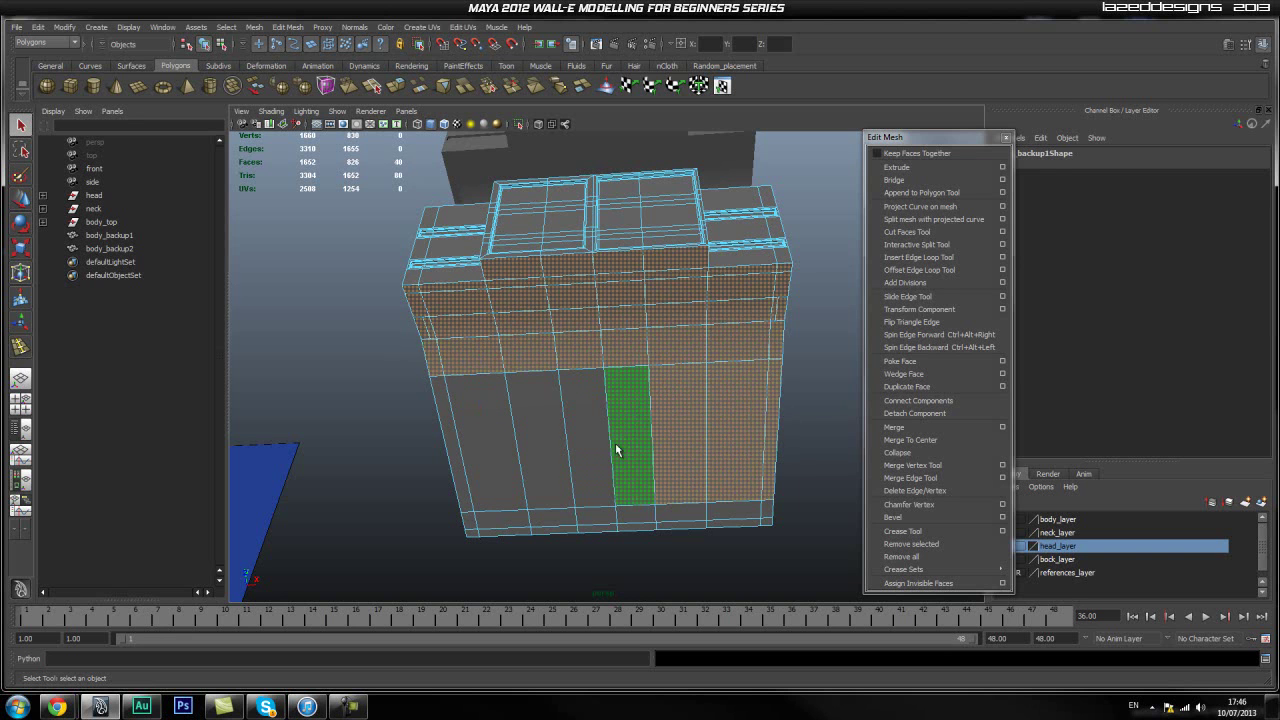
pyautogui.keyDown('shift'); pyautogui.click(582, 440); pyautogui.keyUp('shift')
pyautogui.keyDown('shift'); pyautogui.click(542, 449); pyautogui.keyUp('shift')
pyautogui.keyDown('shift'); pyautogui.click(481, 445); pyautogui.keyUp('shift')
pyautogui.keyDown('shift'); pyautogui.click(448, 450); pyautogui.keyUp('shift')
pyautogui.keyDown('shift'); pyautogui.click(470, 525); pyautogui.keyUp('shift')
pyautogui.keyDown('shift'); pyautogui.click(495, 526); pyautogui.keyUp('shift')
pyautogui.keyDown('shift'); pyautogui.click(546, 519); pyautogui.keyUp('shift')
pyautogui.keyDown('shift'); pyautogui.click(592, 516); pyautogui.keyUp('shift')
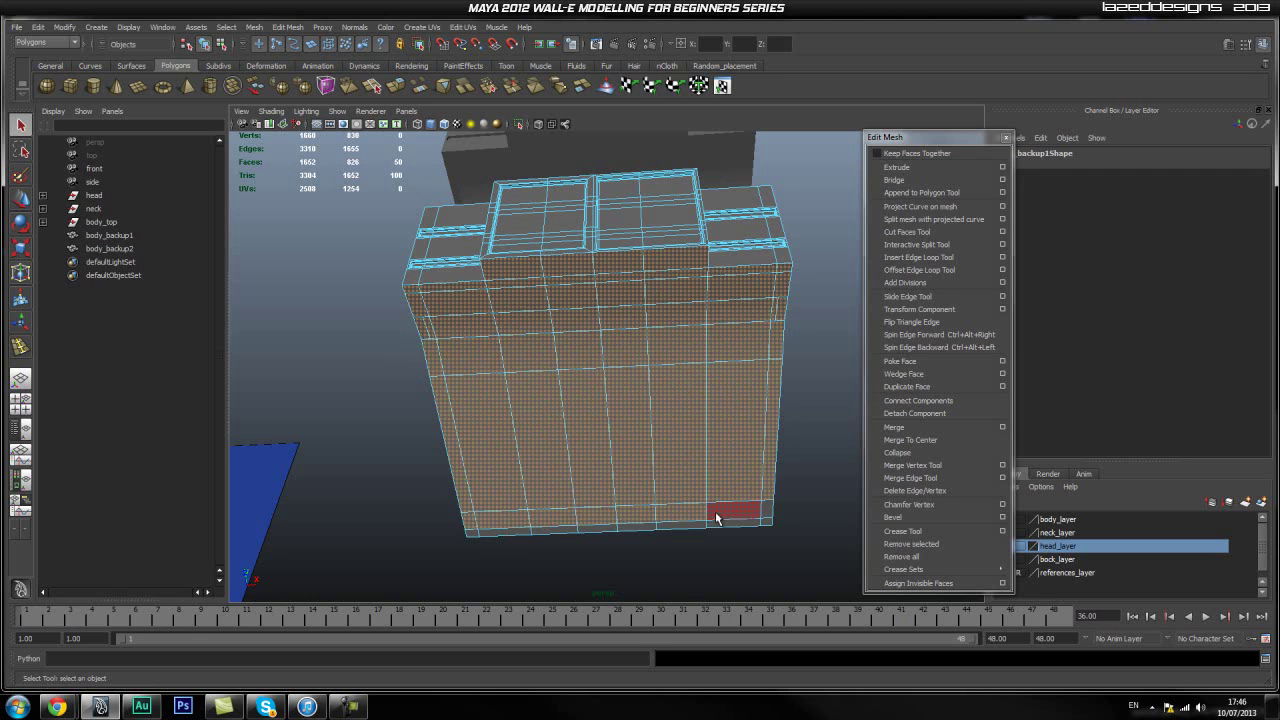
pyautogui.keyDown('shift'); pyautogui.click(700, 516); pyautogui.keyUp('shift')
pyautogui.keyDown('shift'); pyautogui.click(734, 524); pyautogui.keyUp('shift')
pyautogui.keyDown('shift'); pyautogui.click(667, 526); pyautogui.keyUp('shift')
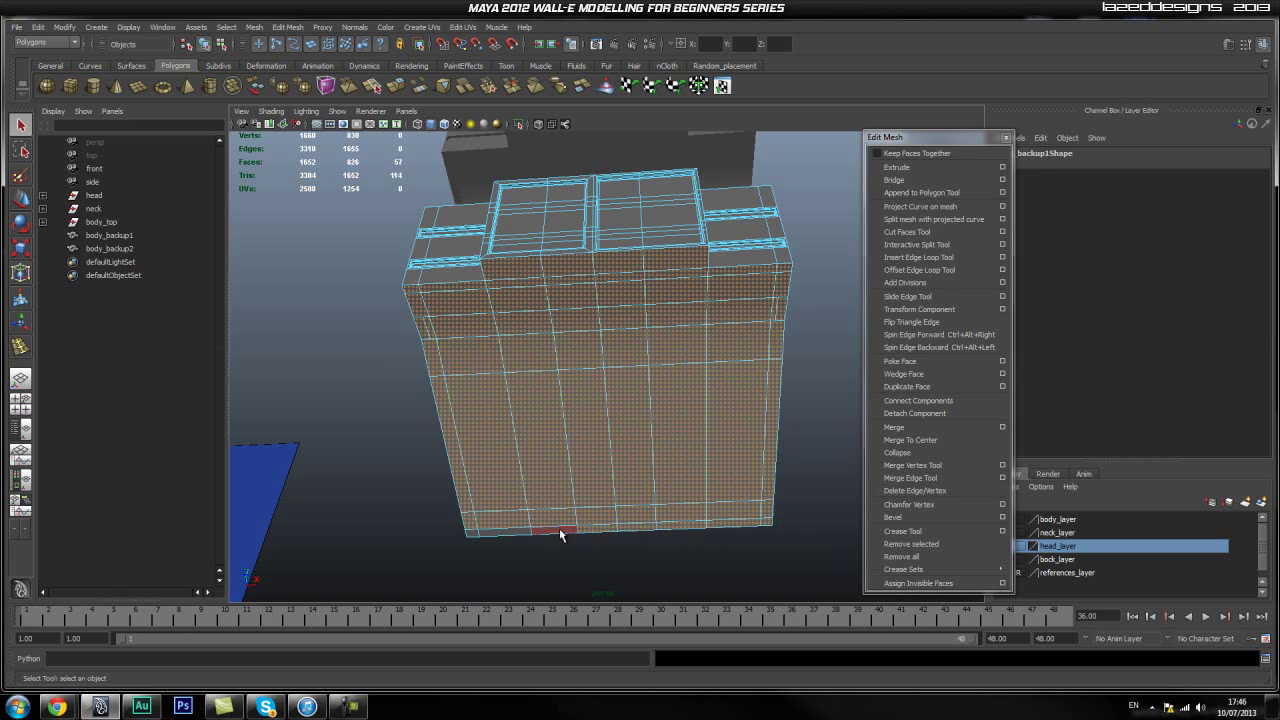
pyautogui.keyDown('shift'); pyautogui.click(471, 535); pyautogui.keyUp('shift')
pyautogui.keyDown('alt'); pyautogui.moveTo(718, 388); pyautogui.dragTo(697, 427); pyautogui.keyUp('alt')
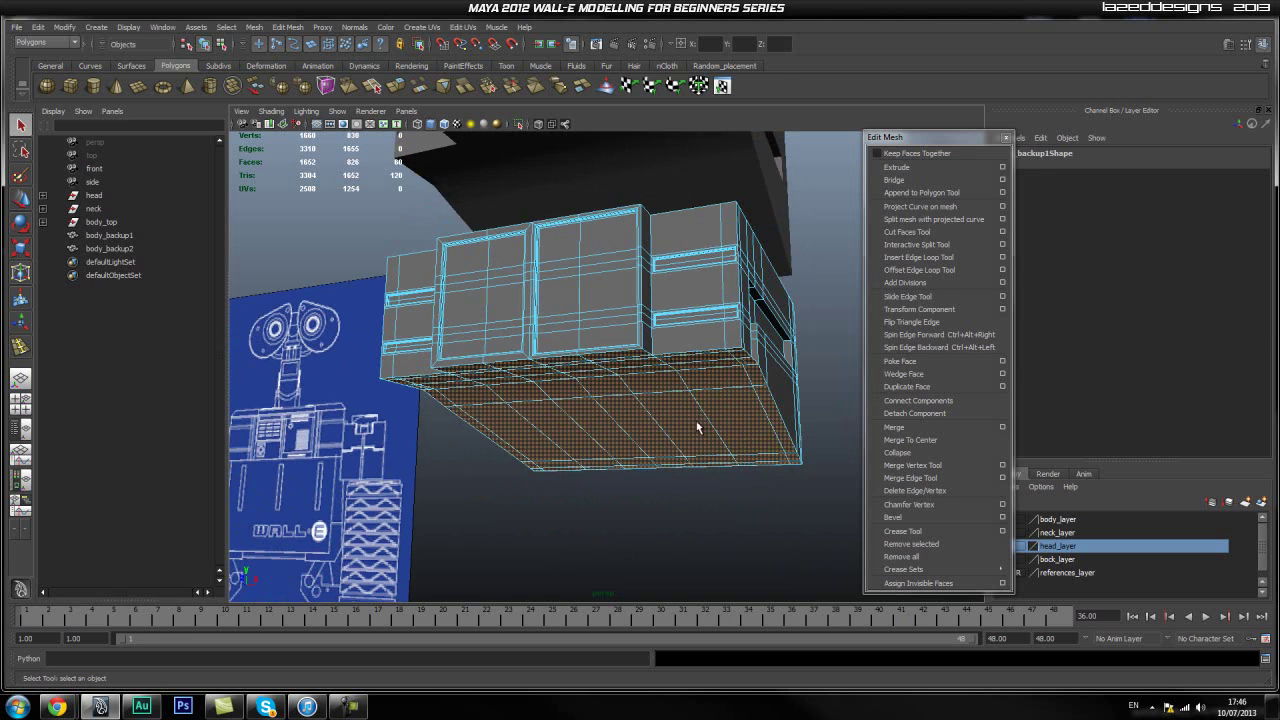
pyautogui.click(194, 27)
pyautogui.moveTo(250, 28)
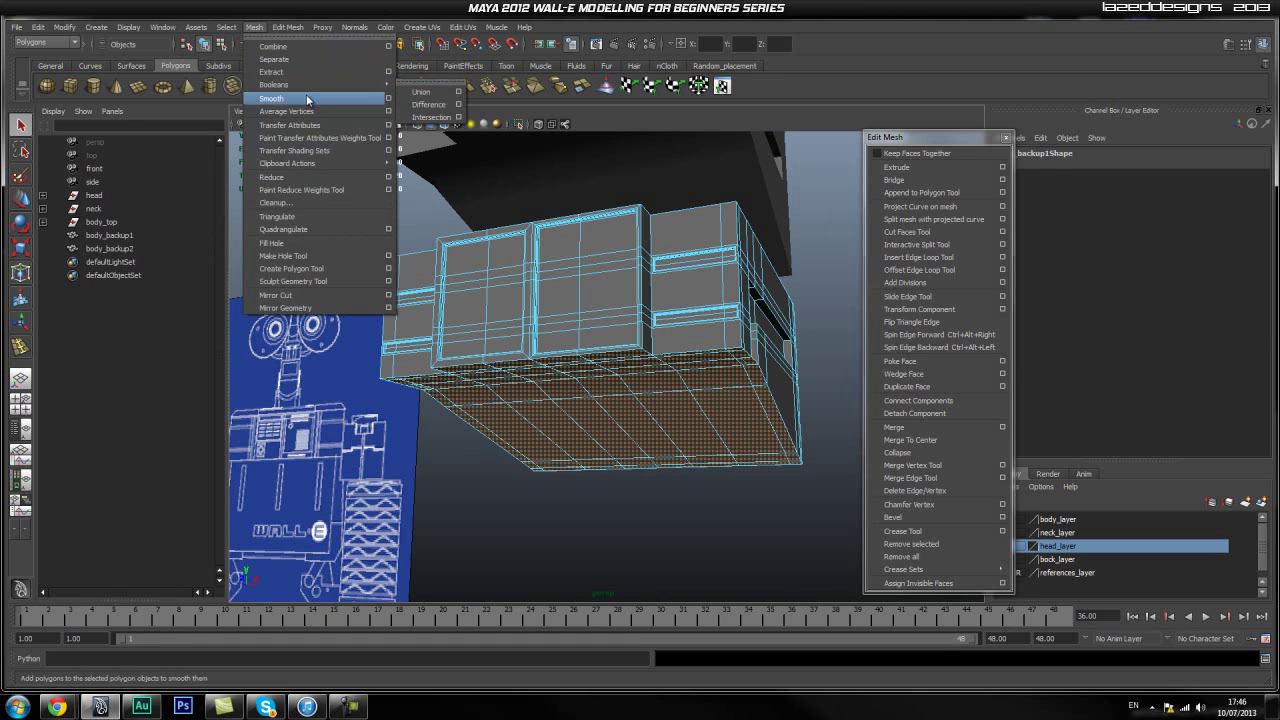
pyautogui.click(294, 71)
# Try to pull the extracted underside down from the backup mesh and pick individual pieces to check how they separated
pyautogui.press('w')
pyautogui.keyDown('alt'); pyautogui.moveTo(536, 350); pyautogui.dragTo(577, 464); pyautogui.keyUp('alt')
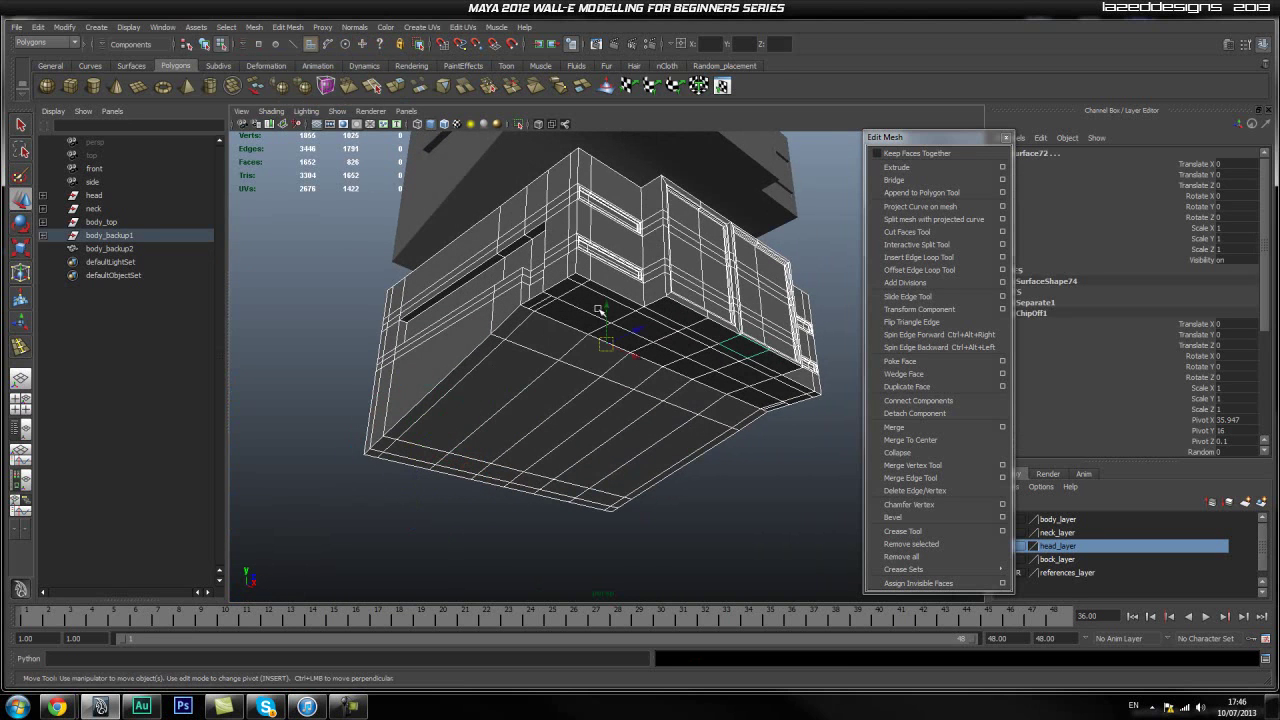
pyautogui.keyDown('alt'); pyautogui.moveTo(607, 306); pyautogui.dragTo(580, 466); pyautogui.keyUp('alt')
pyautogui.moveTo(582, 453); pyautogui.dragTo(634, 432, button='right')
pyautogui.click(494, 518)
pyautogui.click(620, 498)
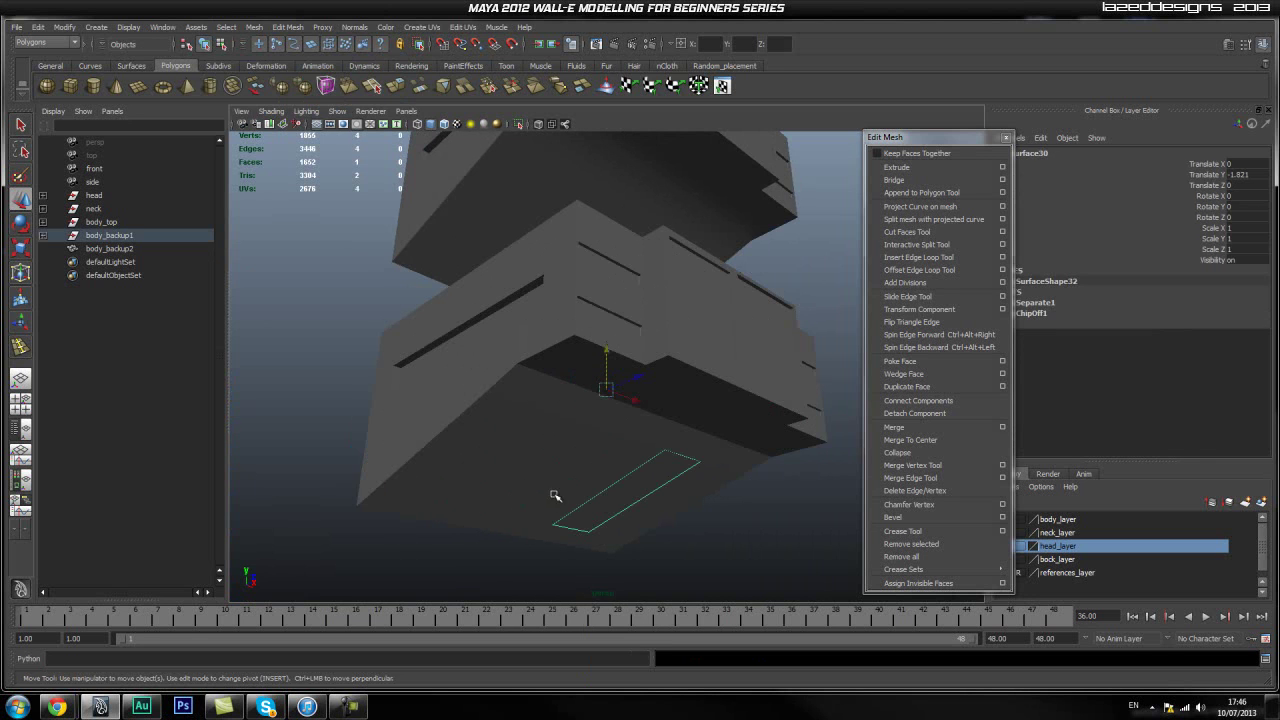
pyautogui.click(276, 413)
# Check the separated pieces inside the body_backup1 group and delete the whole group
pyautogui.click(98, 236)
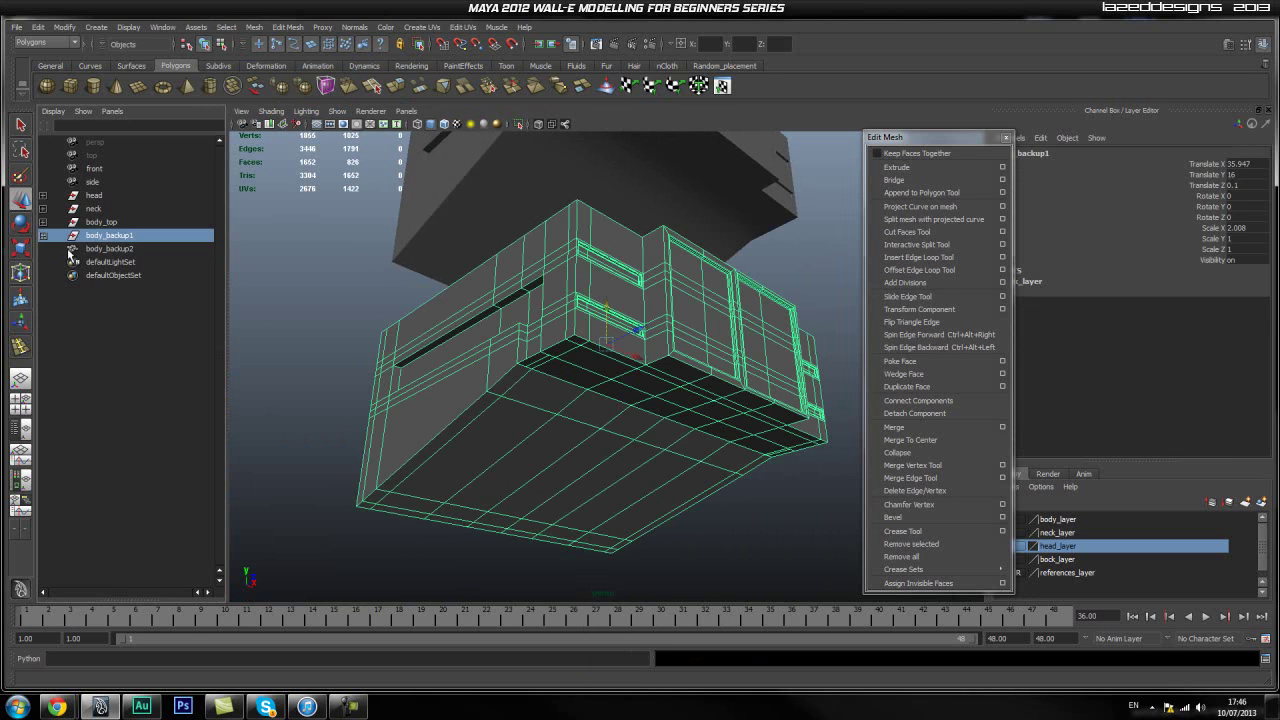
pyautogui.click(43, 236)
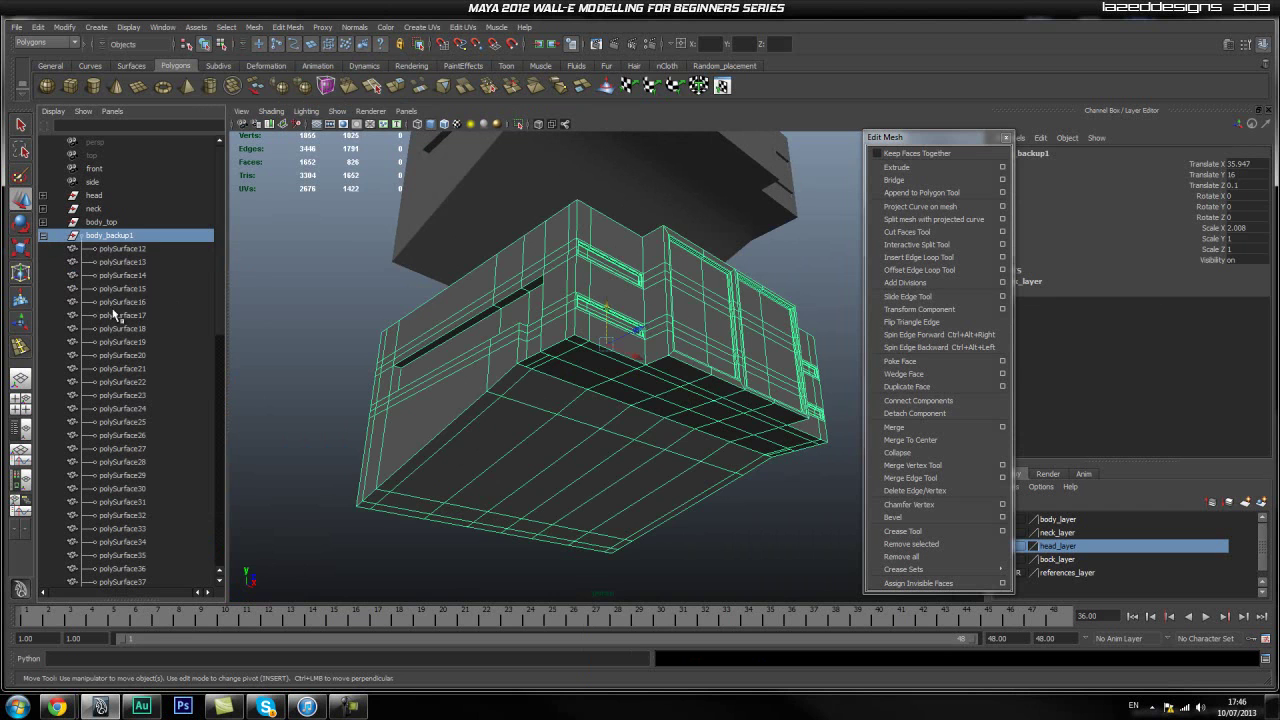
pyautogui.click(111, 250)
pyautogui.click(112, 301)
pyautogui.click(110, 342)
pyautogui.click(114, 409)
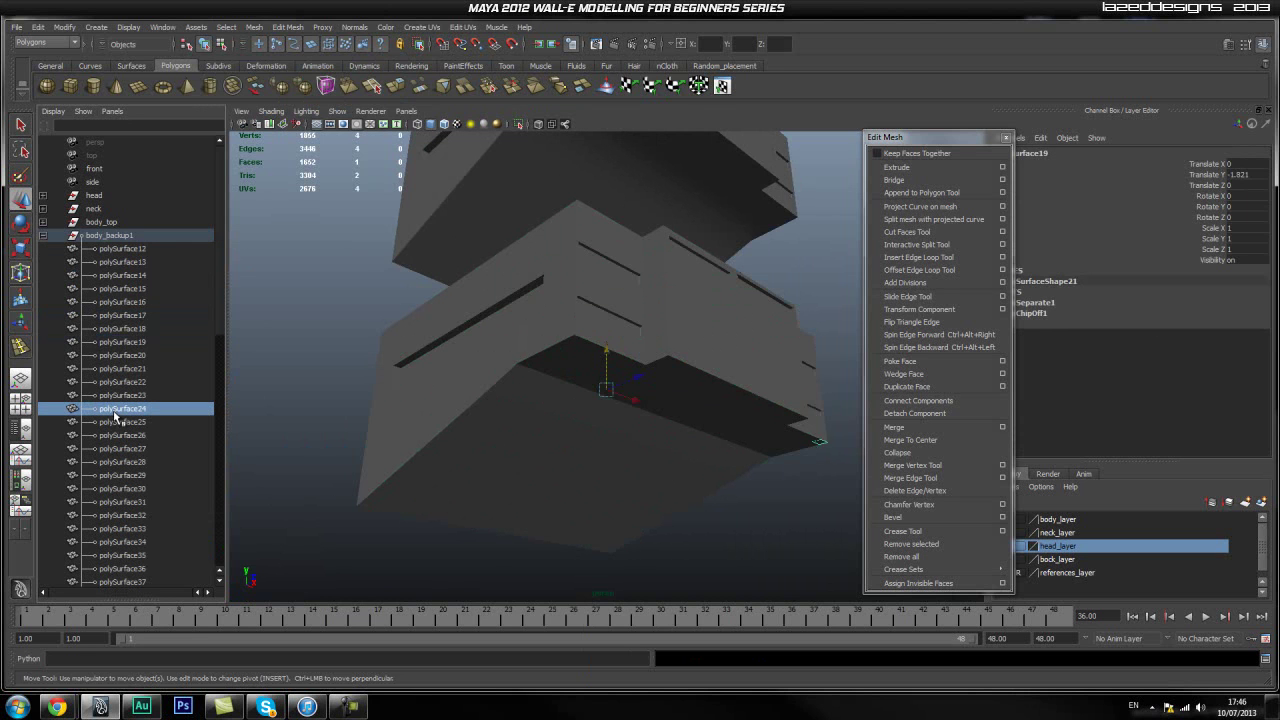
pyautogui.click(43, 236)
pyautogui.click(110, 235)
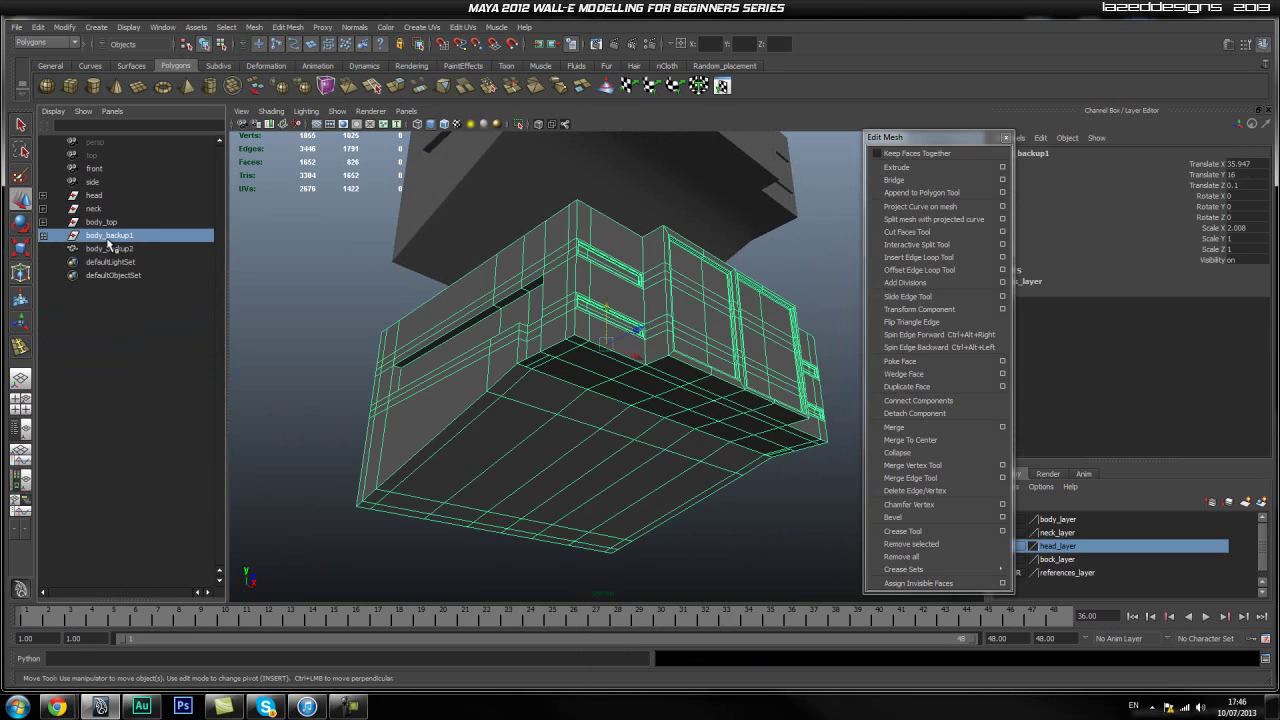
pyautogui.press('Delete')
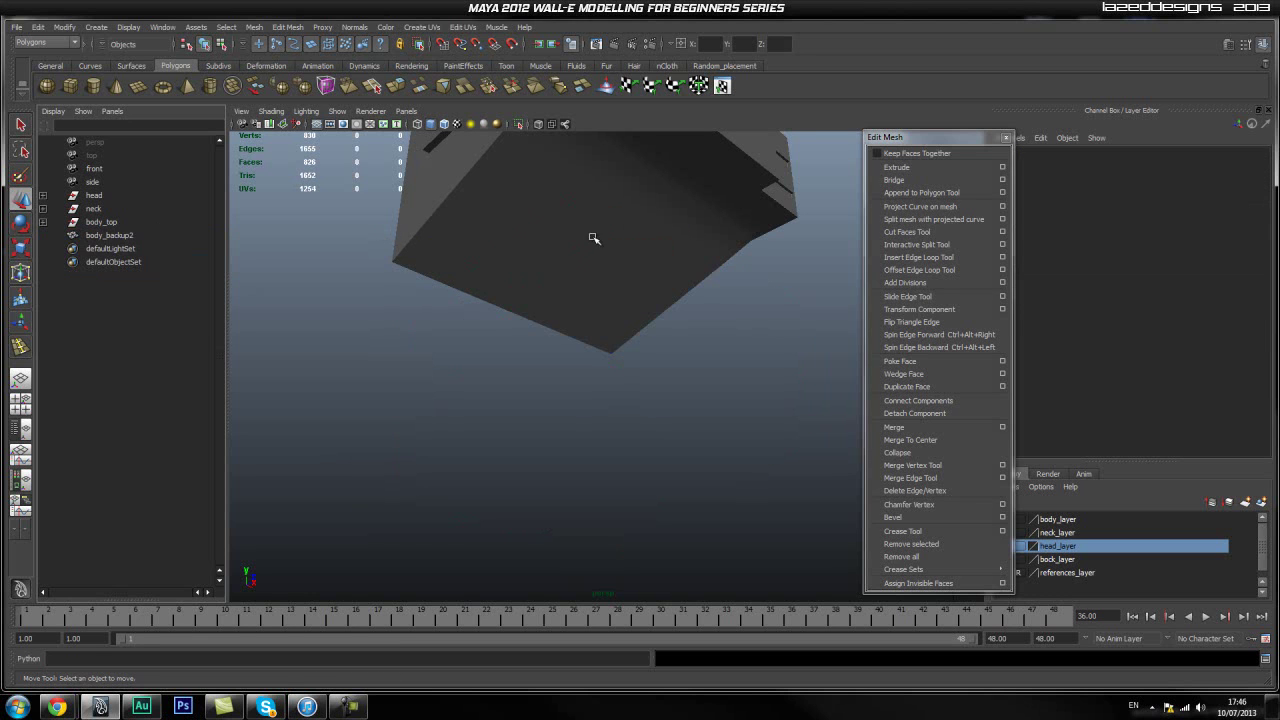
# Duplicate body_backup2 as a new backup and move body_backup2 straight down clear of the copy
pyautogui.click(148, 238)
pyautogui.keyDown('alt'); pyautogui.moveTo(724, 276); pyautogui.dragTo(667, 286); pyautogui.keyUp('alt')
pyautogui.hotkey('ctrl', 'd')
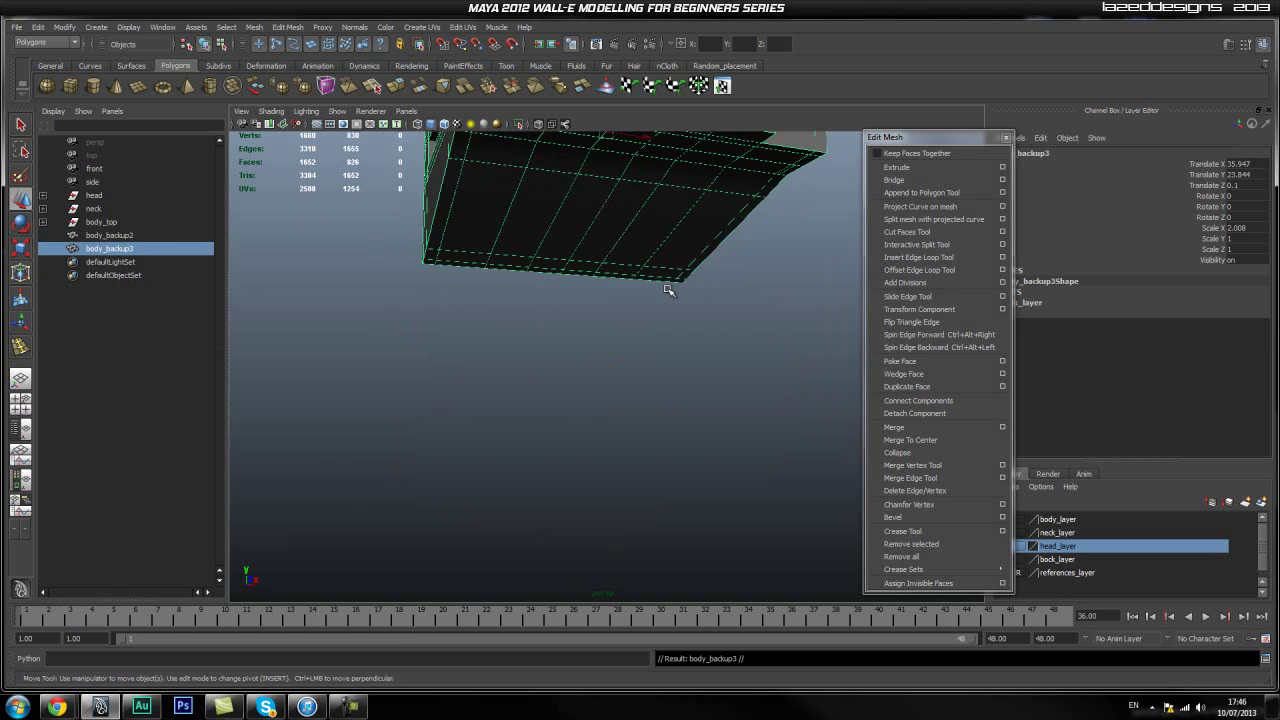
pyautogui.scroll(-3, 661, 242)
pyautogui.click(590, 305)
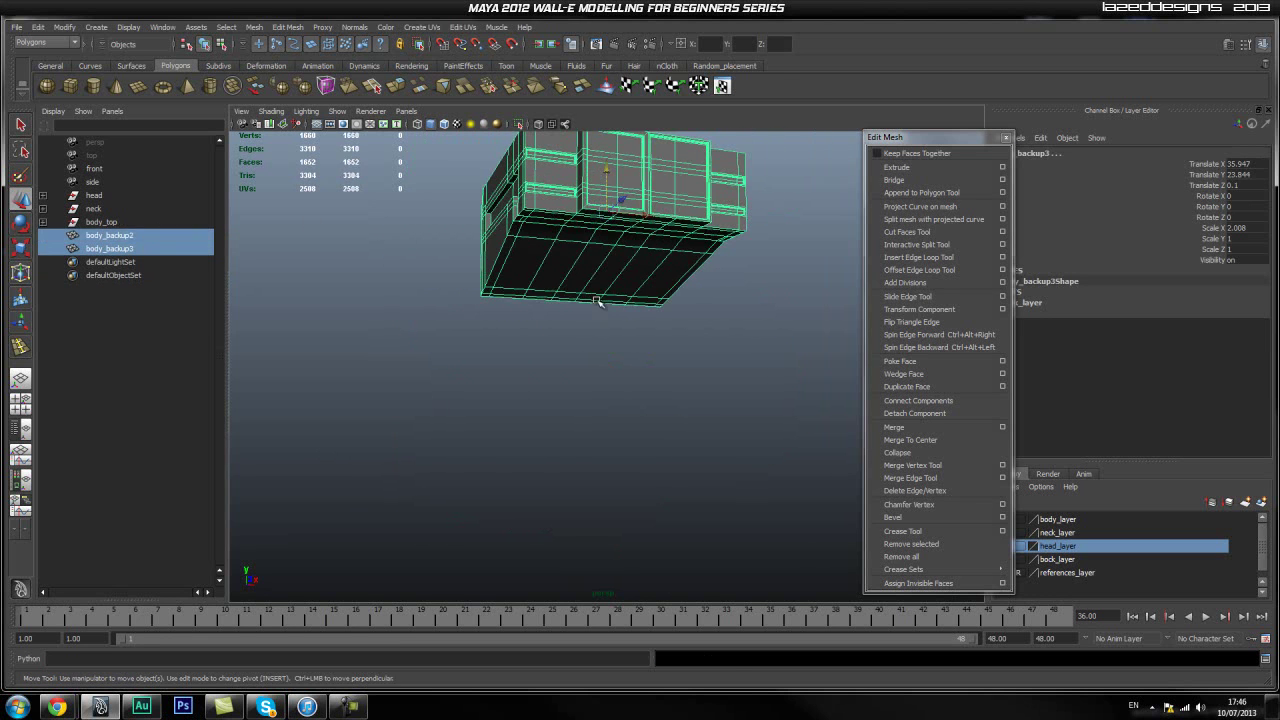
pyautogui.moveTo(605, 170); pyautogui.dragTo(557, 421)
pyautogui.keyDown('alt'); pyautogui.moveTo(447, 352); pyautogui.dragTo(706, 406, button='right'); pyautogui.keyUp('alt')
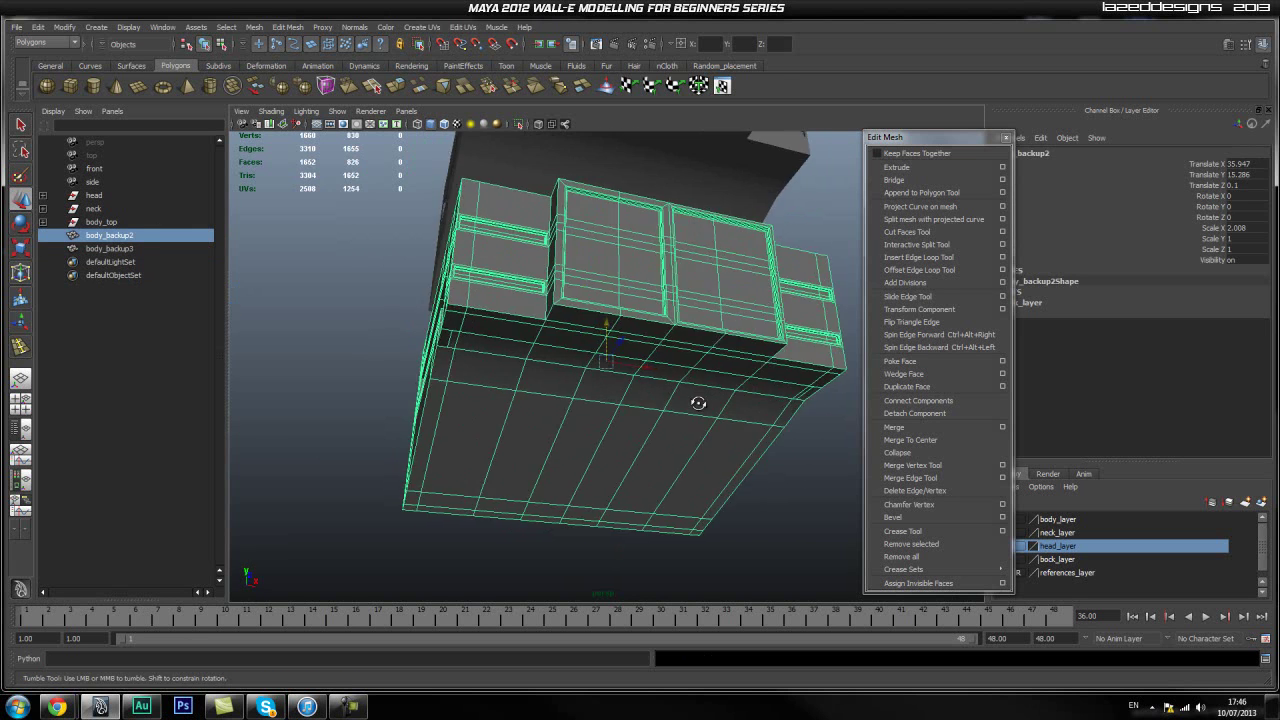
# Select body_backup2's underside faces along the front: the strip below the front panels and the two full-width rows behind it
pyautogui.keyDown('alt'); pyautogui.moveTo(706, 406); pyautogui.dragTo(672, 398); pyautogui.keyUp('alt')
pyautogui.moveTo(672, 398); pyautogui.dragTo(671, 433, button='right')
pyautogui.press('q')
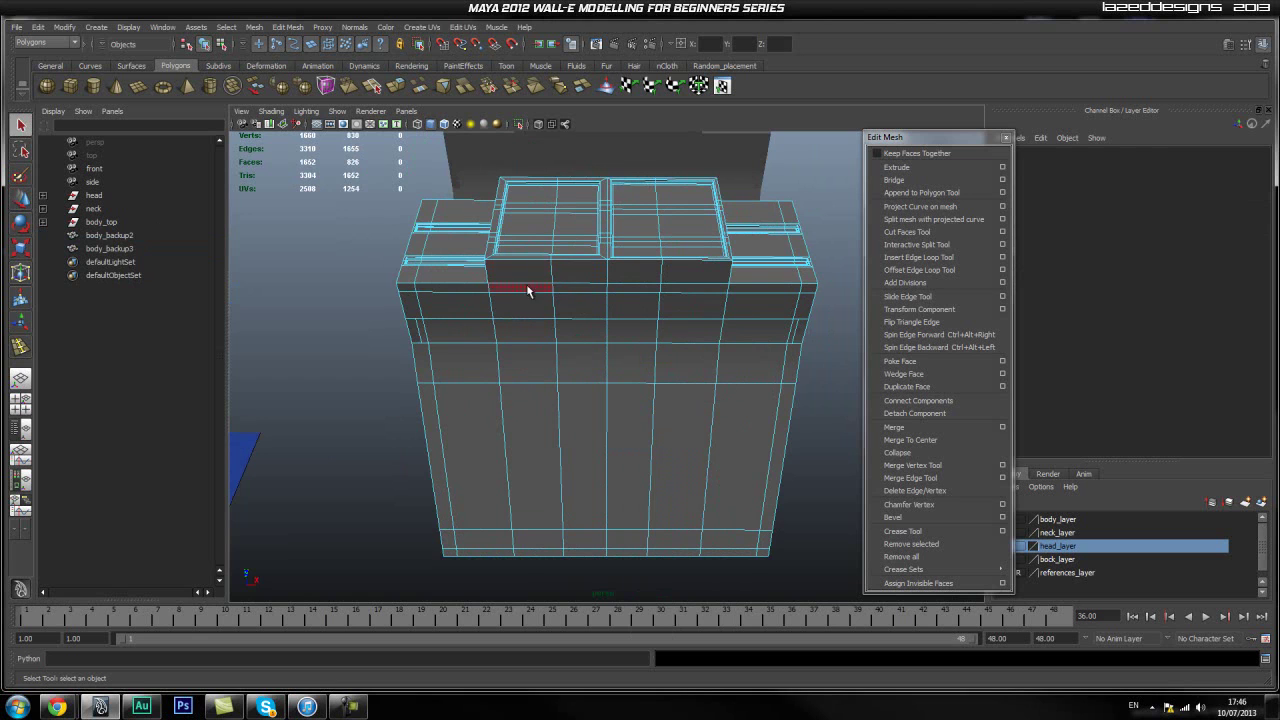
pyautogui.moveTo(530, 279); pyautogui.dragTo(722, 286)
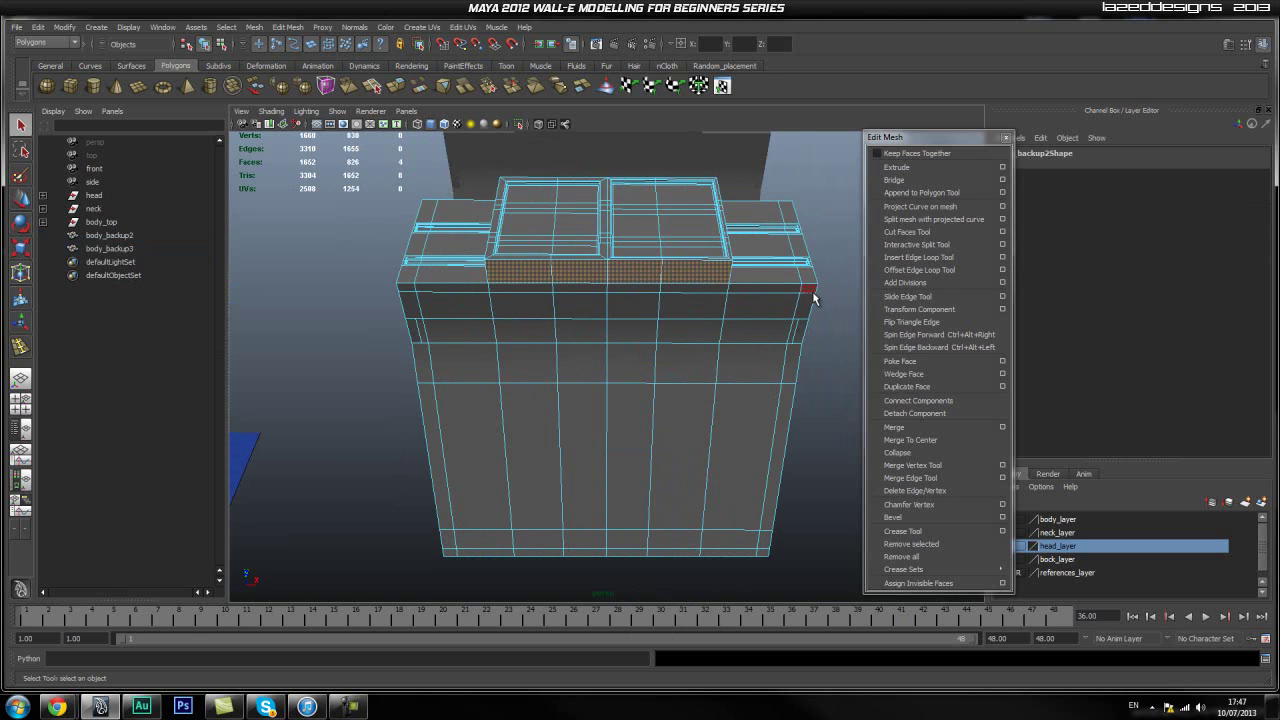
pyautogui.keyDown('shift'); pyautogui.click(797, 314); pyautogui.keyUp('shift')
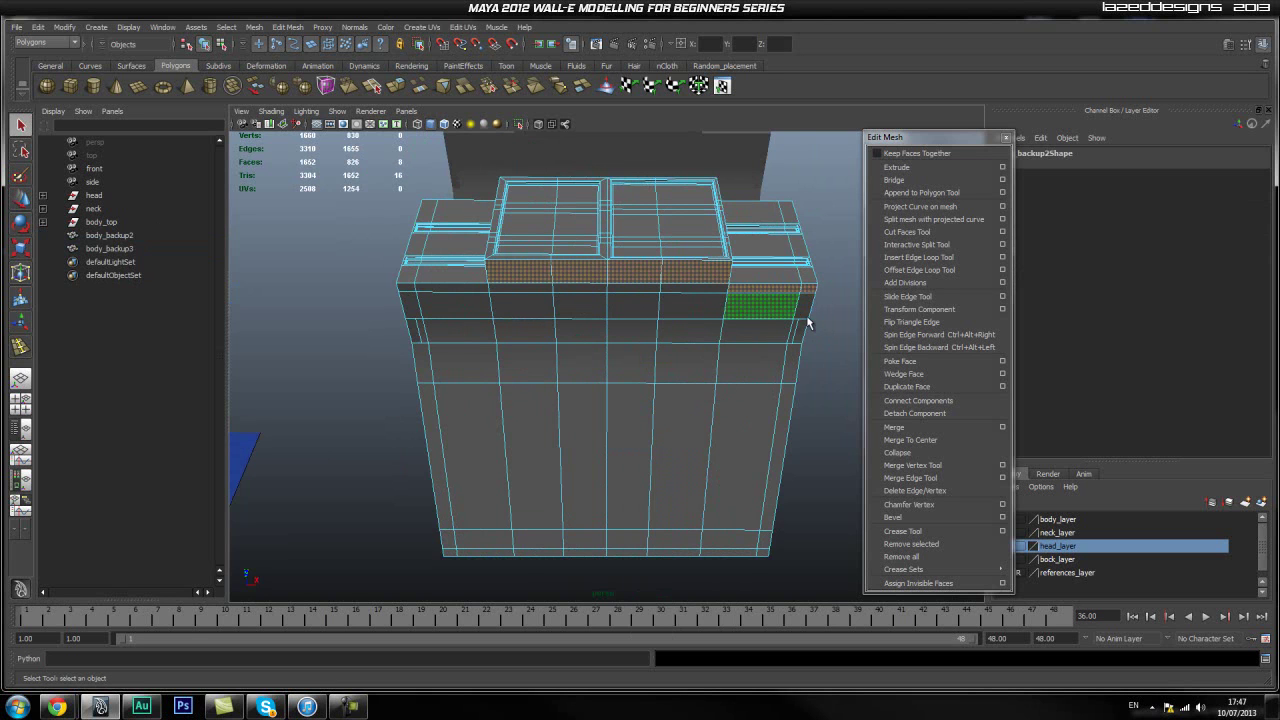
pyautogui.keyDown('shift'); pyautogui.click(686, 290); pyautogui.keyUp('shift')
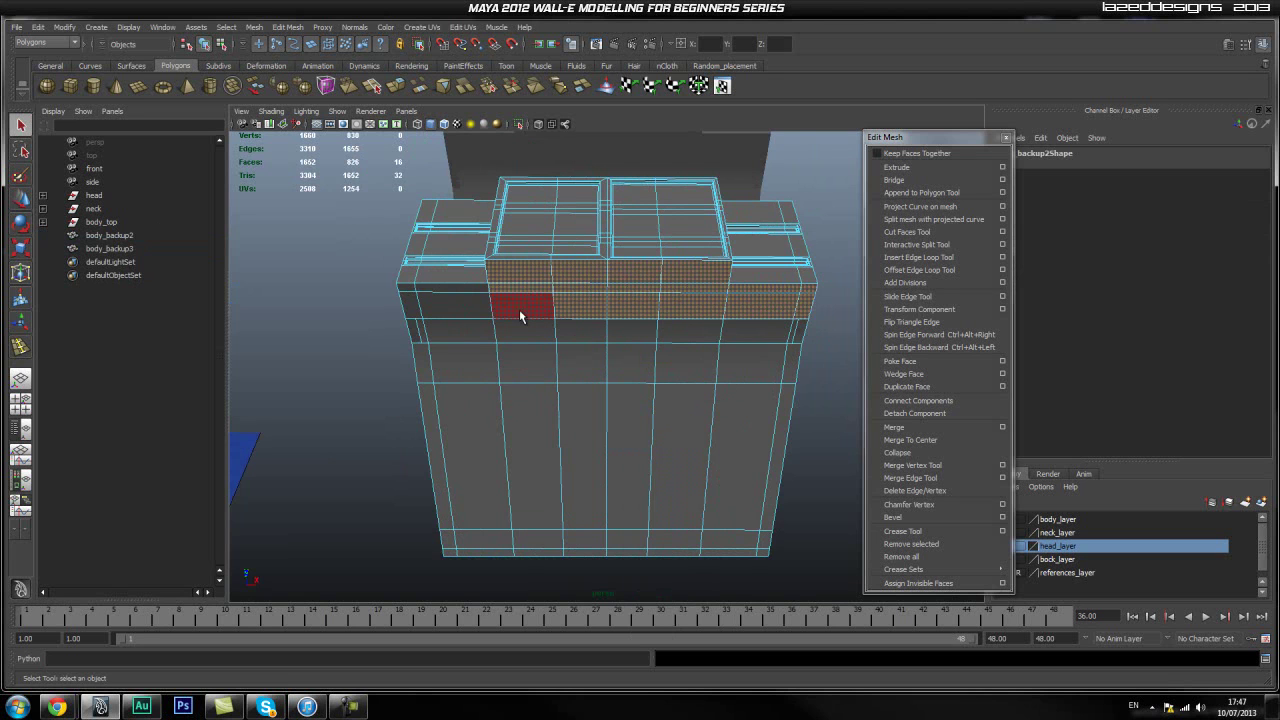
pyautogui.keyDown('shift'); pyautogui.click(461, 306); pyautogui.keyUp('shift')
pyautogui.keyDown('shift'); pyautogui.click(427, 289); pyautogui.keyUp('shift')
pyautogui.keyDown('shift'); pyautogui.click(406, 288); pyautogui.keyUp('shift')
pyautogui.keyDown('shift'); pyautogui.click(407, 304); pyautogui.keyUp('shift')
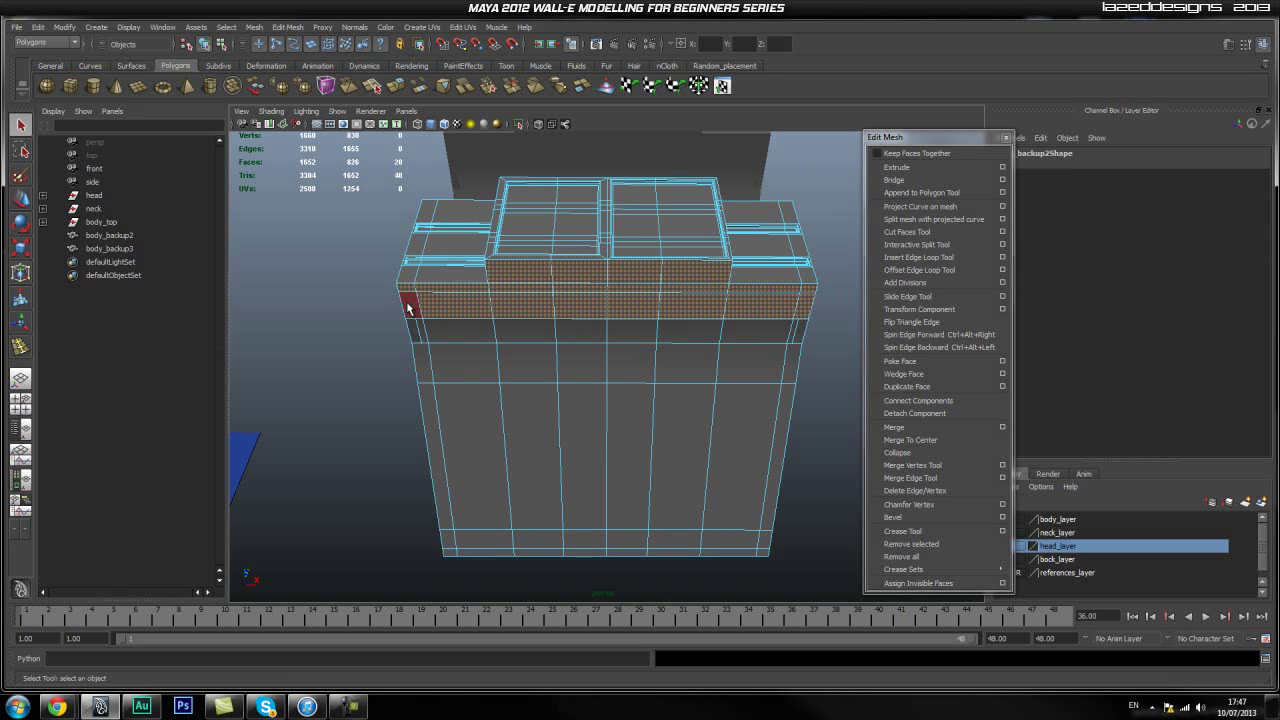
# Add the next two rows of underside faces to the selection, leaving out the small recessed side faces
pyautogui.keyDown('shift'); pyautogui.click(446, 337); pyautogui.keyUp('shift')
pyautogui.keyDown('shift'); pyautogui.click(544, 341); pyautogui.keyUp('shift')
pyautogui.keyDown('shift'); pyautogui.click(590, 338); pyautogui.keyUp('shift')
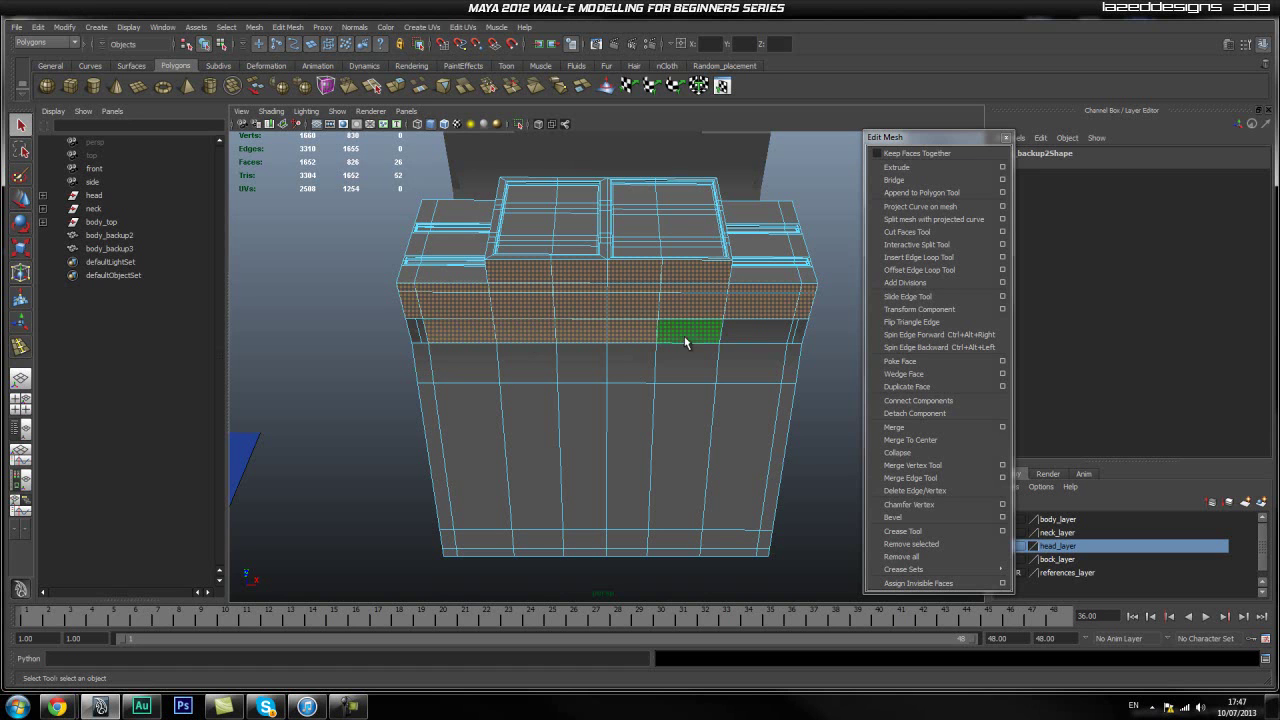
pyautogui.keyDown('shift'); pyautogui.click(794, 369); pyautogui.keyUp('shift')
pyautogui.keyDown('shift'); pyautogui.click(754, 374); pyautogui.keyUp('shift')
pyautogui.keyDown('shift'); pyautogui.click(690, 378); pyautogui.keyUp('shift')
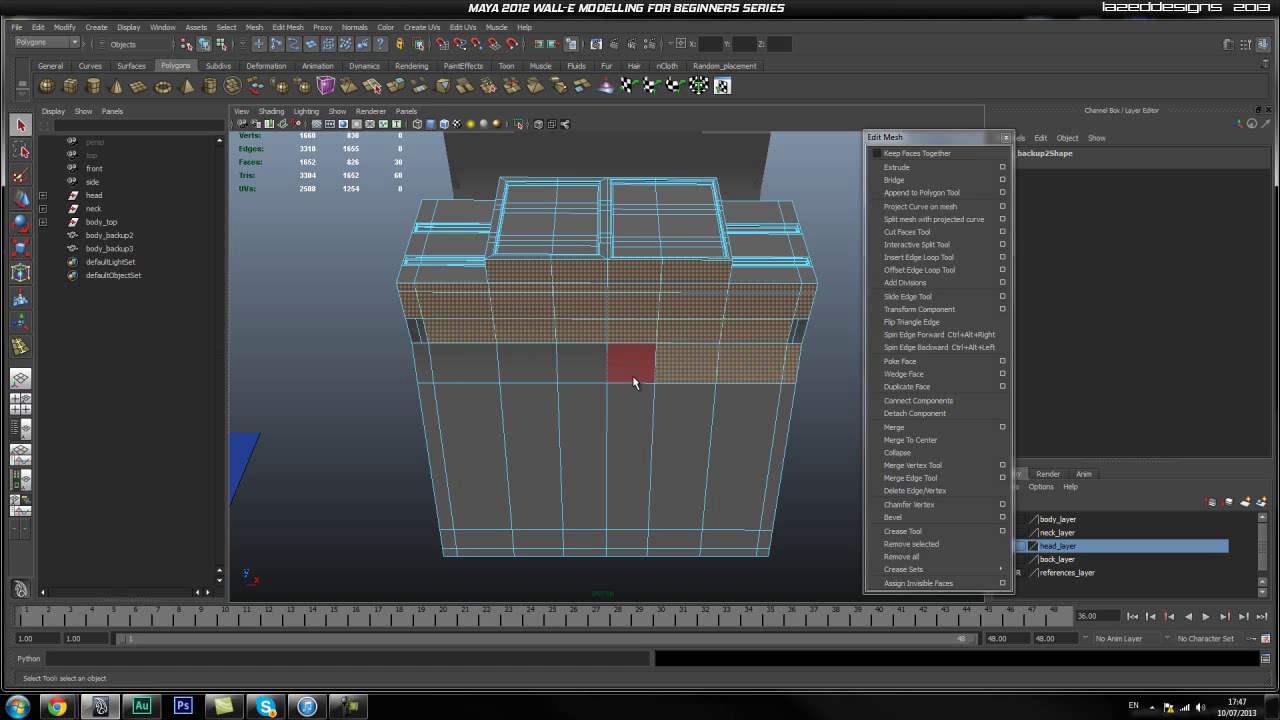
pyautogui.keyDown('shift'); pyautogui.click(484, 378); pyautogui.keyUp('shift')
pyautogui.keyDown('shift'); pyautogui.click(422, 365); pyautogui.keyUp('shift')
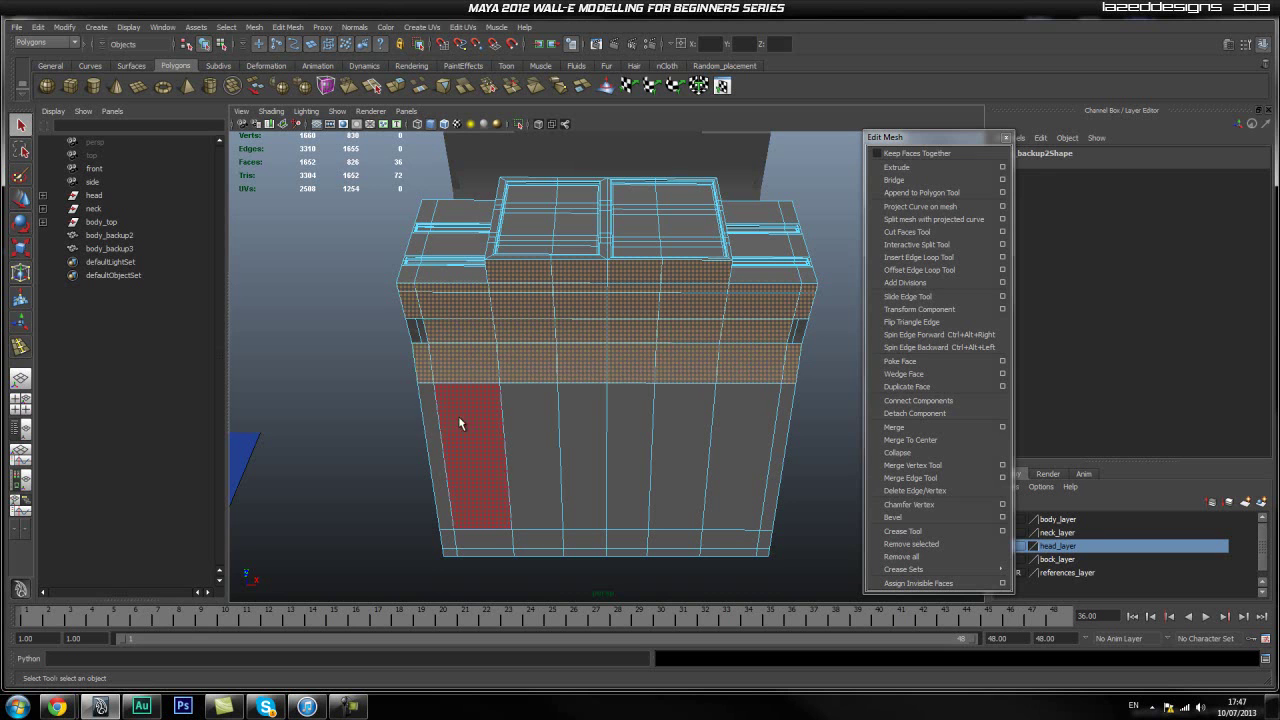
# Add the full row of long faces across the middle of the underside to the selection
pyautogui.keyDown('shift'); pyautogui.click(427, 430); pyautogui.keyUp('shift')
pyautogui.keyDown('shift'); pyautogui.click(480, 430); pyautogui.keyUp('shift')
pyautogui.keyDown('shift'); pyautogui.click(530, 436); pyautogui.keyUp('shift')
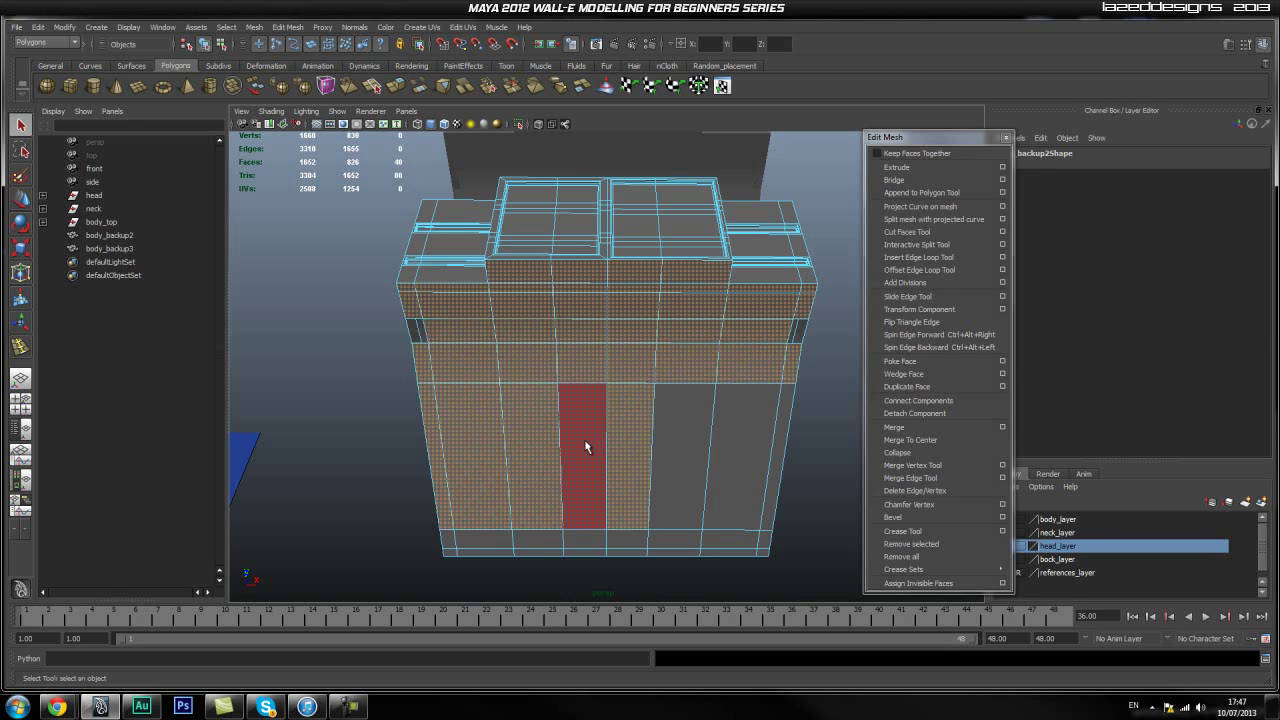
pyautogui.keyDown('shift'); pyautogui.click(585, 441); pyautogui.keyUp('shift')
pyautogui.keyDown('shift'); pyautogui.click(688, 440); pyautogui.keyUp('shift')
pyautogui.keyDown('shift'); pyautogui.click(748, 445); pyautogui.keyUp('shift')
pyautogui.keyDown('shift'); pyautogui.click(782, 460); pyautogui.keyUp('shift')
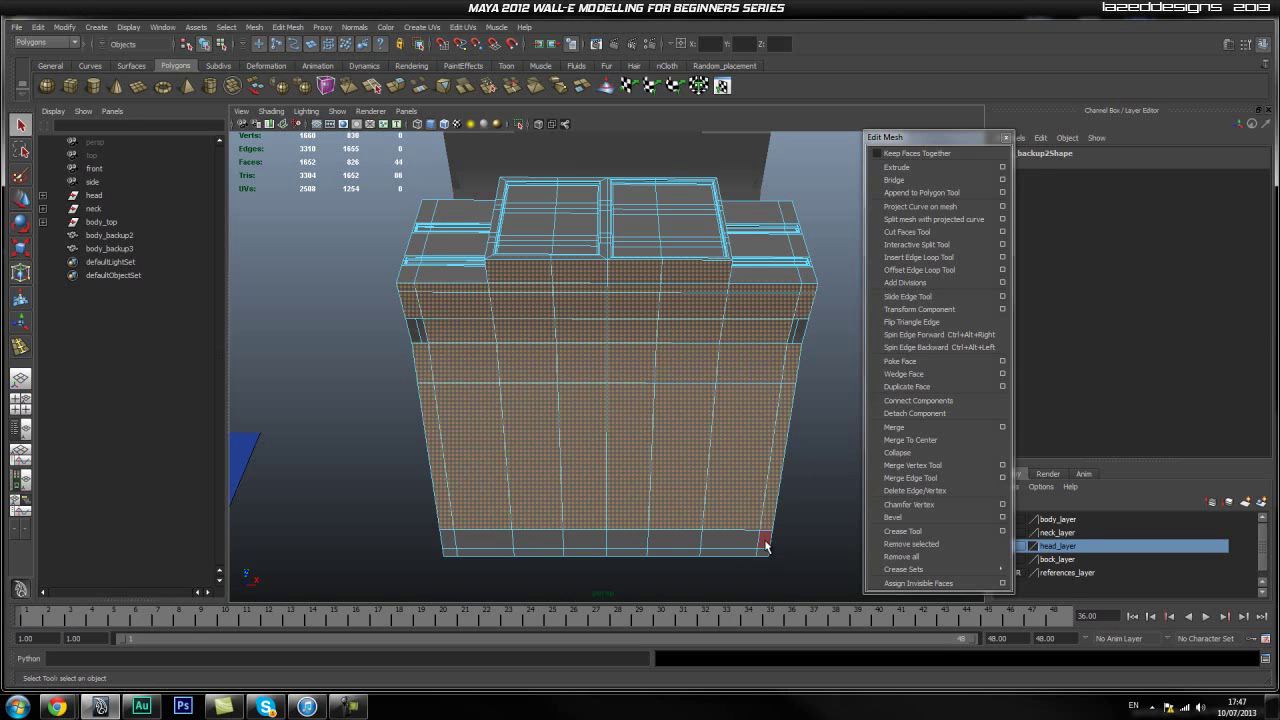
# Add the two narrow rows of faces along the rear edge of the underside to the selection
pyautogui.keyDown('shift'); pyautogui.click(725, 552); pyautogui.keyUp('shift')
pyautogui.keyDown('shift'); pyautogui.click(717, 540); pyautogui.keyUp('shift')
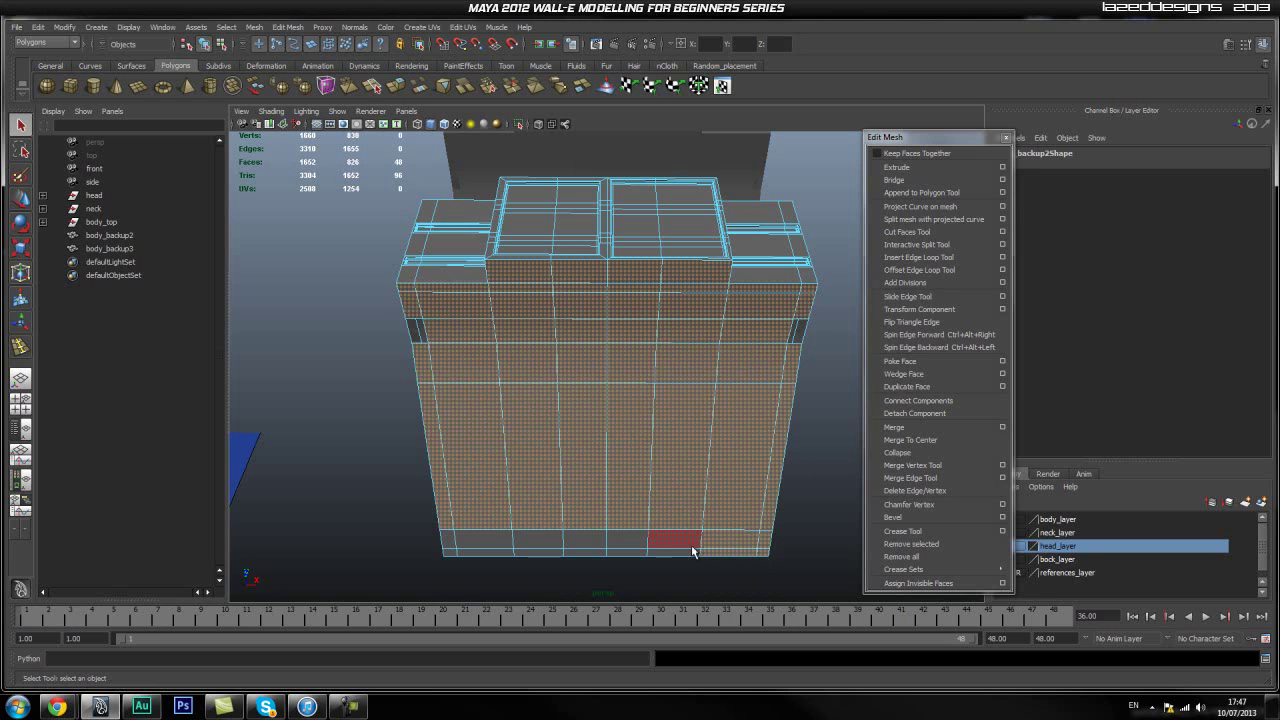
pyautogui.keyDown('shift'); pyautogui.click(674, 544); pyautogui.keyUp('shift')
pyautogui.keyDown('shift'); pyautogui.click(676, 553); pyautogui.keyUp('shift')
pyautogui.keyDown('shift'); pyautogui.click(627, 546); pyautogui.keyUp('shift')
pyautogui.keyDown('shift'); pyautogui.click(612, 553); pyautogui.keyUp('shift')
pyautogui.keyDown('shift'); pyautogui.click(588, 553); pyautogui.keyUp('shift')
pyautogui.keyDown('shift'); pyautogui.click(580, 541); pyautogui.keyUp('shift')
pyautogui.keyDown('shift'); pyautogui.click(545, 541); pyautogui.keyUp('shift')
pyautogui.keyDown('shift'); pyautogui.click(535, 552); pyautogui.keyUp('shift')
pyautogui.keyDown('shift'); pyautogui.click(493, 551); pyautogui.keyUp('shift')
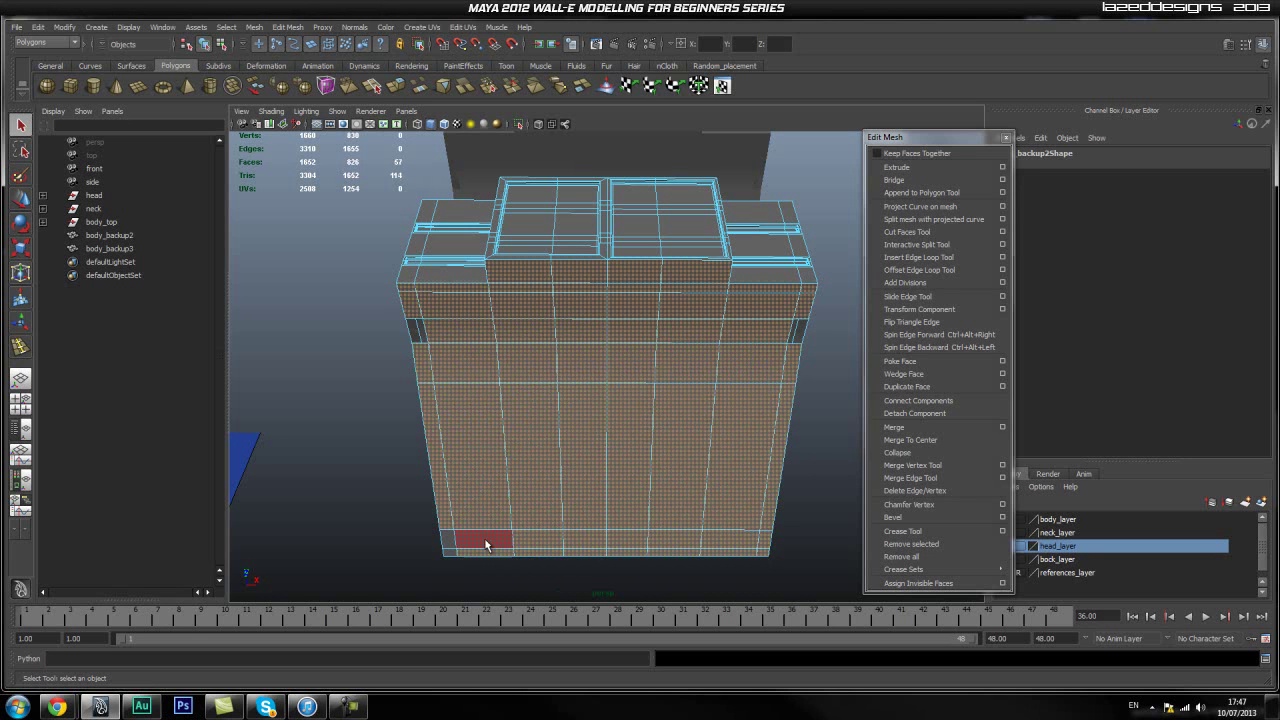
pyautogui.keyDown('shift'); pyautogui.click(484, 541); pyautogui.keyUp('shift')
pyautogui.keyDown('shift'); pyautogui.click(449, 542); pyautogui.keyUp('shift')
pyautogui.keyDown('shift'); pyautogui.click(447, 552); pyautogui.keyUp('shift')
# Turn on Keep Faces Together and extract the selected underside faces from body_backup2
pyautogui.keyDown('alt'); pyautogui.moveTo(614, 449); pyautogui.dragTo(560, 455); pyautogui.keyUp('alt')
pyautogui.press('w')
pyautogui.keyDown('alt'); pyautogui.moveTo(636, 446); pyautogui.dragTo(460, 380); pyautogui.keyUp('alt')
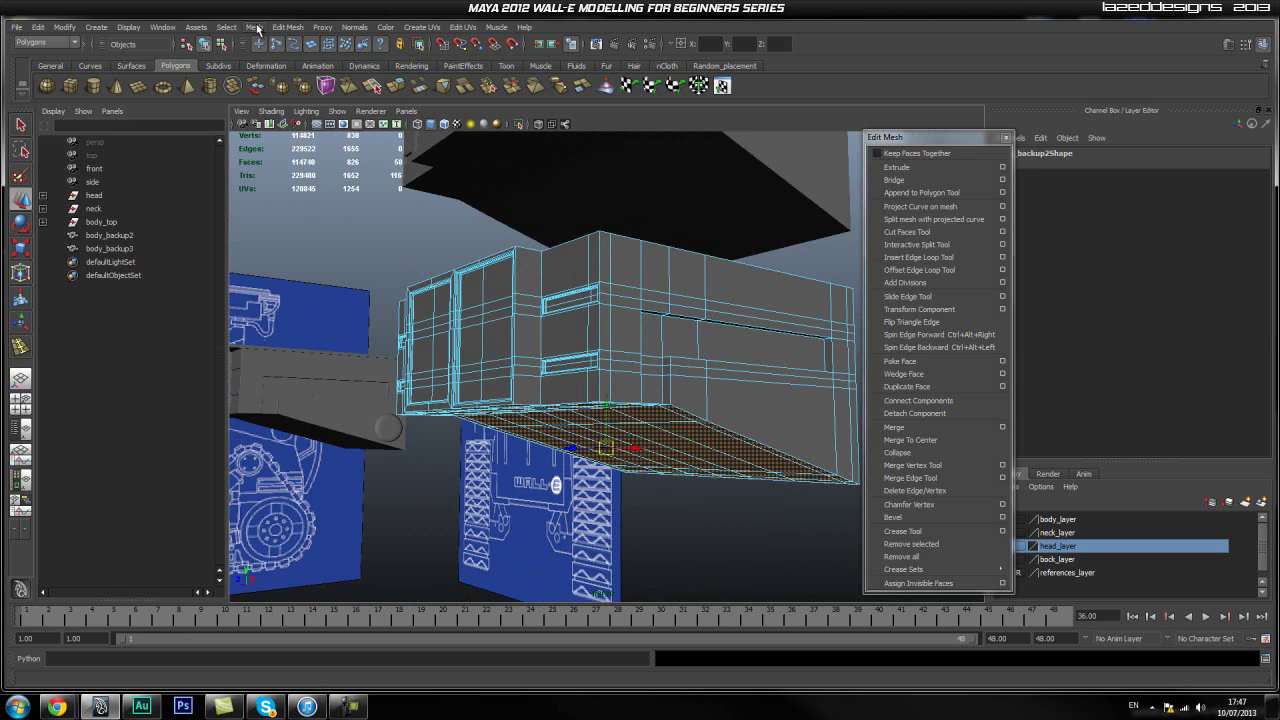
pyautogui.click(288, 27)
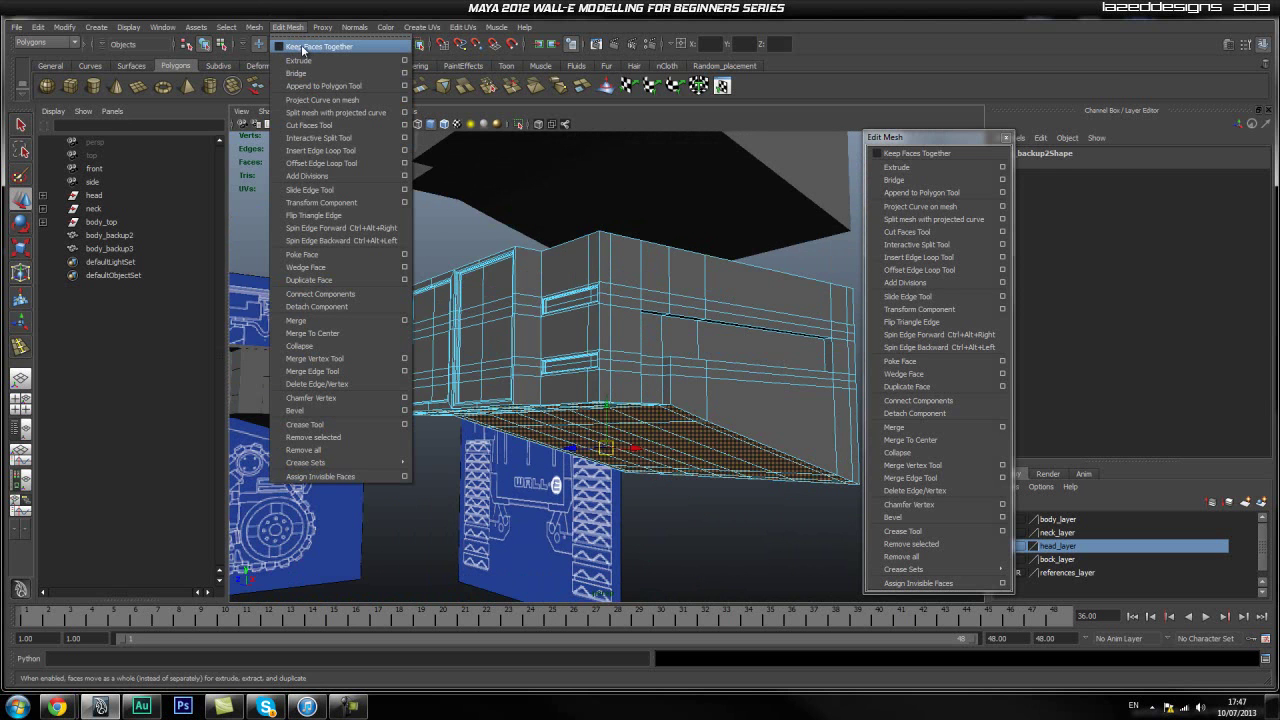
pyautogui.click(288, 47)
pyautogui.click(254, 27)
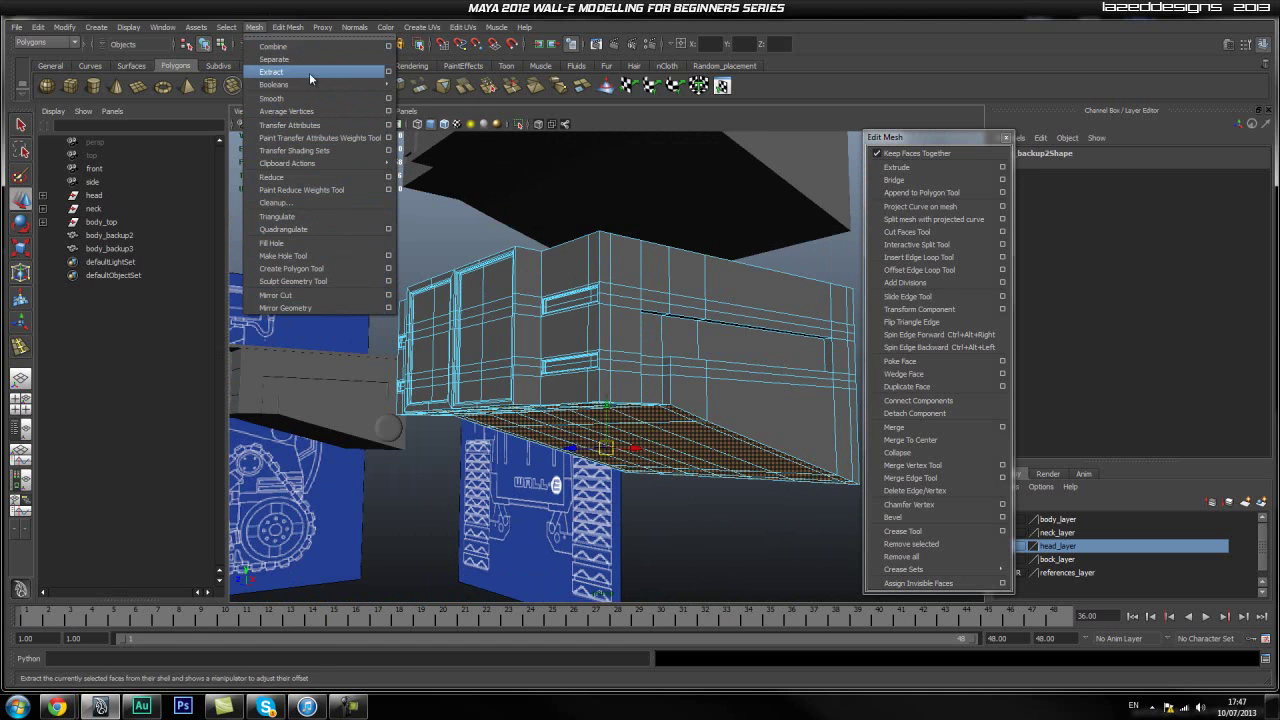
pyautogui.click(271, 72)
# Return to object selection and move the extracted underside surface straight down, about 3 units below the body
pyautogui.keyDown('alt'); pyautogui.moveTo(620, 408); pyautogui.dragTo(648, 420); pyautogui.keyUp('alt')
pyautogui.moveTo(603, 429); pyautogui.dragTo(658, 405, button='right')
pyautogui.press('w')
pyautogui.moveTo(605, 342); pyautogui.dragTo(606, 412)
# Delete all construction history in the scene and delete the remaining body shell above the extracted underside
pyautogui.click(426, 341)
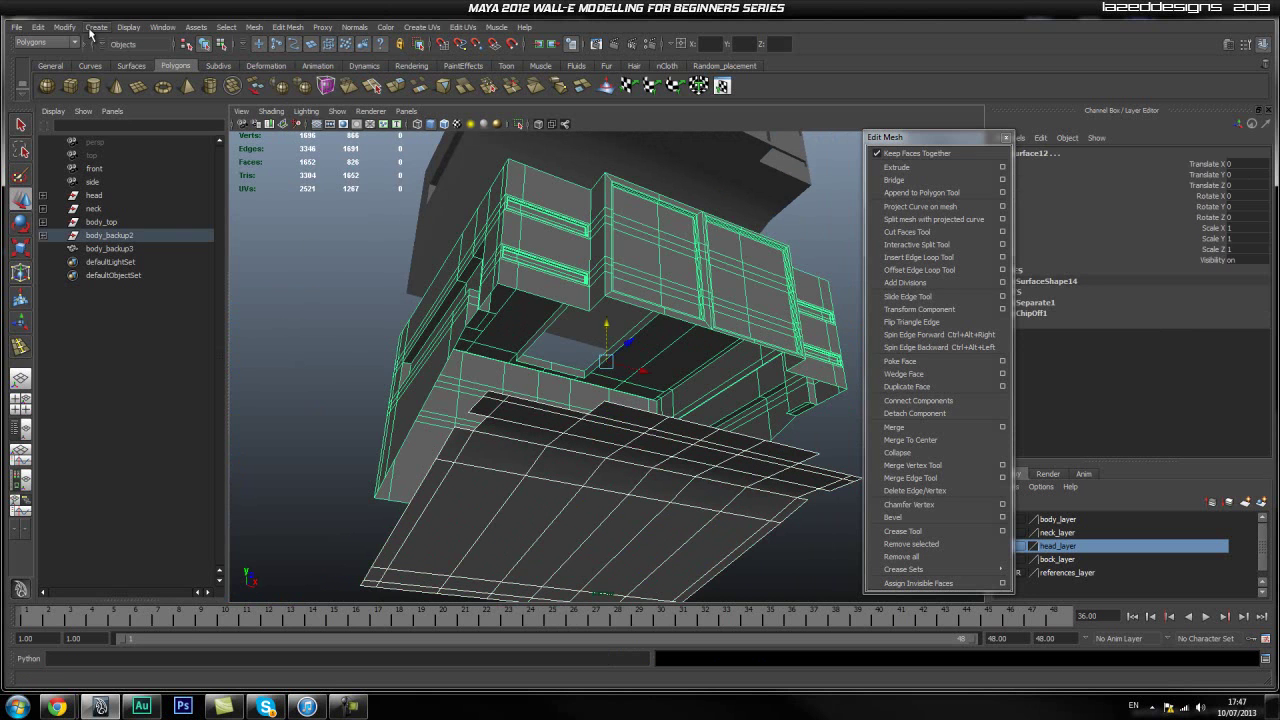
pyautogui.click(38, 27)
pyautogui.moveTo(129, 168)
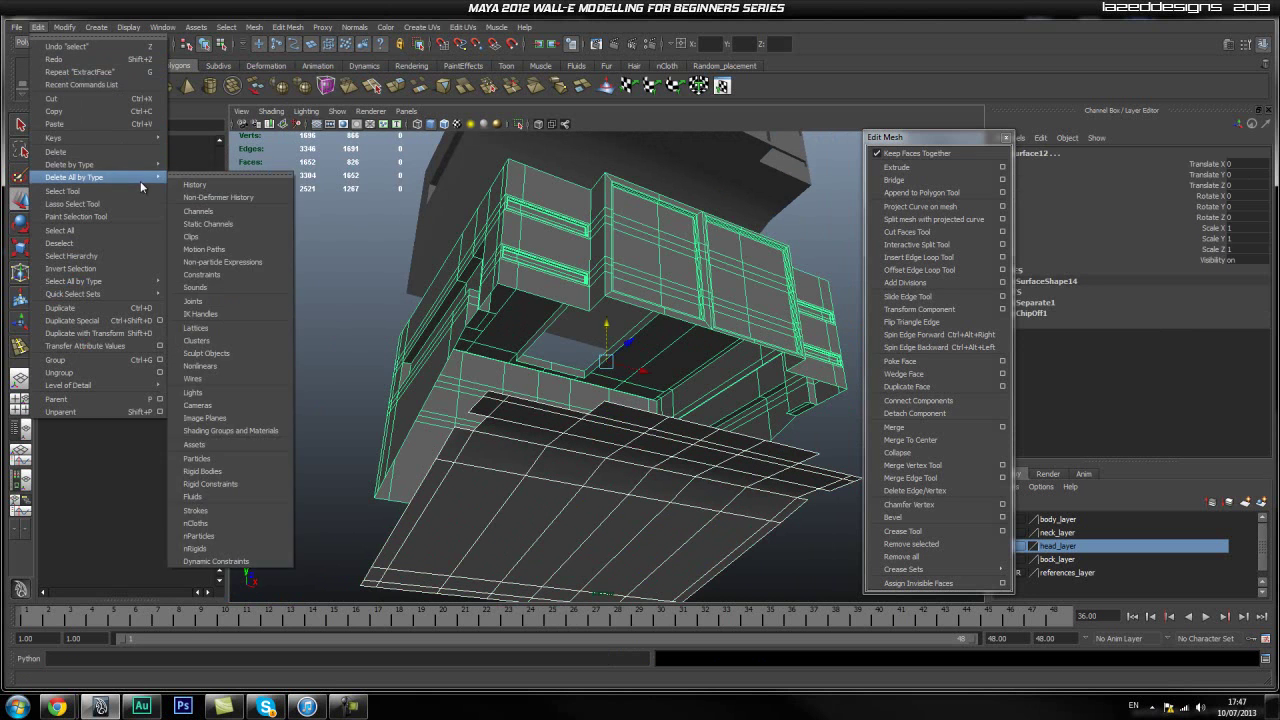
pyautogui.click(200, 188)
pyautogui.press('Delete')
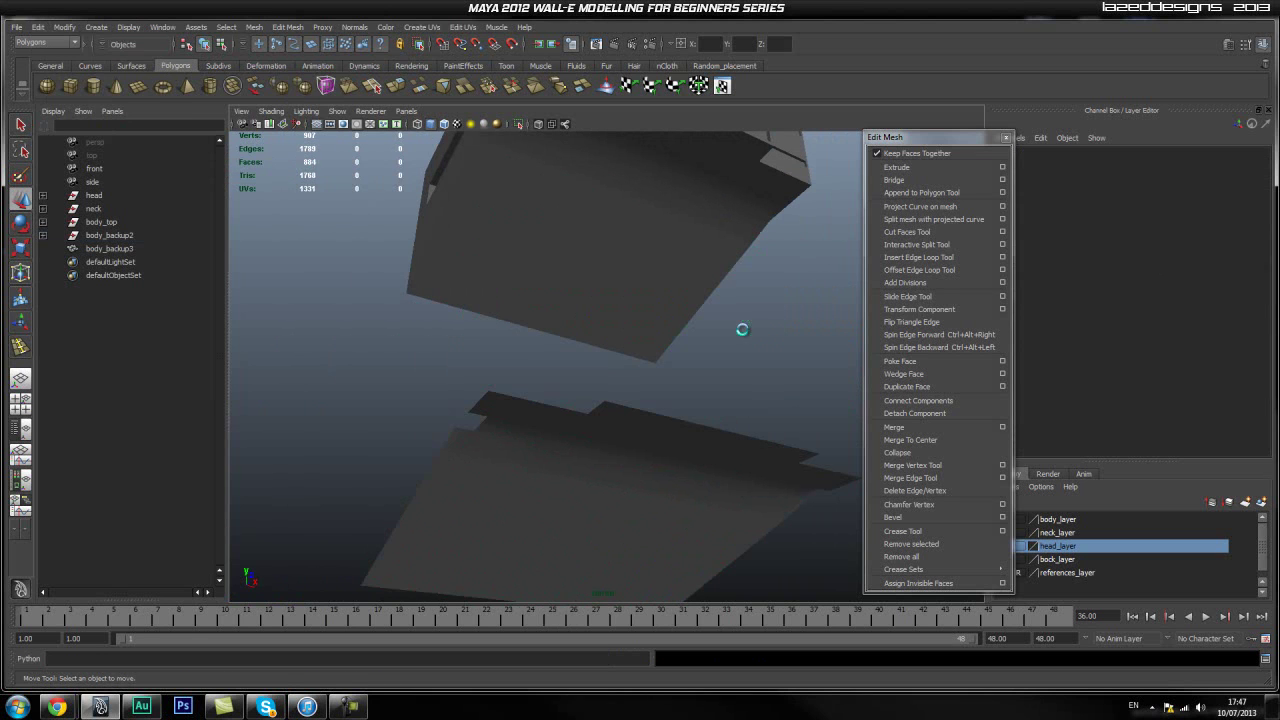
# Take polySurface13 out of the body_backup2 group and delete the empty group
pyautogui.click(469, 518)
pyautogui.click(43, 234)
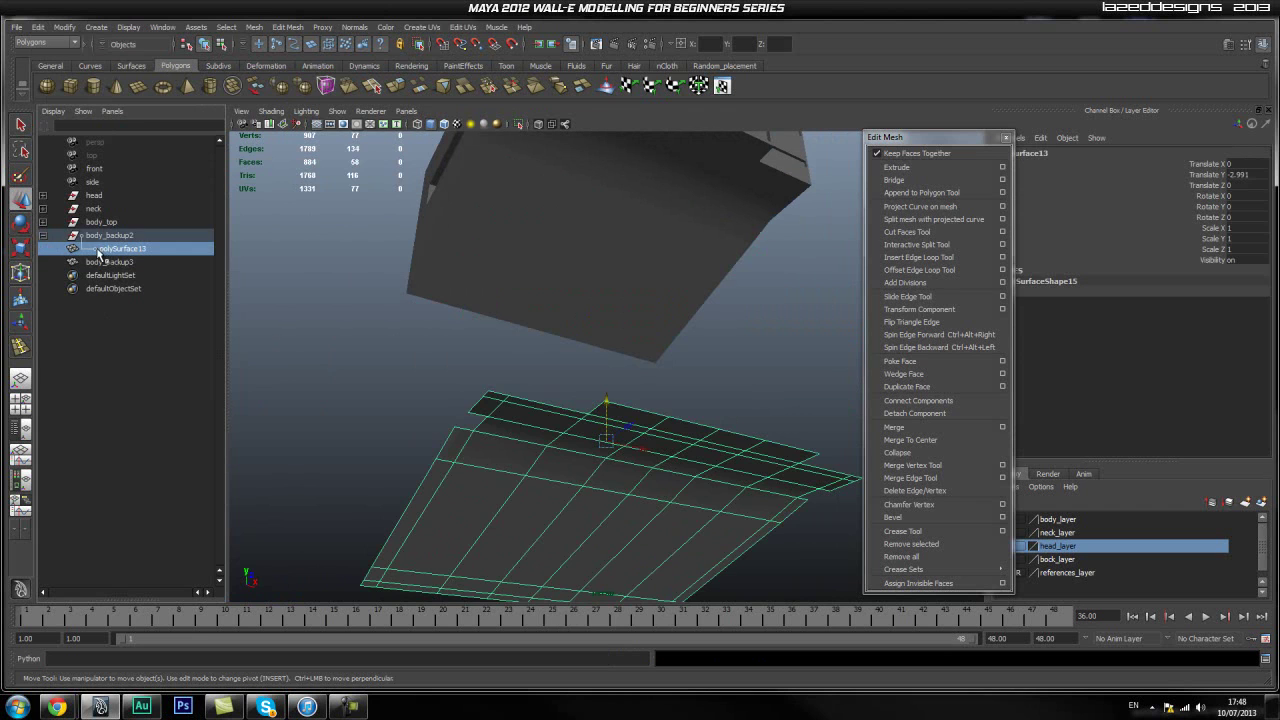
pyautogui.click(97, 308)
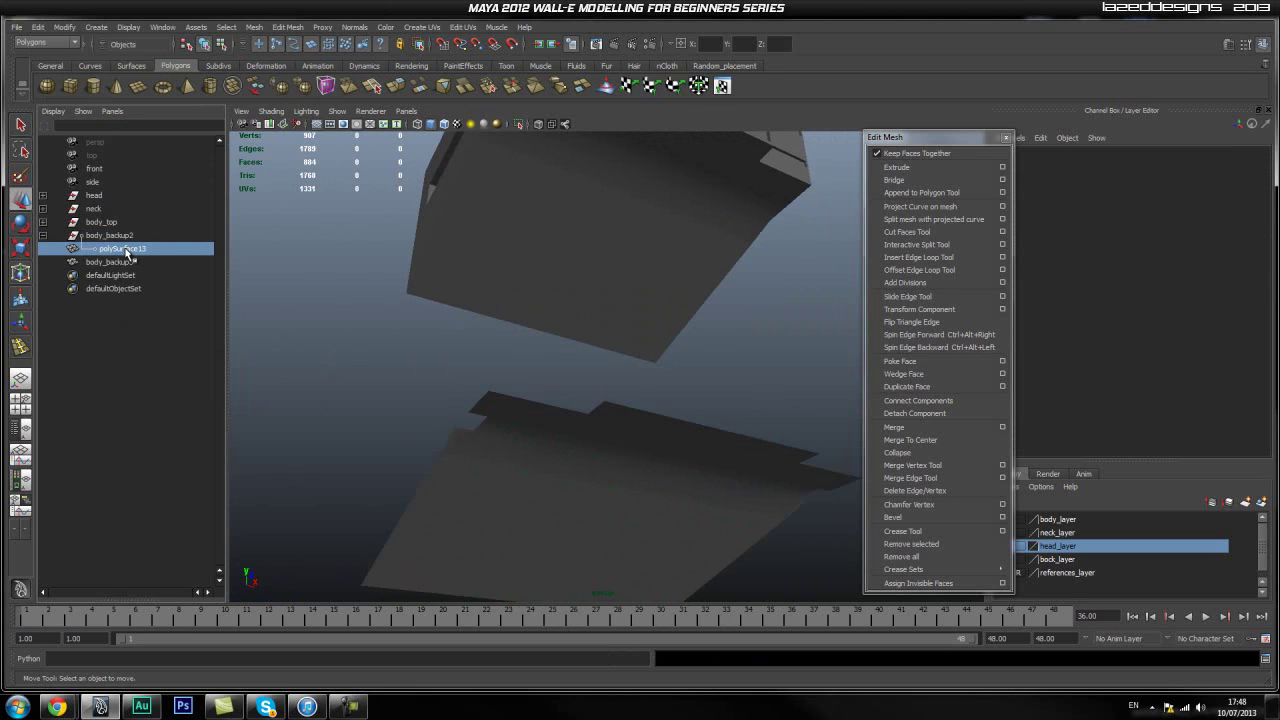
pyautogui.click(127, 251)
pyautogui.moveTo(129, 251); pyautogui.dragTo(129, 380, button='middle')
pyautogui.click(109, 235)
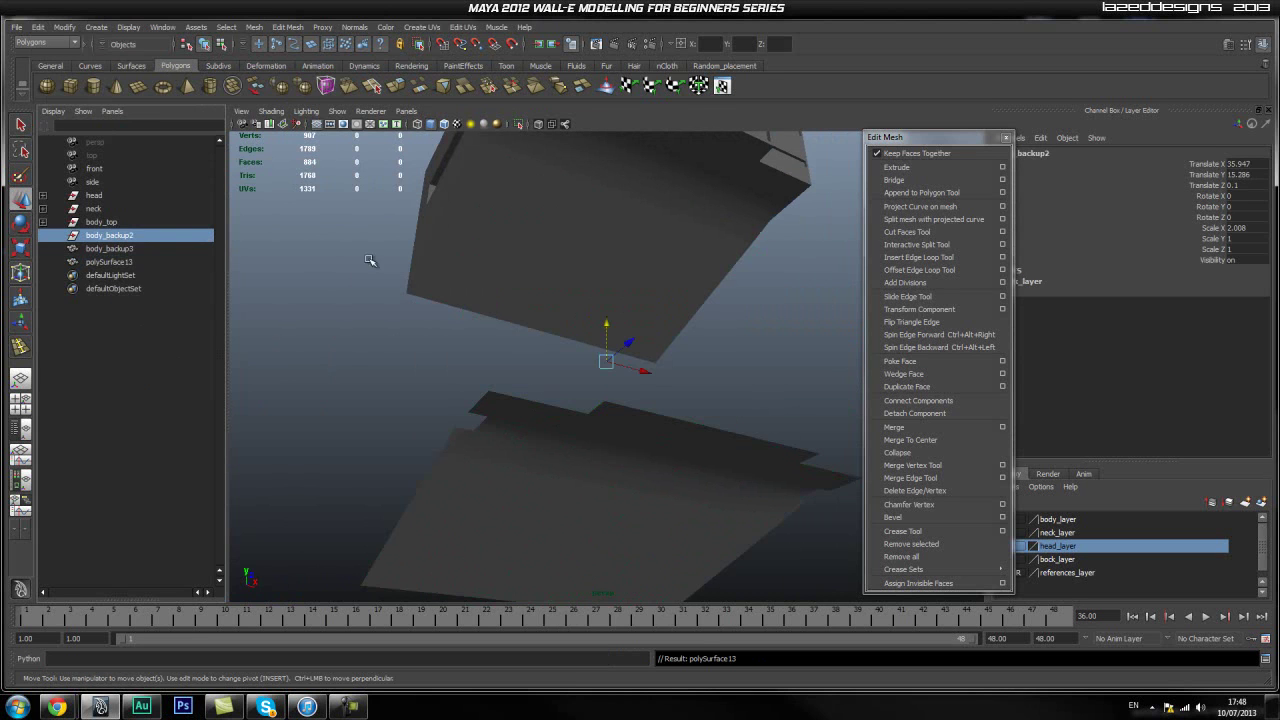
pyautogui.press('Delete')
# Center the pivot of the extracted underside surface, polySurface13
pyautogui.click(609, 491)
pyautogui.keyDown('alt'); pyautogui.moveTo(690, 425); pyautogui.dragTo(507, 357); pyautogui.keyUp('alt')
pyautogui.press('space')
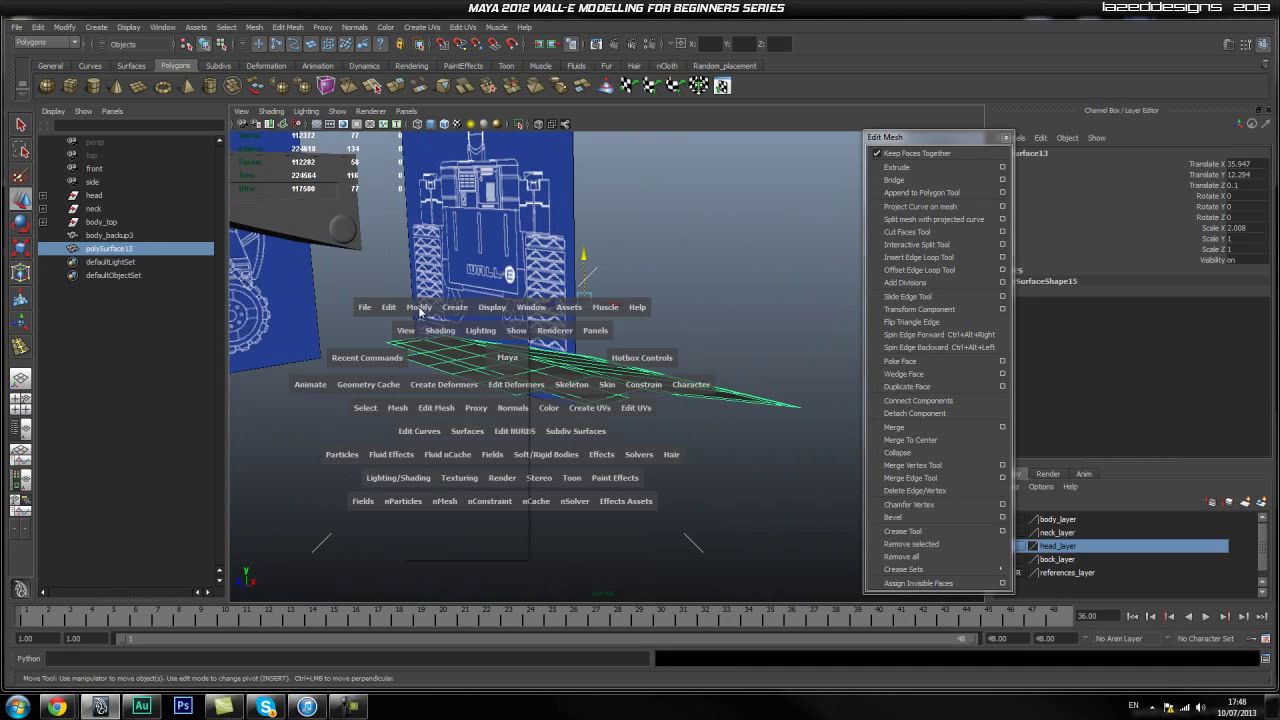
pyautogui.click(420, 309)
pyautogui.click(477, 438)
# Bring the underside surface back to the reference images and set its Translate X, Y and Z to 0
pyautogui.keyDown('alt'); pyautogui.moveTo(540, 425); pyautogui.dragTo(640, 410); pyautogui.keyUp('alt')
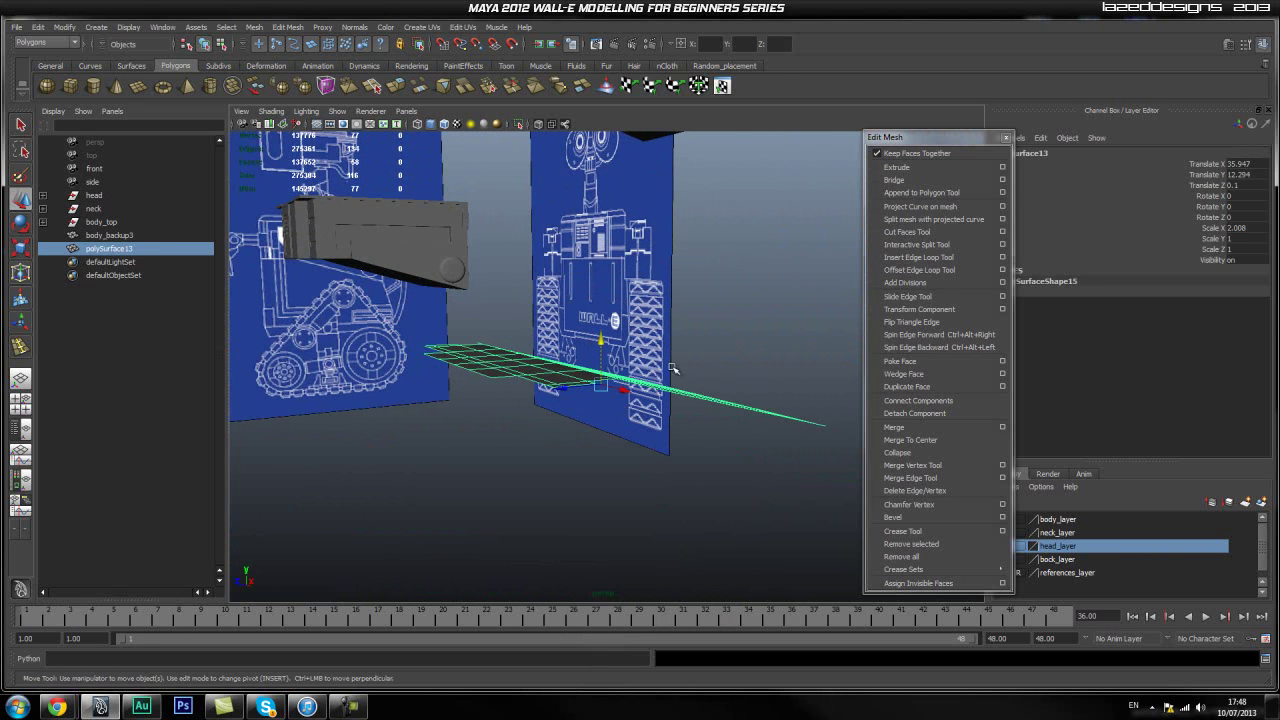
pyautogui.keyDown('alt'); pyautogui.moveTo(326, 376); pyautogui.dragTo(638, 377); pyautogui.keyUp('alt')
pyautogui.moveTo(268, 330); pyautogui.dragTo(563, 358)
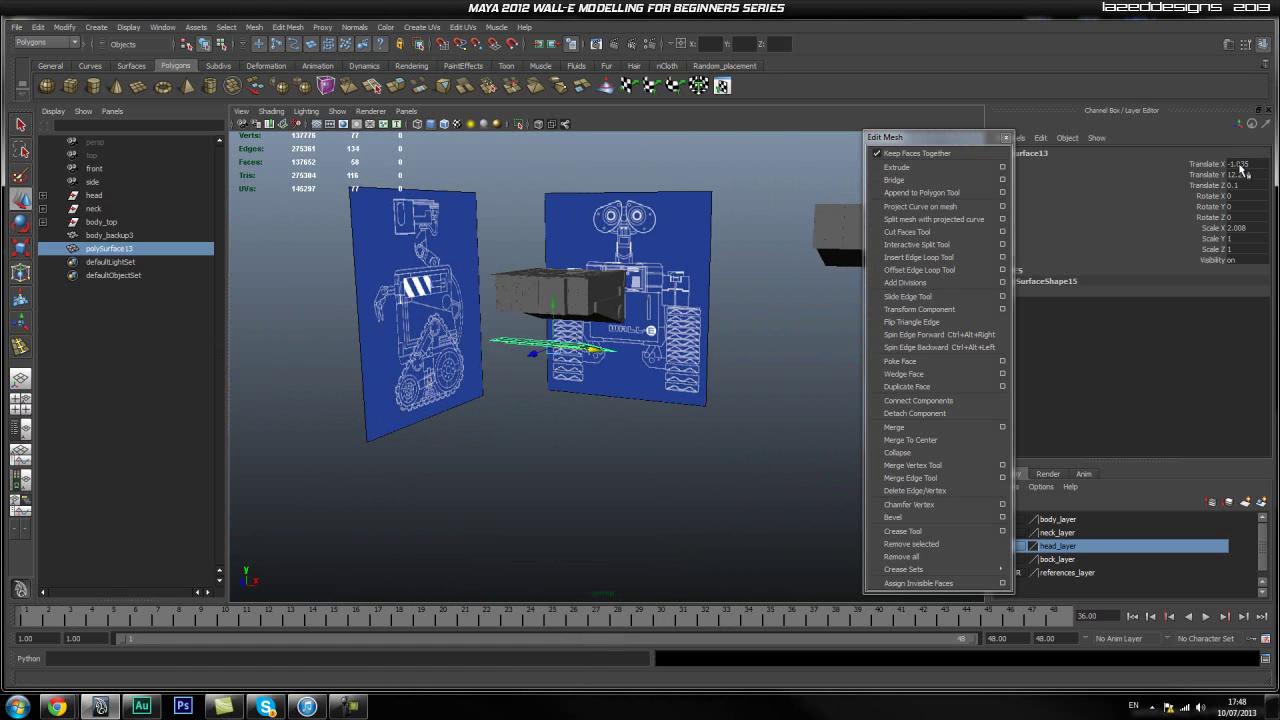
pyautogui.write('0')
pyautogui.press('Tab')
pyautogui.write('0')
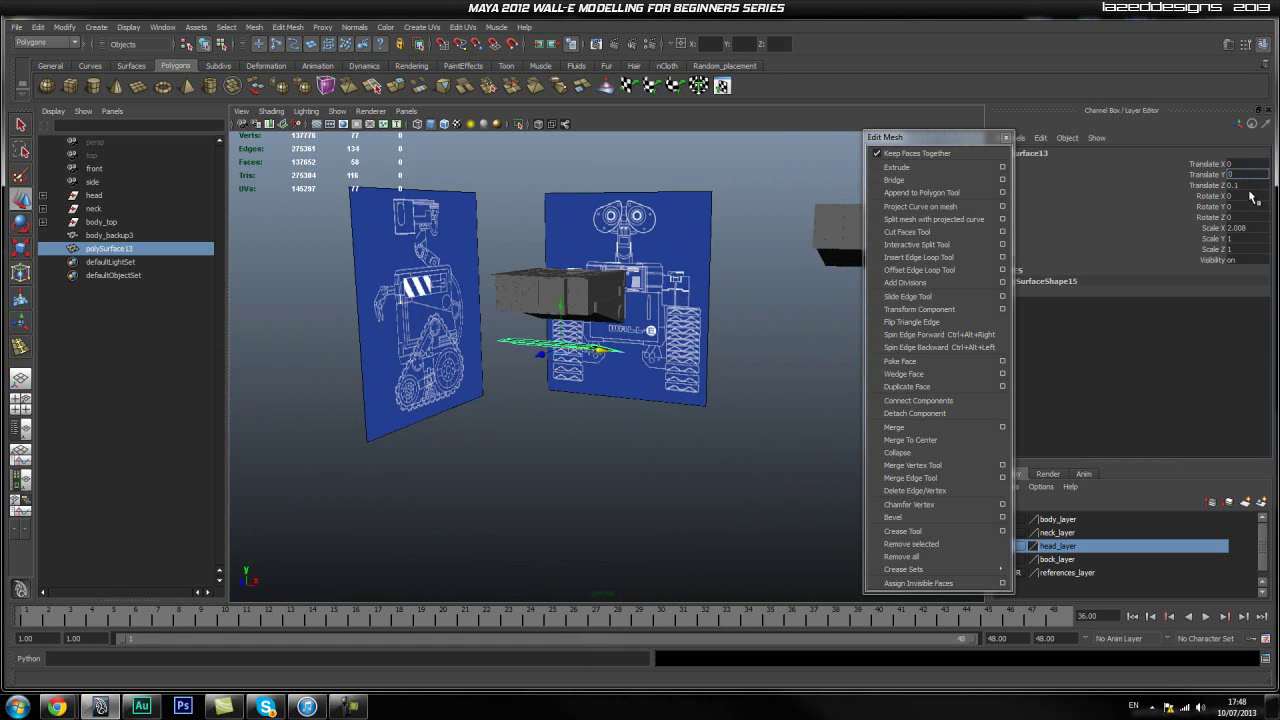
pyautogui.press('Tab')
pyautogui.click(763, 412)
pyautogui.click(577, 446)
pyautogui.keyDown('alt'); pyautogui.moveTo(486, 391); pyautogui.dragTo(524, 424, button='right'); pyautogui.keyUp('alt')
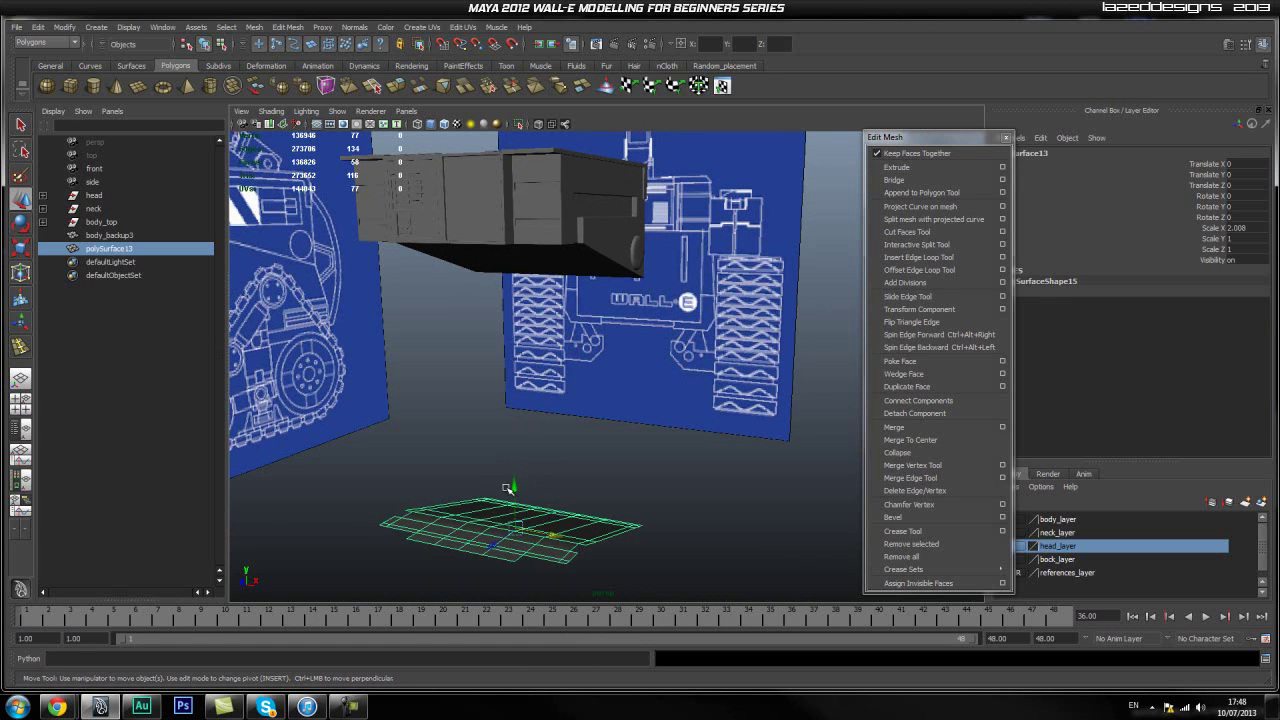
# Raise the underside surface to the height of WALL-E's upper body and select the main top body mesh to check its translate values
pyautogui.moveTo(510, 488); pyautogui.dragTo(543, 222)
pyautogui.scroll(3, 534, 236)
pyautogui.keyDown('alt'); pyautogui.moveTo(514, 191); pyautogui.dragTo(612, 486, button='middle'); pyautogui.keyUp('alt')
pyautogui.click(569, 334)
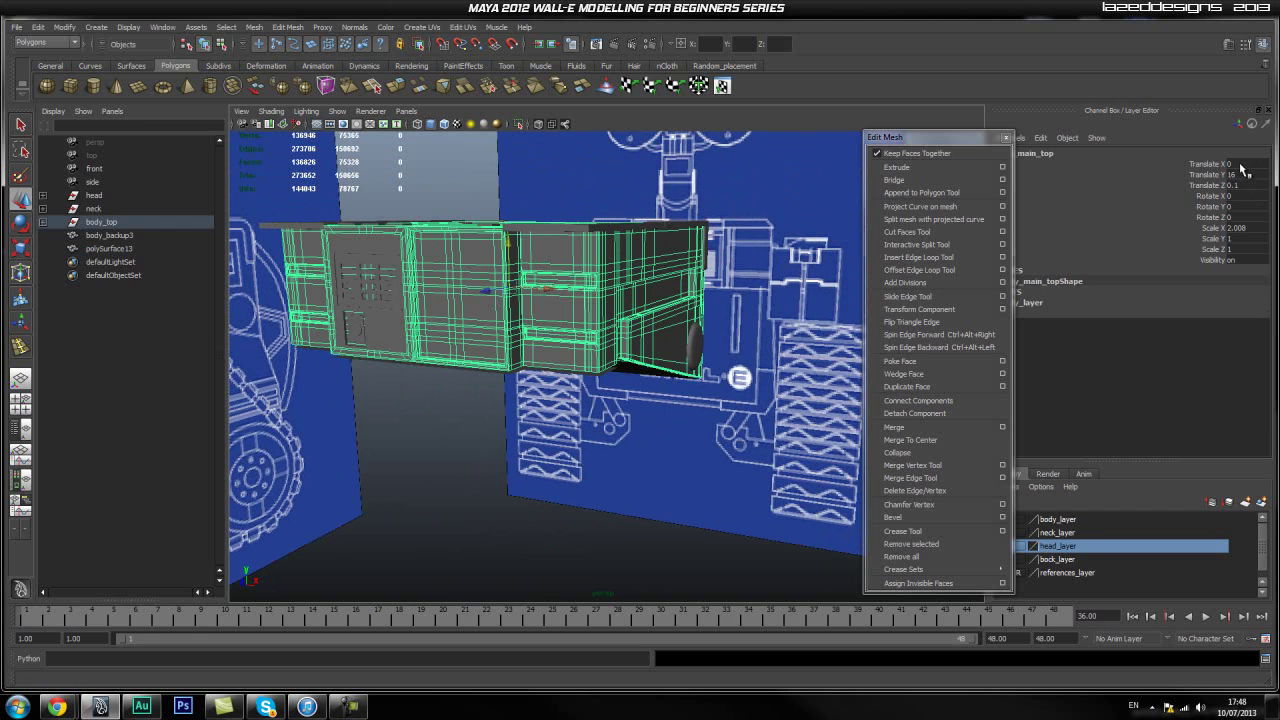
# Select the underside surface polySurface13 and extrude all of its faces with Keep Faces Together on
pyautogui.click(600, 432)
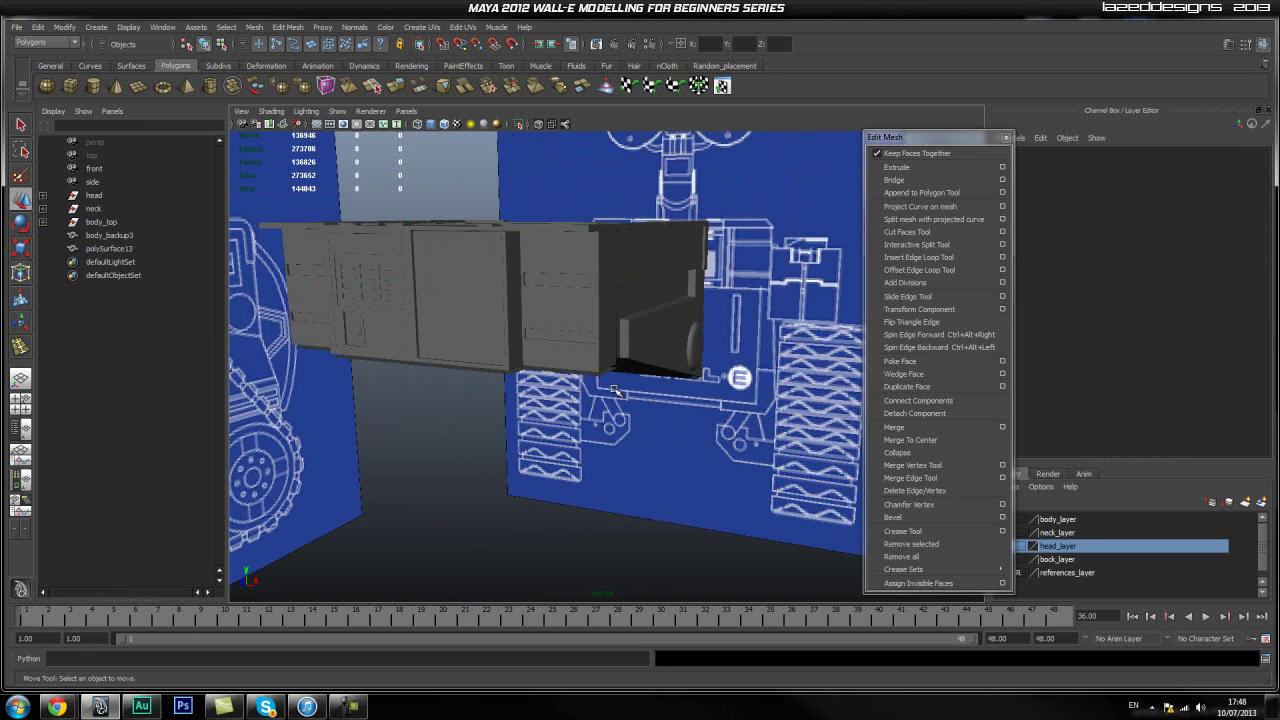
pyautogui.keyDown('alt'); pyautogui.moveTo(555, 433); pyautogui.dragTo(538, 514); pyautogui.keyUp('alt')
pyautogui.keyDown('alt'); pyautogui.moveTo(532, 361); pyautogui.dragTo(560, 503); pyautogui.keyUp('alt')
pyautogui.click(493, 584)
pyautogui.keyDown('alt'); pyautogui.moveTo(493, 584); pyautogui.dragTo(772, 484); pyautogui.keyUp('alt')
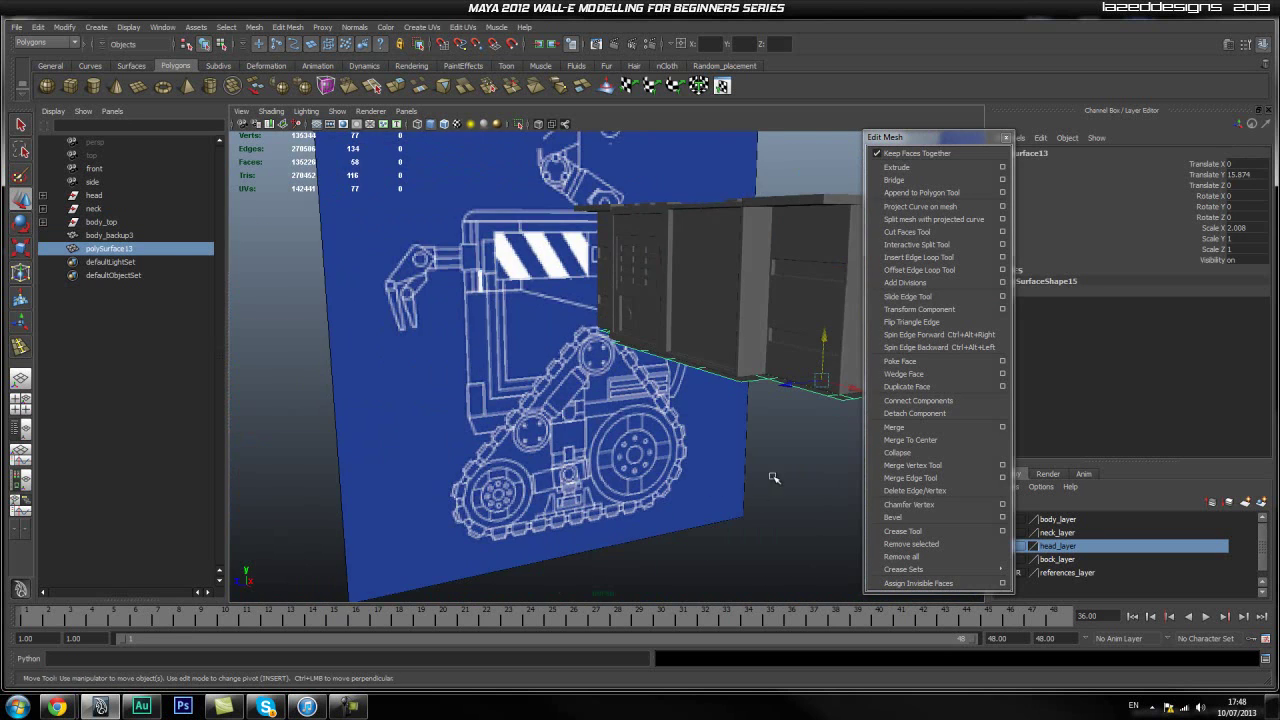
pyautogui.keyDown('alt'); pyautogui.moveTo(648, 474); pyautogui.dragTo(711, 426); pyautogui.keyUp('alt')
pyautogui.keyDown('alt'); pyautogui.moveTo(711, 426); pyautogui.dragTo(669, 446, button='right'); pyautogui.keyUp('alt')
pyautogui.keyDown('alt'); pyautogui.moveTo(669, 446); pyautogui.dragTo(581, 529, button='middle'); pyautogui.keyUp('alt')
pyautogui.click(924, 168)
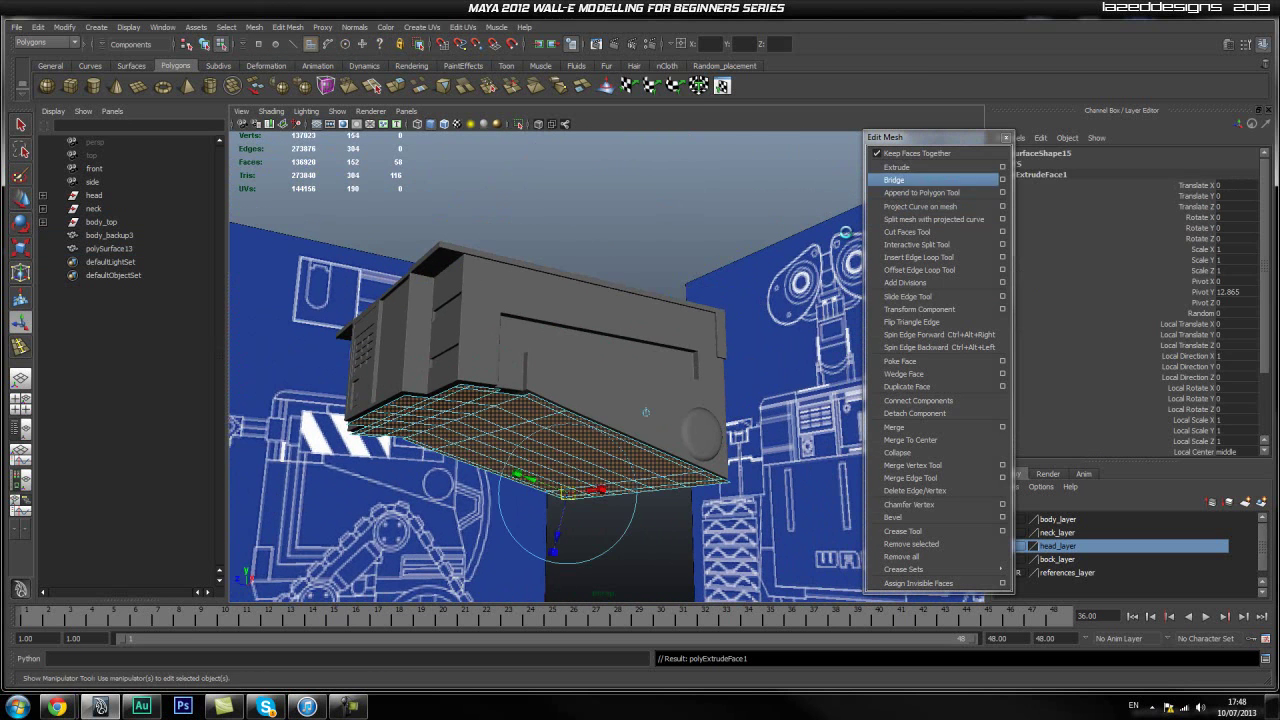
pyautogui.scroll(-3, 1180, 410)
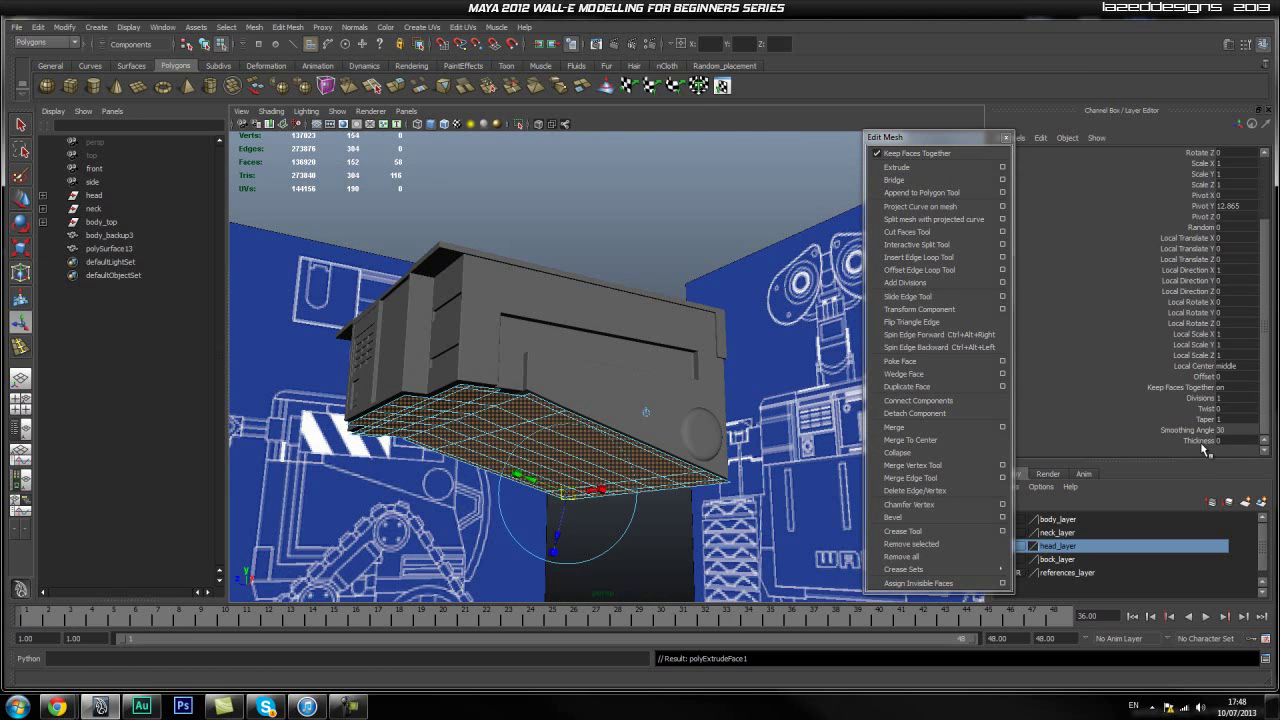
pyautogui.click(1200, 440)
pyautogui.moveTo(728, 361); pyautogui.dragTo(872, 343, button='middle')
pyautogui.hotkey('ctrl', 'z')
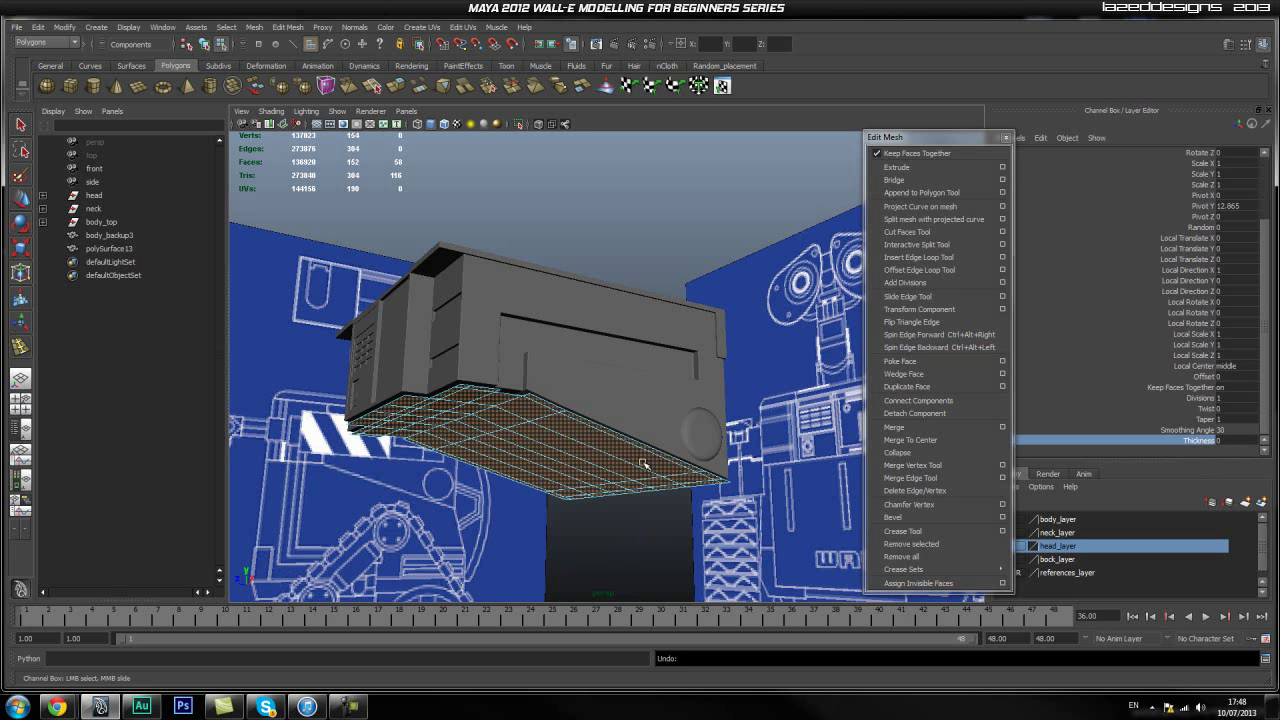
# Move the extruded faces straight down over the side reference to form the block of the lower body
pyautogui.press('w')
pyautogui.moveTo(521, 420); pyautogui.dragTo(509, 526)
pyautogui.keyDown('alt'); pyautogui.moveTo(589, 466); pyautogui.dragTo(592, 335, button='middle'); pyautogui.keyUp('alt')
pyautogui.keyDown('alt'); pyautogui.moveTo(666, 409); pyautogui.dragTo(621, 435); pyautogui.keyUp('alt')
pyautogui.press('space')
pyautogui.keyDown('alt'); pyautogui.moveTo(567, 450); pyautogui.dragTo(632, 340, button='middle'); pyautogui.keyUp('alt')
pyautogui.moveTo(529, 337); pyautogui.dragTo(526, 355)
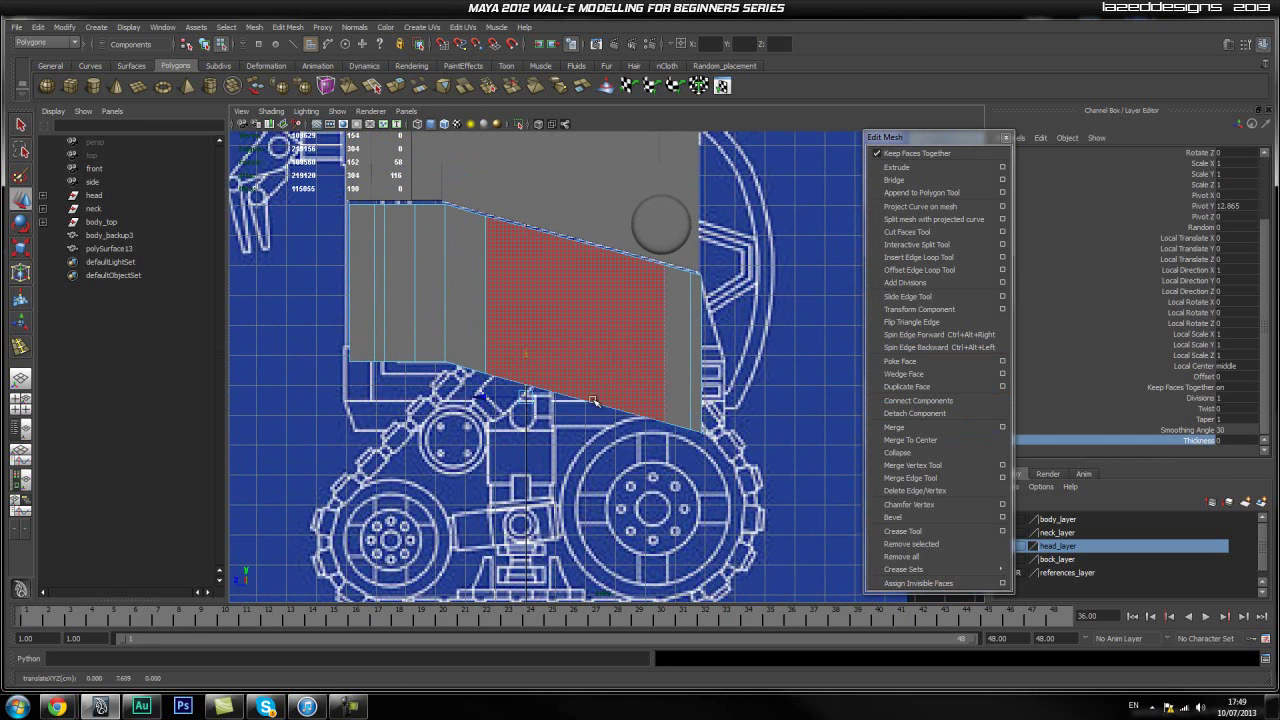
# Select the bottom vertices under the front section of the lower body and move them down toward the reference's base line
pyautogui.click(459, 378)
pyautogui.keyDown('alt'); pyautogui.moveTo(464, 352); pyautogui.dragTo(511, 369, button='middle'); pyautogui.keyUp('alt')
pyautogui.click(557, 322)
pyautogui.moveTo(481, 377); pyautogui.dragTo(428, 379, button='right')
pyautogui.moveTo(317, 370); pyautogui.dragTo(505, 442)
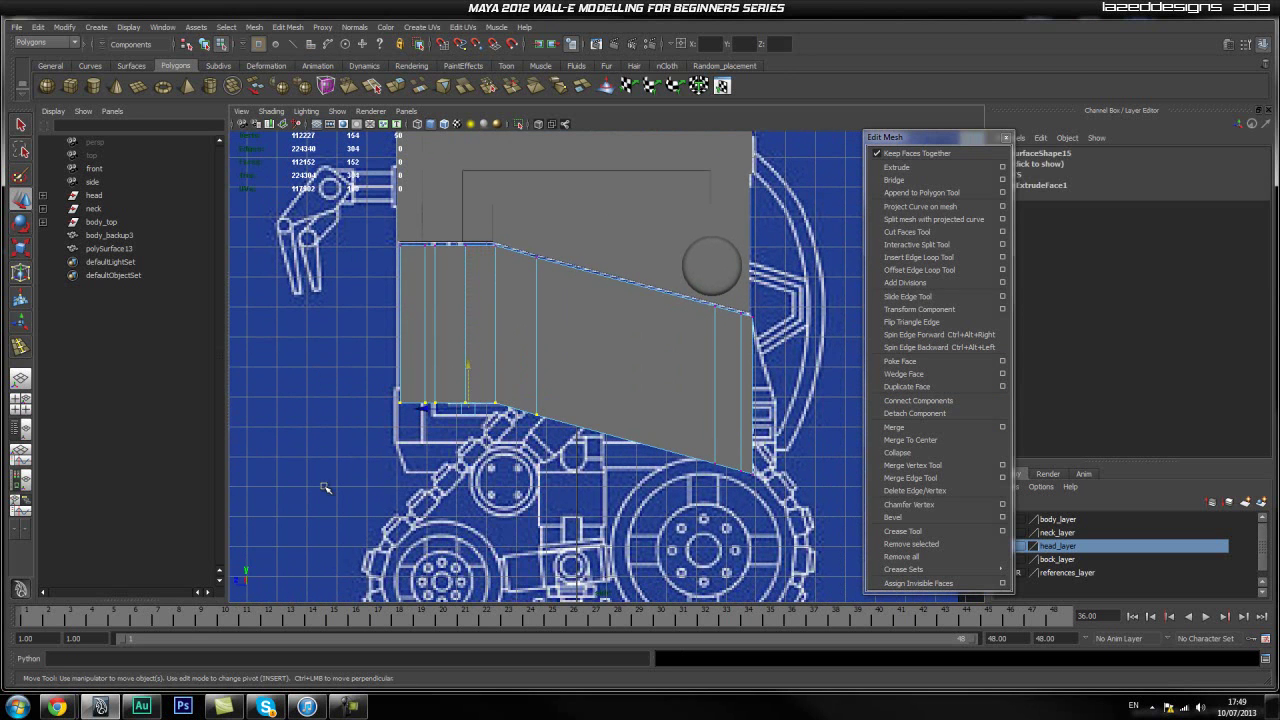
pyautogui.press('r')
pyautogui.moveTo(467, 352); pyautogui.dragTo(466, 424)
pyautogui.hotkey('ctrl', 'z')
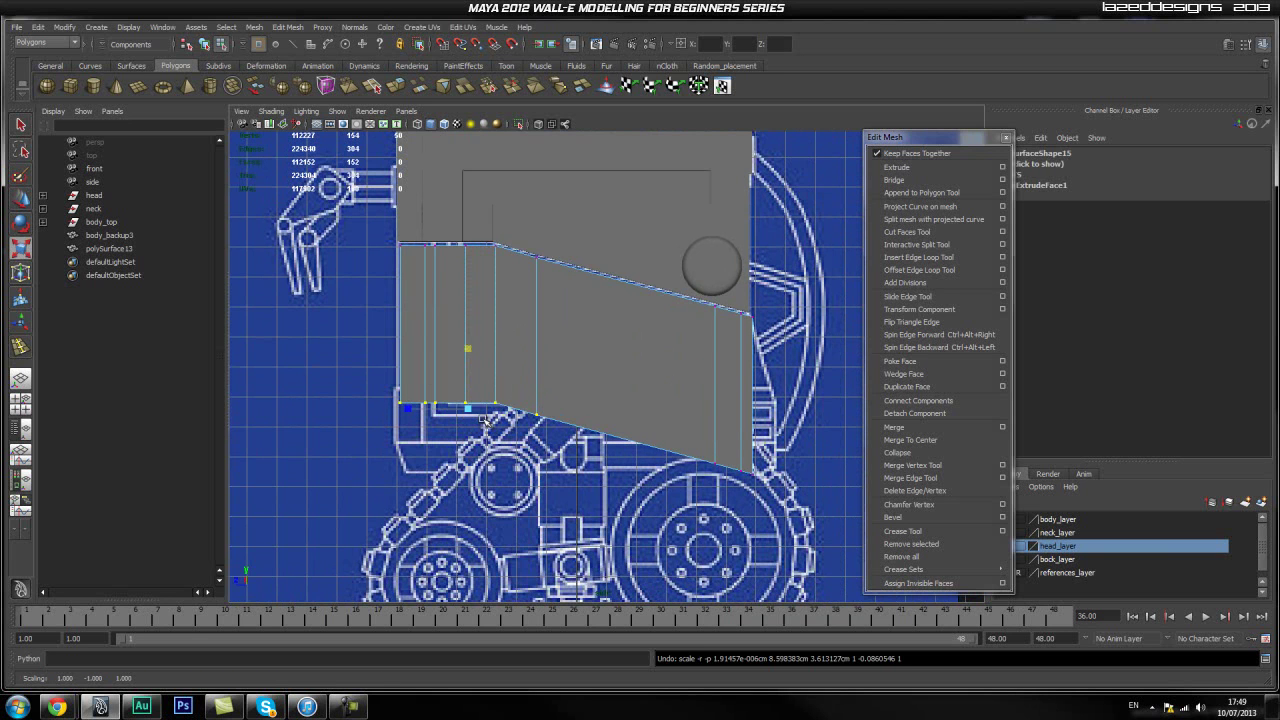
pyautogui.press('w')
pyautogui.moveTo(469, 374); pyautogui.dragTo(472, 417)
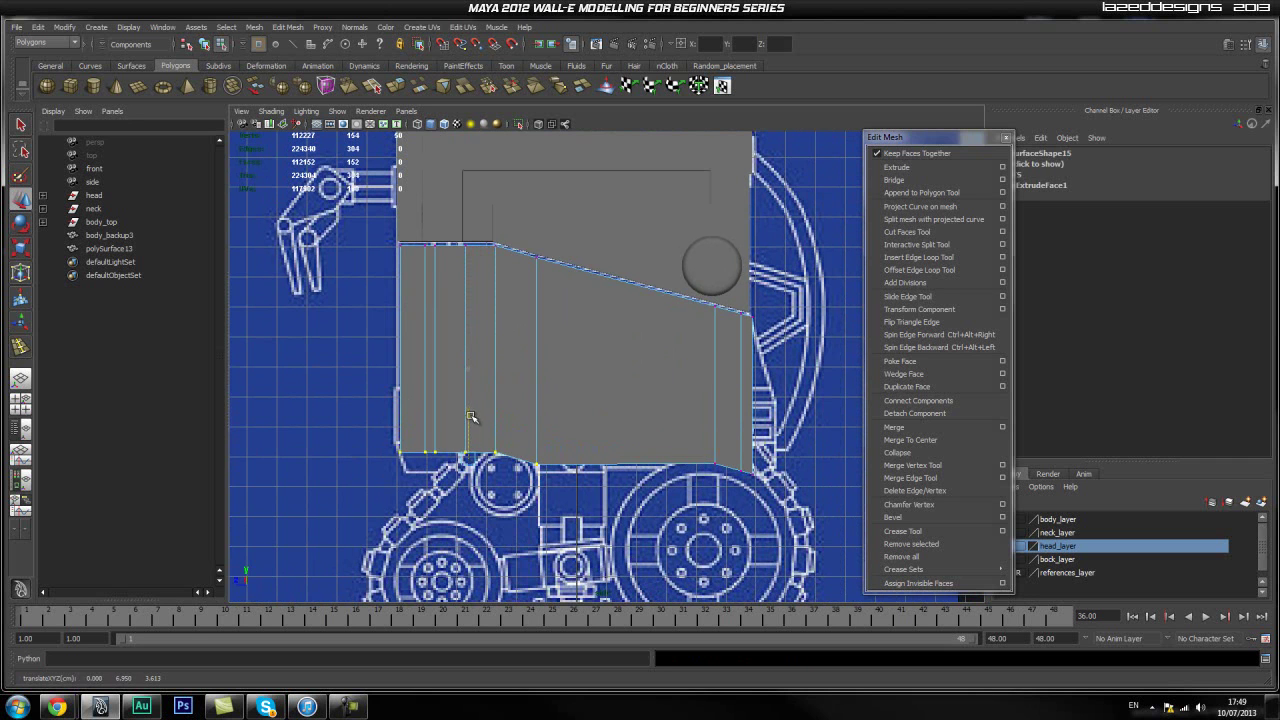
# Select the frontmost bottom vertices and snap them down to the height of the adjacent bottom vertex
pyautogui.keyDown('alt'); pyautogui.moveTo(728, 503); pyautogui.dragTo(838, 408, button='right'); pyautogui.keyUp('alt')
pyautogui.keyDown('alt'); pyautogui.moveTo(432, 414); pyautogui.dragTo(573, 403, button='middle'); pyautogui.keyUp('alt')
pyautogui.click(364, 345)
pyautogui.moveTo(357, 337); pyautogui.dragTo(568, 389)
pyautogui.click(480, 331)
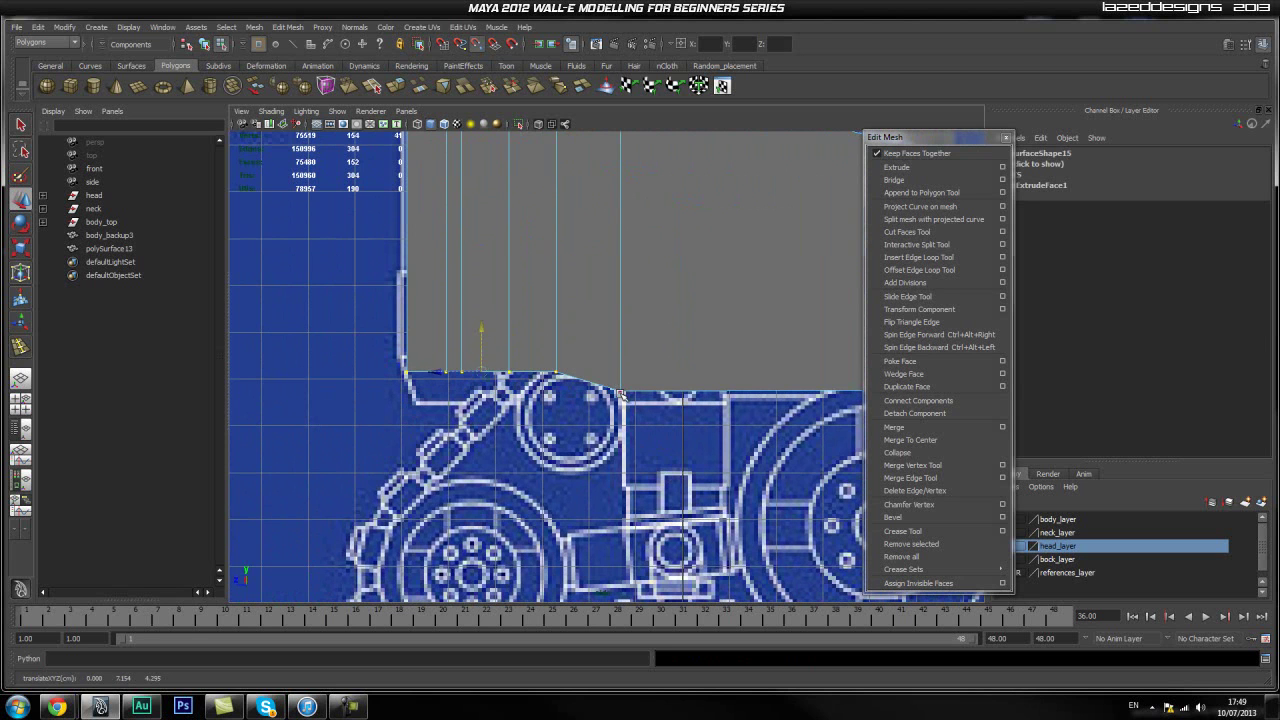
pyautogui.moveTo(620, 394); pyautogui.dragTo(622, 406, button='middle')
# Select the rearmost bottom vertices and snap them up to the height of the neighbouring bottom edge
pyautogui.click(391, 447)
pyautogui.keyDown('alt'); pyautogui.moveTo(784, 390); pyautogui.dragTo(504, 430, button='middle'); pyautogui.keyUp('alt')
pyautogui.moveTo(684, 428); pyautogui.dragTo(676, 476)
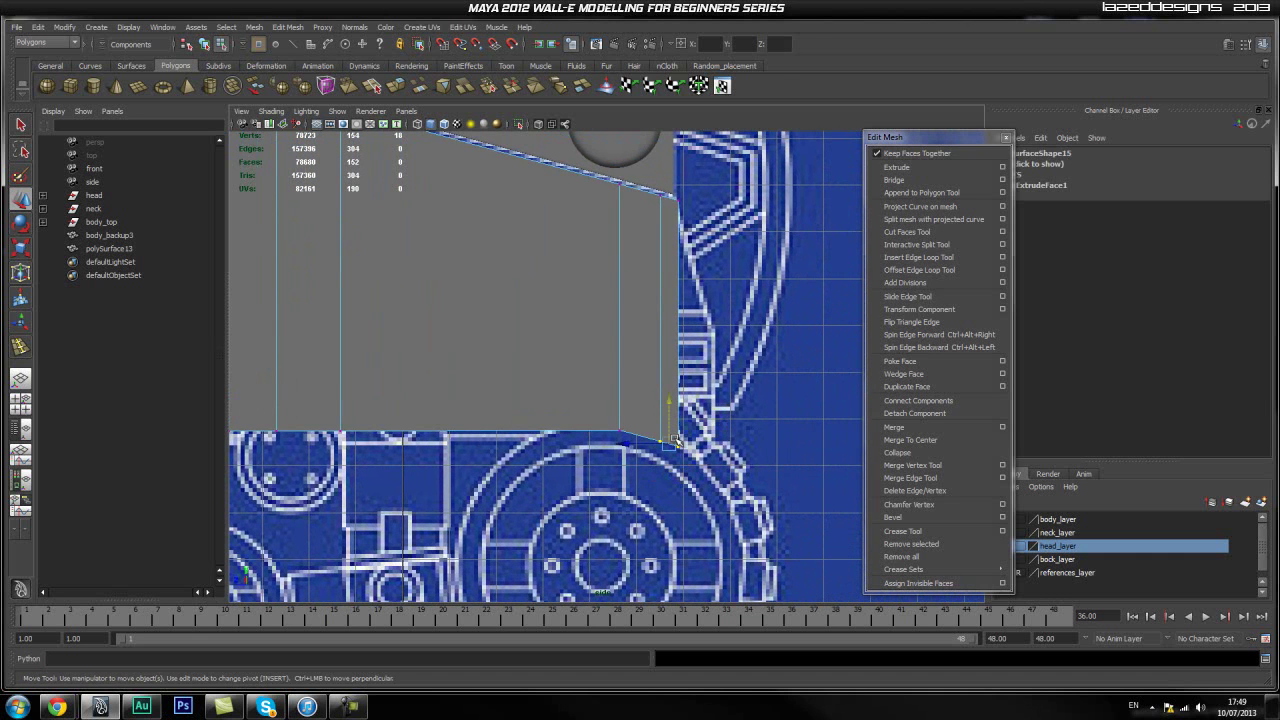
pyautogui.moveTo(670, 402); pyautogui.dragTo(624, 418)
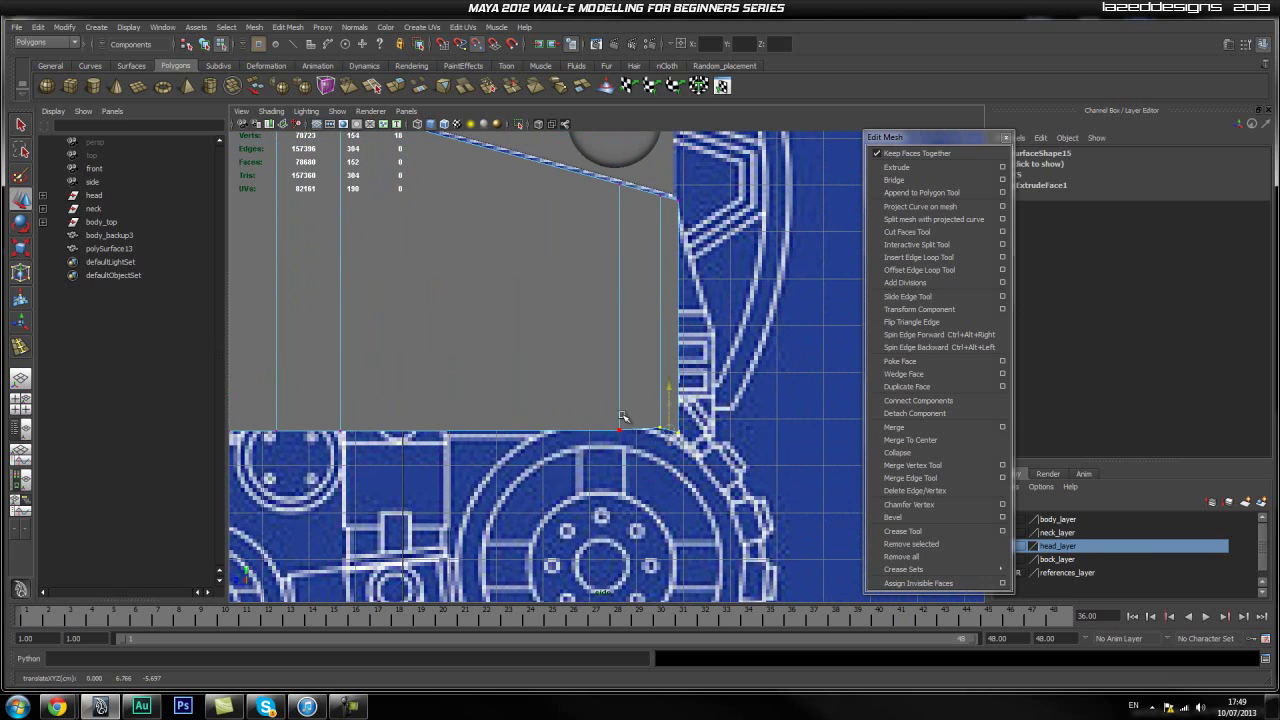
# Scale the rear bottom vertices flat along the vertical axis so they share one level
pyautogui.click(751, 460)
pyautogui.moveTo(657, 468); pyautogui.dragTo(657, 468)
pyautogui.click(716, 448)
pyautogui.moveTo(712, 399); pyautogui.dragTo(643, 464)
pyautogui.press('r')
pyautogui.click(670, 372)
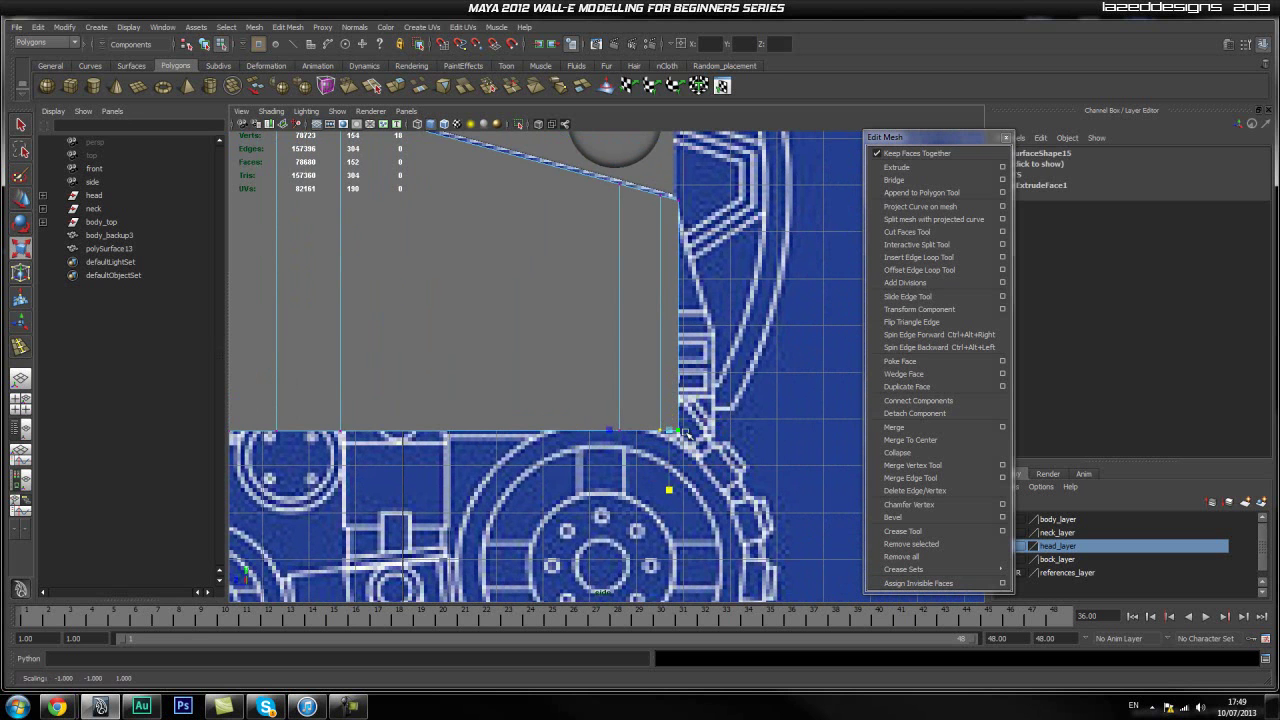
pyautogui.moveTo(666, 431); pyautogui.dragTo(666, 431)
pyautogui.click(748, 444)
# Flatten the entire bottom row of vertices to one level and lower it to the base line of the side reference
pyautogui.scroll(4, 755, 447)
pyautogui.keyDown('alt'); pyautogui.moveTo(757, 448); pyautogui.dragTo(678, 442, button='middle'); pyautogui.keyUp('alt')
pyautogui.scroll(-5, 697, 390)
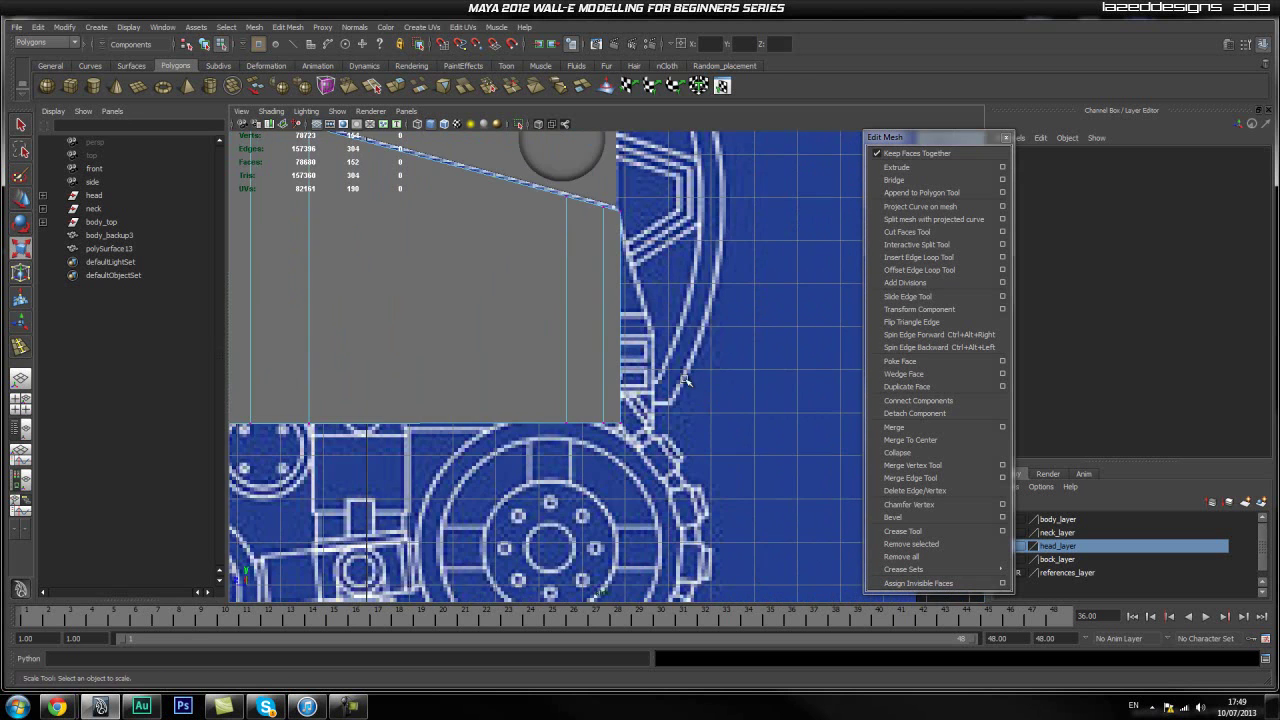
pyautogui.keyDown('alt'); pyautogui.moveTo(695, 386); pyautogui.dragTo(912, 430, button='middle'); pyautogui.keyUp('alt')
pyautogui.keyDown('alt'); pyautogui.moveTo(397, 428); pyautogui.dragTo(346, 420, button='middle'); pyautogui.keyUp('alt')
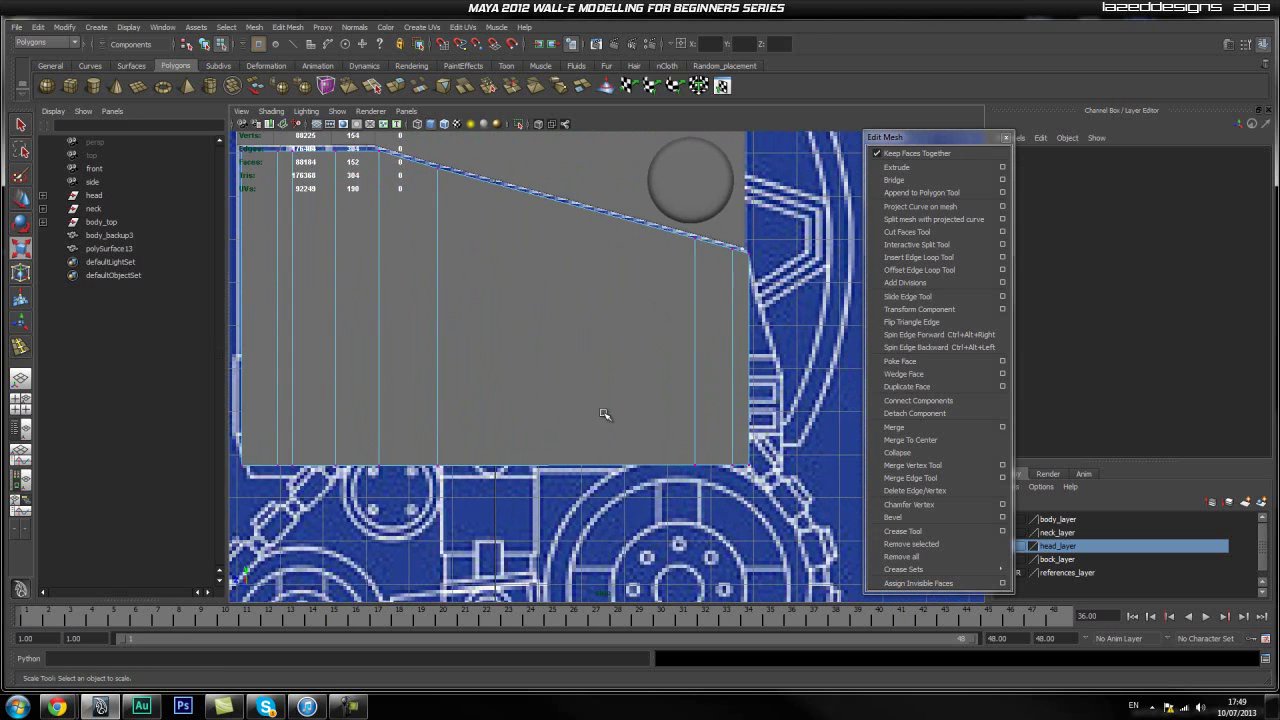
pyautogui.scroll(-2, 581, 409)
pyautogui.moveTo(770, 395); pyautogui.dragTo(240, 512)
pyautogui.moveTo(519, 389); pyautogui.dragTo(519, 442)
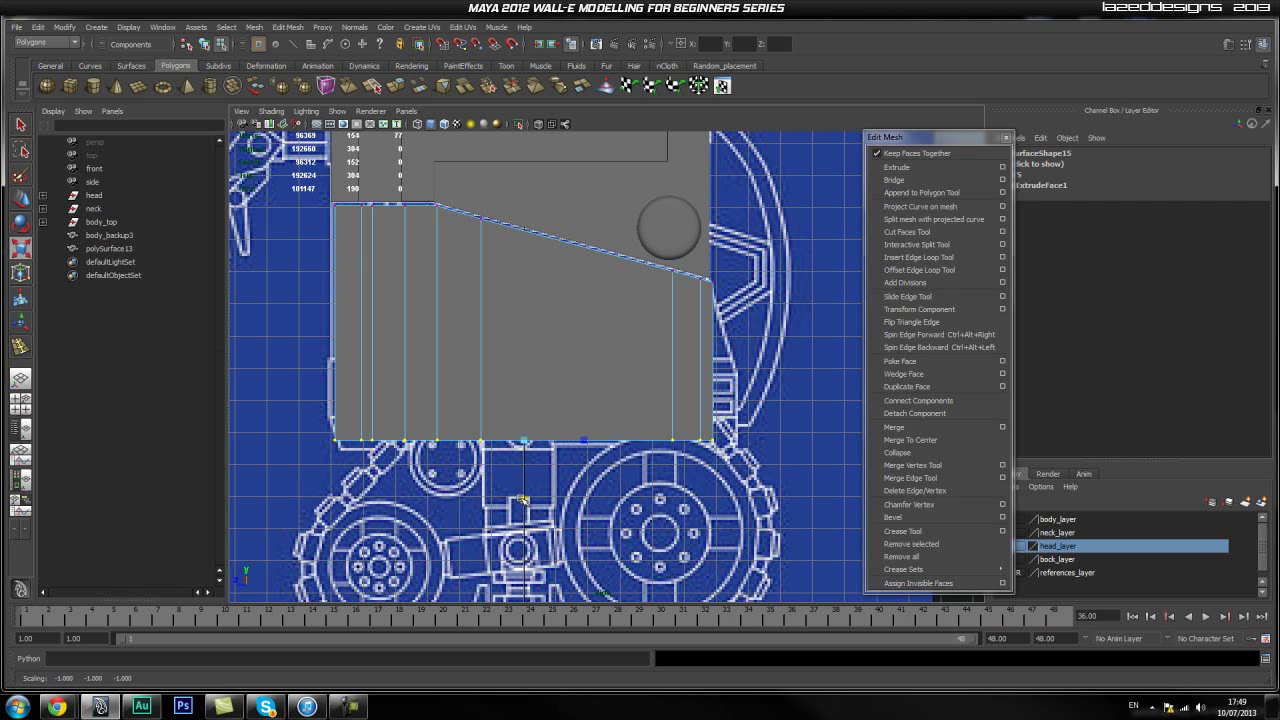
pyautogui.press('w')
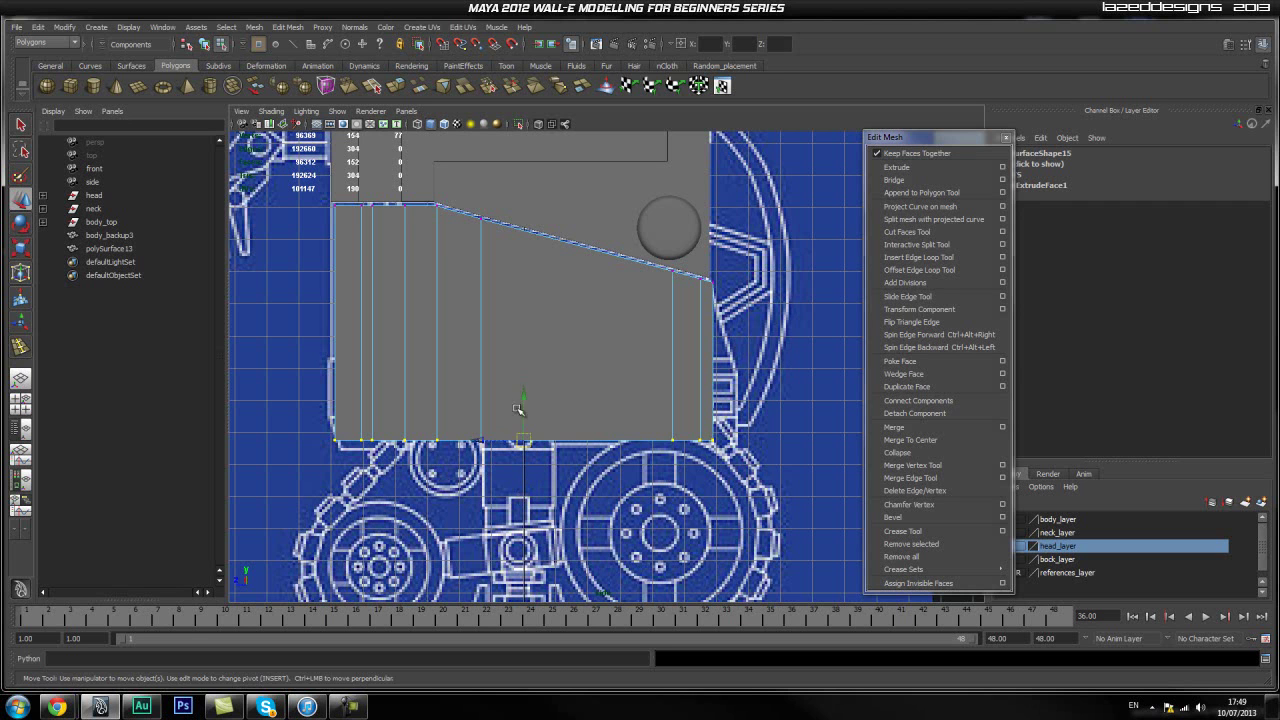
pyautogui.moveTo(522, 396)
pyautogui.mouseDown()
pyautogui.moveTo(524, 416)
pyautogui.moveTo(527, 406)
pyautogui.mouseUp()
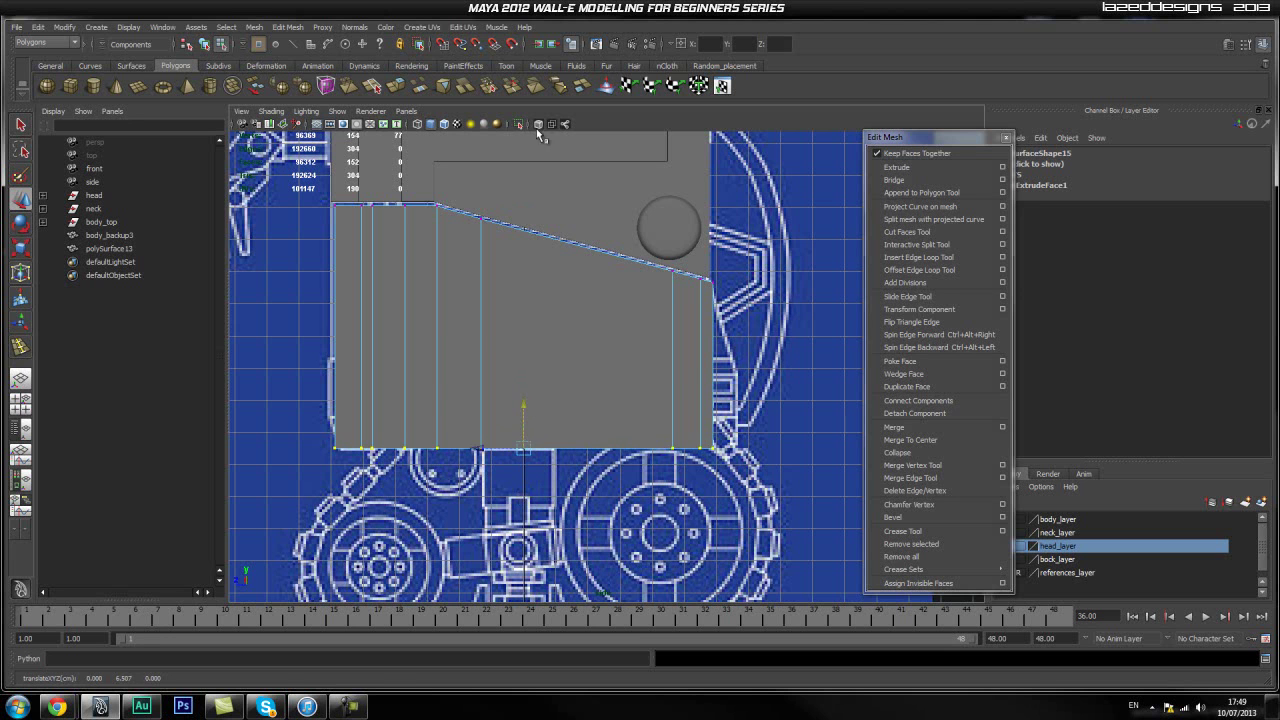
# Turn on X-ray display in the side view to see the reference through the lower body
pyautogui.click(538, 125)
pyautogui.scroll(3, 634, 463)
pyautogui.moveTo(634, 463)
pyautogui.keyDown('alt'); pyautogui.mouseDown(button='middle')
pyautogui.moveTo(475, 428)
pyautogui.moveTo(885, 436)
pyautogui.mouseUp(button='middle'); pyautogui.keyUp('alt')
pyautogui.scroll(2, 475, 428)
pyautogui.scroll(-2, 449, 411)
pyautogui.keyDown('alt'); pyautogui.moveTo(584, 388); pyautogui.dragTo(254, 419, button='middle'); pyautogui.keyUp('alt')
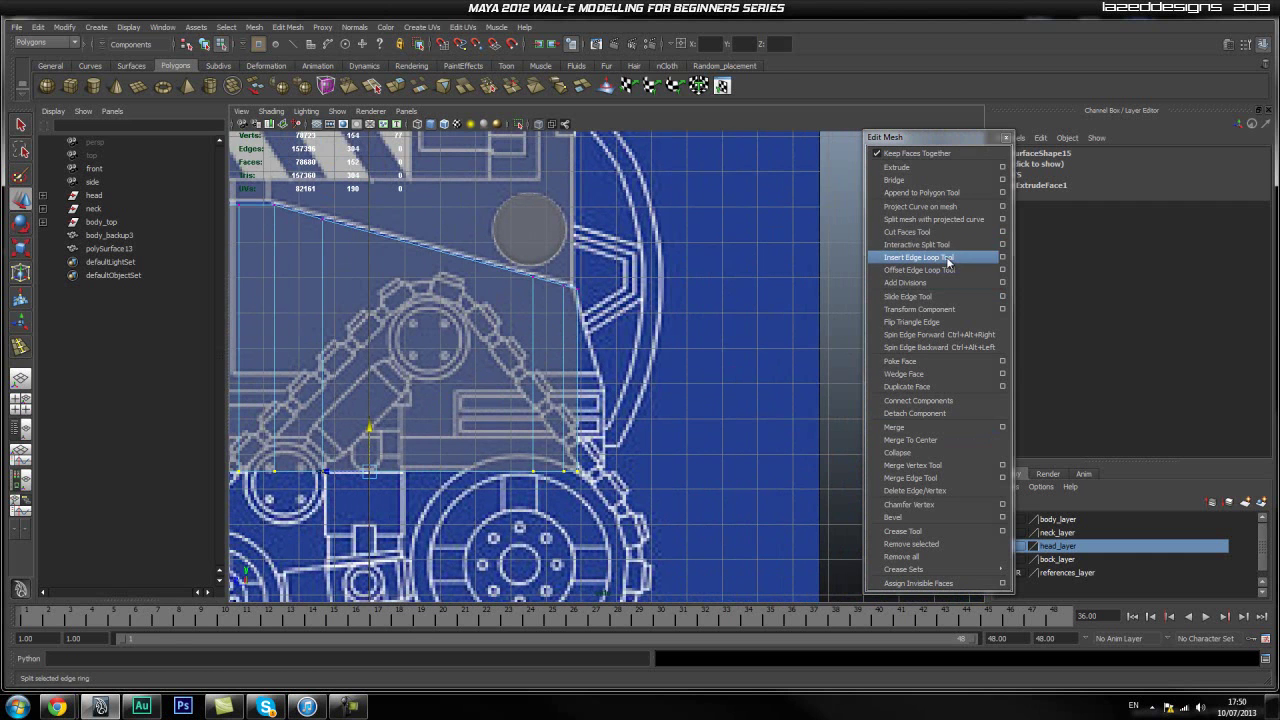
# Insert a horizontal edge loop just above the lower body's bottom edge and scale it flat vertically
pyautogui.click(948, 258)
pyautogui.keyDown('alt'); pyautogui.moveTo(533, 430); pyautogui.dragTo(555, 388, button='middle'); pyautogui.keyUp('alt')
pyautogui.moveTo(603, 402); pyautogui.dragTo(602, 396)
pyautogui.keyDown('alt'); pyautogui.moveTo(396, 412); pyautogui.dragTo(518, 414, button='middle'); pyautogui.keyUp('alt')
pyautogui.press('r')
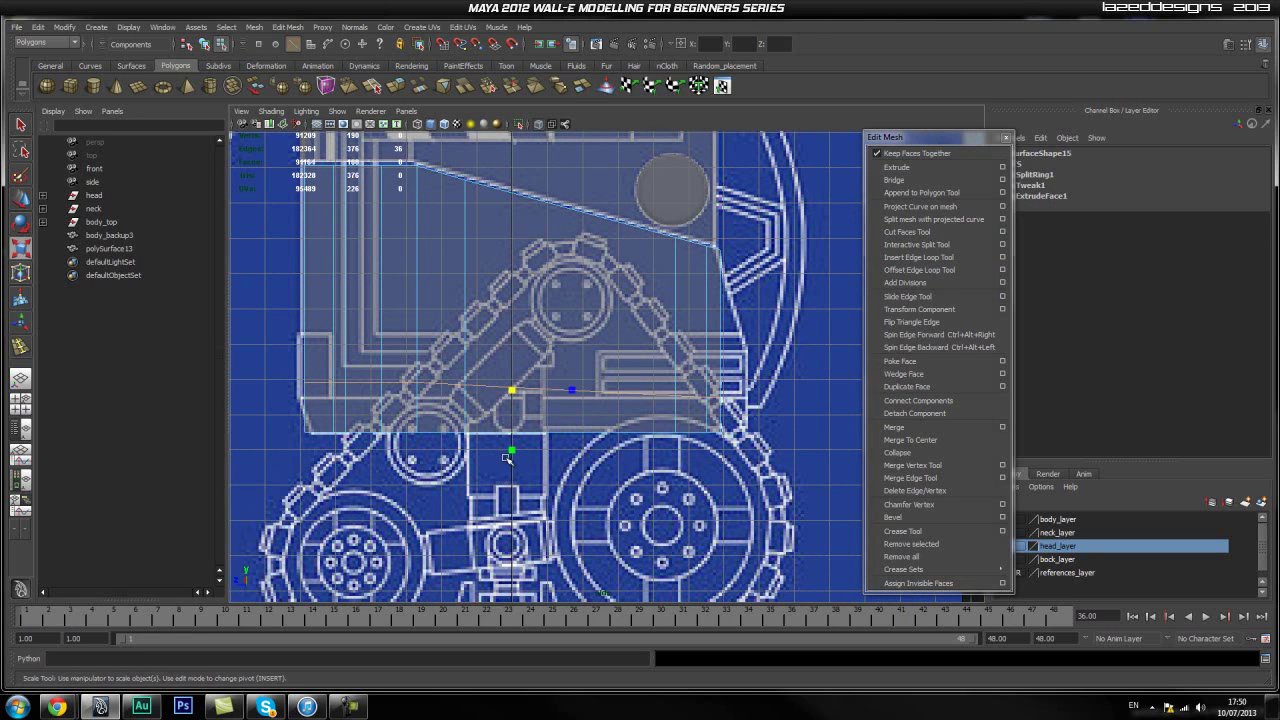
pyautogui.moveTo(511, 453)
pyautogui.mouseDown()
pyautogui.moveTo(520, 390)
pyautogui.moveTo(517, 450)
pyautogui.mouseUp()
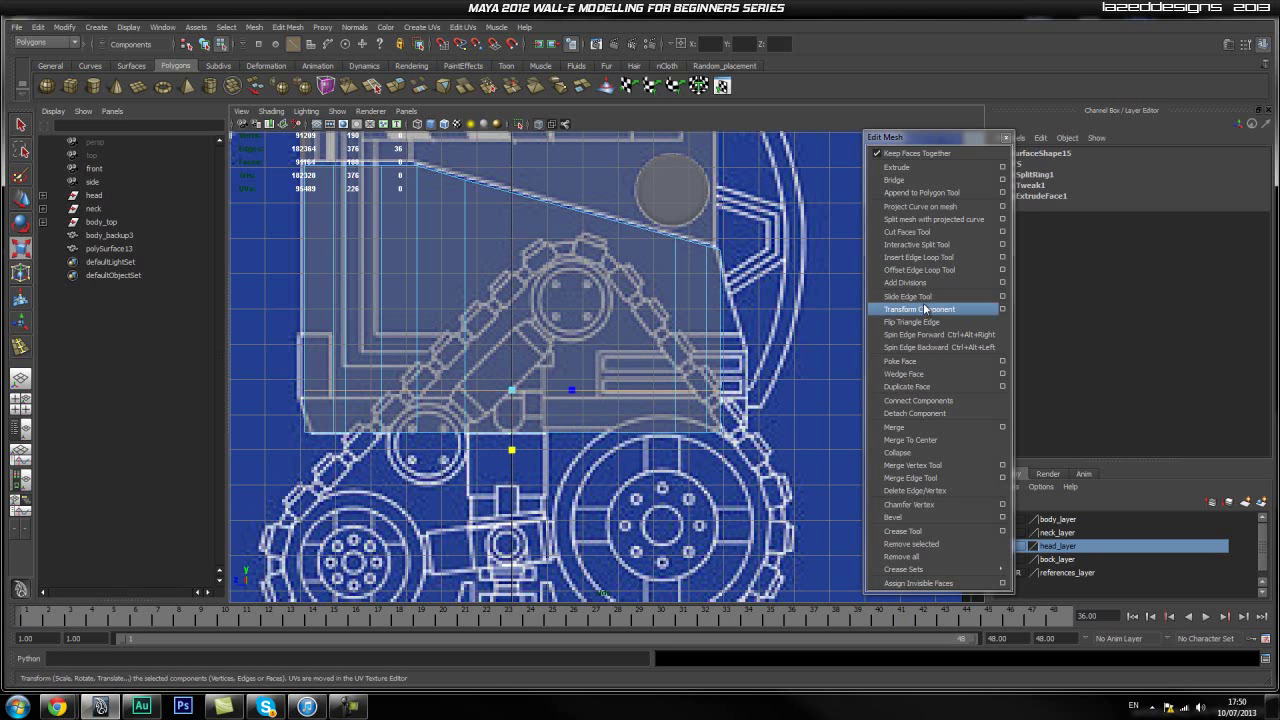
# Insert a second horizontal edge loop above the first, flatten it vertically, and lower it slightly to match the reference's rear vents
pyautogui.click(918, 257)
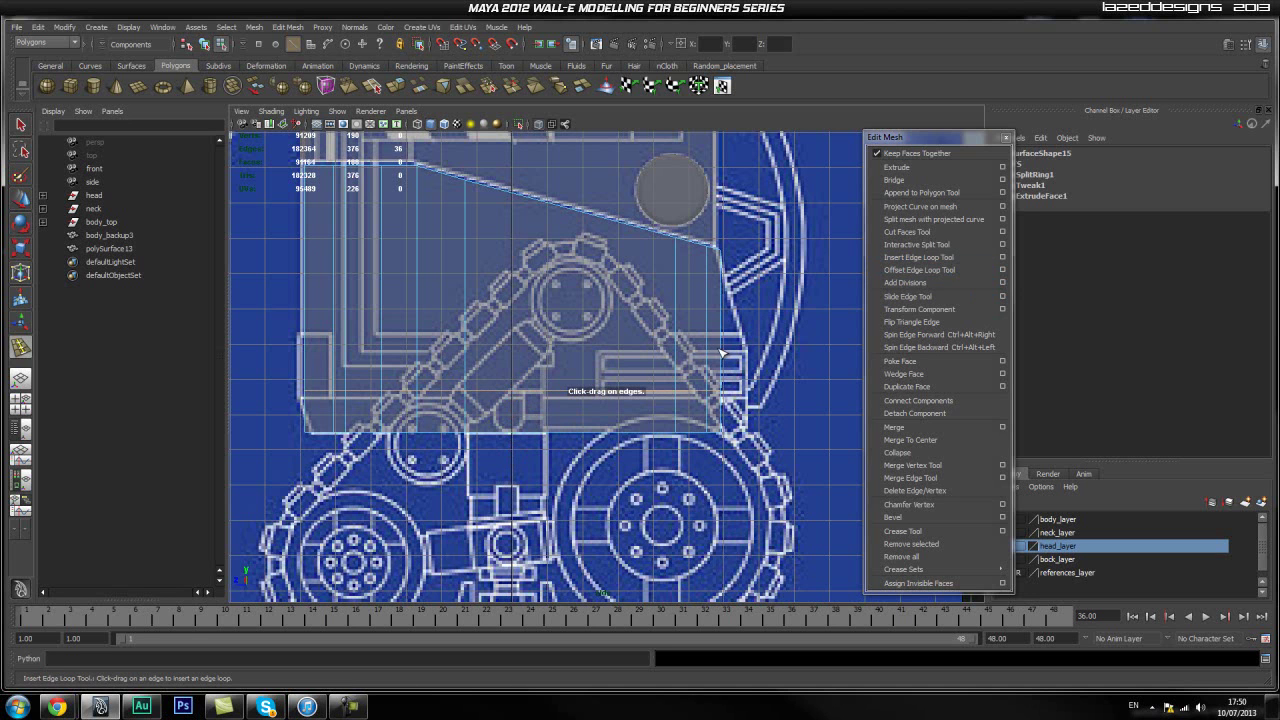
pyautogui.moveTo(720, 351); pyautogui.dragTo(722, 348)
pyautogui.press('r')
pyautogui.moveTo(510, 400); pyautogui.dragTo(512, 340)
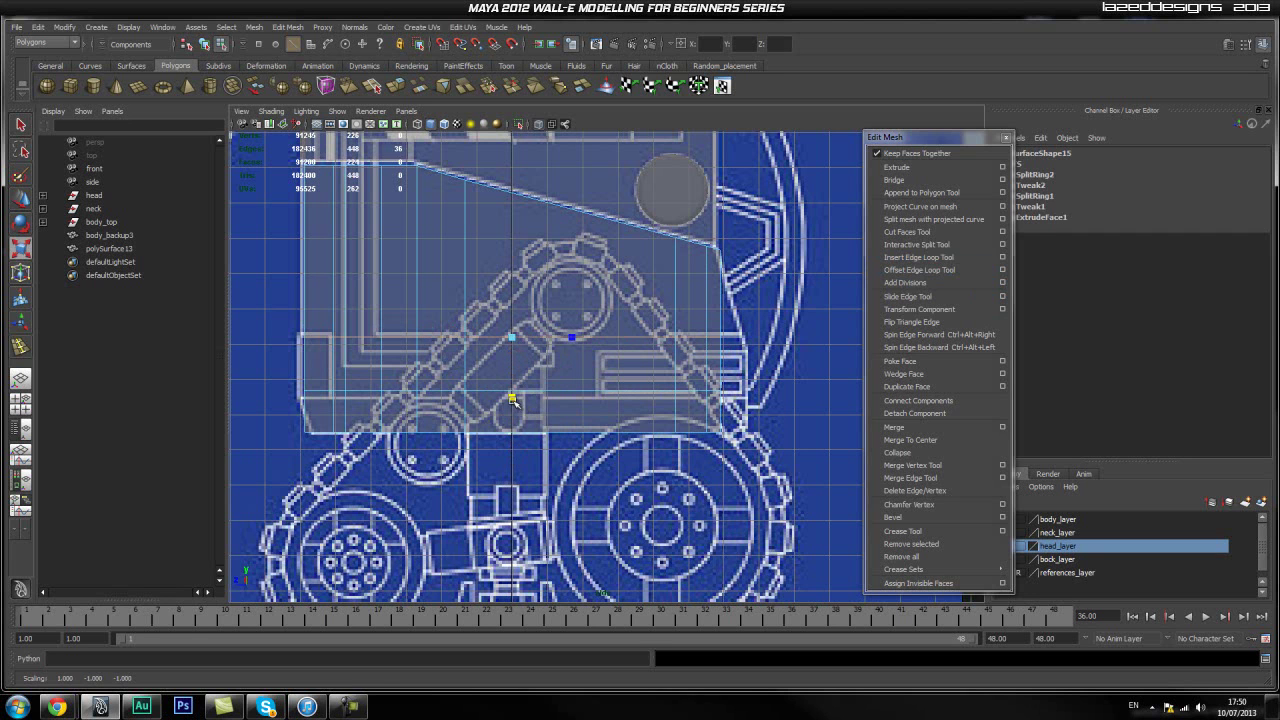
pyautogui.press('w')
pyautogui.moveTo(512, 297); pyautogui.dragTo(512, 313)
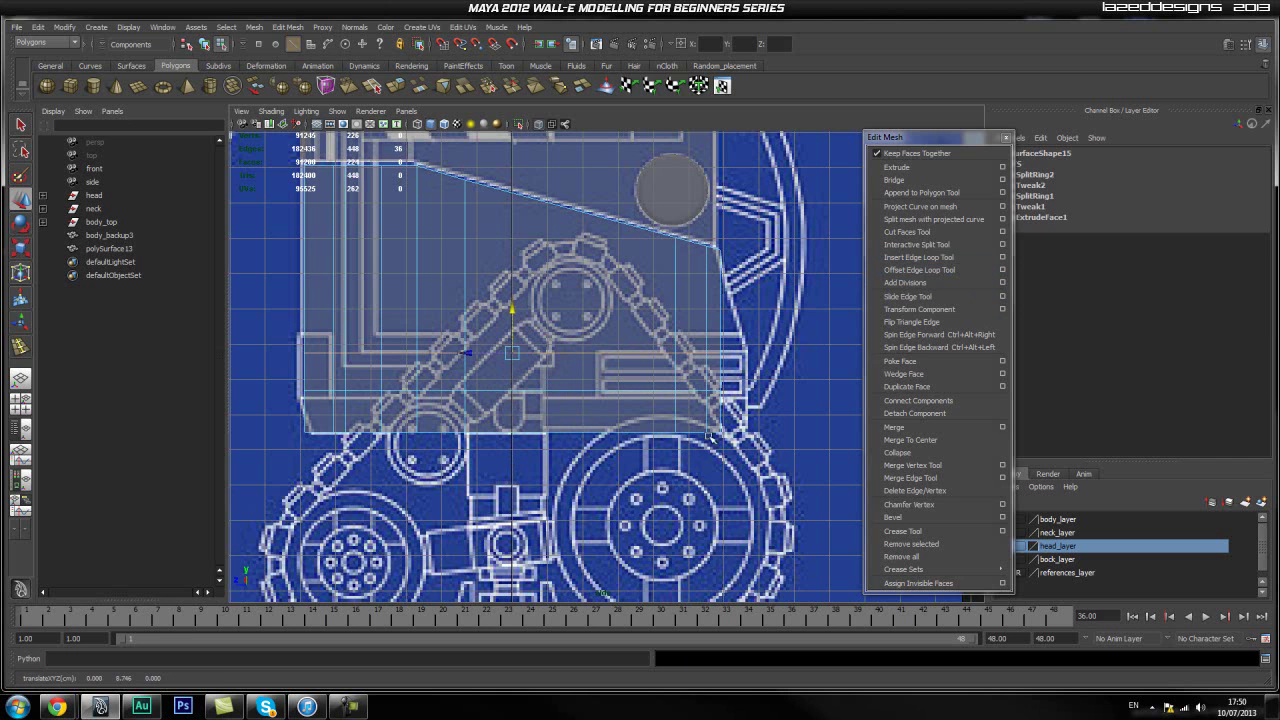
# Select the lower rear vertices of the lower body and move them back to the rear outline of the reference
pyautogui.scroll(5, 693, 450)
pyautogui.rightClick(552, 417)
pyautogui.moveTo(552, 417); pyautogui.dragTo(574, 454, button='right')
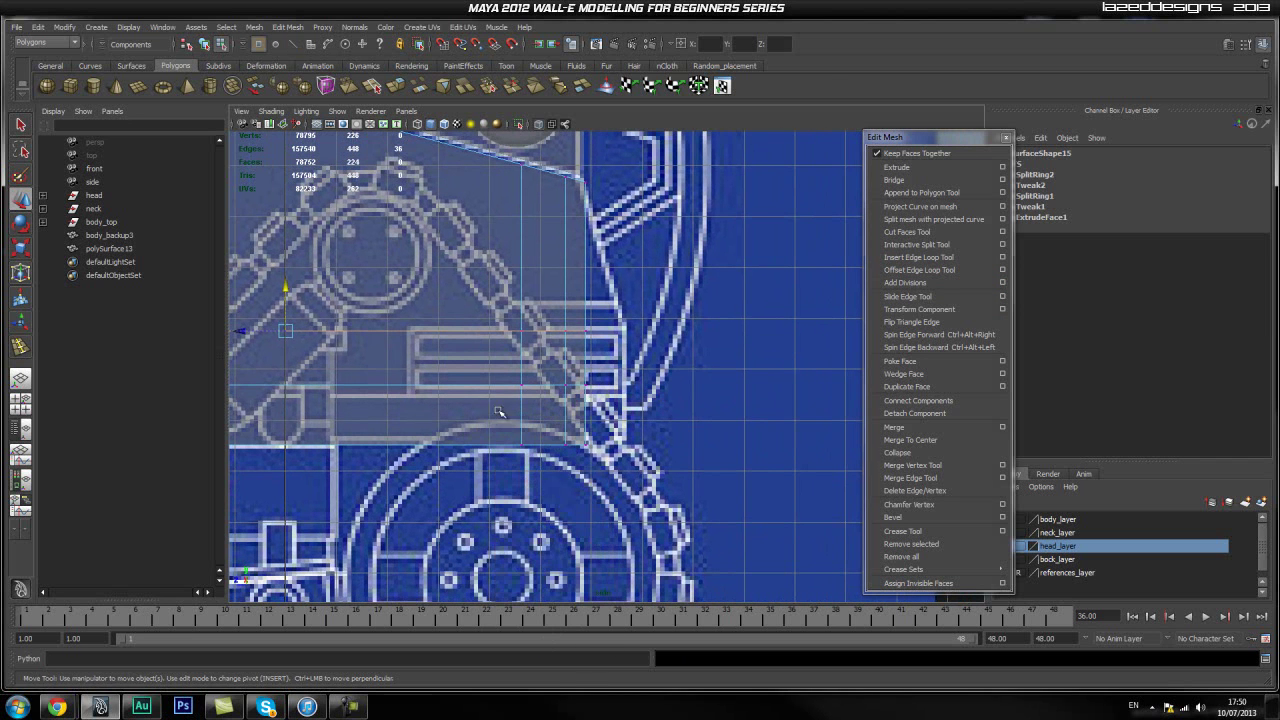
pyautogui.click(582, 461)
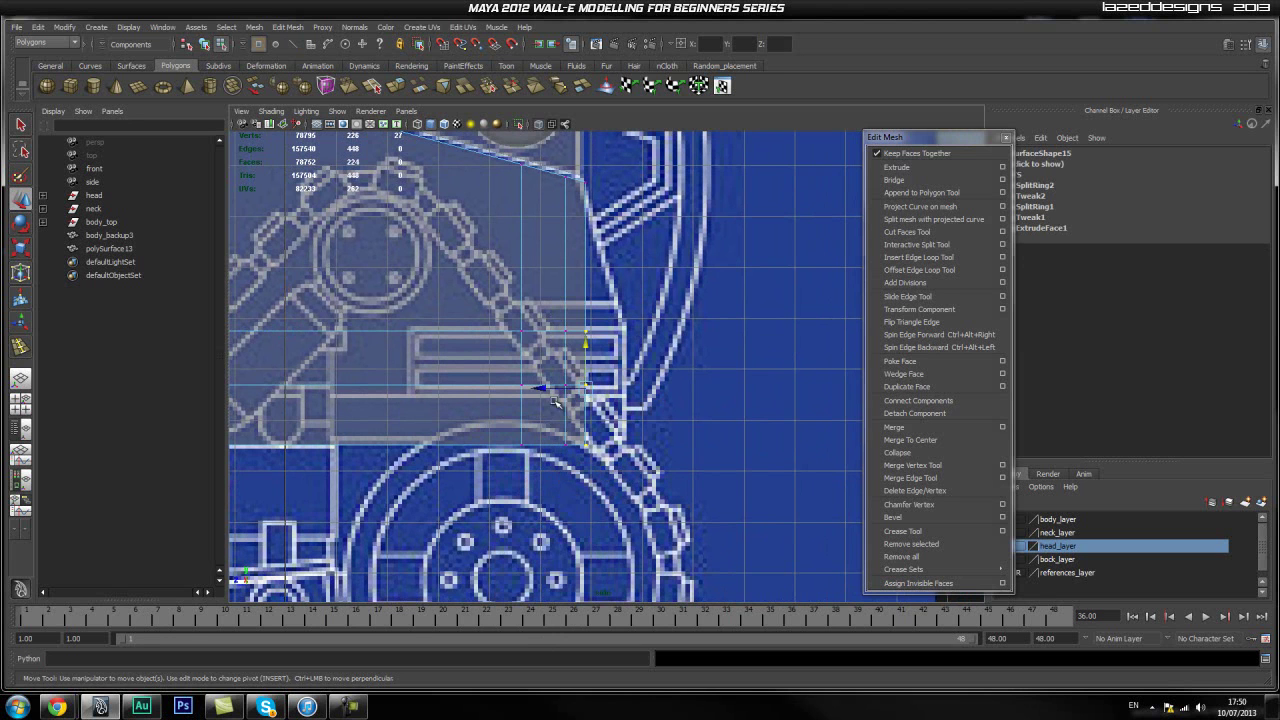
pyautogui.moveTo(546, 388); pyautogui.dragTo(577, 387)
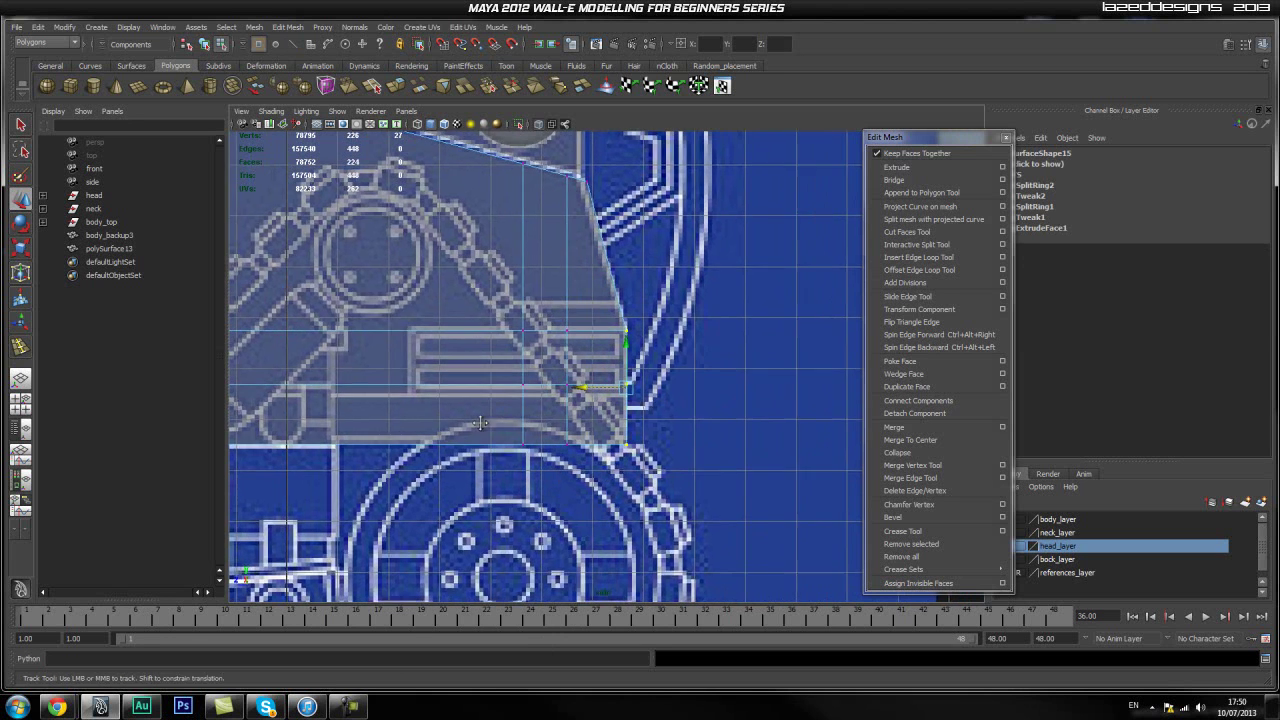
# Move the front bottom corner vertices slightly inward to match the slanted front edge in the reference
pyautogui.keyDown('alt'); pyautogui.moveTo(437, 423); pyautogui.dragTo(853, 449, button='middle'); pyautogui.keyUp('alt')
pyautogui.keyDown('alt'); pyautogui.moveTo(383, 420); pyautogui.dragTo(441, 402, button='middle'); pyautogui.keyUp('alt')
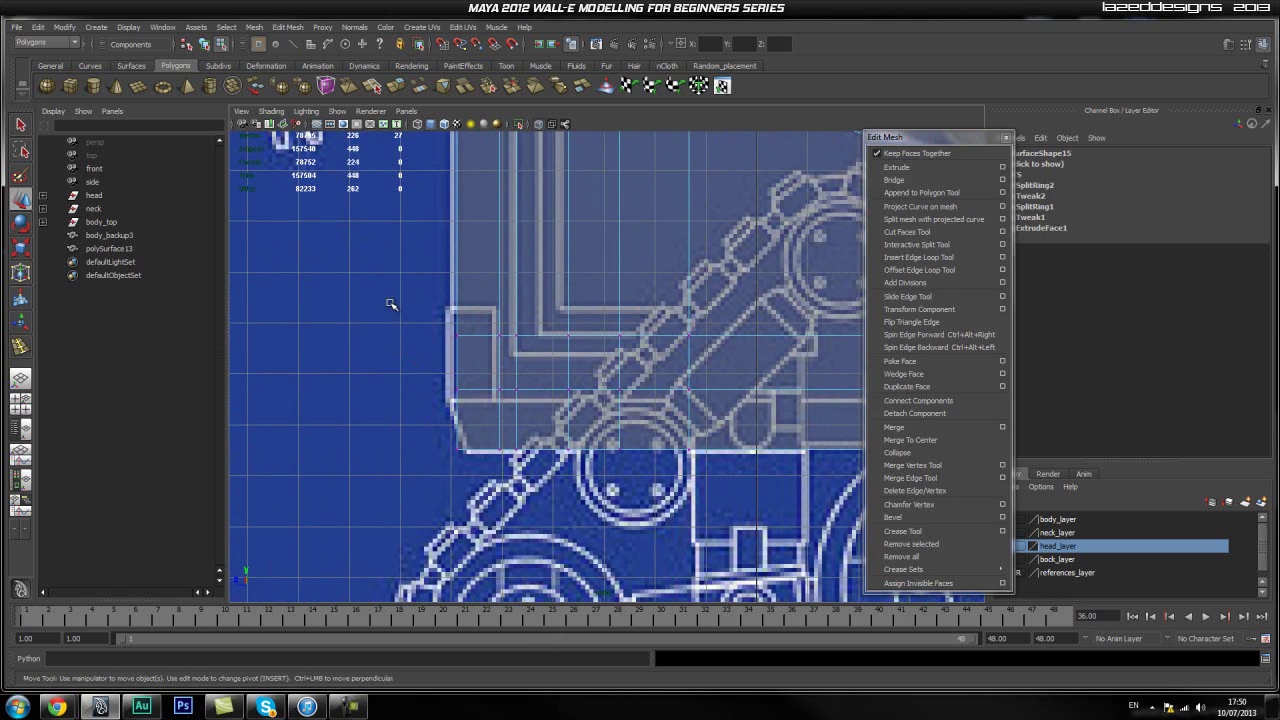
pyautogui.moveTo(403, 364); pyautogui.dragTo(401, 368)
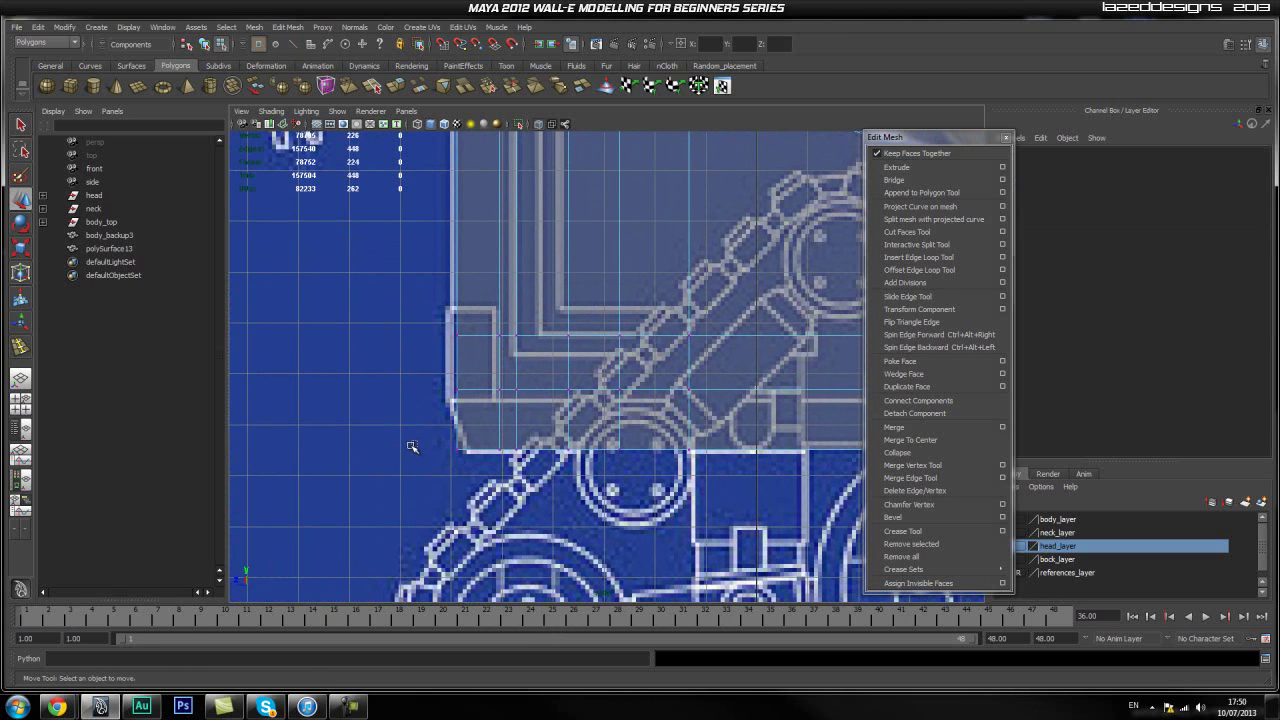
pyautogui.scroll(-2, 388, 292)
pyautogui.keyDown('alt'); pyautogui.moveTo(423, 257); pyautogui.dragTo(433, 343, button='middle'); pyautogui.keyUp('alt')
pyautogui.scroll(3, 440, 430)
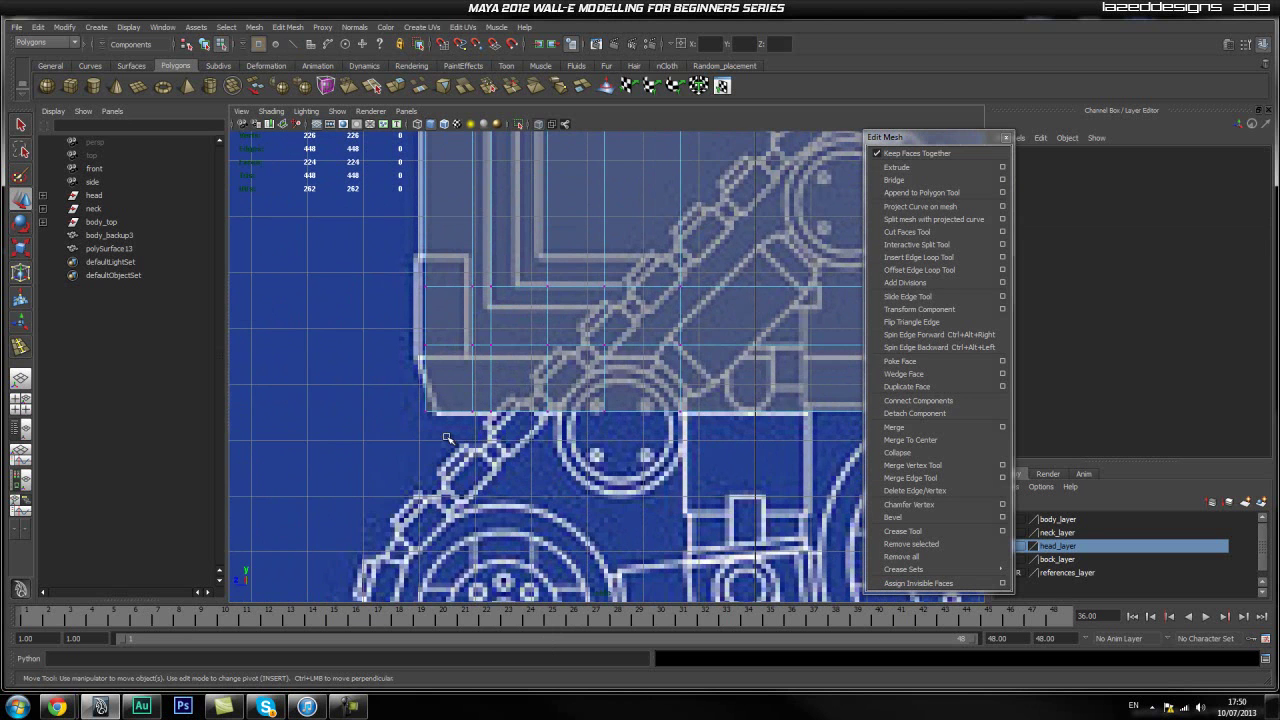
pyautogui.moveTo(446, 438); pyautogui.dragTo(445, 437)
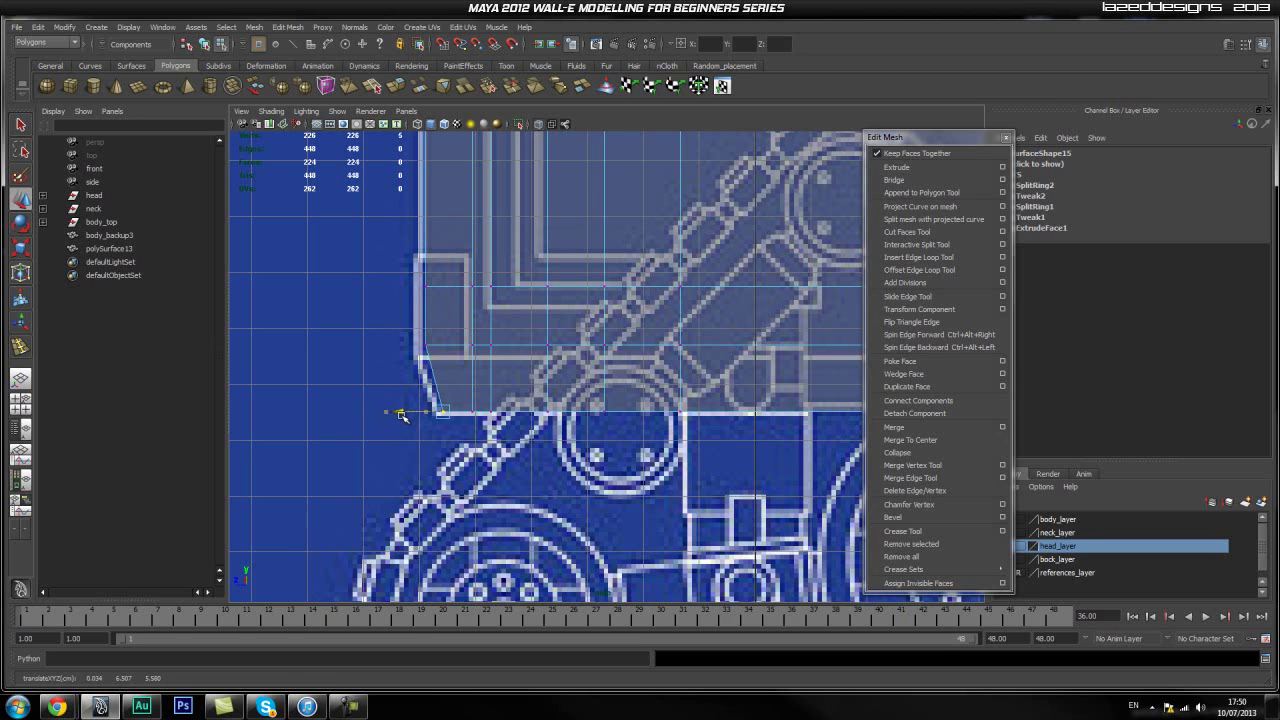
pyautogui.click(395, 332)
# Return to the perspective view and select the whole lower body mesh in object mode
pyautogui.keyDown('alt'); pyautogui.moveTo(621, 278); pyautogui.dragTo(506, 367, button='middle'); pyautogui.keyUp('alt')
pyautogui.press('space')
pyautogui.moveTo(503, 363); pyautogui.dragTo(503, 333)
pyautogui.keyDown('alt'); pyautogui.moveTo(463, 423); pyautogui.dragTo(570, 443); pyautogui.keyUp('alt')
pyautogui.scroll(-1, 570, 445)
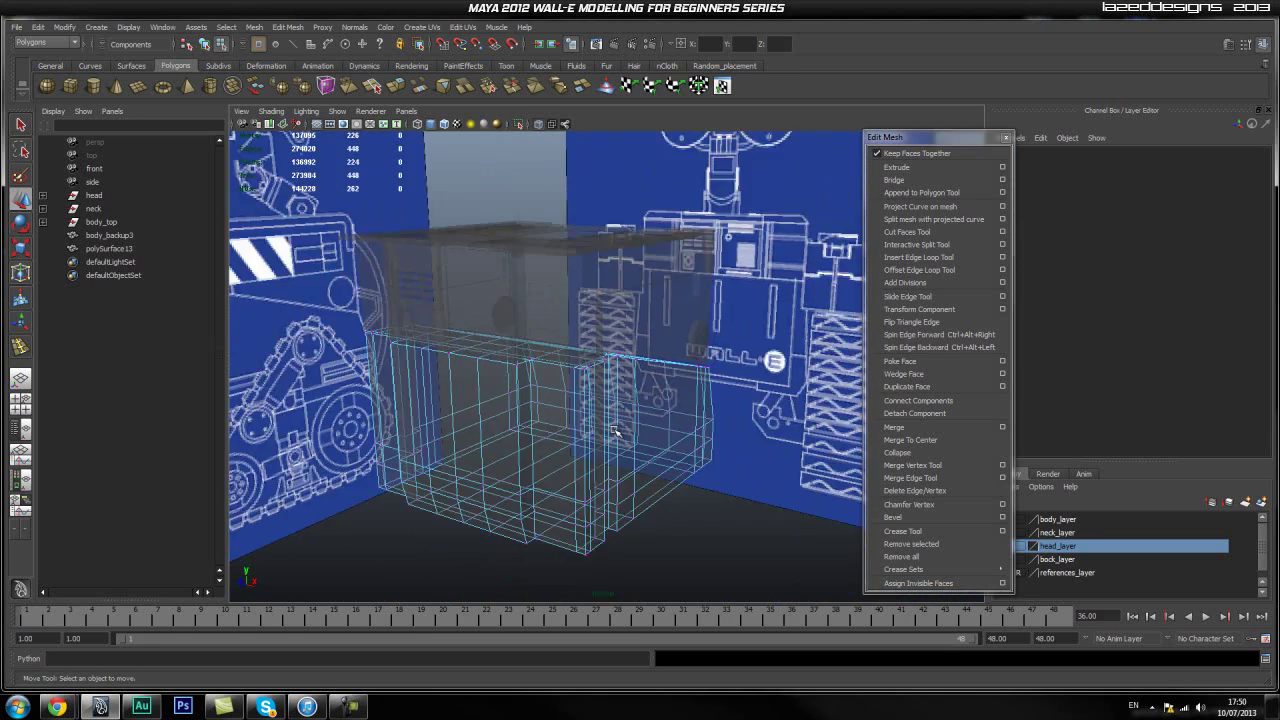
pyautogui.press('F8')
pyautogui.click(603, 423)
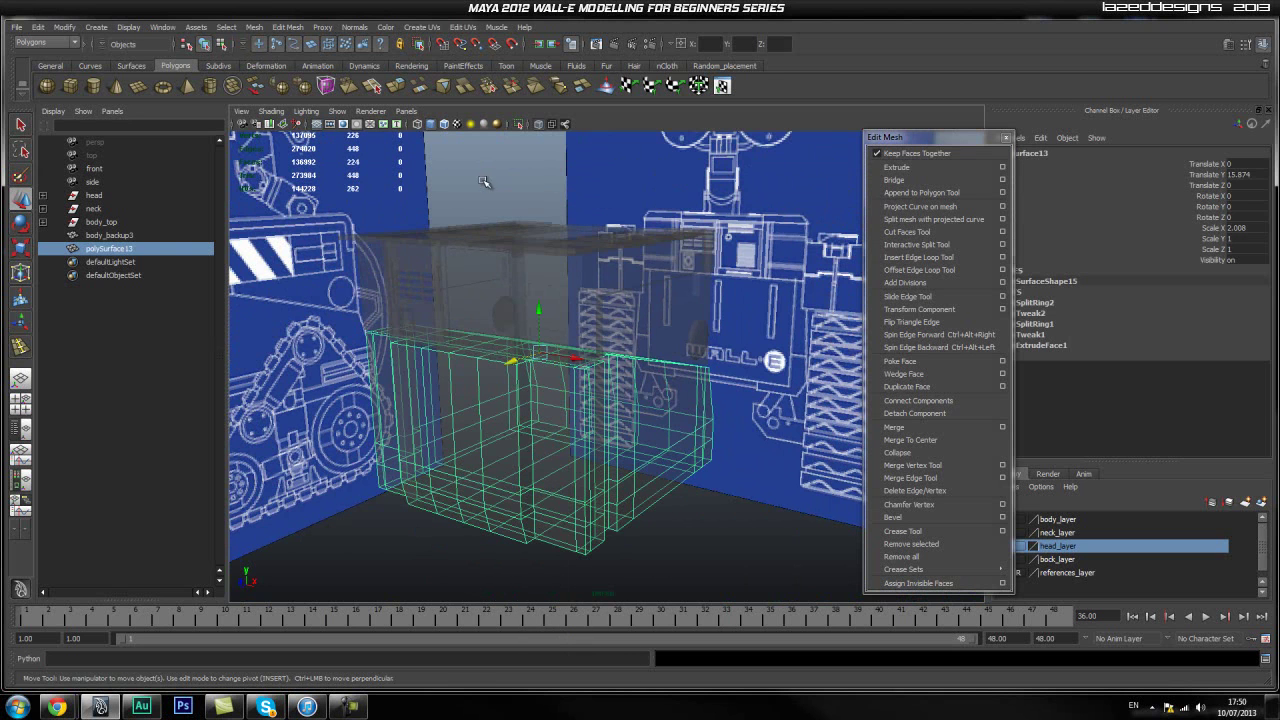
# Turn off X-ray display and isolate the lower body mesh in the perspective view
pyautogui.click(539, 124)
pyautogui.click(751, 259)
pyautogui.click(606, 417)
pyautogui.click(519, 125)
pyautogui.keyDown('alt'); pyautogui.moveTo(624, 387); pyautogui.dragTo(600, 350); pyautogui.keyUp('alt')
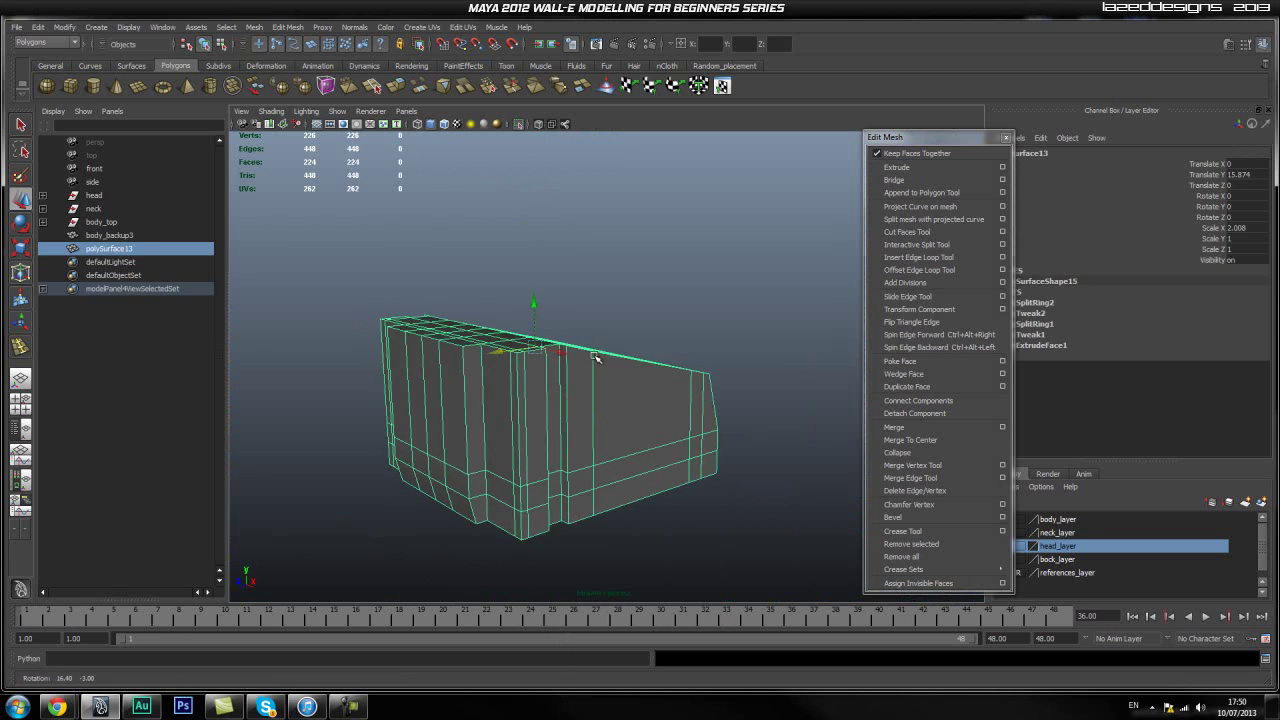
# Delete the three middle vertical edge loops running across the front of the lower body mesh
pyautogui.click(323, 434)
pyautogui.keyDown('alt'); pyautogui.moveTo(363, 437); pyautogui.dragTo(465, 356, button='middle'); pyautogui.keyUp('alt')
pyautogui.keyDown('alt'); pyautogui.moveTo(465, 356); pyautogui.dragTo(471, 466, button='right'); pyautogui.keyUp('alt')
pyautogui.click(475, 418)
pyautogui.keyDown('alt'); pyautogui.moveTo(475, 418); pyautogui.dragTo(646, 434); pyautogui.keyUp('alt')
pyautogui.keyDown('alt'); pyautogui.moveTo(646, 434); pyautogui.dragTo(551, 471, button='middle'); pyautogui.keyUp('alt')
pyautogui.keyDown('alt'); pyautogui.moveTo(555, 445); pyautogui.dragTo(562, 482); pyautogui.keyUp('alt')
pyautogui.moveTo(534, 445); pyautogui.dragTo(545, 534, button='right')
pyautogui.keyDown('alt'); pyautogui.moveTo(478, 482); pyautogui.dragTo(470, 417); pyautogui.keyUp('alt')
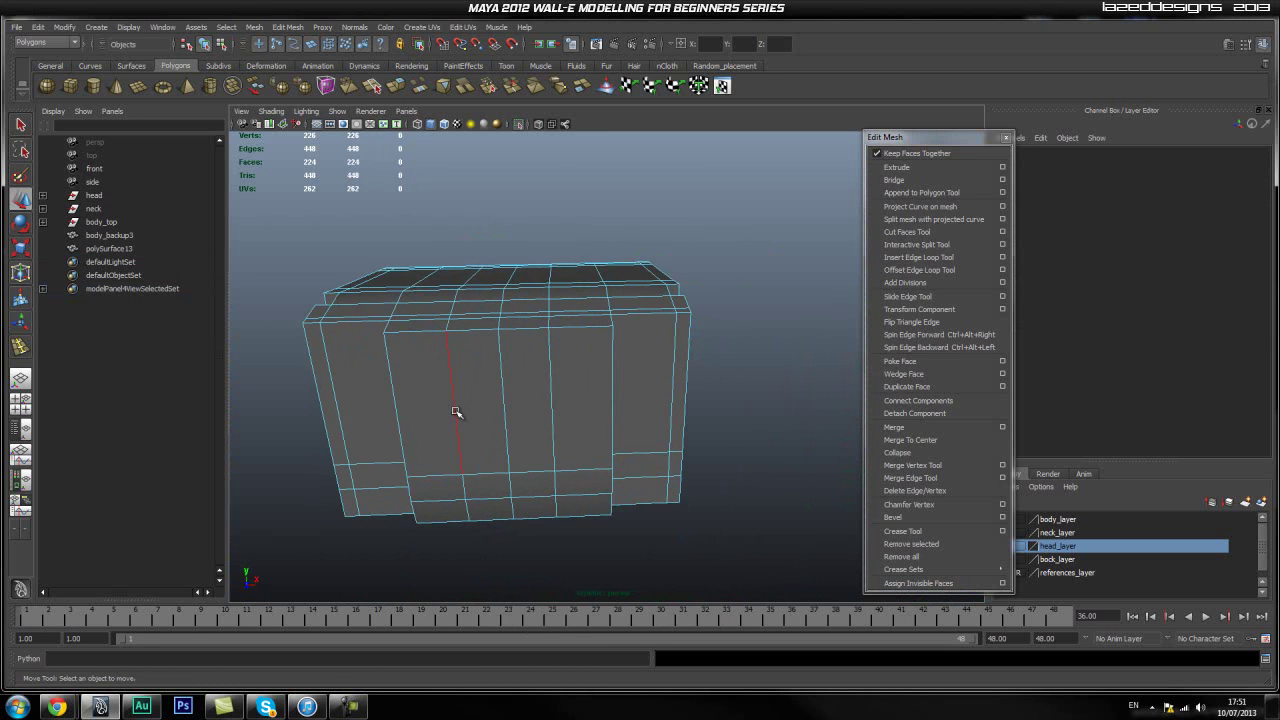
pyautogui.doubleClick(452, 412)
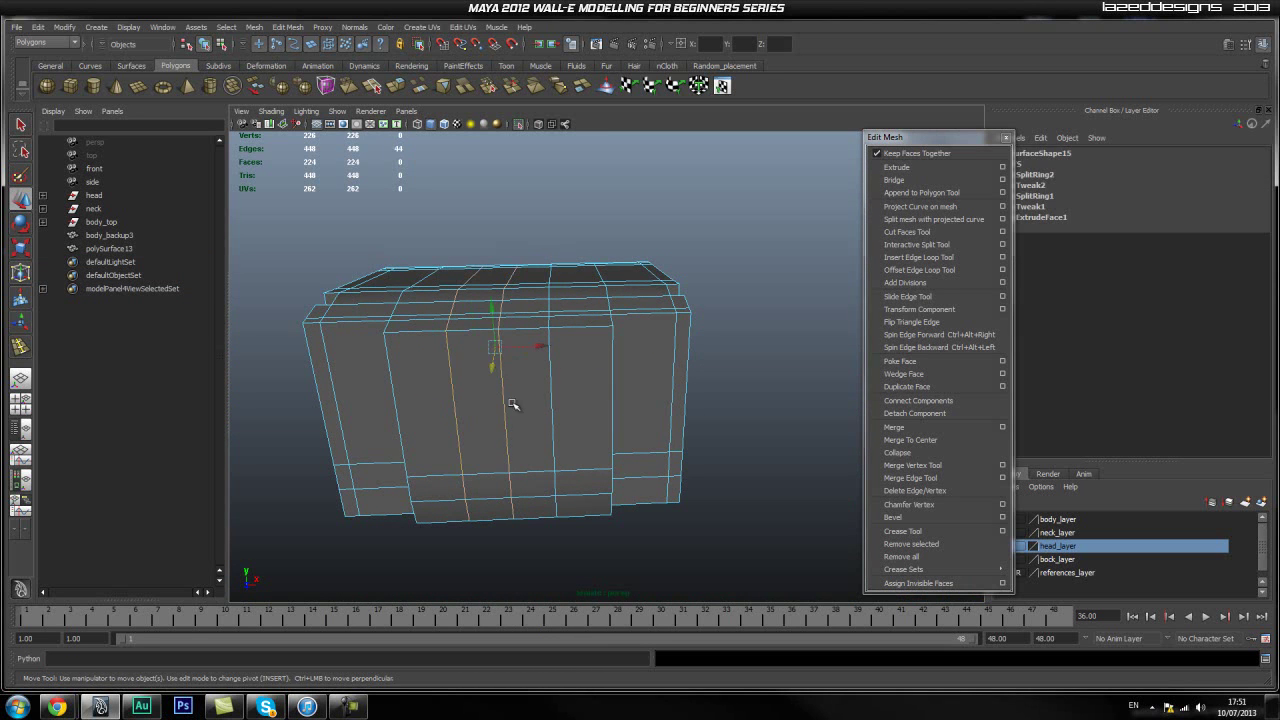
pyautogui.keyDown('shift'); pyautogui.moveTo(550, 395); pyautogui.dragTo(571, 463, button='right'); pyautogui.keyUp('shift')
# Delete the lower of the two horizontal edge loops around the bottom of the lower body
pyautogui.keyDown('alt'); pyautogui.moveTo(571, 463); pyautogui.dragTo(596, 430); pyautogui.keyUp('alt')
pyautogui.scroll(3, 610, 455)
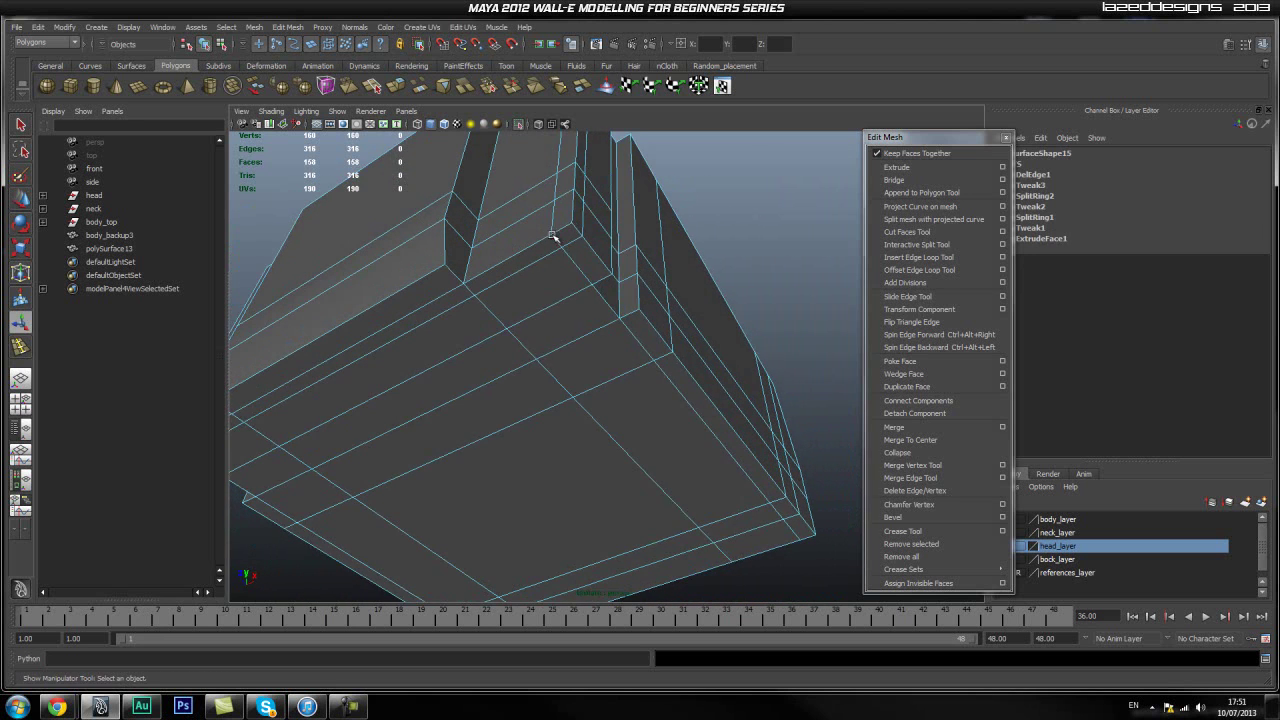
pyautogui.keyDown('alt'); pyautogui.moveTo(707, 308); pyautogui.dragTo(644, 414); pyautogui.keyUp('alt')
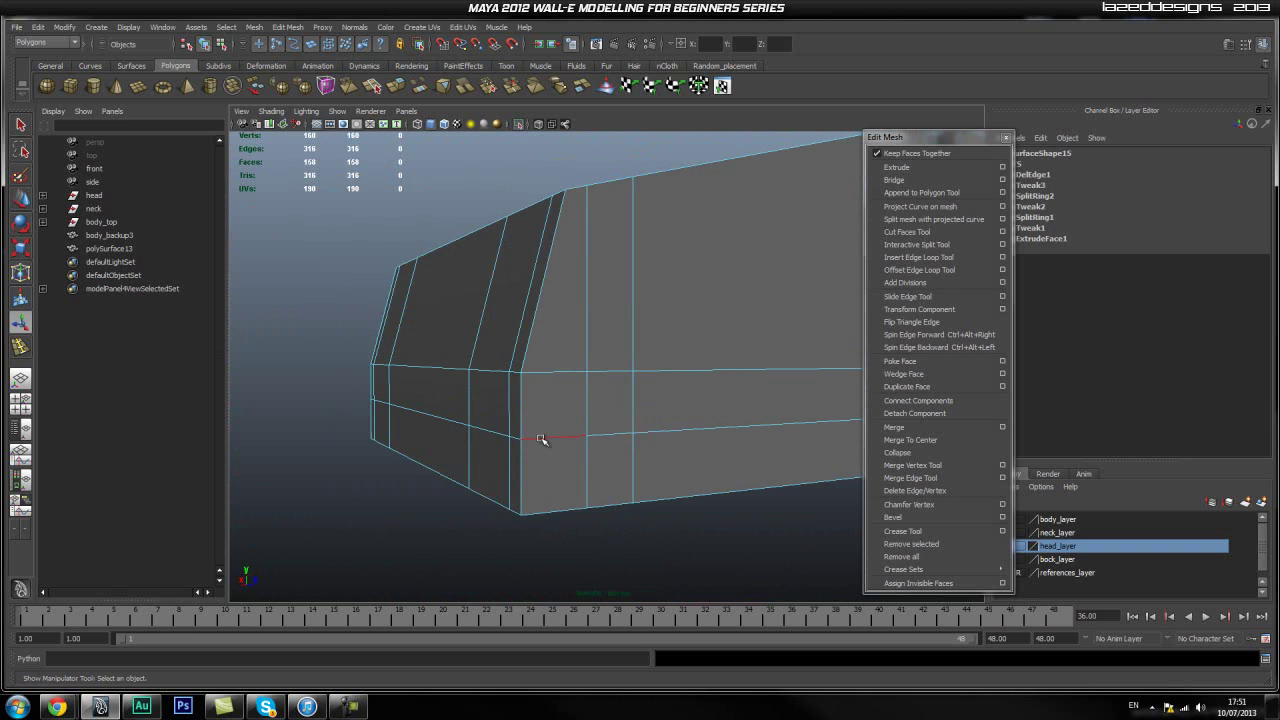
pyautogui.keyDown('shift'); pyautogui.moveTo(557, 403); pyautogui.dragTo(516, 426, button='right'); pyautogui.keyUp('shift')
pyautogui.keyDown('alt'); pyautogui.moveTo(549, 443); pyautogui.dragTo(516, 426); pyautogui.keyUp('alt')
pyautogui.keyDown('alt'); pyautogui.moveTo(468, 455); pyautogui.dragTo(700, 463, button='right'); pyautogui.keyUp('alt')
pyautogui.keyDown('alt'); pyautogui.moveTo(700, 463); pyautogui.dragTo(659, 369); pyautogui.keyUp('alt')
pyautogui.moveTo(473, 437)
pyautogui.keyDown('alt'); pyautogui.mouseDown()
pyautogui.moveTo(394, 457)
pyautogui.moveTo(337, 443)
pyautogui.moveTo(534, 434)
pyautogui.moveTo(523, 446)
pyautogui.moveTo(403, 349)
pyautogui.moveTo(469, 377)
pyautogui.moveTo(472, 423)
pyautogui.mouseUp(); pyautogui.keyUp('alt')
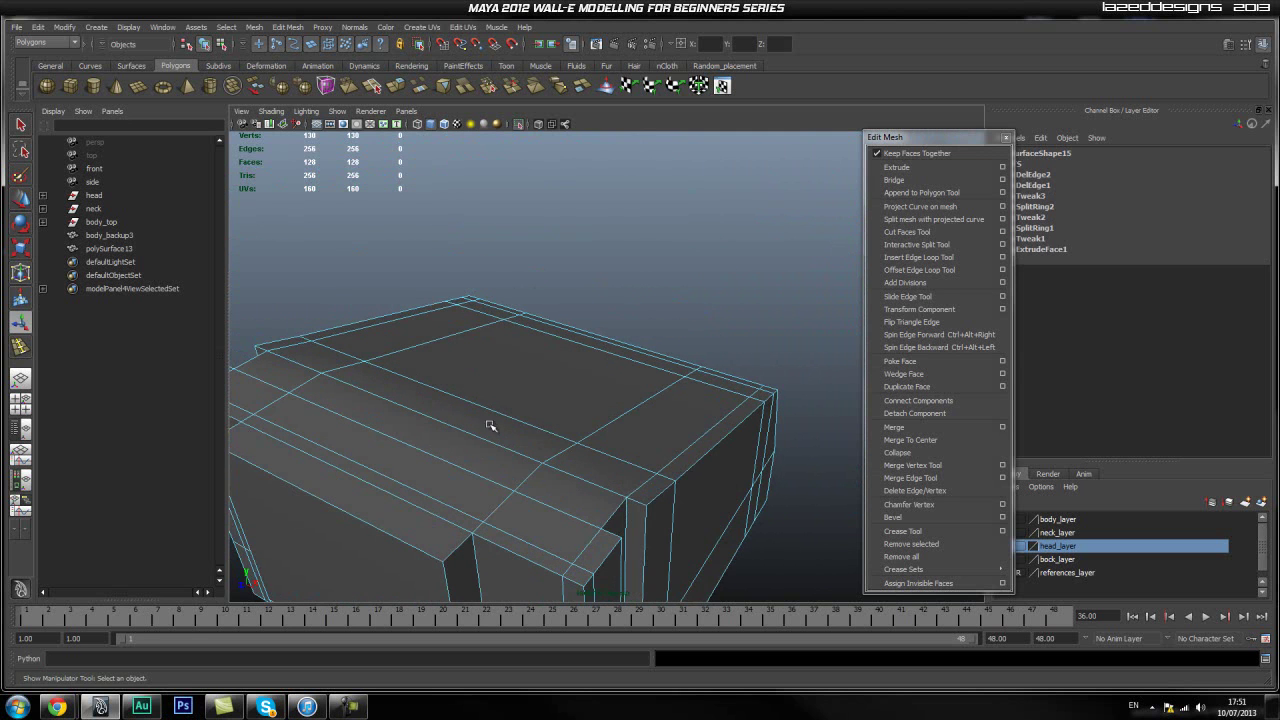
# Select the protruding centre panel at the front of the lower body in the side view and delete it
pyautogui.keyDown('alt'); pyautogui.moveTo(467, 419); pyautogui.dragTo(437, 425, button='right'); pyautogui.keyUp('alt')
pyautogui.keyDown('alt'); pyautogui.moveTo(437, 425); pyautogui.dragTo(431, 364); pyautogui.keyUp('alt')
pyautogui.press('space')
pyautogui.moveTo(431, 366); pyautogui.dragTo(483, 363)
pyautogui.keyDown('alt'); pyautogui.moveTo(421, 378); pyautogui.dragTo(655, 517, button='middle'); pyautogui.keyUp('alt')
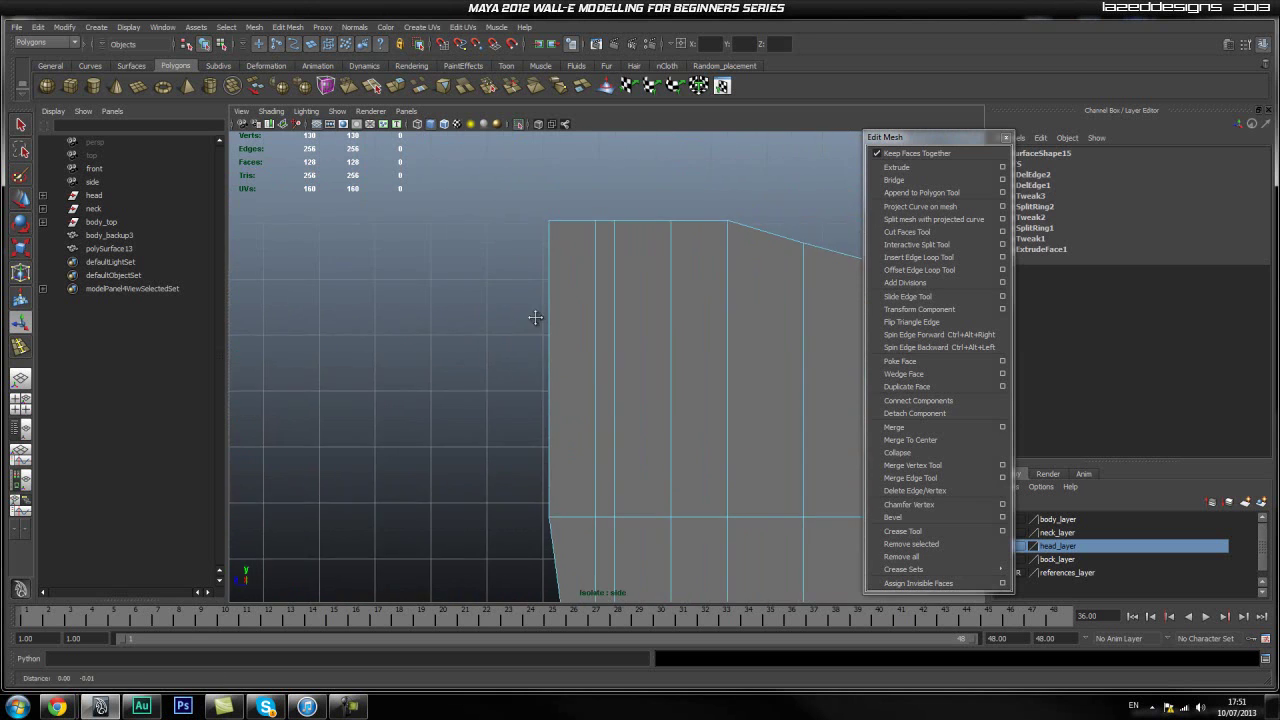
pyautogui.keyDown('alt'); pyautogui.moveTo(543, 349); pyautogui.dragTo(532, 286, button='middle'); pyautogui.keyUp('alt')
pyautogui.moveTo(565, 333); pyautogui.dragTo(509, 332, button='right')
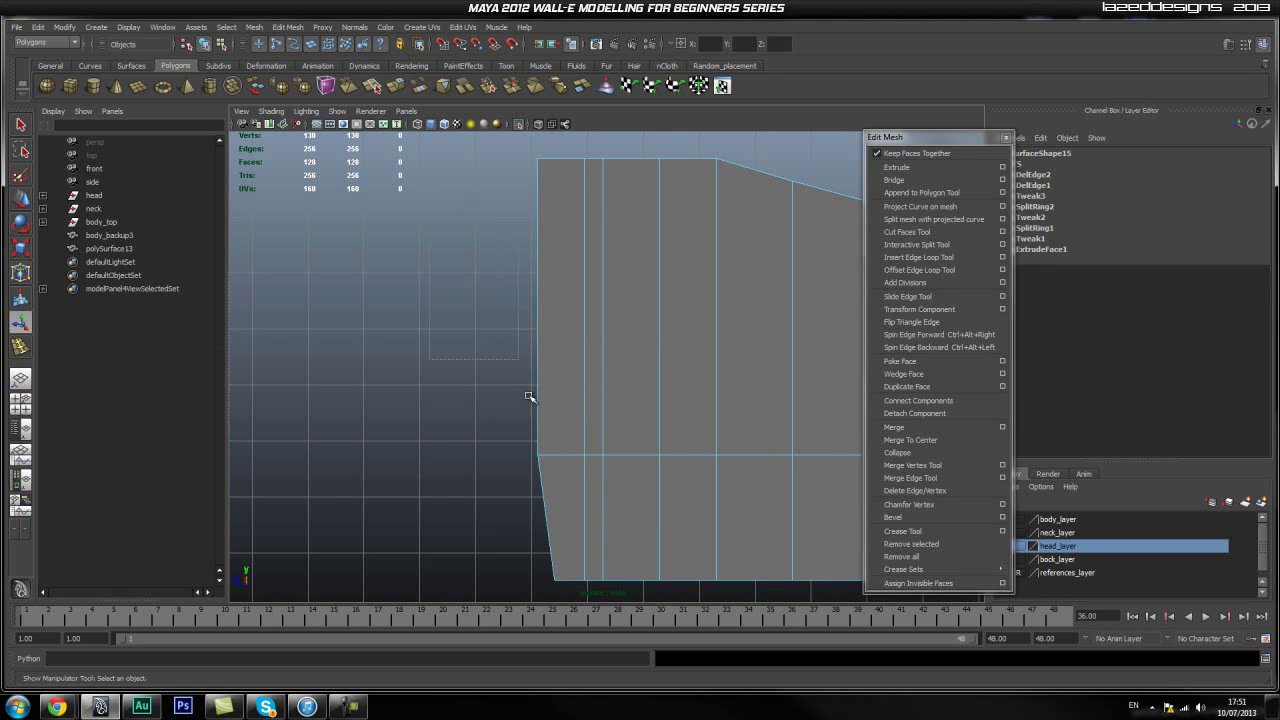
pyautogui.moveTo(567, 589); pyautogui.dragTo(569, 593)
pyautogui.press('space')
pyautogui.moveTo(560, 466); pyautogui.dragTo(556, 440)
pyautogui.keyDown('alt'); pyautogui.moveTo(506, 506); pyautogui.dragTo(554, 500); pyautogui.keyUp('alt')
pyautogui.press('Delete')
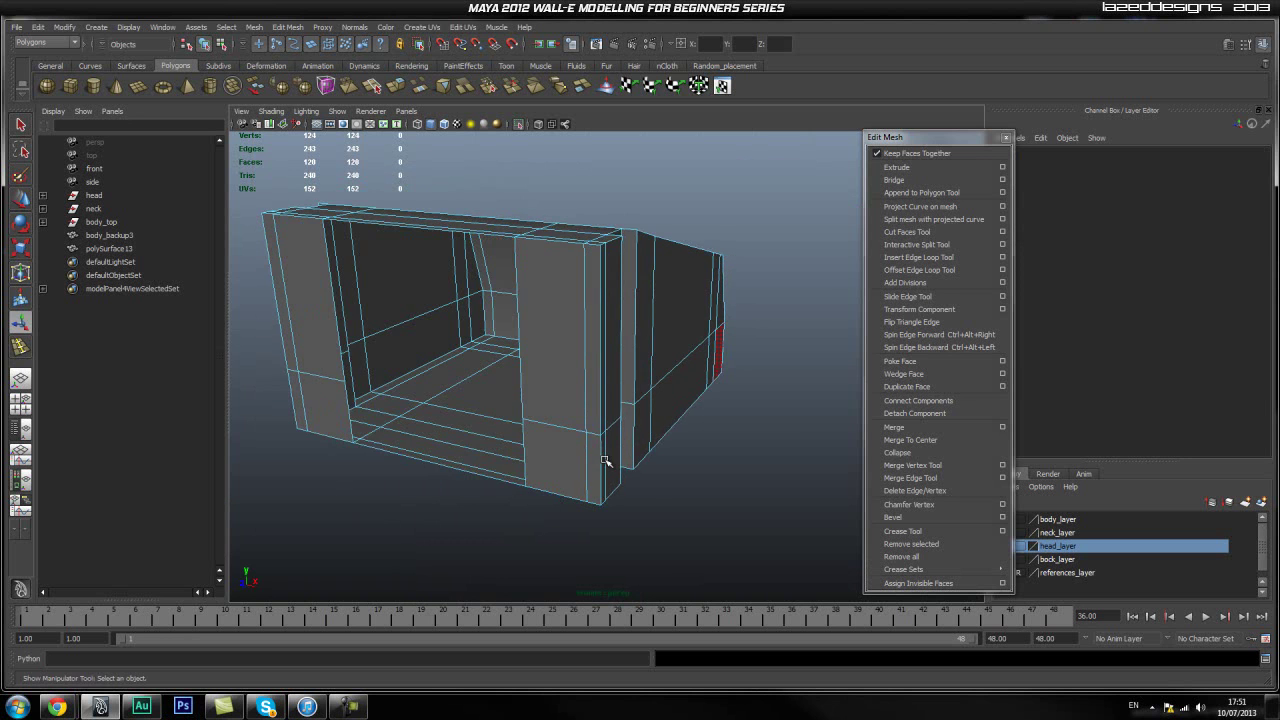
# Close the opening in the front of the lower body mesh with Fill Hole in object mode
pyautogui.keyDown('alt'); pyautogui.moveTo(407, 425); pyautogui.dragTo(526, 446); pyautogui.keyUp('alt')
pyautogui.keyDown('alt'); pyautogui.moveTo(526, 446); pyautogui.dragTo(551, 483, button='middle'); pyautogui.keyUp('alt')
pyautogui.keyDown('alt'); pyautogui.moveTo(551, 483); pyautogui.dragTo(569, 454); pyautogui.keyUp('alt')
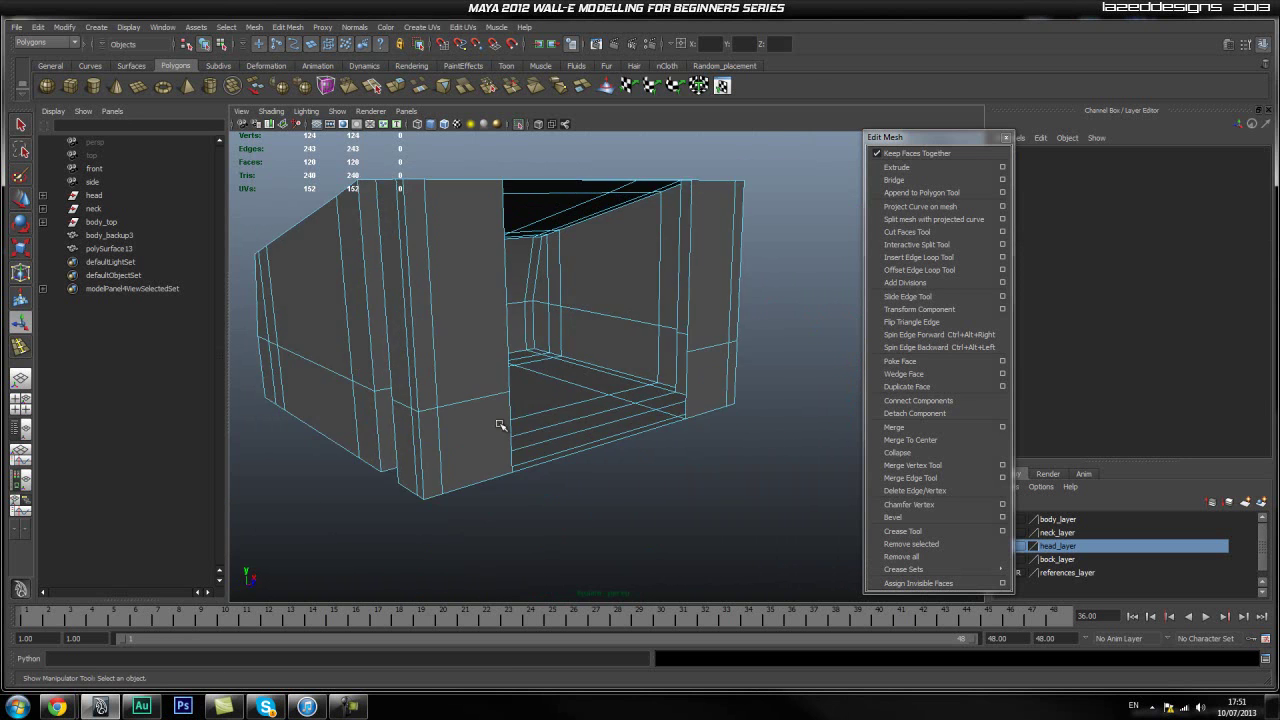
pyautogui.scroll(5, 592, 383)
pyautogui.scroll(-6, 592, 383)
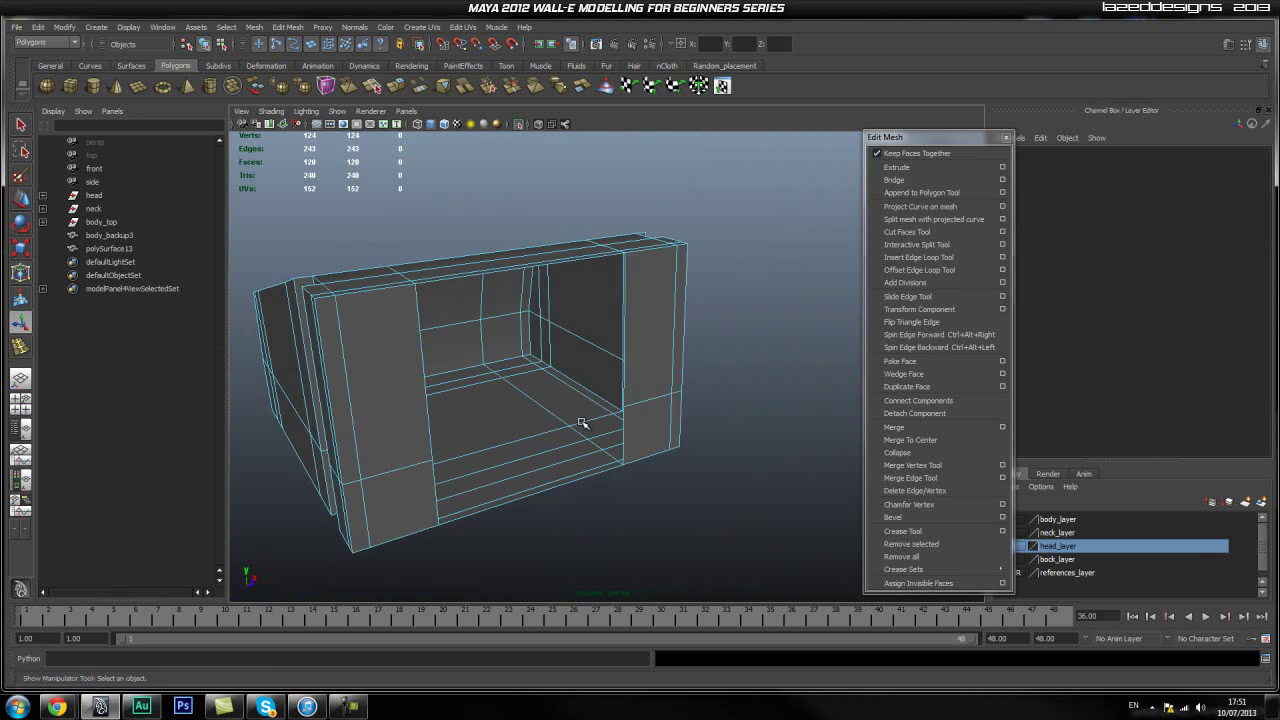
pyautogui.moveTo(628, 347); pyautogui.dragTo(652, 296, button='right')
pyautogui.click(652, 296)
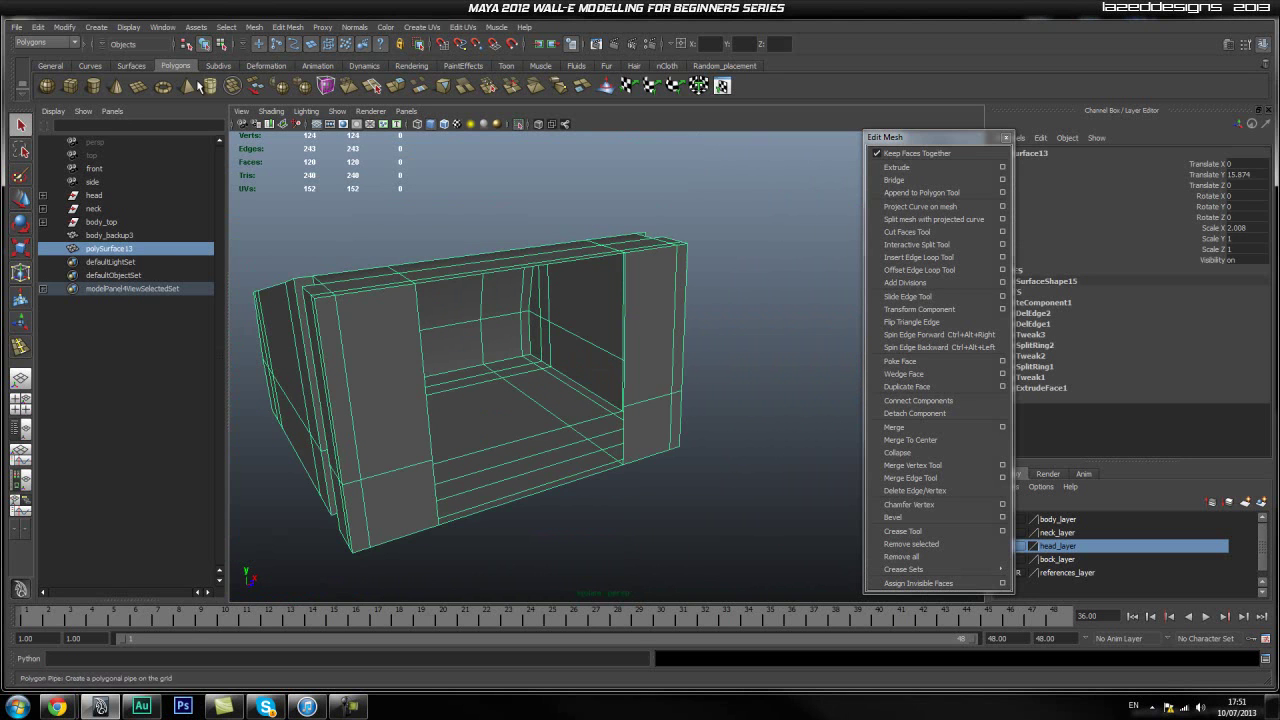
pyautogui.click(254, 27)
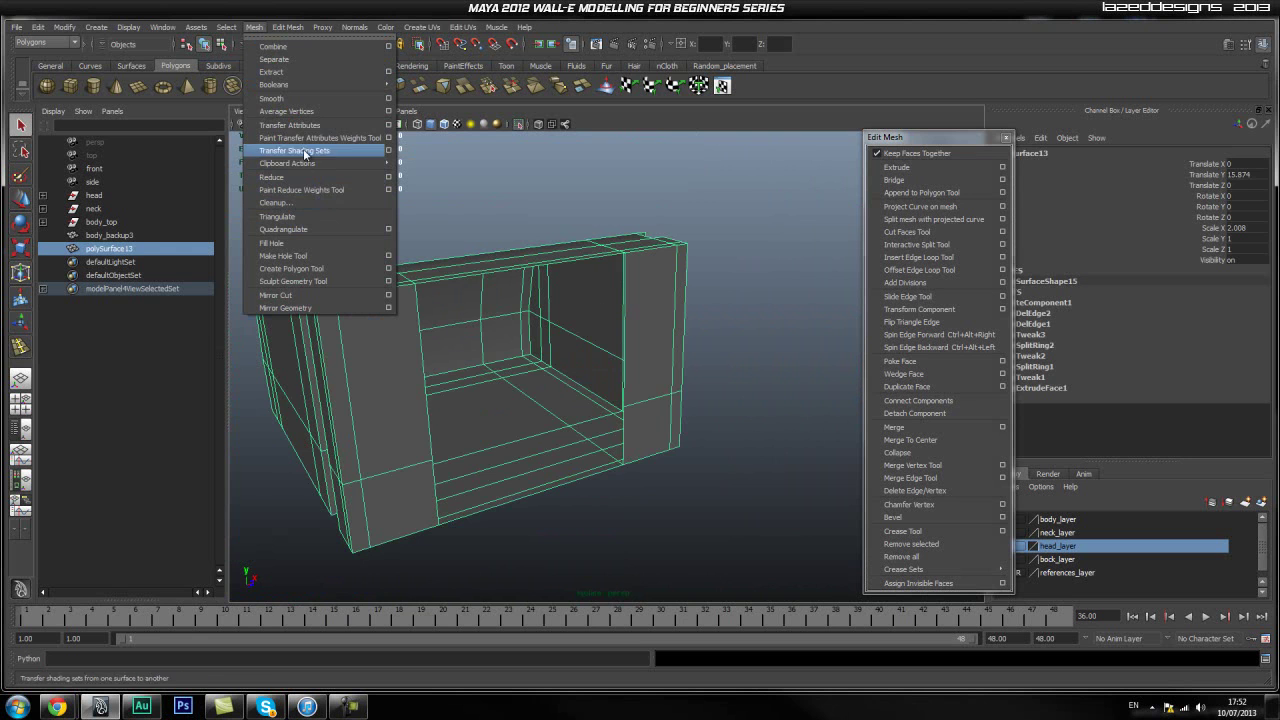
pyautogui.click(307, 240)
# Split the filled front face with a horizontal edge connecting the existing edge loop on both sides
pyautogui.keyDown('alt'); pyautogui.moveTo(584, 278); pyautogui.dragTo(502, 311); pyautogui.keyUp('alt')
pyautogui.scroll(3, 498, 300)
pyautogui.keyDown('alt'); pyautogui.moveTo(492, 281); pyautogui.dragTo(493, 220, button='middle'); pyautogui.keyUp('alt')
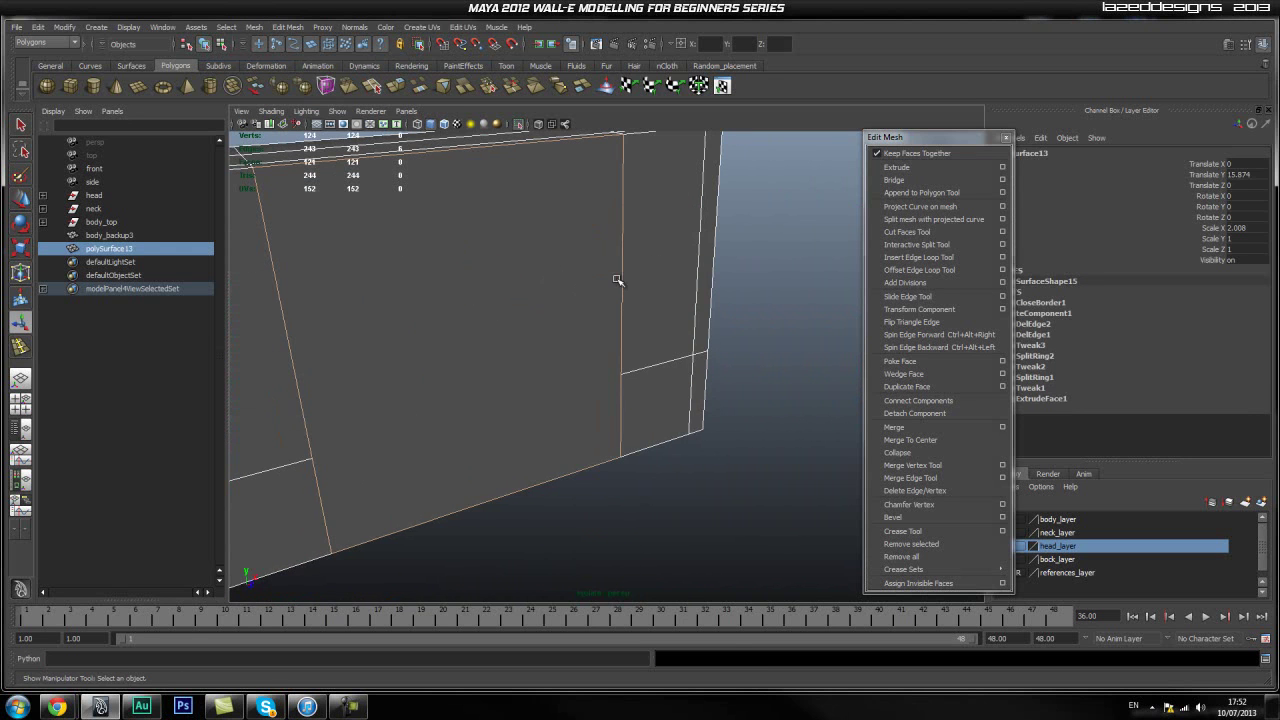
pyautogui.click(945, 257)
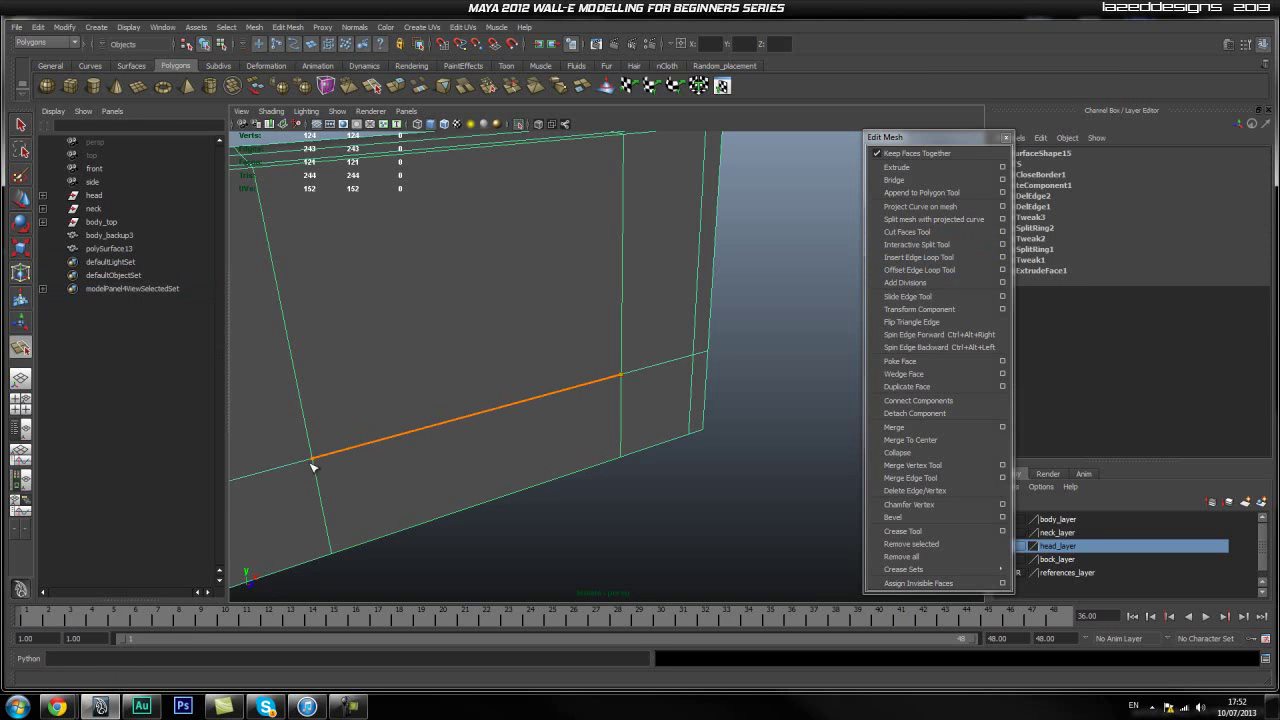
pyautogui.click(337, 456)
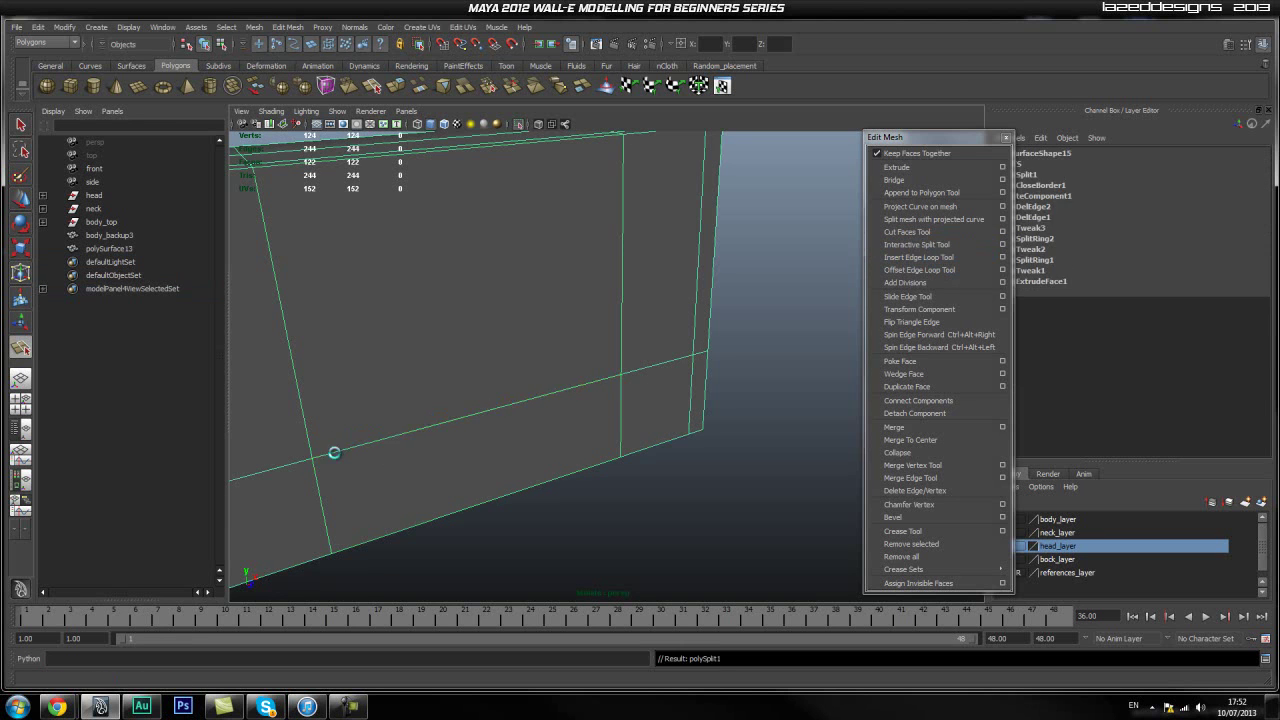
pyautogui.keyDown('alt'); pyautogui.moveTo(665, 425); pyautogui.dragTo(654, 430); pyautogui.keyUp('alt')
pyautogui.scroll(-4, 563, 366)
pyautogui.keyDown('alt'); pyautogui.moveTo(563, 366); pyautogui.dragTo(648, 417, button='middle'); pyautogui.keyUp('alt')
pyautogui.keyDown('alt'); pyautogui.moveTo(648, 417); pyautogui.dragTo(566, 415); pyautogui.keyUp('alt')
pyautogui.press('q')
# Try to delete the two vertical edge loops crossing the lower body's front, and undo the deletion
pyautogui.moveTo(566, 413); pyautogui.dragTo(573, 384, button='right')
pyautogui.doubleClick(615, 383)
pyautogui.keyDown('shift'); pyautogui.doubleClick(368, 428); pyautogui.keyUp('shift')
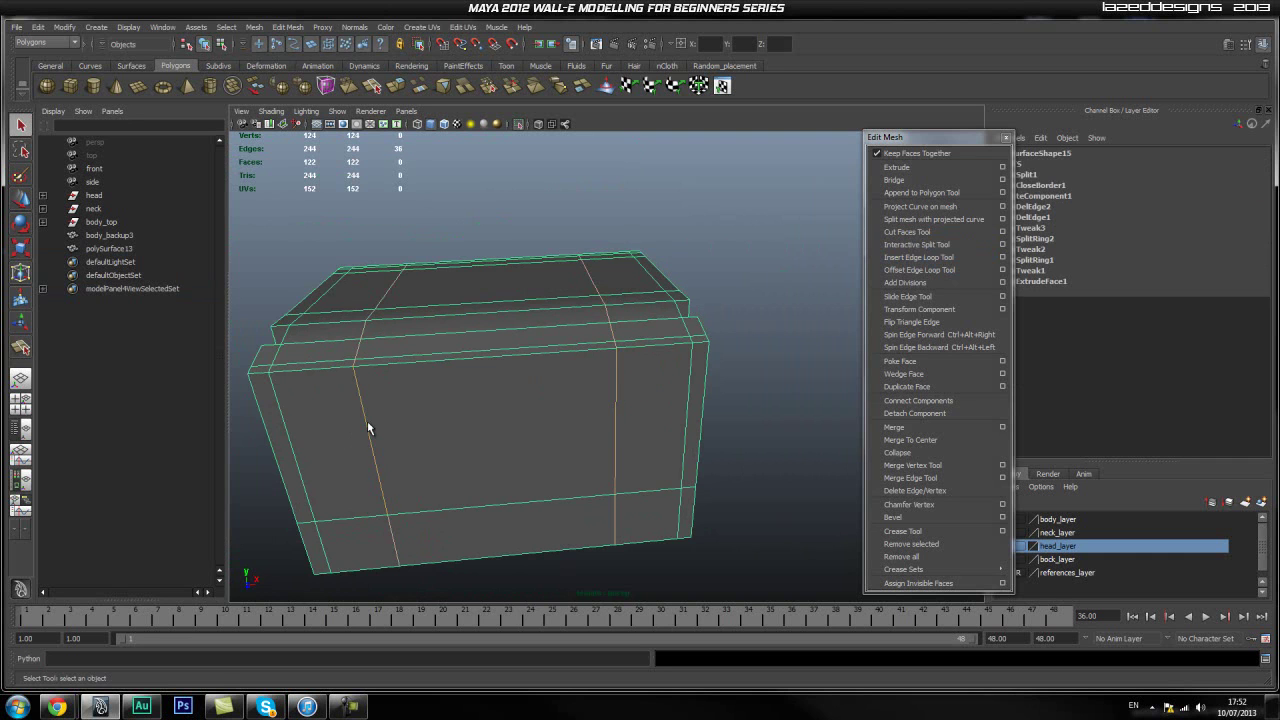
pyautogui.keyDown('alt'); pyautogui.moveTo(711, 411); pyautogui.dragTo(649, 400); pyautogui.keyUp('alt')
pyautogui.keyDown('shift'); pyautogui.rightClick(440, 348); pyautogui.keyUp('shift')
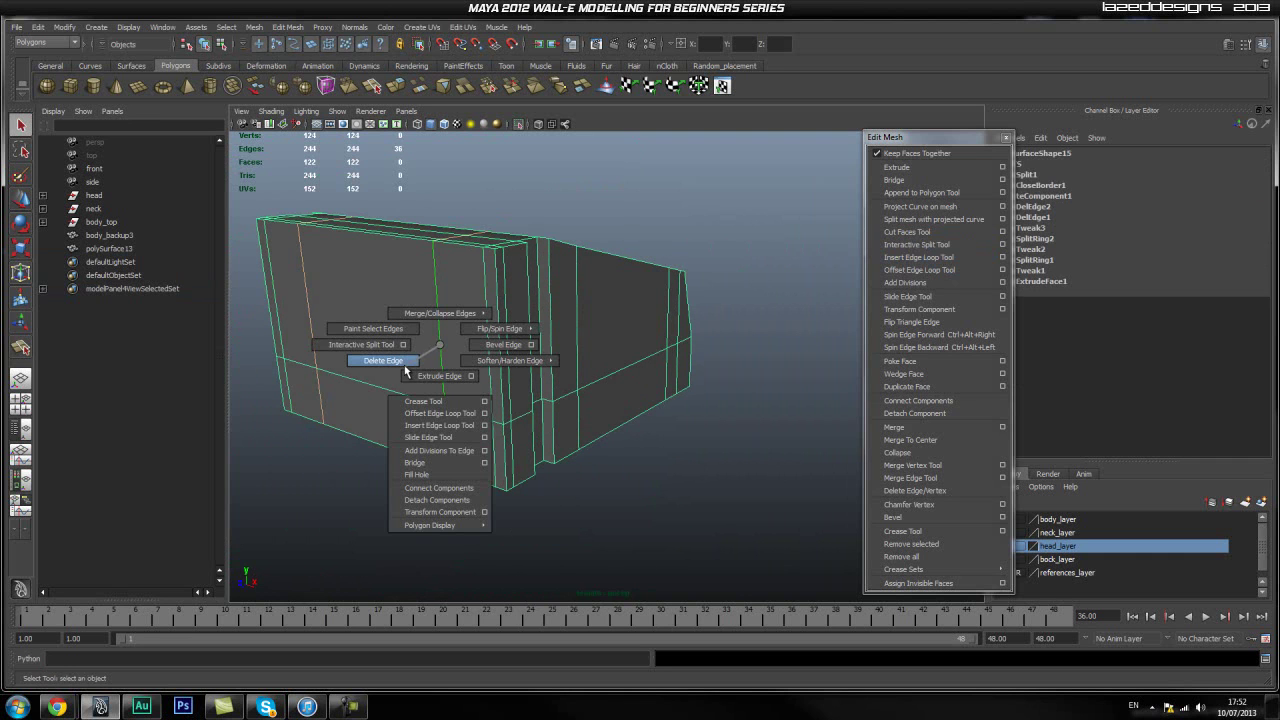
pyautogui.keyDown('shift'); pyautogui.moveTo(440, 345); pyautogui.dragTo(399, 361, button='right'); pyautogui.keyUp('shift')
pyautogui.hotkey('ctrl', 'z')
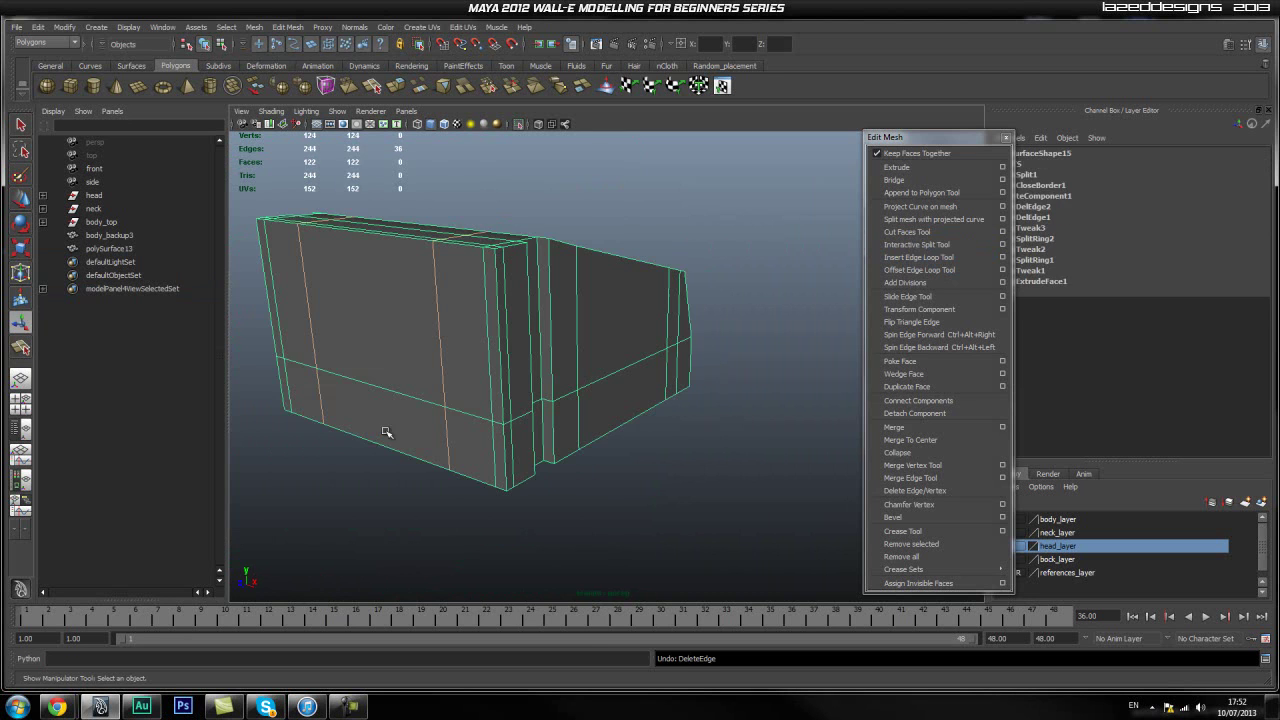
# Reselect both vertical edge loops crossing the front and top of the lower body and delete them
pyautogui.click(575, 470)
pyautogui.click(458, 369)
pyautogui.keyDown('alt'); pyautogui.moveTo(458, 369); pyautogui.dragTo(470, 420); pyautogui.keyUp('alt')
pyautogui.moveTo(470, 420); pyautogui.dragTo(433, 413, button='right')
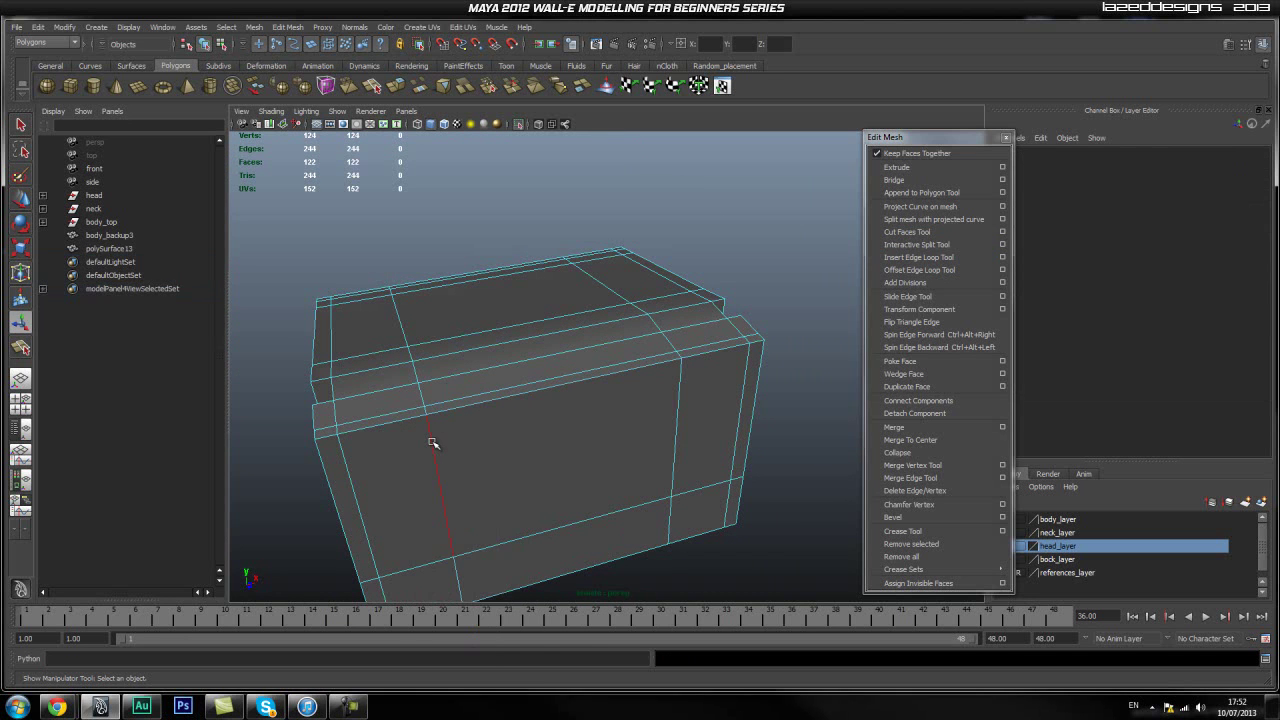
pyautogui.doubleClick(434, 440)
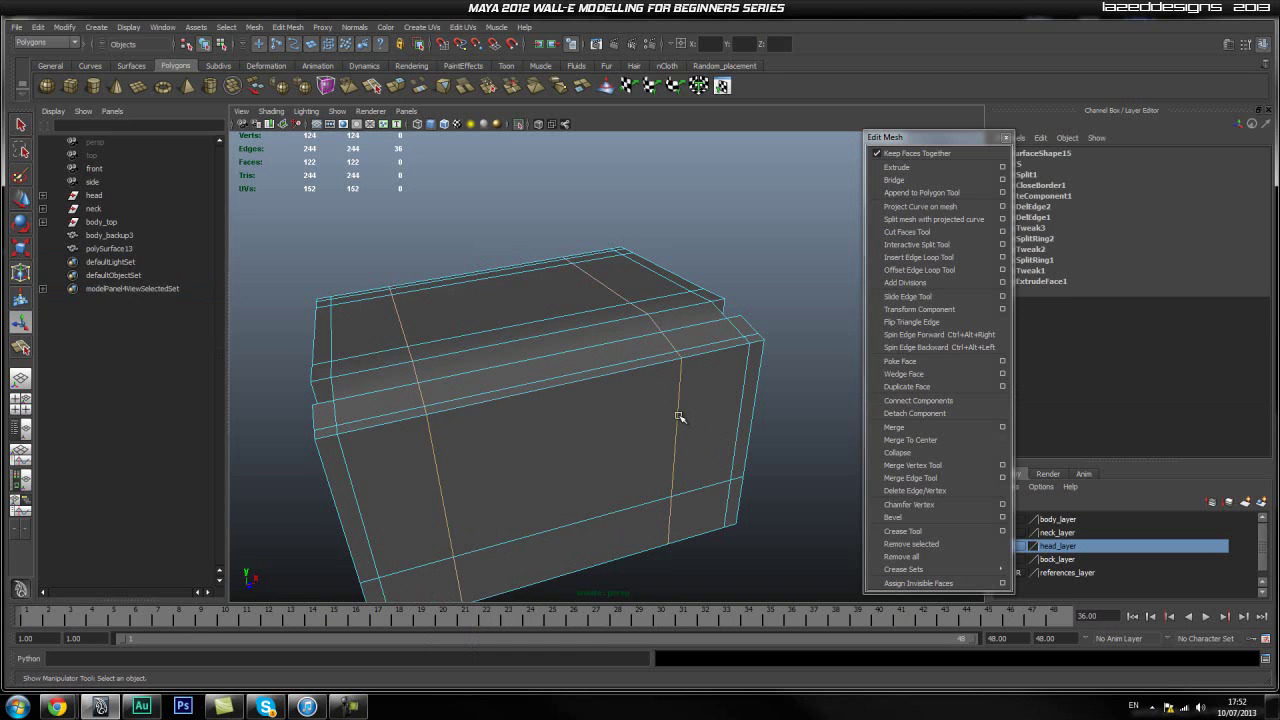
pyautogui.keyDown('shift'); pyautogui.doubleClick(679, 417); pyautogui.keyUp('shift')
pyautogui.keyDown('shift'); pyautogui.rightClick(531, 430); pyautogui.keyUp('shift')
pyautogui.click(500, 446)
pyautogui.keyDown('alt'); pyautogui.moveTo(591, 463); pyautogui.dragTo(526, 144); pyautogui.keyUp('alt')
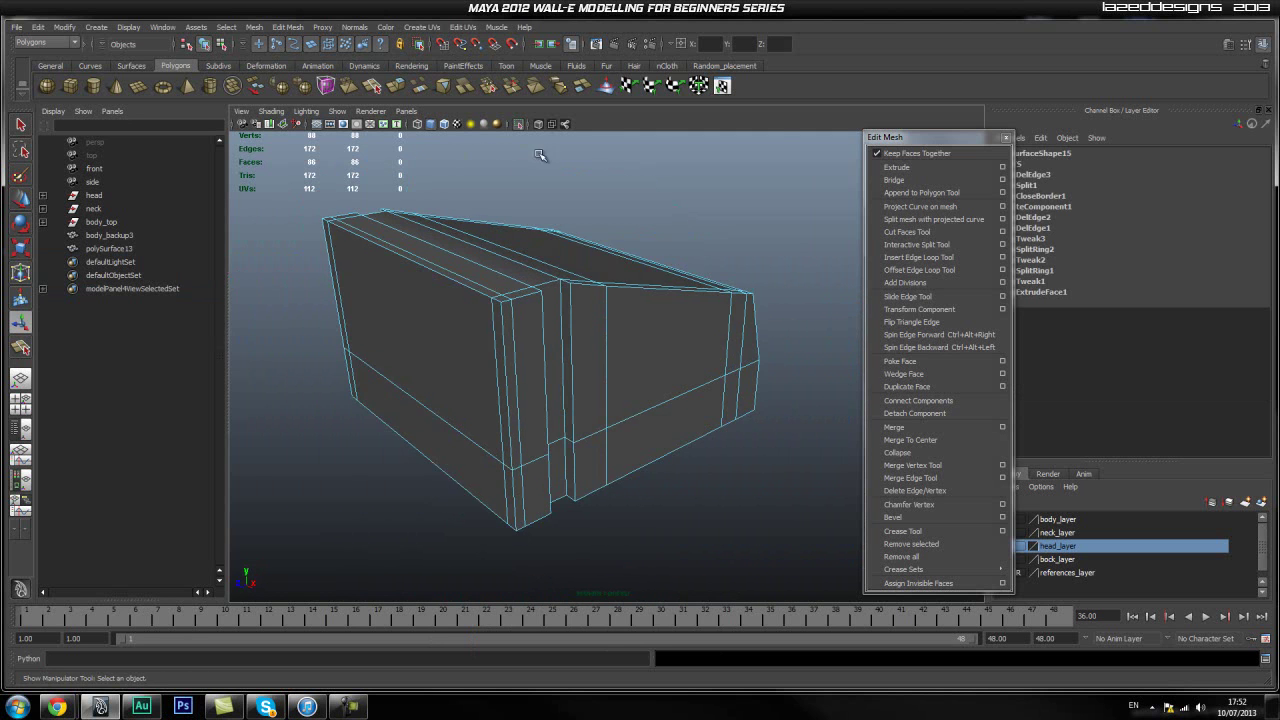
# Turn off isolation of the lower body so the whole model and references are displayed
pyautogui.click(522, 126)
pyautogui.scroll(-2, 562, 352)
pyautogui.click(778, 393)
pyautogui.click(498, 418)
# Select all front faces of the lower body and move them forward to the side reference's front outline
pyautogui.keyDown('alt'); pyautogui.moveTo(498, 418); pyautogui.dragTo(609, 422); pyautogui.keyUp('alt')
pyautogui.scroll(3, 609, 422)
pyautogui.keyDown('alt'); pyautogui.moveTo(609, 422); pyautogui.dragTo(576, 330, button='middle'); pyautogui.keyUp('alt')
pyautogui.keyDown('alt'); pyautogui.moveTo(583, 412); pyautogui.dragTo(594, 401); pyautogui.keyUp('alt')
pyautogui.moveTo(554, 362); pyautogui.dragTo(561, 394, button='right')
pyautogui.click(450, 427)
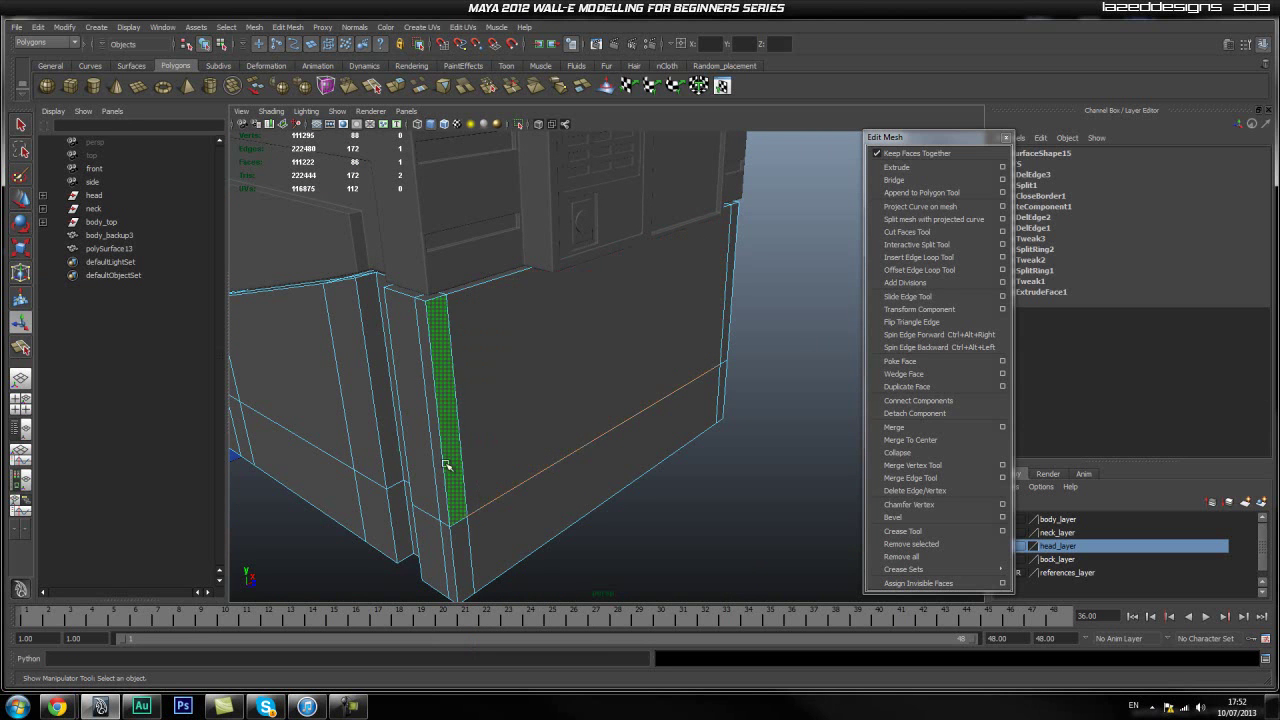
pyautogui.keyDown('shift'); pyautogui.click(500, 437); pyautogui.keyUp('shift')
pyautogui.keyDown('shift'); pyautogui.click(710, 428); pyautogui.keyUp('shift')
pyautogui.keyDown('alt'); pyautogui.moveTo(710, 428); pyautogui.dragTo(714, 323); pyautogui.keyUp('alt')
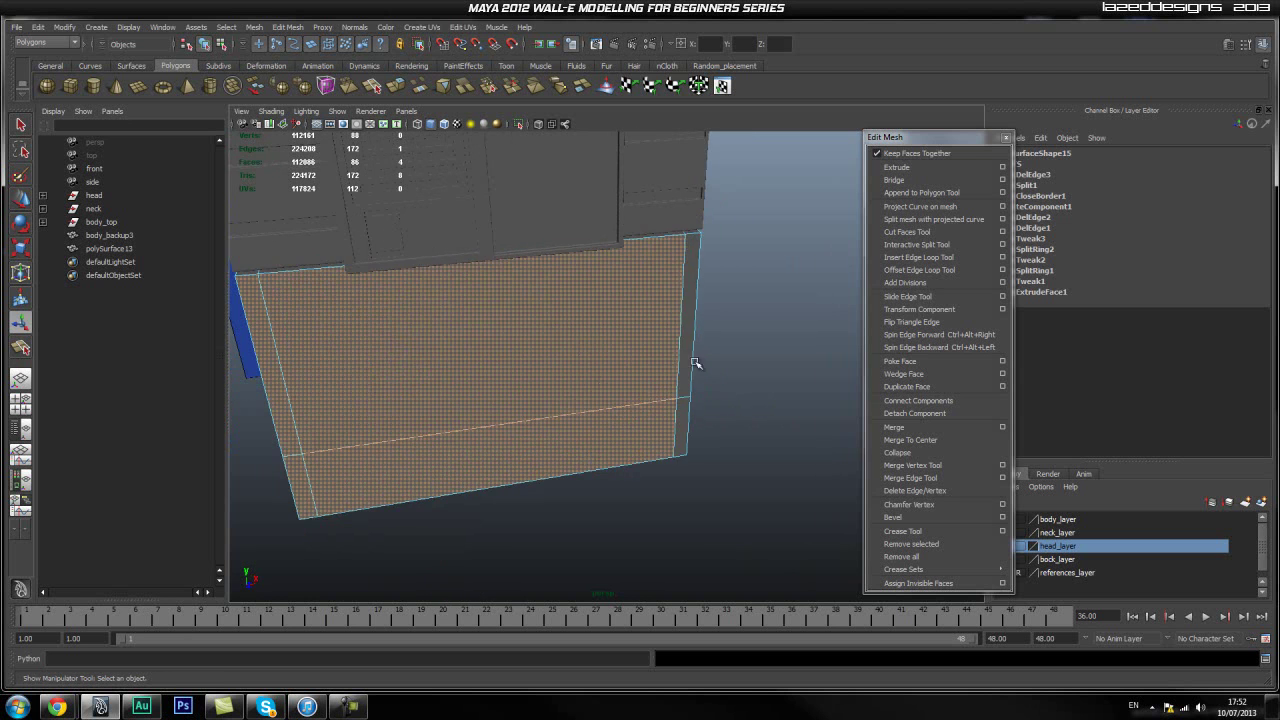
pyautogui.press('w')
pyautogui.keyDown('alt'); pyautogui.moveTo(662, 433); pyautogui.dragTo(660, 460); pyautogui.keyUp('alt')
pyautogui.moveTo(680, 405); pyautogui.dragTo(738, 402)
pyautogui.press('space')
pyautogui.keyDown('alt'); pyautogui.moveTo(584, 290); pyautogui.dragTo(580, 260, button='middle'); pyautogui.keyUp('alt')
pyautogui.moveTo(503, 336); pyautogui.dragTo(490, 341)
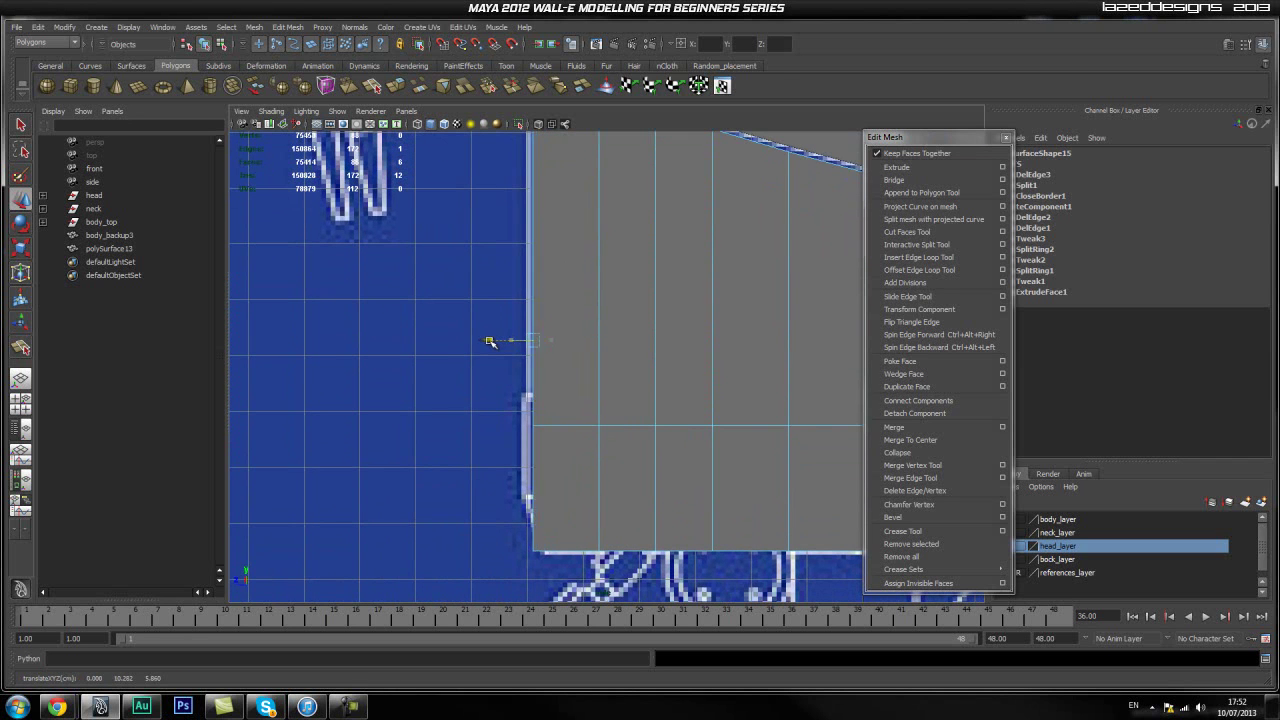
pyautogui.keyDown('alt'); pyautogui.moveTo(689, 286); pyautogui.dragTo(653, 333, button='middle'); pyautogui.keyUp('alt')
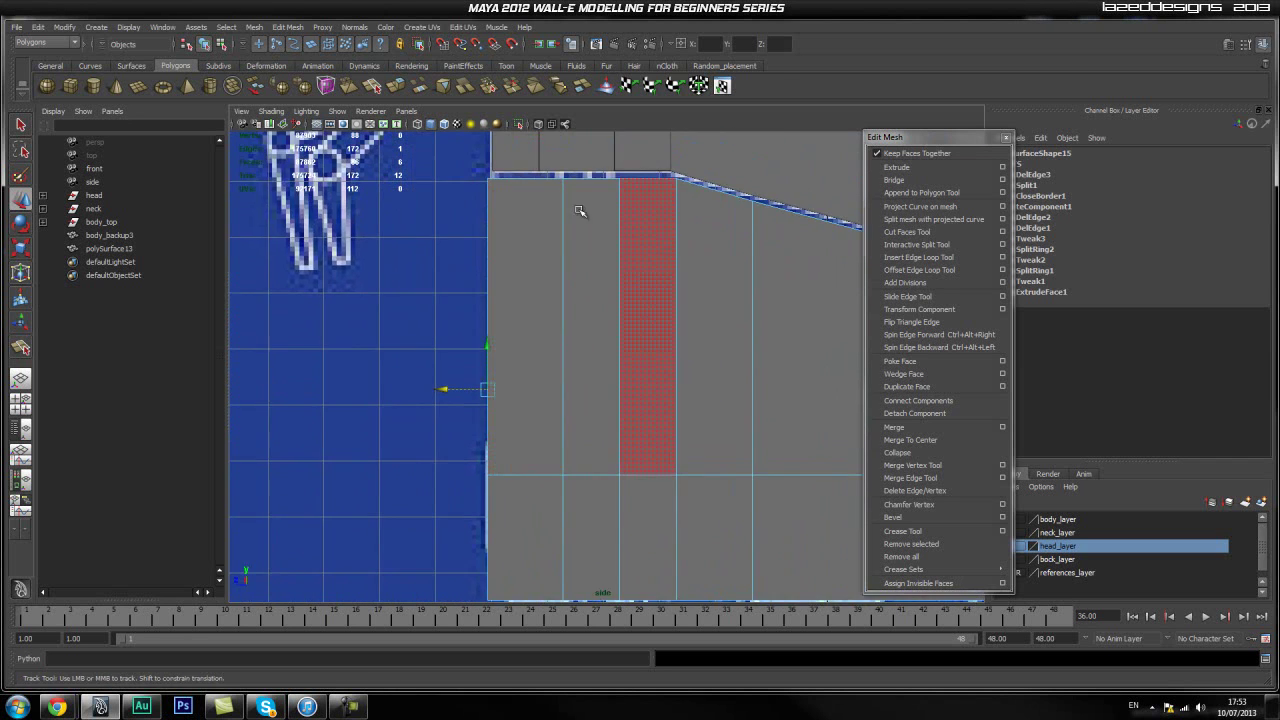
# Turn on X-ray display in the side view and move the bottom front vertices onto the reference's slanted corner
pyautogui.click(538, 124)
pyautogui.keyDown('alt'); pyautogui.moveTo(587, 384); pyautogui.dragTo(577, 198, button='middle'); pyautogui.keyUp('alt')
pyautogui.moveTo(503, 391); pyautogui.dragTo(448, 392, button='right')
pyautogui.moveTo(491, 398); pyautogui.dragTo(446, 415)
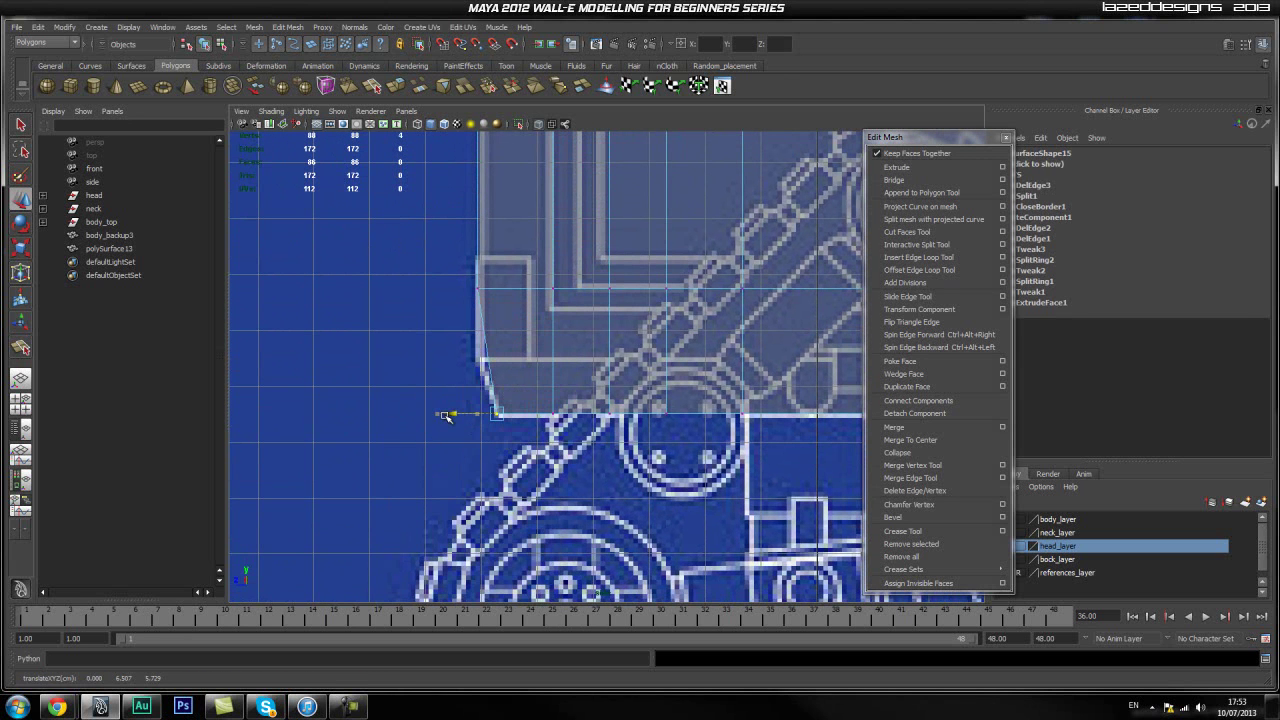
pyautogui.keyDown('alt'); pyautogui.moveTo(630, 370); pyautogui.dragTo(524, 389, button='middle'); pyautogui.keyUp('alt')
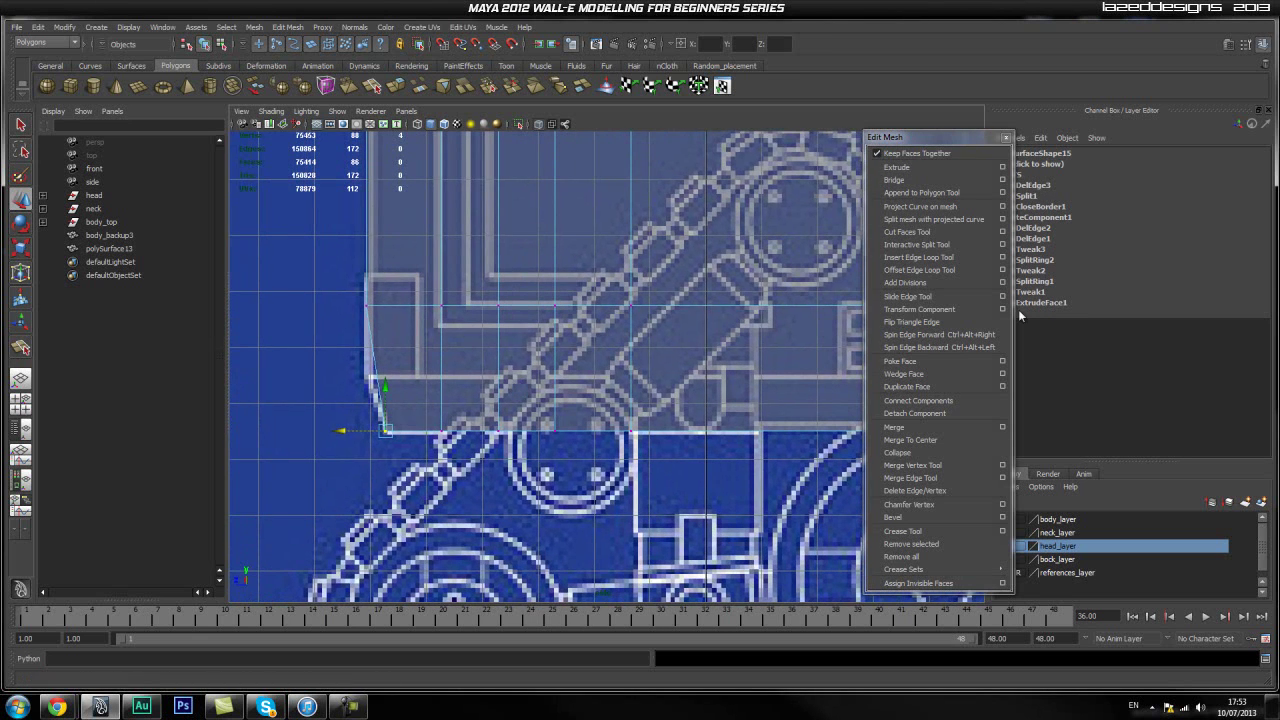
# Insert a horizontal edge loop near the lower body's bottom and move its front vertices forward to the reference outline
pyautogui.click(940, 259)
pyautogui.moveTo(376, 382); pyautogui.dragTo(377, 376)
pyautogui.moveTo(380, 380); pyautogui.dragTo(300, 366, button='right')
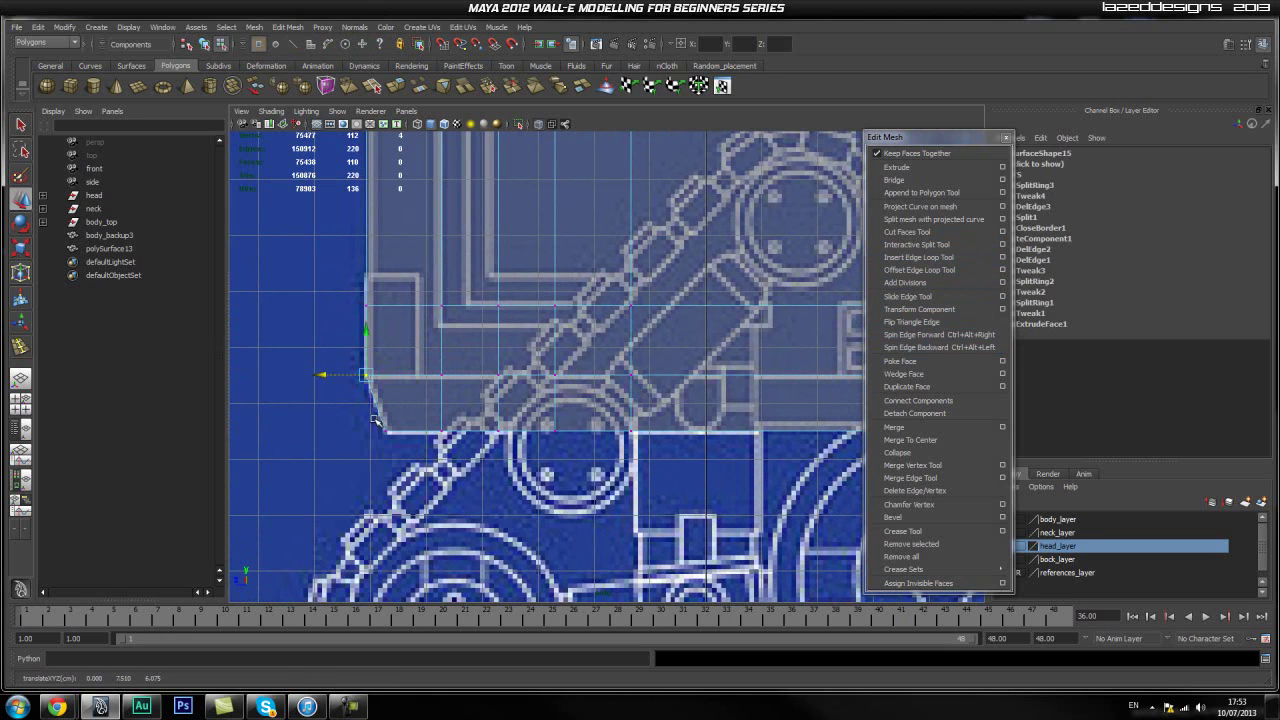
pyautogui.click(425, 355)
# Return to the perspective view, turn off X-ray display and switch the lower body back to object mode
pyautogui.press('space')
pyautogui.moveTo(445, 385); pyautogui.dragTo(494, 247)
pyautogui.click(538, 127)
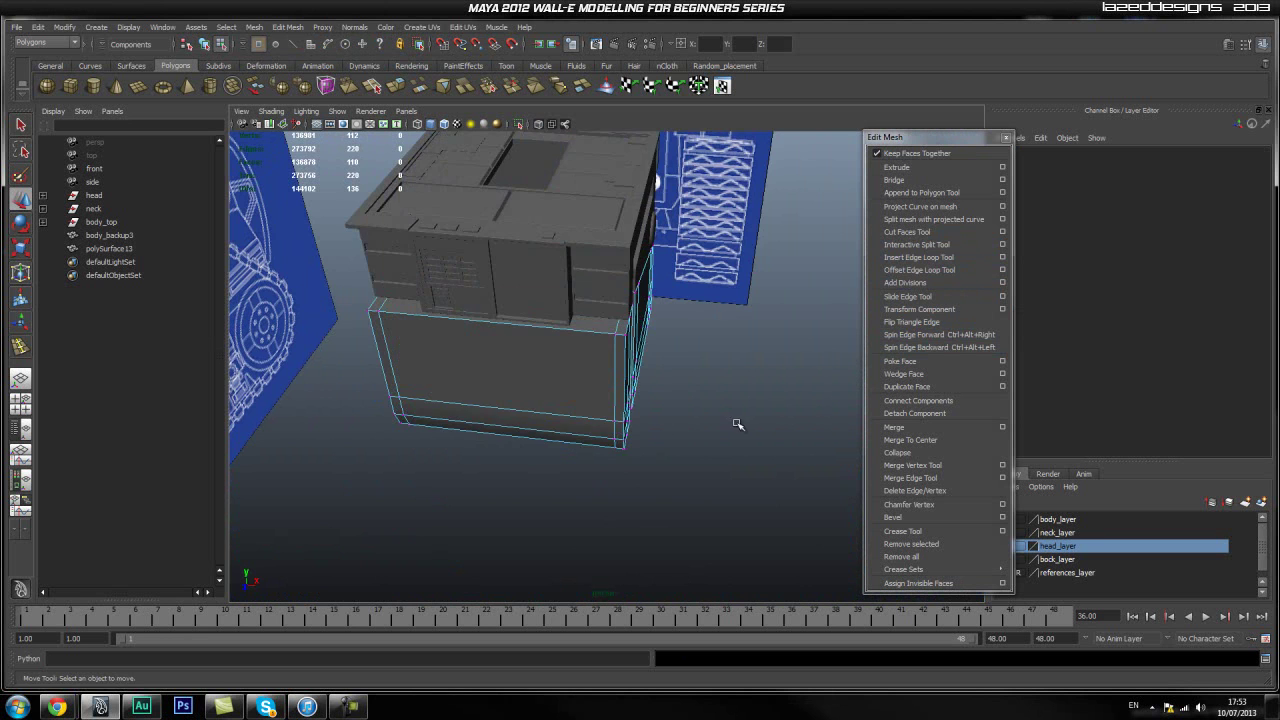
pyautogui.keyDown('alt'); pyautogui.moveTo(740, 422); pyautogui.dragTo(608, 379); pyautogui.keyUp('alt')
pyautogui.press('q')
pyautogui.moveTo(490, 309); pyautogui.dragTo(560, 285, button='right')
pyautogui.click(691, 383)
# Select the lower body mesh with the Move tool at its joint with the upper body
pyautogui.keyDown('alt'); pyautogui.moveTo(690, 388); pyautogui.dragTo(576, 419); pyautogui.keyUp('alt')
pyautogui.keyDown('alt'); pyautogui.moveTo(574, 412); pyautogui.dragTo(540, 357, button='middle'); pyautogui.keyUp('alt')
pyautogui.keyDown('alt'); pyautogui.moveTo(540, 357); pyautogui.dragTo(602, 393, button='right'); pyautogui.keyUp('alt')
pyautogui.keyDown('alt'); pyautogui.moveTo(602, 393); pyautogui.dragTo(590, 367); pyautogui.keyUp('alt')
pyautogui.click(582, 390)
pyautogui.press('w')
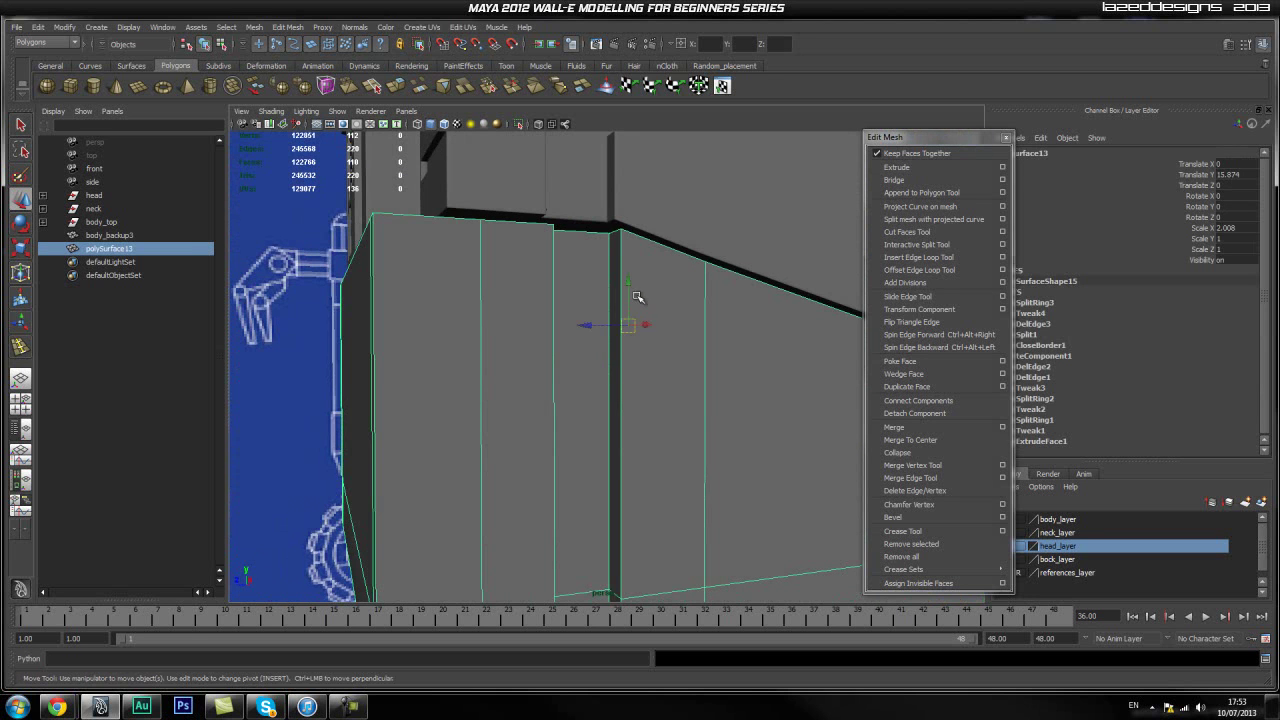
pyautogui.click(667, 218)
pyautogui.press('1')
pyautogui.click(274, 357)
pyautogui.click(575, 355)
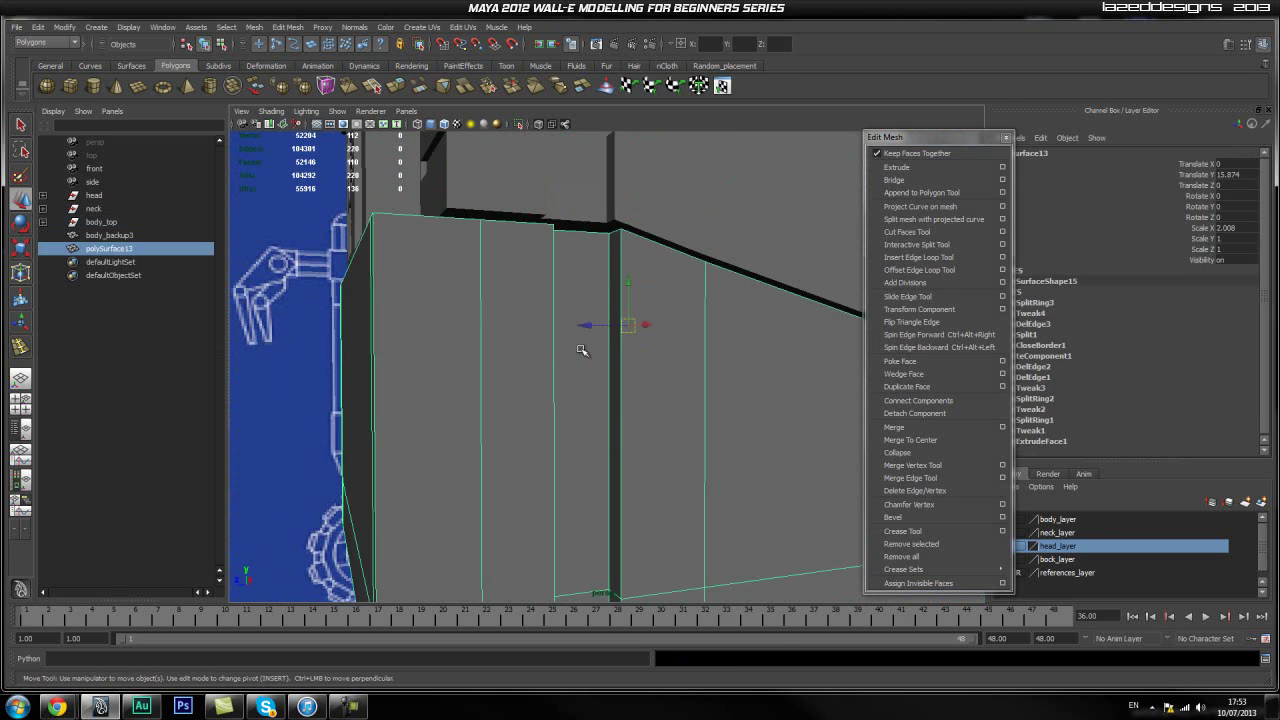
# Try to raise the lower body mesh toward the upper body, and undo the move
pyautogui.keyDown('alt'); pyautogui.moveTo(658, 281); pyautogui.dragTo(676, 386); pyautogui.keyUp('alt')
pyautogui.keyDown('alt'); pyautogui.moveTo(676, 386); pyautogui.dragTo(696, 389, button='right'); pyautogui.keyUp('alt')
pyautogui.keyDown('alt'); pyautogui.moveTo(696, 389); pyautogui.dragTo(646, 389, button='middle'); pyautogui.keyUp('alt')
pyautogui.keyDown('alt'); pyautogui.moveTo(646, 389); pyautogui.dragTo(646, 354); pyautogui.keyUp('alt')
pyautogui.keyDown('alt'); pyautogui.moveTo(651, 300); pyautogui.dragTo(644, 385, button='middle'); pyautogui.keyUp('alt')
pyautogui.moveTo(585, 327); pyautogui.dragTo(586, 321)
pyautogui.hotkey('ctrl', 'z')
# Raise the lower body mesh to Translate Y 16 so it closes the gap beneath the upper body
pyautogui.click(691, 223)
pyautogui.click(681, 380)
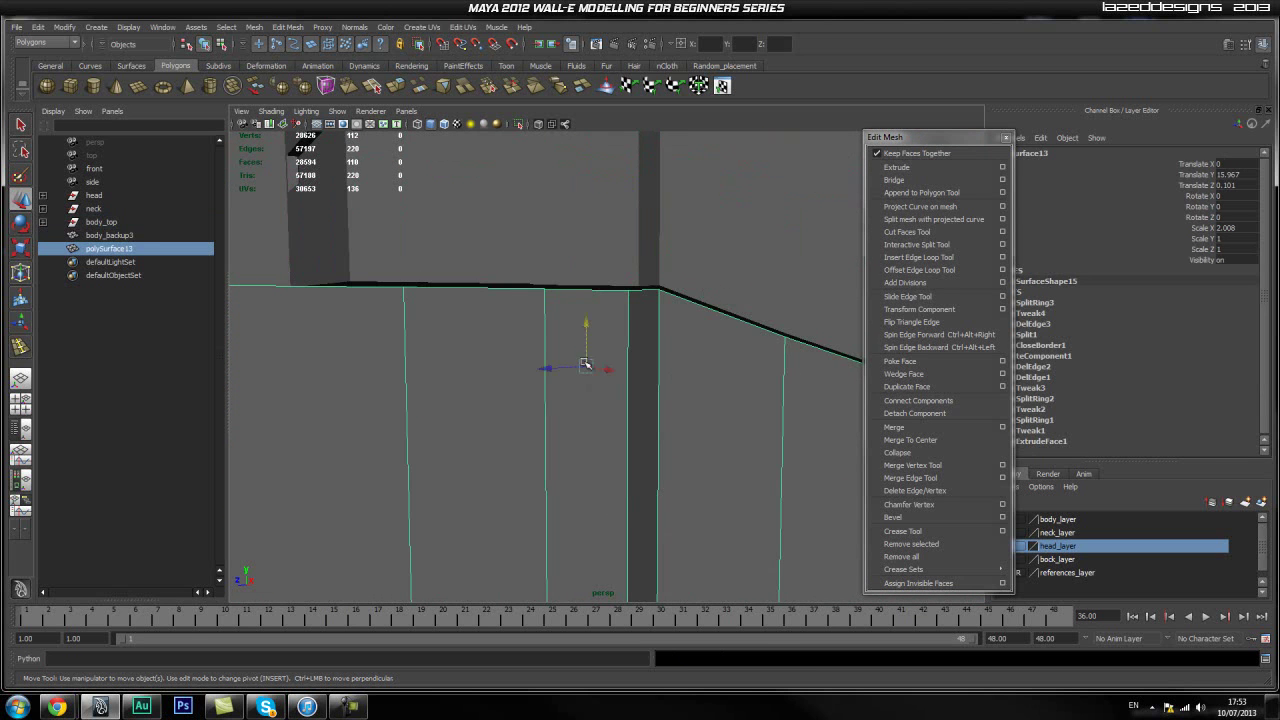
pyautogui.press('space')
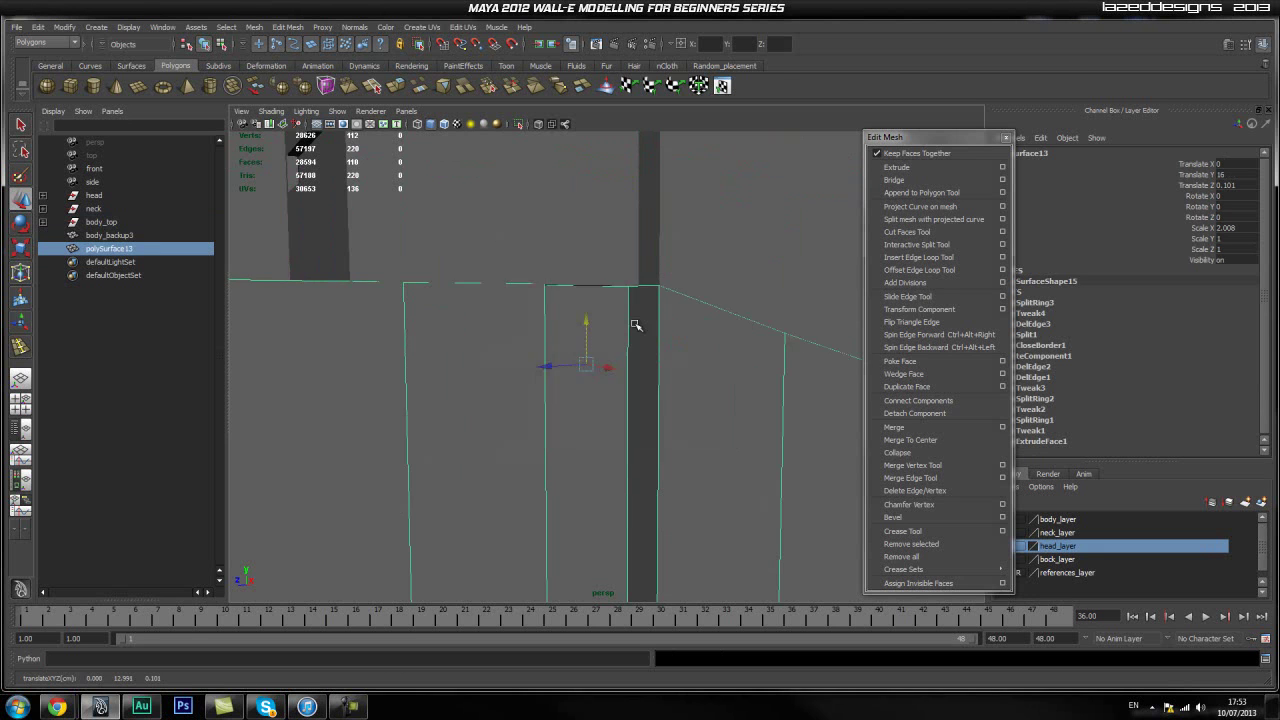
pyautogui.moveTo(588, 326); pyautogui.dragTo(591, 320)
# Shift the lower body mesh to Translate Z 0.084 in the side view and return to the perspective view
pyautogui.keyDown('alt'); pyautogui.moveTo(590, 320); pyautogui.dragTo(494, 352, button='middle'); pyautogui.keyUp('alt')
pyautogui.keyDown('alt'); pyautogui.moveTo(494, 352); pyautogui.dragTo(560, 367, button='right'); pyautogui.keyUp('alt')
pyautogui.keyDown('alt'); pyautogui.moveTo(560, 367); pyautogui.dragTo(626, 435, button='middle'); pyautogui.keyUp('alt')
pyautogui.click(610, 323)
pyautogui.click(604, 461)
pyautogui.press('space')
pyautogui.moveTo(571, 460); pyautogui.dragTo(576, 424)
# Lower the mesh slightly to Translate Y 15.96 so its top edges sit just beneath the upper body
pyautogui.keyDown('alt'); pyautogui.moveTo(442, 410); pyautogui.dragTo(659, 498); pyautogui.keyUp('alt')
pyautogui.keyDown('alt'); pyautogui.moveTo(659, 498); pyautogui.dragTo(671, 400, button='middle'); pyautogui.keyUp('alt')
pyautogui.keyDown('alt'); pyautogui.moveTo(671, 400); pyautogui.dragTo(634, 486); pyautogui.keyUp('alt')
pyautogui.click(803, 597)
pyautogui.keyDown('alt'); pyautogui.moveTo(634, 486); pyautogui.dragTo(622, 417, button='right'); pyautogui.keyUp('alt')
pyautogui.keyDown('alt'); pyautogui.moveTo(622, 417); pyautogui.dragTo(792, 428); pyautogui.keyUp('alt')
pyautogui.keyDown('alt'); pyautogui.moveTo(467, 408); pyautogui.dragTo(617, 332); pyautogui.keyUp('alt')
pyautogui.click(492, 419)
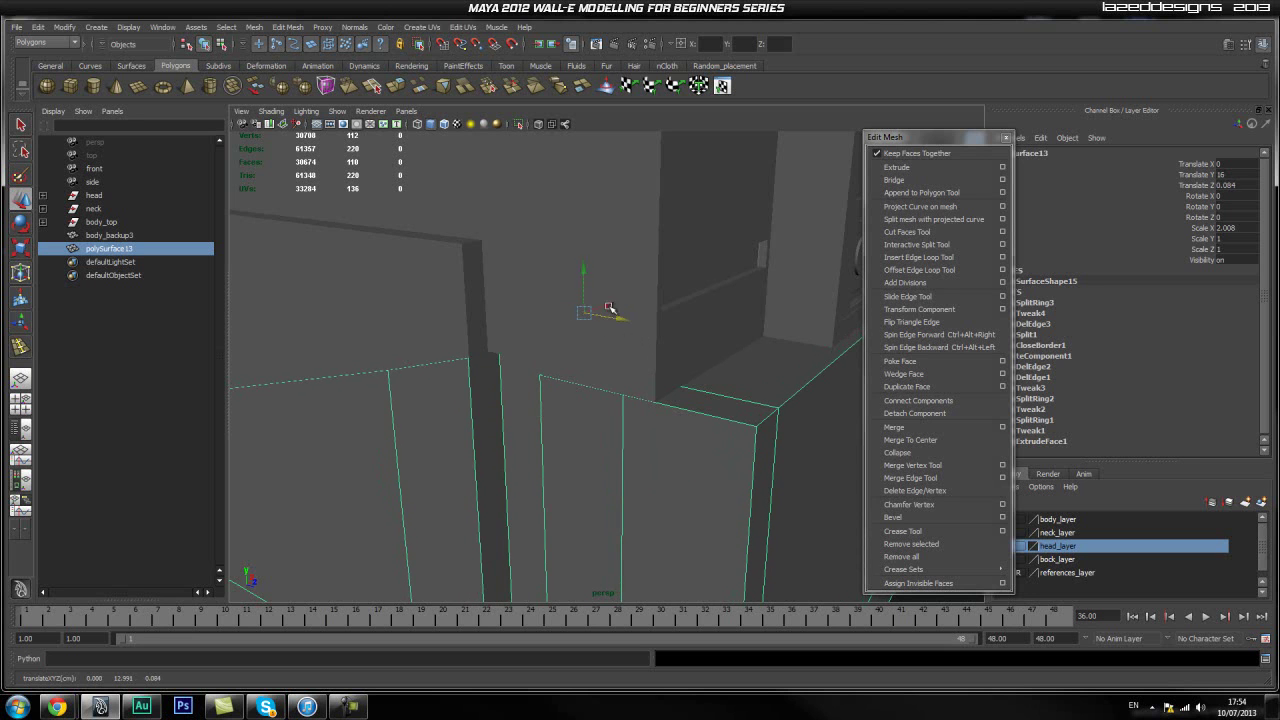
pyautogui.moveTo(582, 275); pyautogui.dragTo(586, 279)
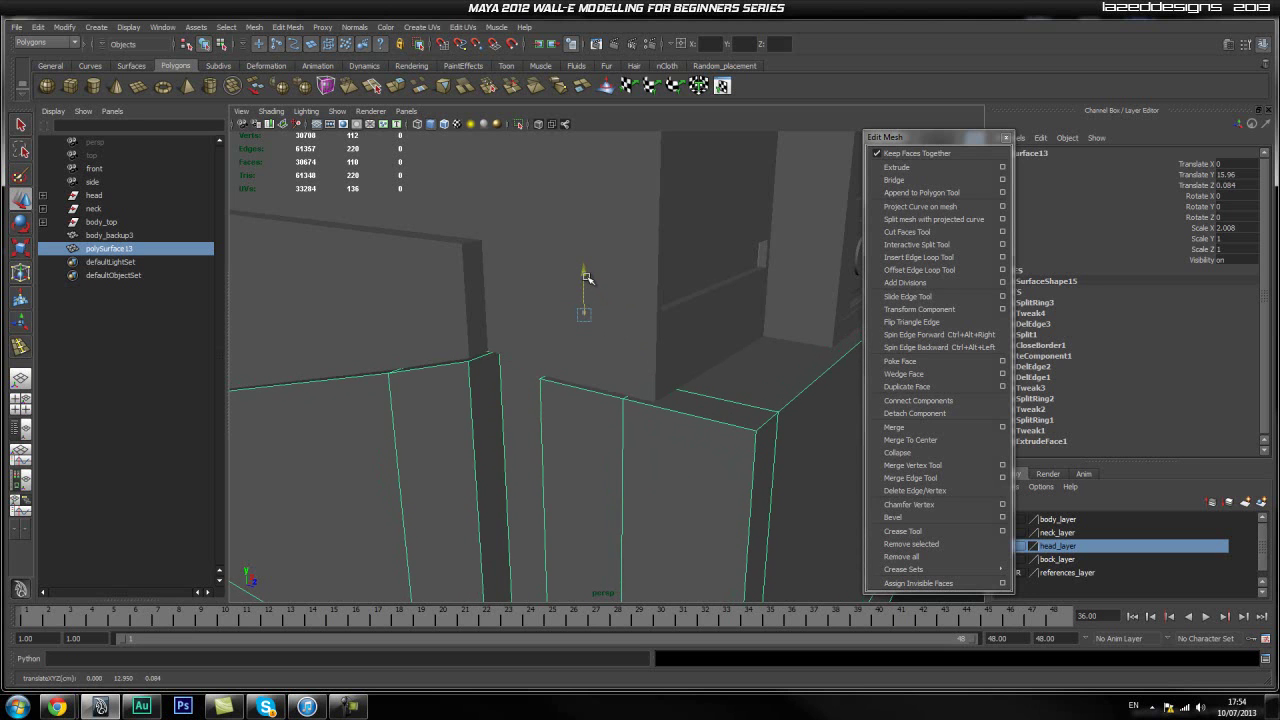
# Examine the seam between the lower body mesh and the upper body around the front corner and side panel, then with the mesh deselected
pyautogui.keyDown('alt'); pyautogui.moveTo(677, 435); pyautogui.dragTo(698, 426); pyautogui.keyUp('alt')
pyautogui.scroll(-5, 673, 444)
pyautogui.keyDown('alt'); pyautogui.moveTo(768, 446); pyautogui.dragTo(525, 443); pyautogui.keyUp('alt')
pyautogui.scroll(5, 680, 430)
pyautogui.keyDown('alt'); pyautogui.moveTo(691, 426); pyautogui.dragTo(523, 382); pyautogui.keyUp('alt')
pyautogui.keyDown('alt'); pyautogui.moveTo(617, 295); pyautogui.dragTo(651, 340); pyautogui.keyUp('alt')
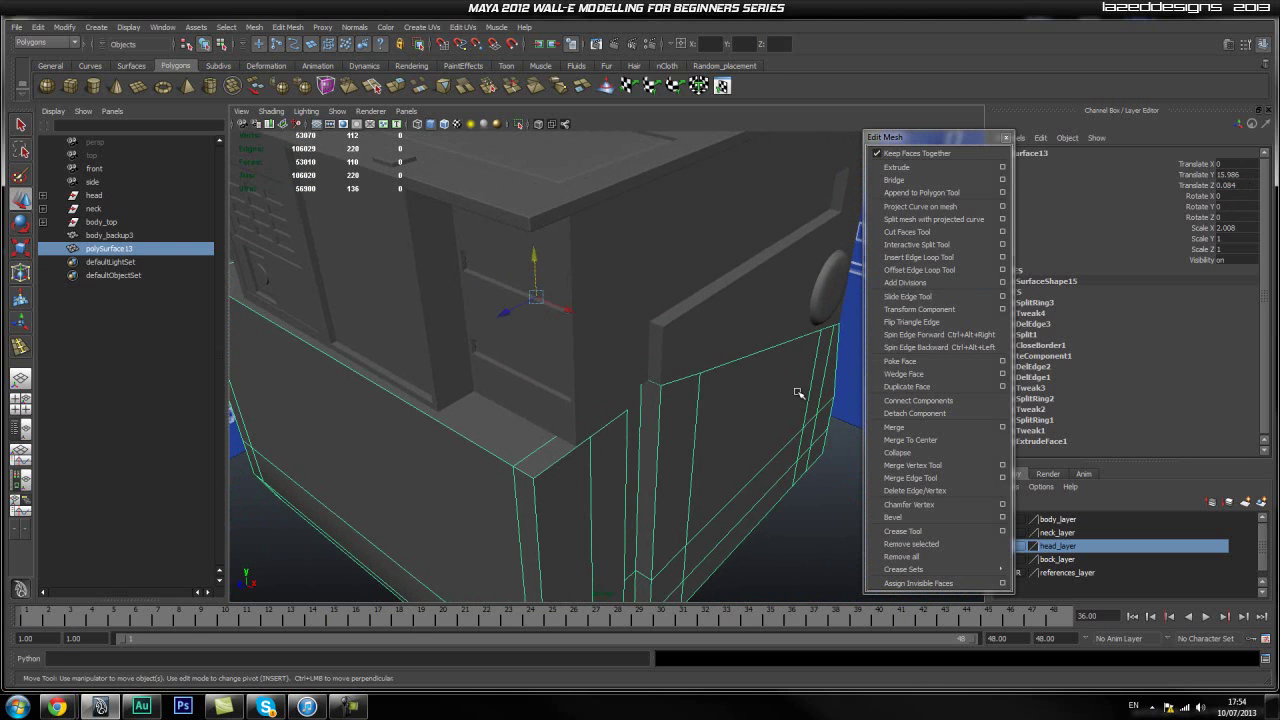
pyautogui.click(805, 531)
pyautogui.scroll(-5, 795, 520)
pyautogui.keyDown('alt'); pyautogui.moveTo(786, 509); pyautogui.dragTo(622, 443); pyautogui.keyUp('alt')
pyautogui.keyDown('alt'); pyautogui.moveTo(703, 432); pyautogui.dragTo(671, 474); pyautogui.keyUp('alt')
pyautogui.scroll(5, 690, 470)
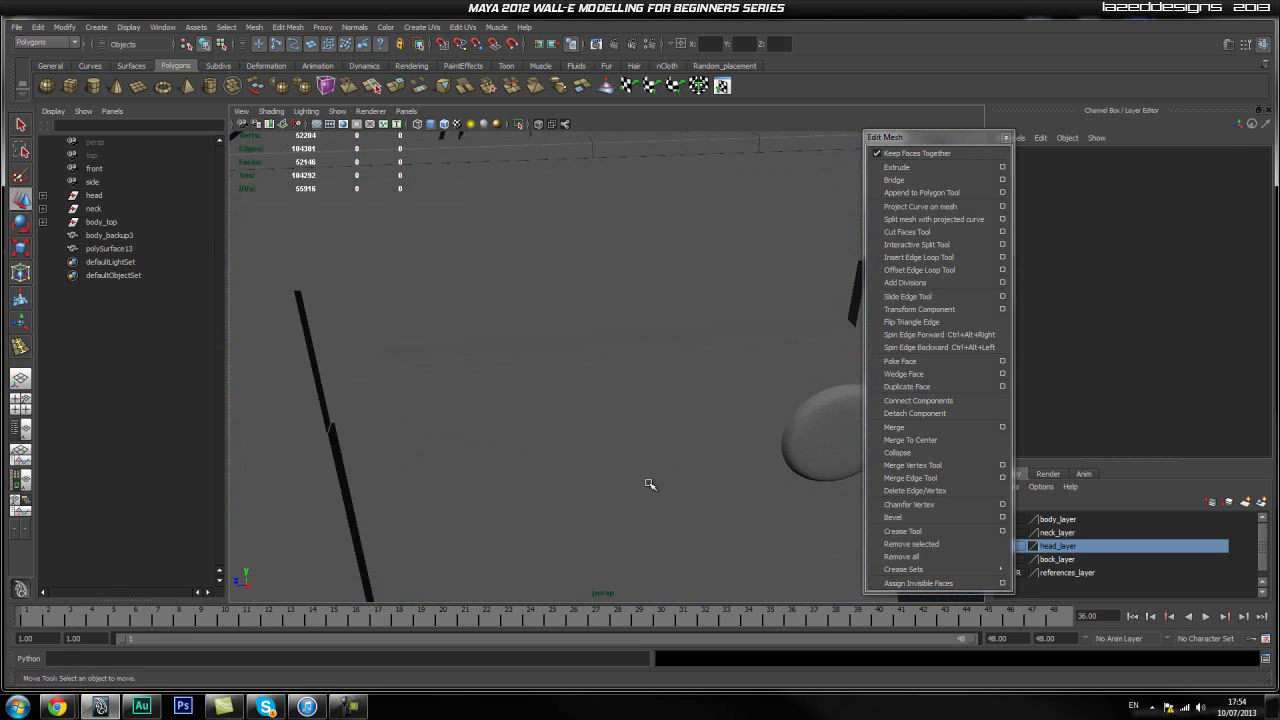
# Inspect the unselected body from the opposite side, checking how the lower body's side notch meets the upper body
pyautogui.click(672, 478)
pyautogui.scroll(-3, 676, 498)
pyautogui.scroll(-2, 676, 498)
pyautogui.keyDown('alt'); pyautogui.moveTo(410, 474); pyautogui.dragTo(526, 480); pyautogui.keyUp('alt')
pyautogui.scroll(-3, 528, 479)
pyautogui.keyDown('alt'); pyautogui.moveTo(530, 472); pyautogui.dragTo(546, 405, button='middle'); pyautogui.keyUp('alt')
pyautogui.click(720, 499)
pyautogui.keyDown('alt'); pyautogui.moveTo(444, 468); pyautogui.dragTo(640, 466); pyautogui.keyUp('alt')
pyautogui.scroll(8, 569, 466)
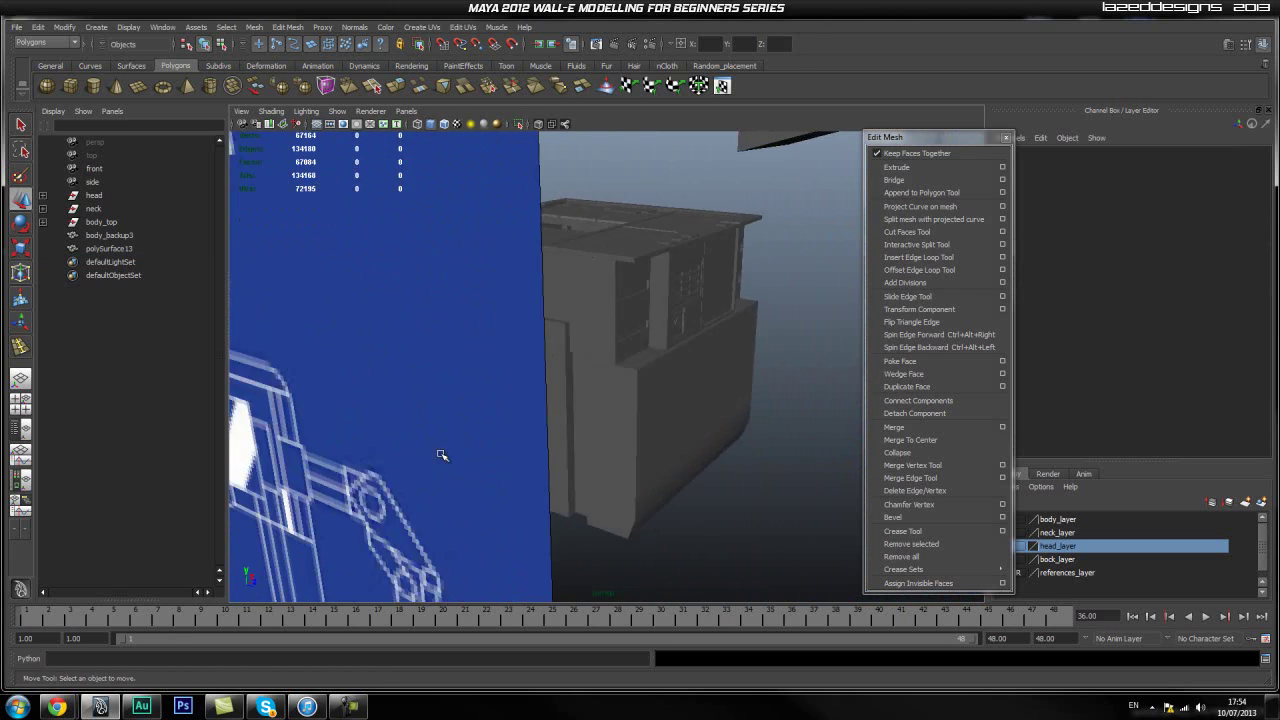
pyautogui.keyDown('alt'); pyautogui.moveTo(549, 466); pyautogui.dragTo(557, 462); pyautogui.keyUp('alt')
# Select the lower body mesh and examine its overall fit beneath the upper body from several angles
pyautogui.click(517, 360)
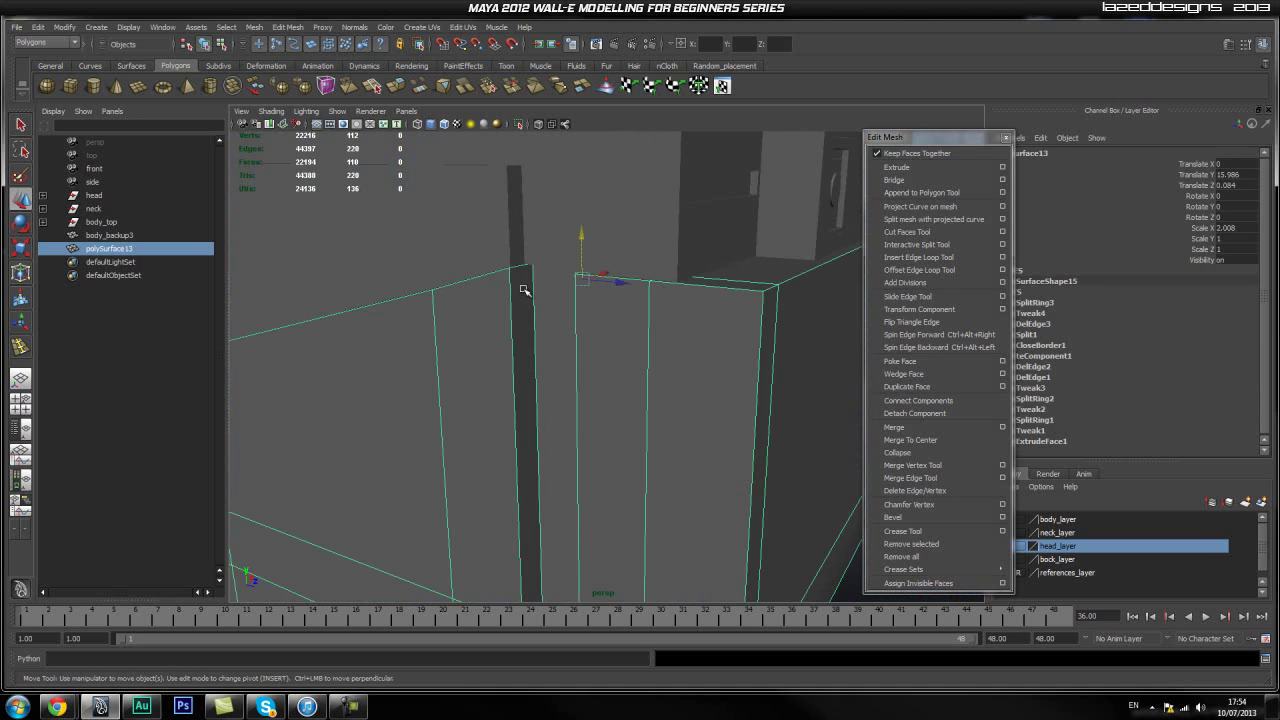
pyautogui.scroll(-6, 545, 404)
pyautogui.scroll(2, 590, 443)
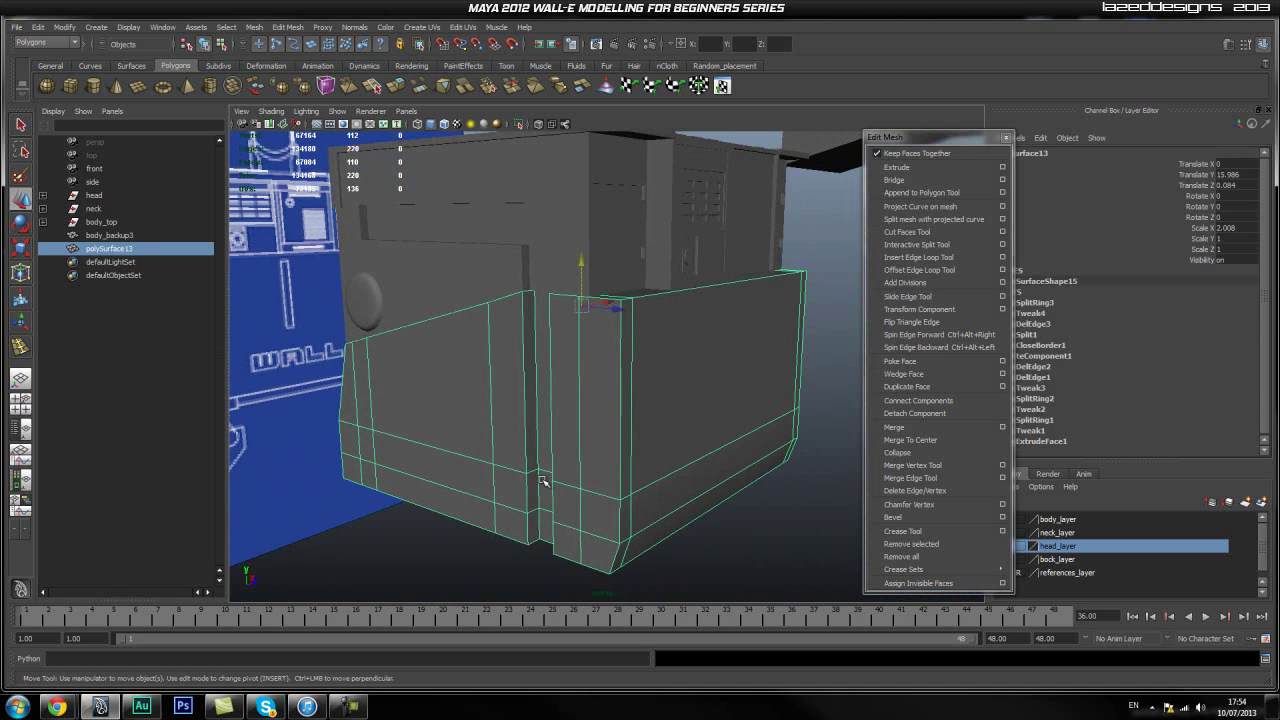
pyautogui.keyDown('alt'); pyautogui.moveTo(474, 373); pyautogui.dragTo(441, 436); pyautogui.keyUp('alt')
pyautogui.keyDown('alt'); pyautogui.moveTo(610, 451); pyautogui.dragTo(519, 394); pyautogui.keyUp('alt')
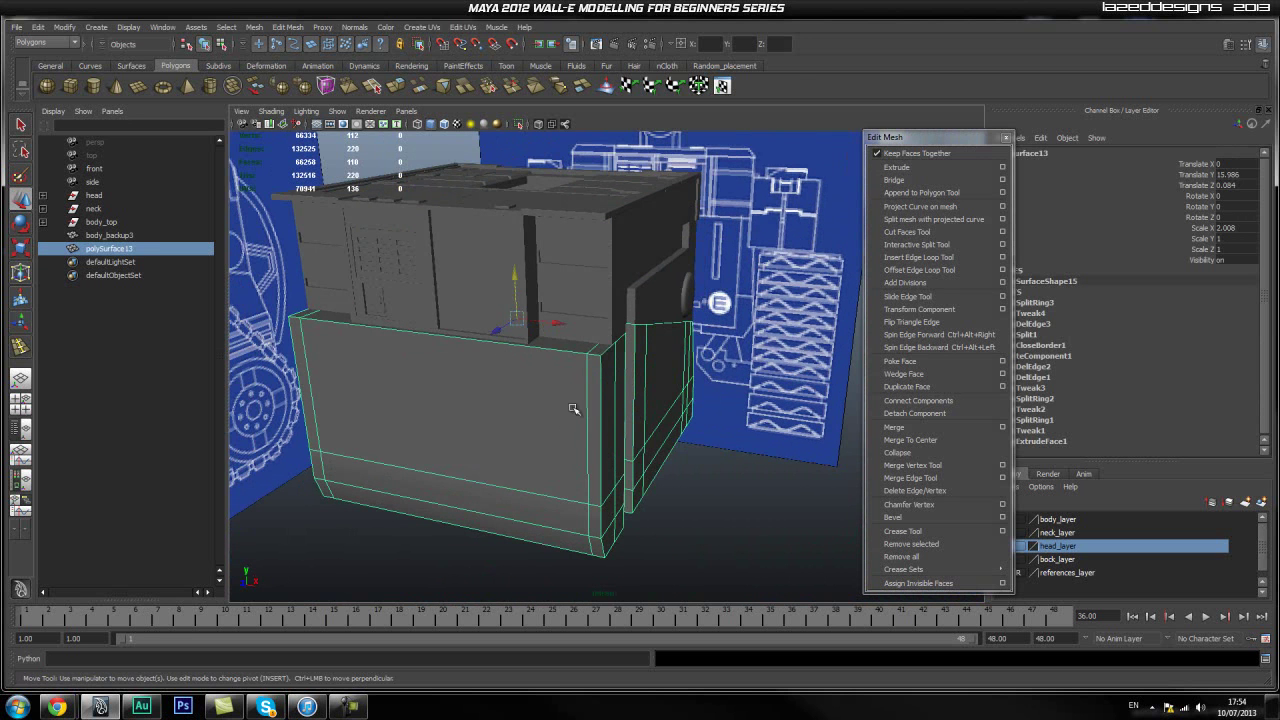
pyautogui.keyDown('alt'); pyautogui.moveTo(680, 432); pyautogui.dragTo(457, 375); pyautogui.keyUp('alt')
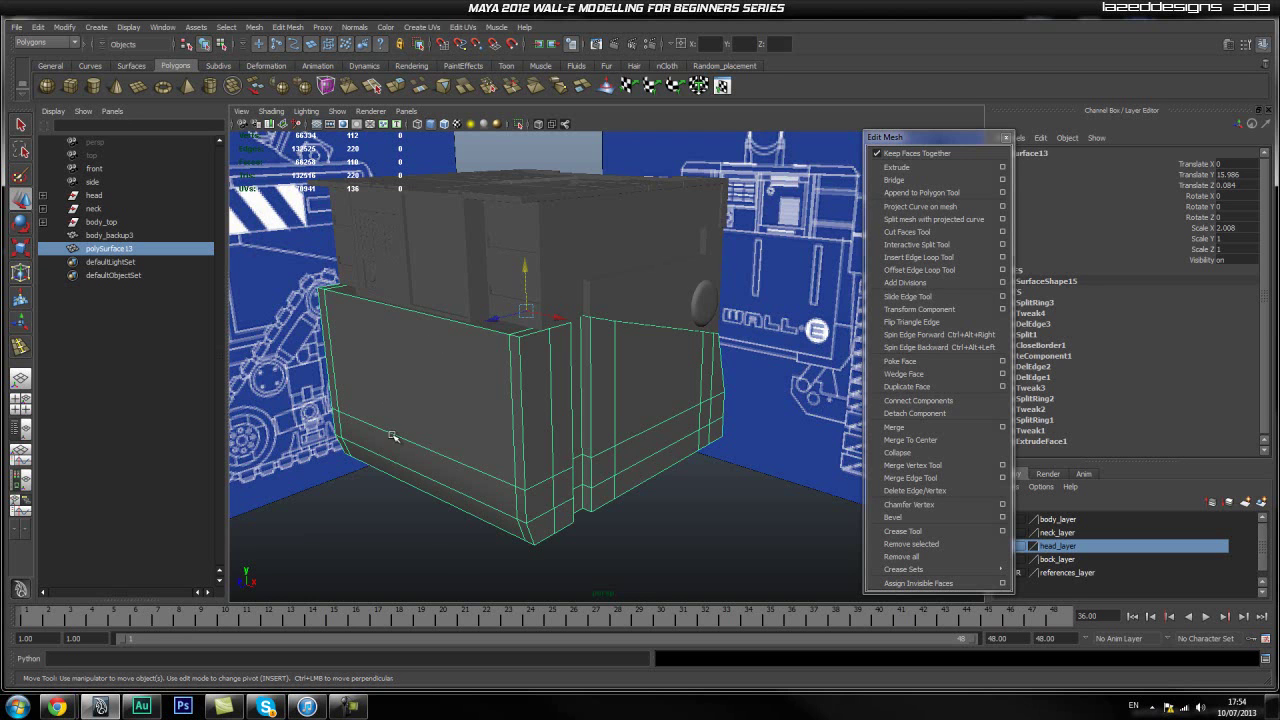
pyautogui.keyDown('alt'); pyautogui.moveTo(700, 435); pyautogui.dragTo(519, 437); pyautogui.keyUp('alt')
pyautogui.keyDown('alt'); pyautogui.moveTo(584, 401); pyautogui.dragTo(752, 405); pyautogui.keyUp('alt')
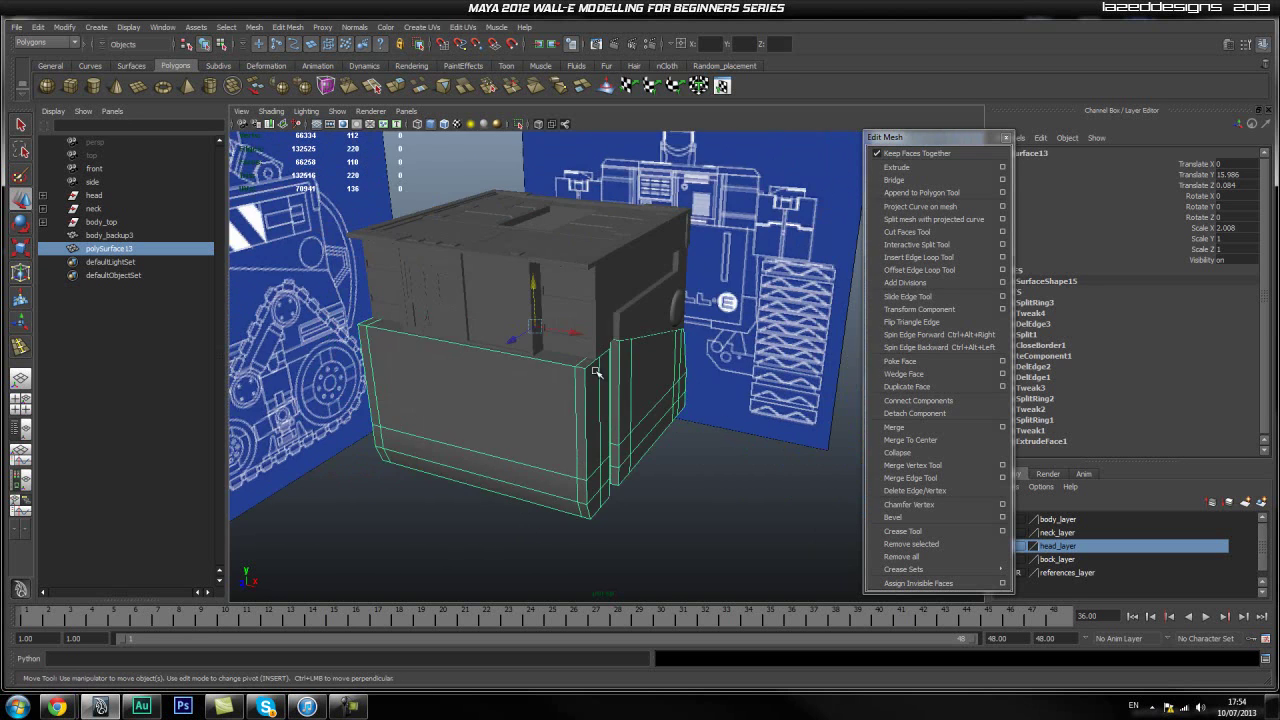